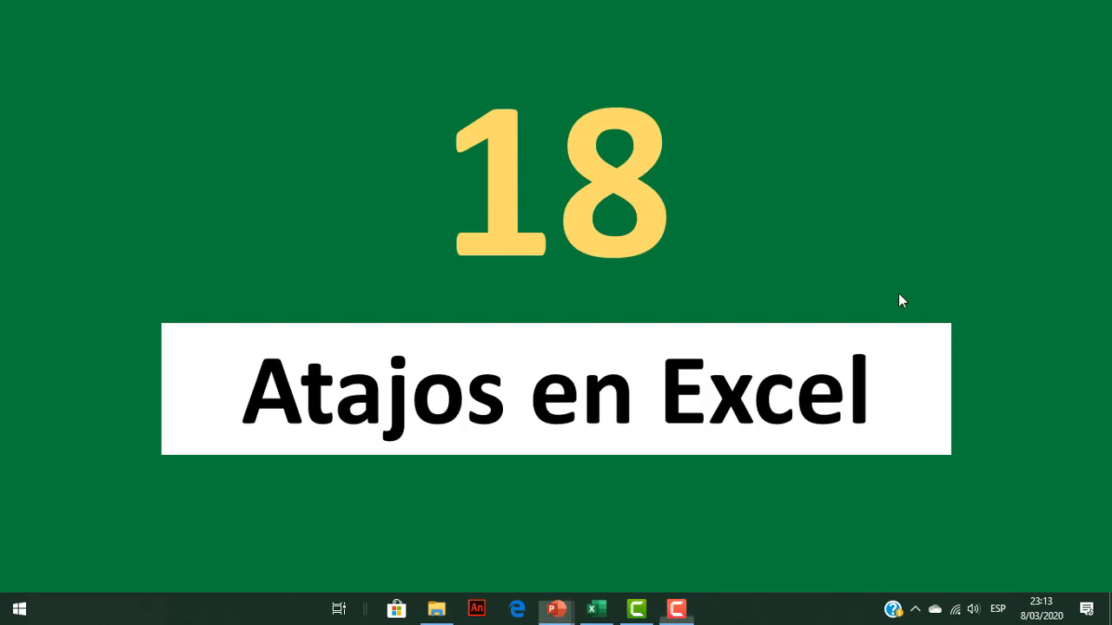
Leave the slideshow and bring up slide 2, 'Añadir y Quitar Filtros', in editing view.
key(Escape)
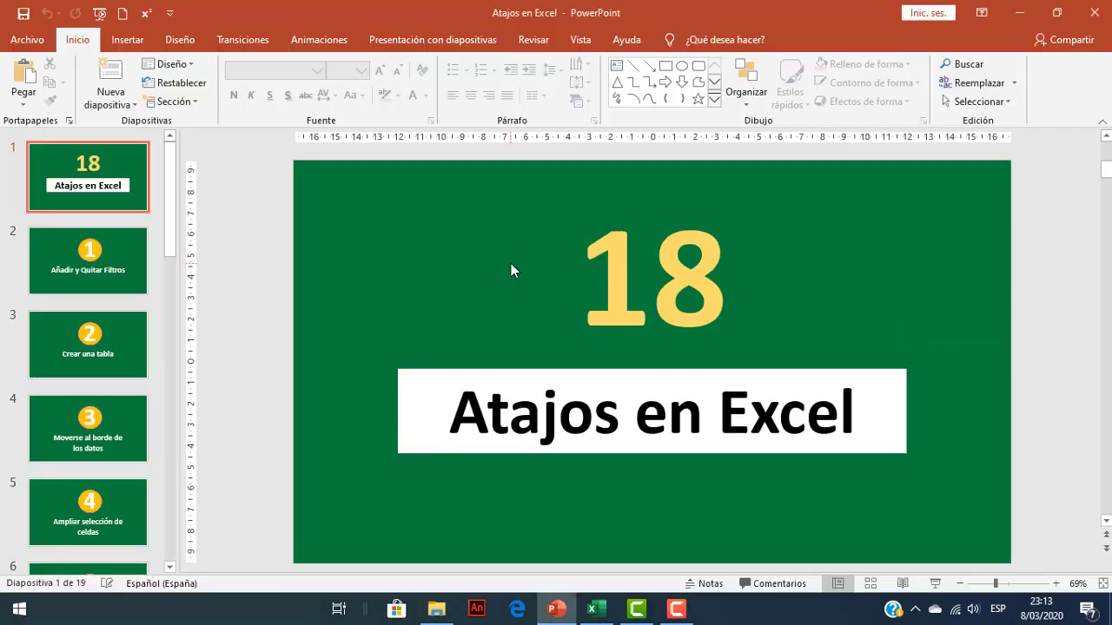
key(Down)
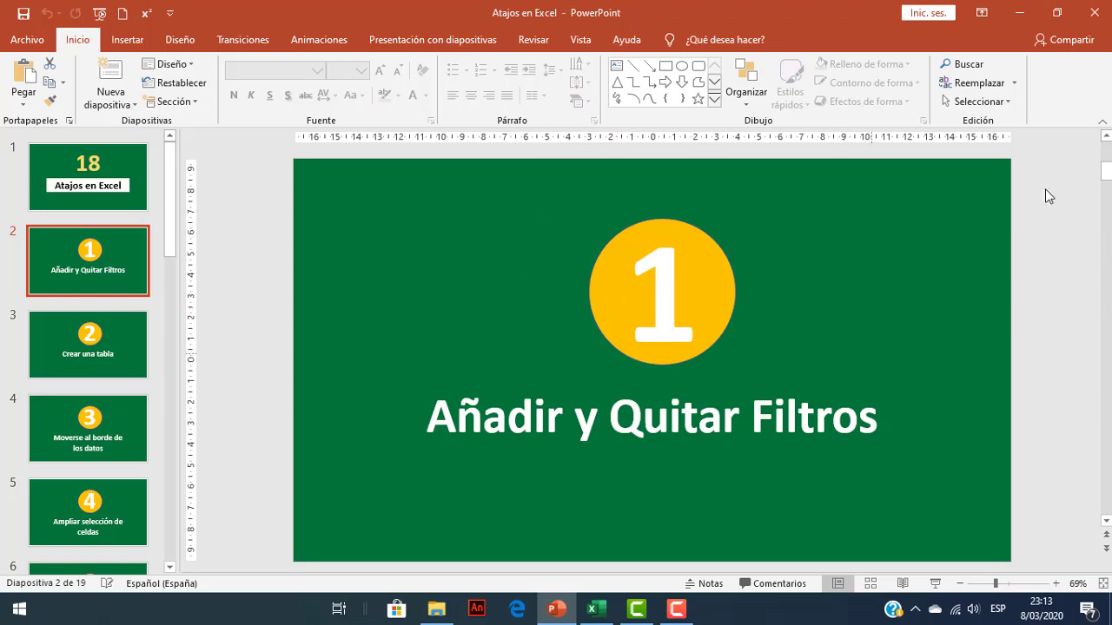
Switch to Excel's Atajo 01 sheet and select a cell inside the salary data.
click(596, 609)
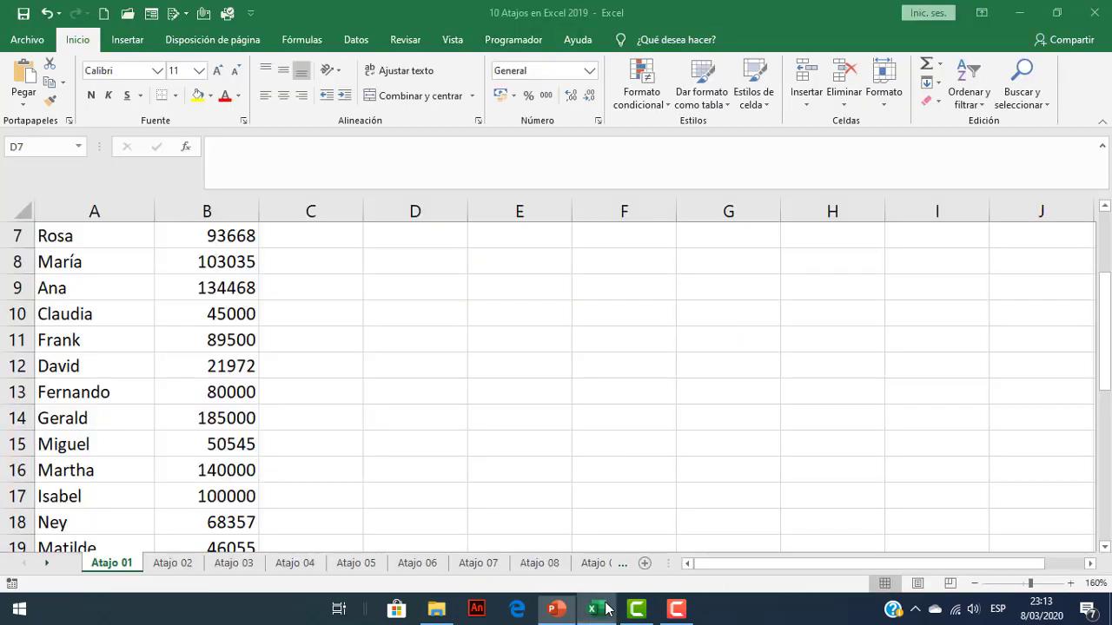
scroll(409, 356, up, 2)
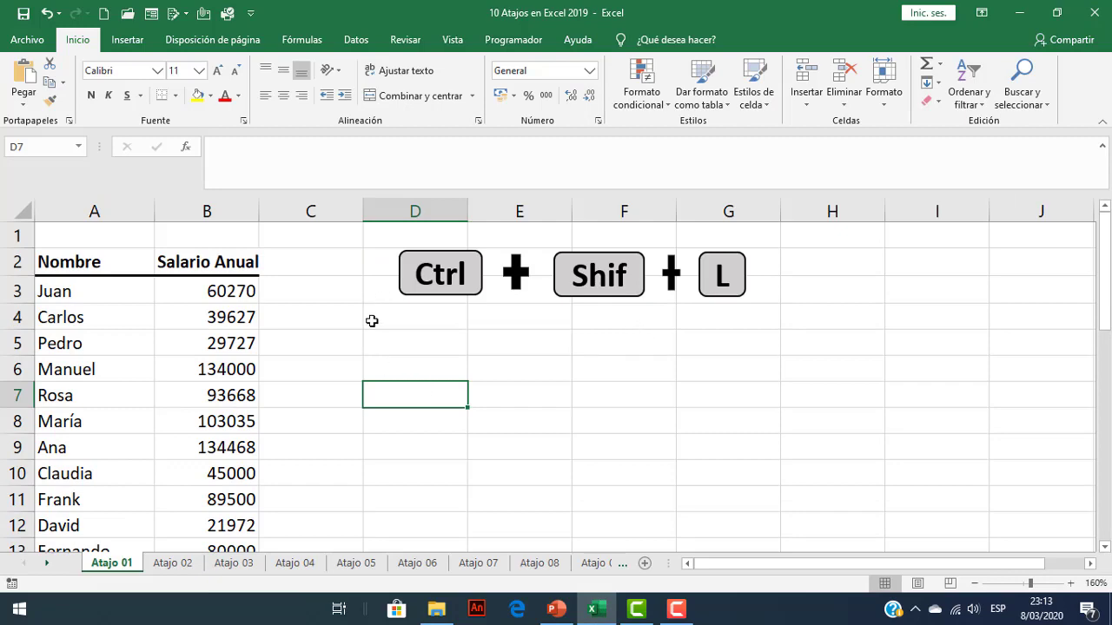
ctrl+scroll(371, 322, up, 2)
scroll(372, 321, up, 1)
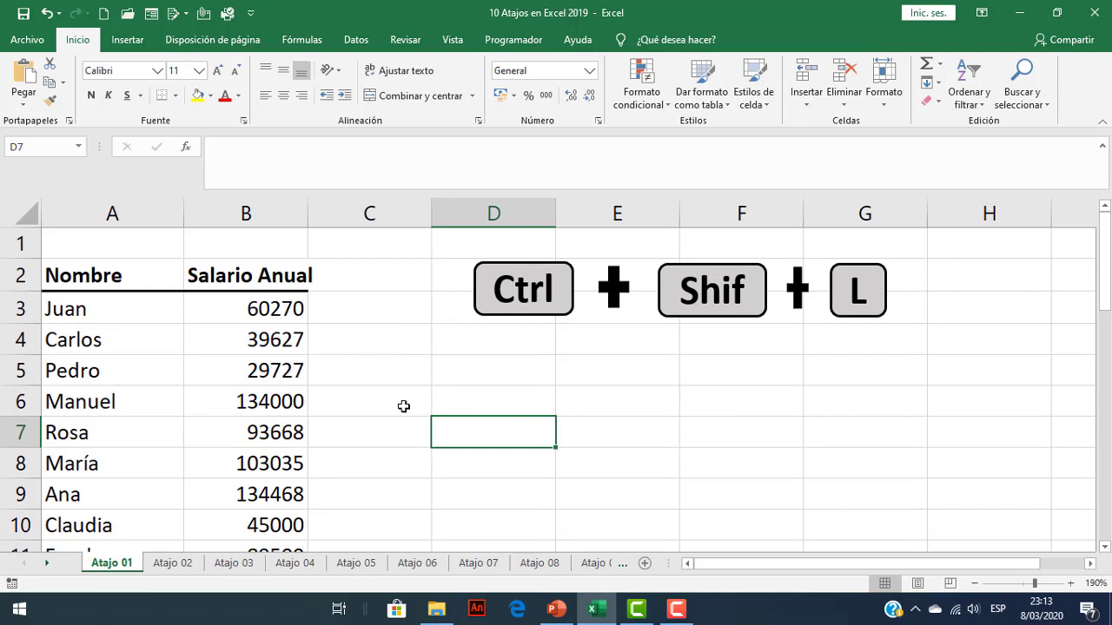
click(258, 388)
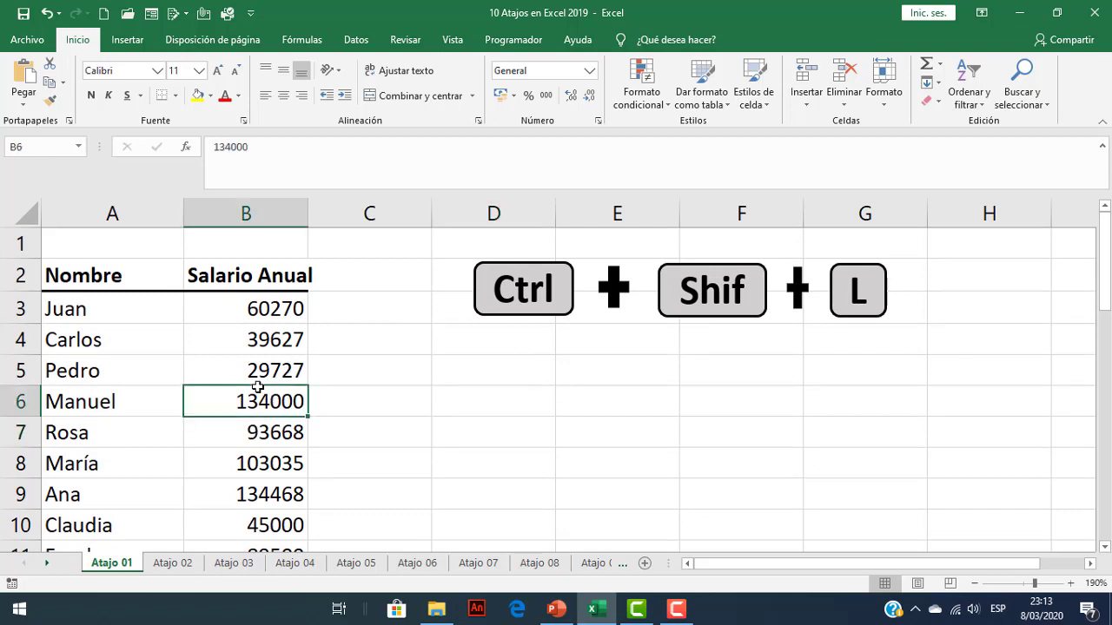
click(465, 382)
click(154, 408)
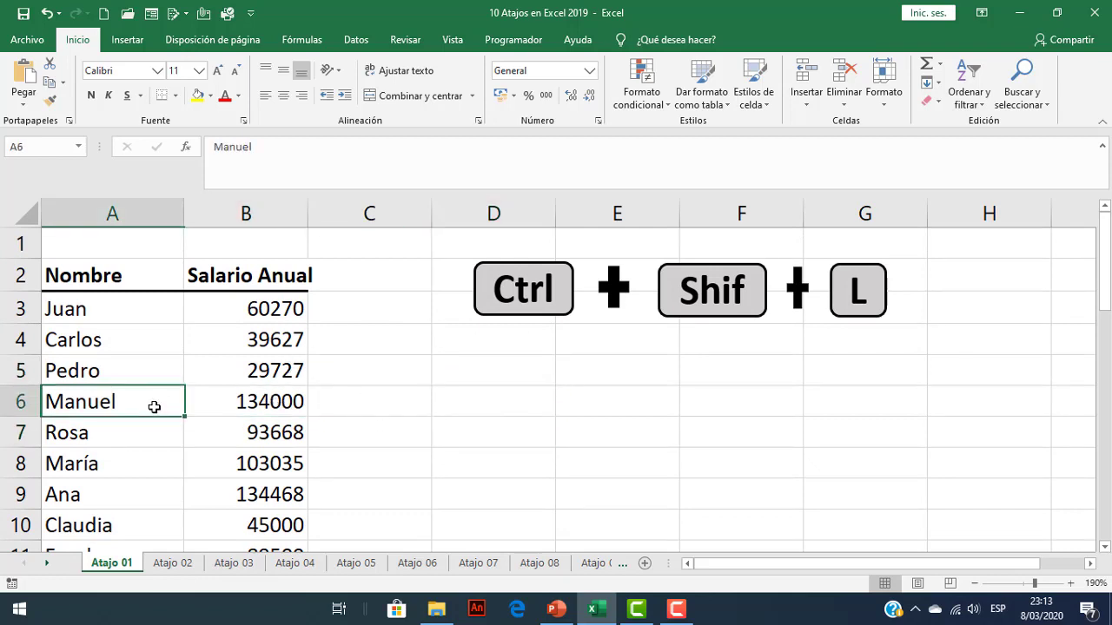
click(231, 378)
Add filter dropdowns to the Nombre and Salario Anual headers with Ctrl+Shift+L.
scroll(231, 377, down, 4)
scroll(231, 378, up, 4)
scroll(224, 372, down, 1)
scroll(222, 370, down, 7)
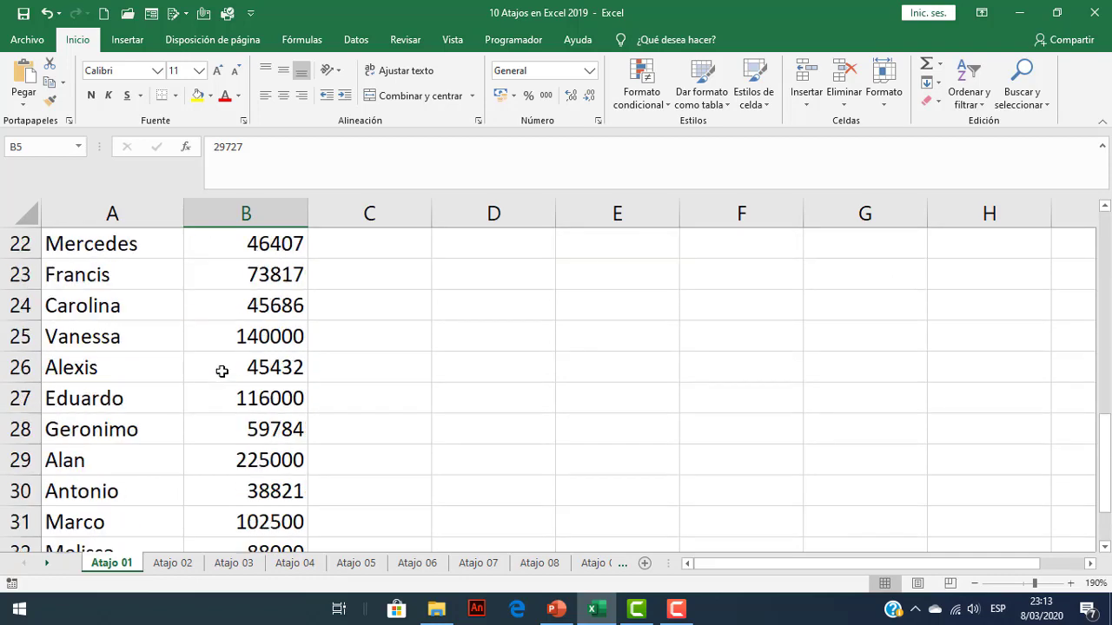
scroll(222, 371, up, 7)
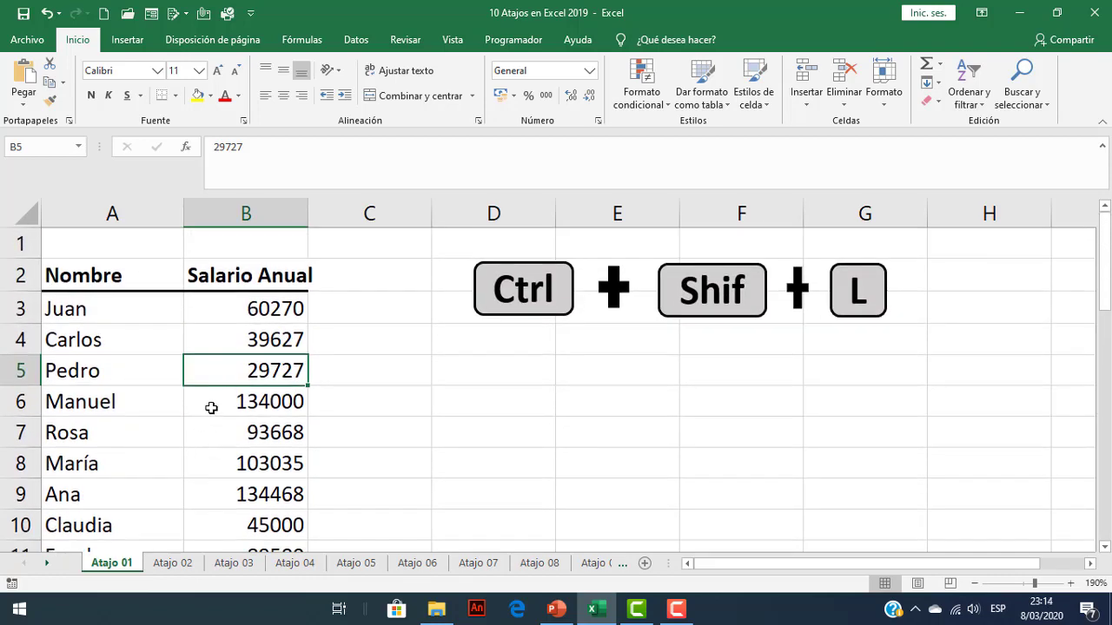
key(ctrl+shift+l)
Filter Salario Anual to show only salaries greater than 50000.
click(301, 283)
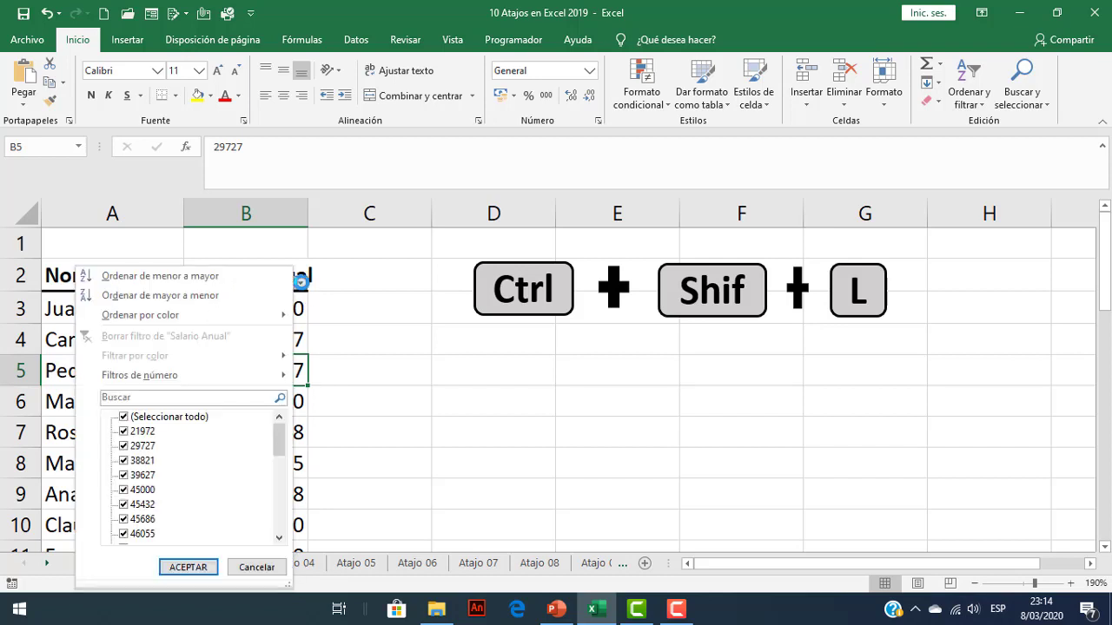
mouse_move(140, 375)
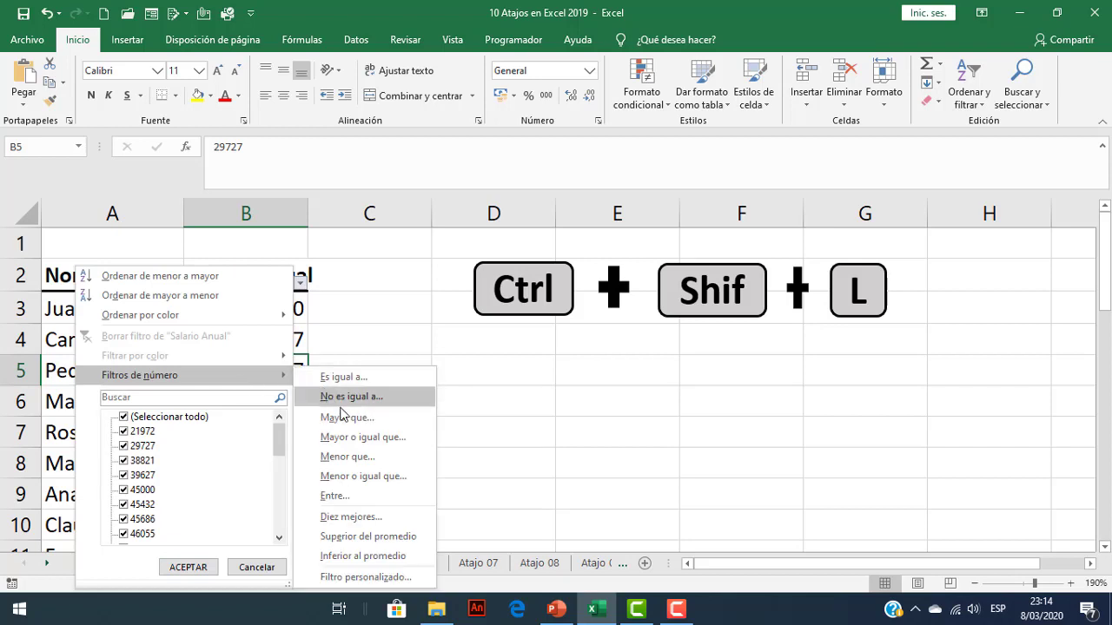
click(355, 423)
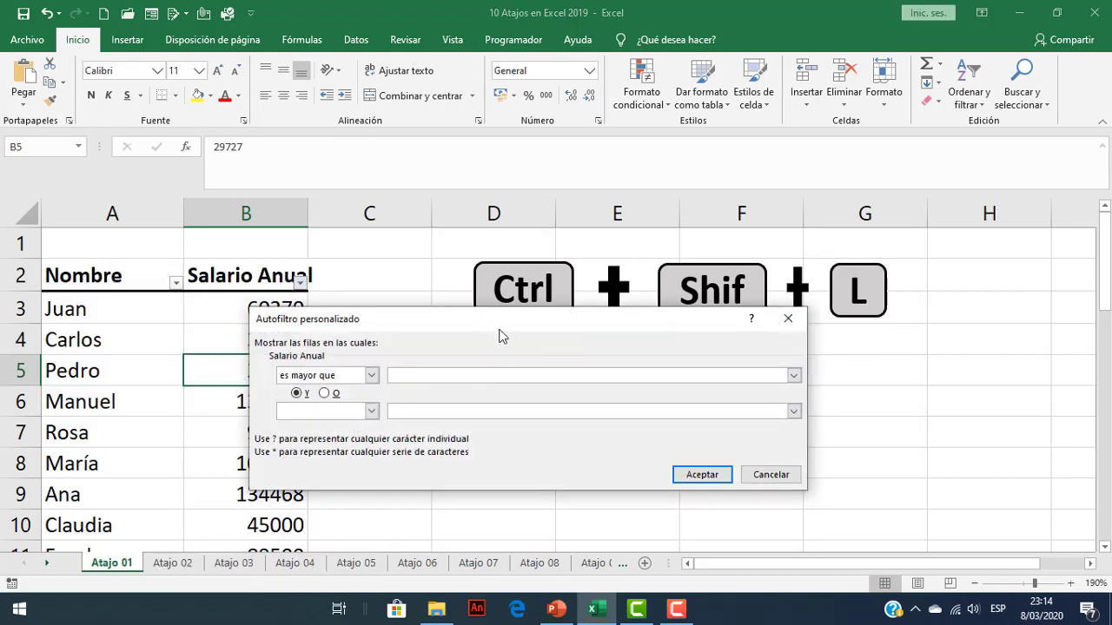
drag(484, 323, 675, 324)
text(50)
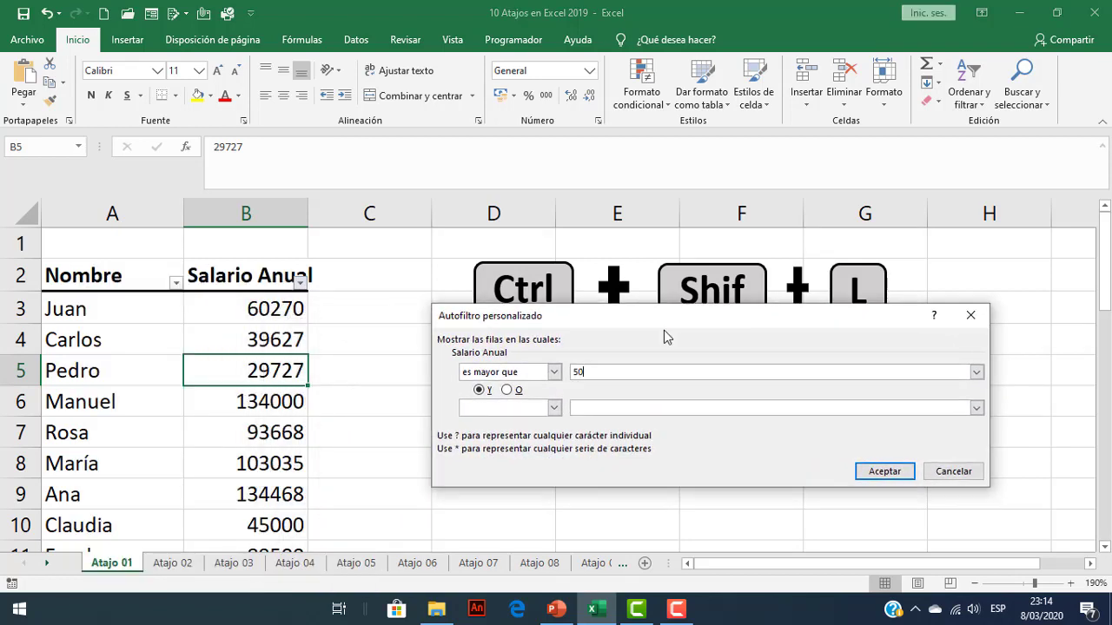
text(000)
click(875, 476)
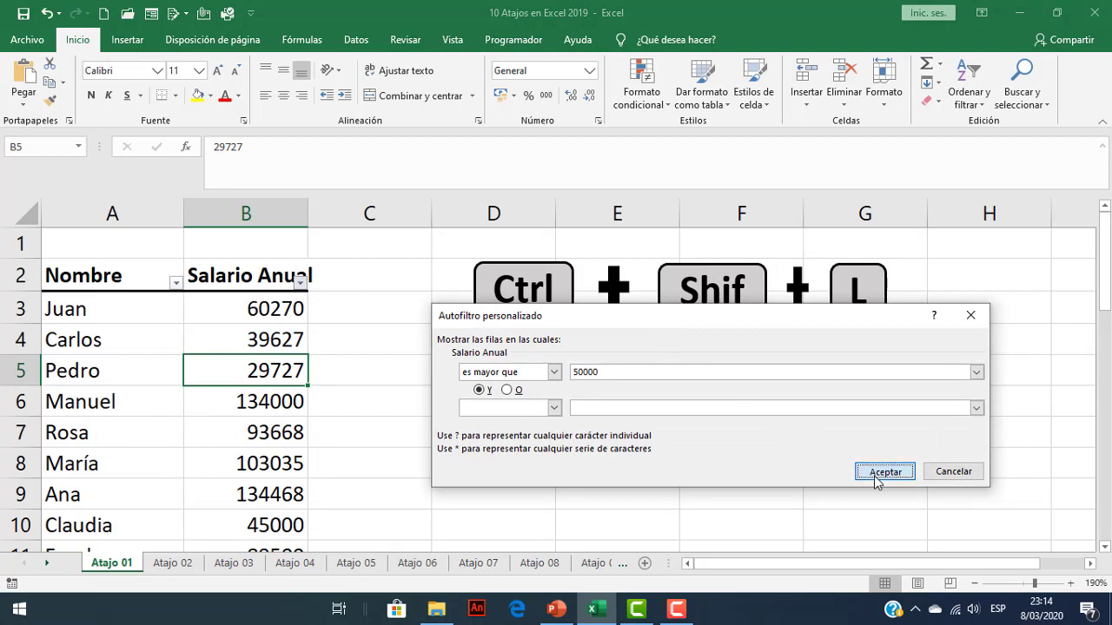
Review the filtered rows above 50000, such as salaries 89500 and 103035.
scroll(322, 409, down, 1)
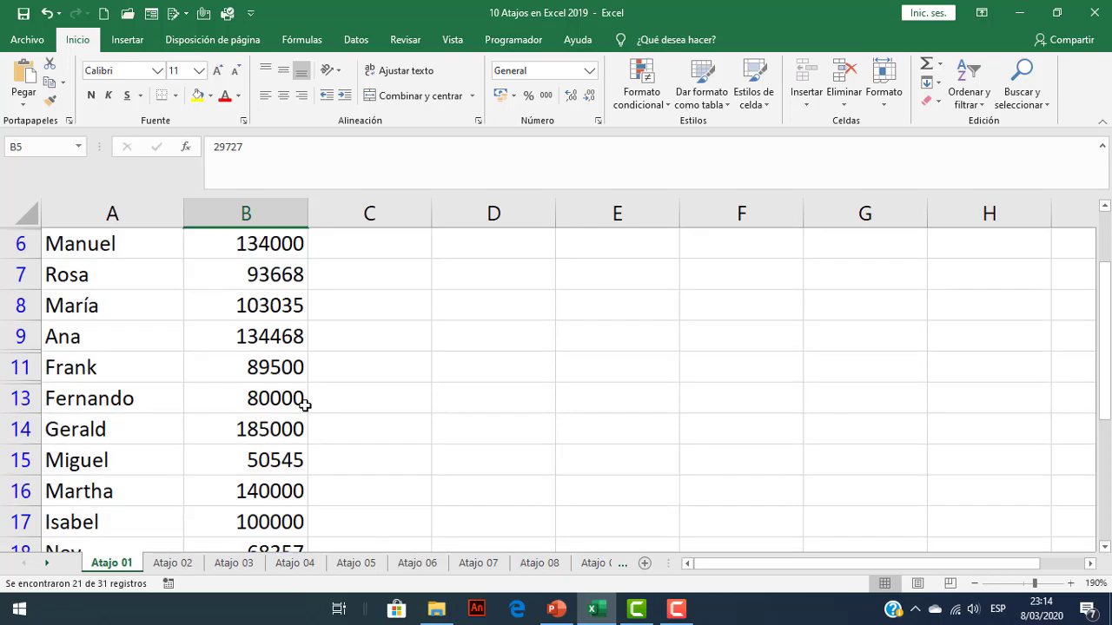
scroll(304, 404, up, 1)
scroll(300, 400, down, 3)
scroll(300, 399, down, 3)
scroll(301, 395, up, 6)
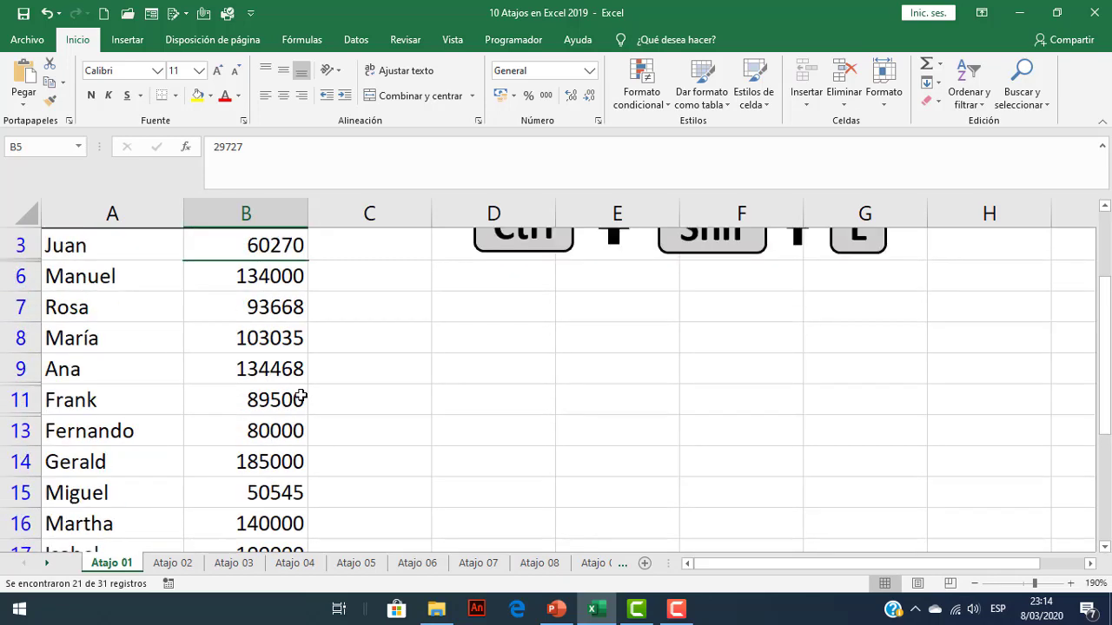
scroll(271, 379, up, 1)
scroll(271, 379, down, 5)
scroll(271, 378, up, 2)
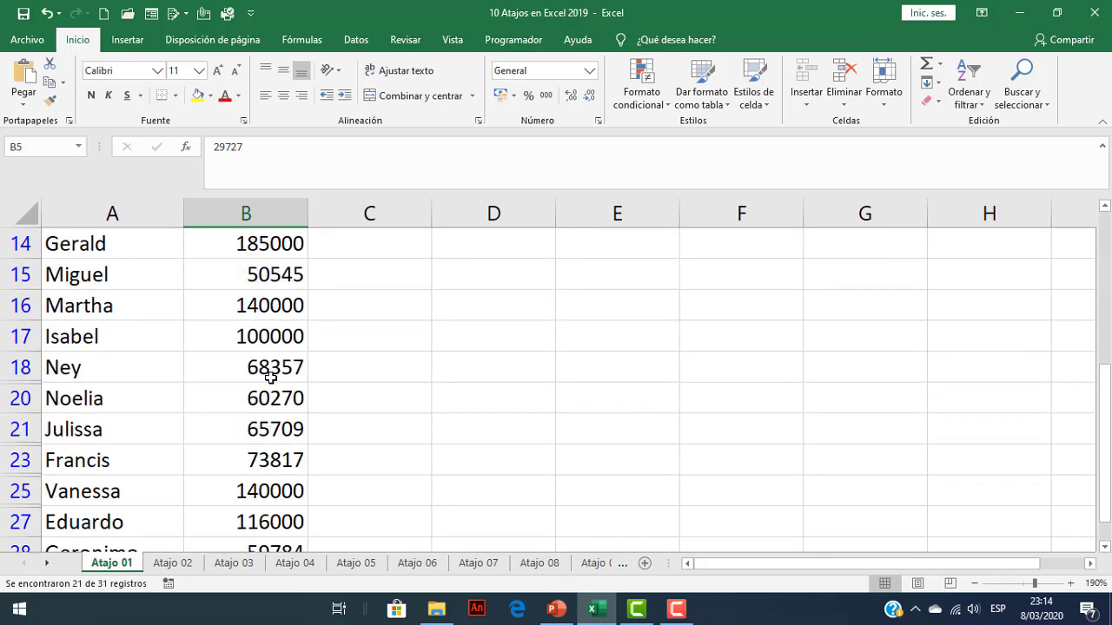
scroll(271, 379, up, 3)
scroll(271, 379, up, 1)
click(266, 454)
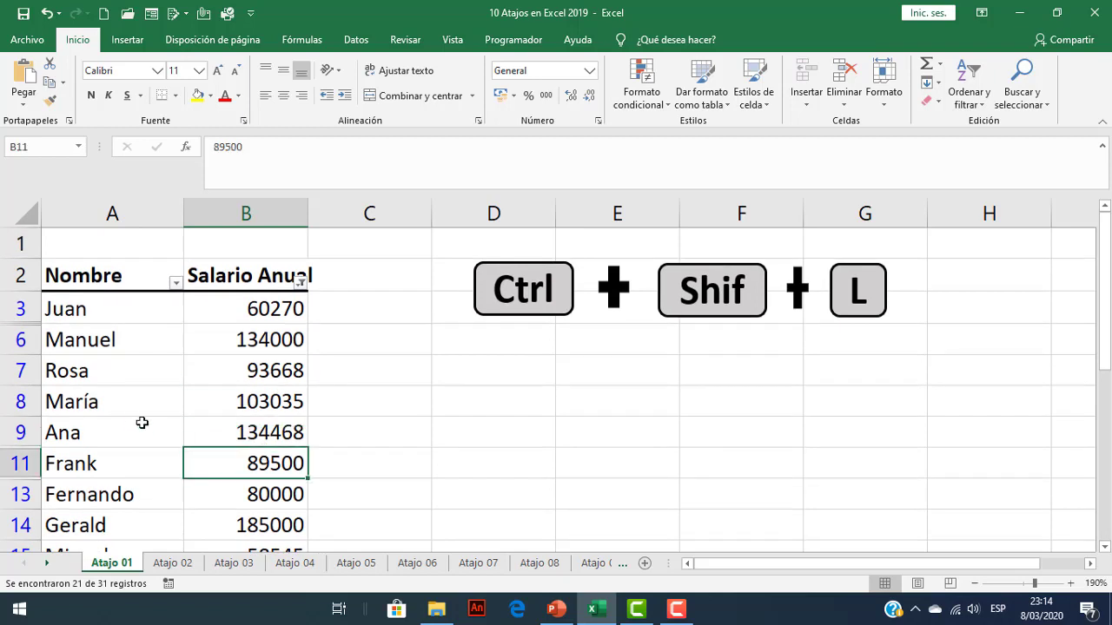
click(144, 424)
click(223, 399)
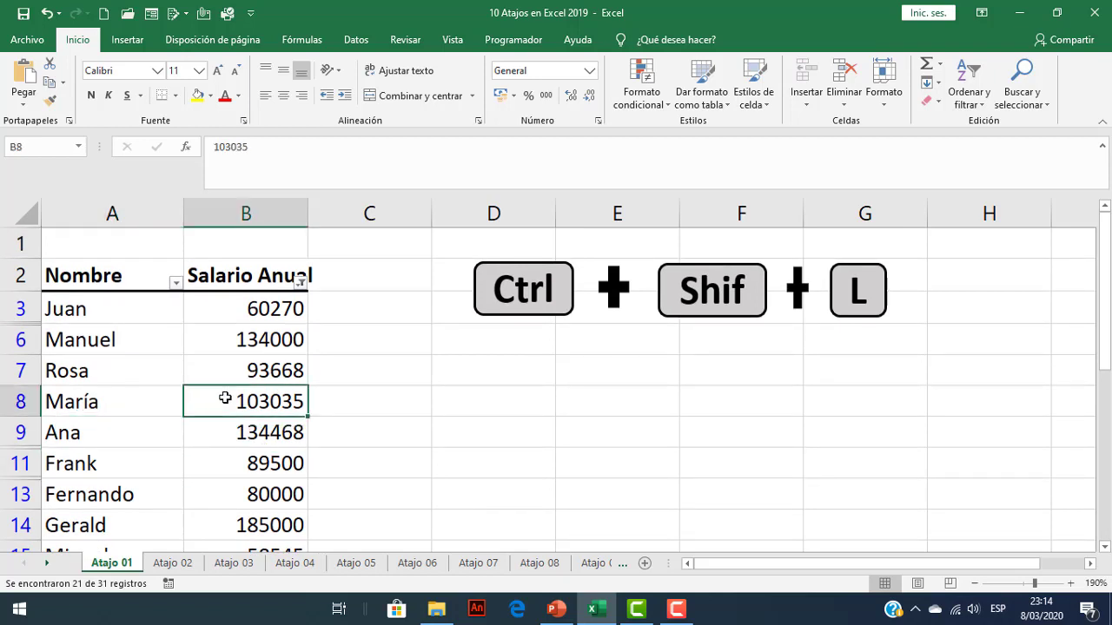
Clear the filters so all rows show, then display slide 3, 'Crear una tabla', in PowerPoint.
key(ctrl+shift+l)
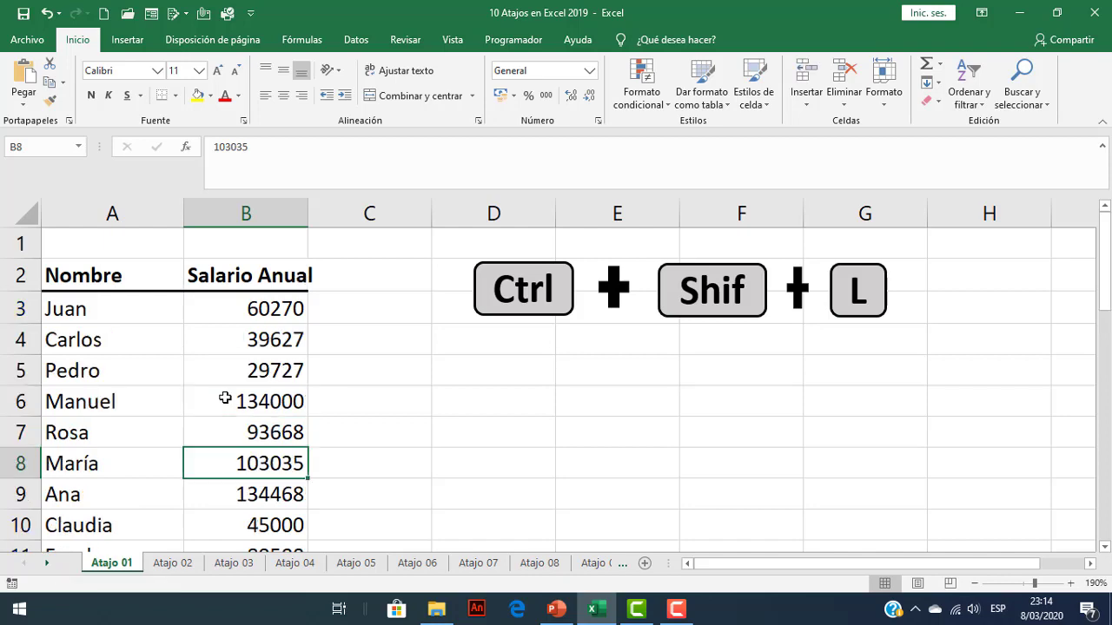
scroll(248, 360, down, 2)
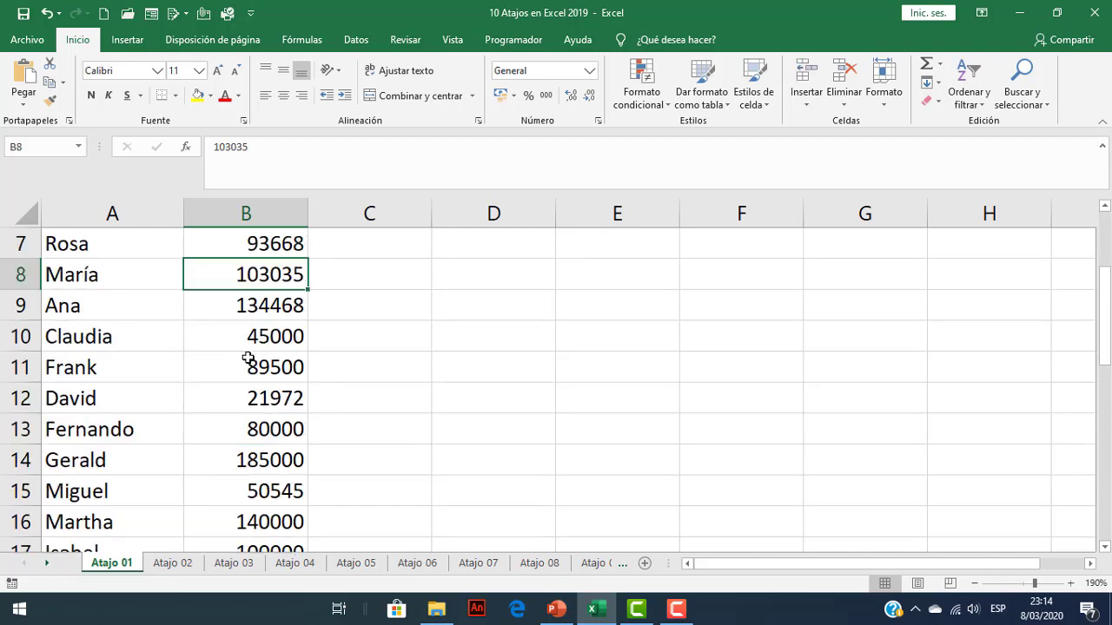
scroll(248, 359, up, 2)
scroll(248, 360, down, 3)
scroll(249, 362, down, 4)
scroll(249, 368, down, 2)
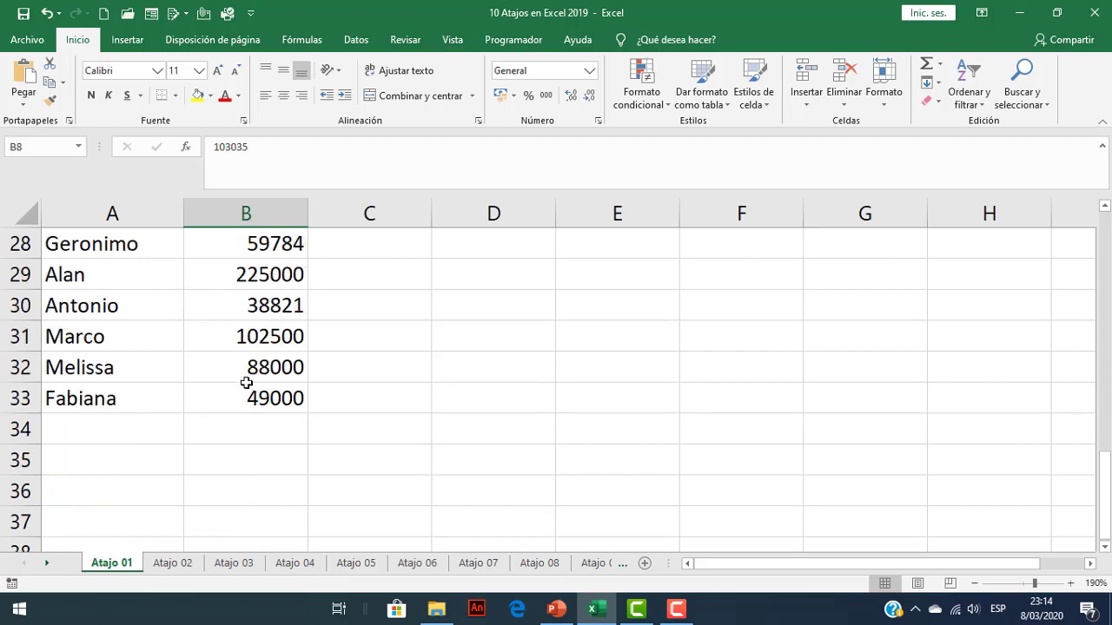
scroll(248, 383, up, 5)
scroll(246, 383, up, 4)
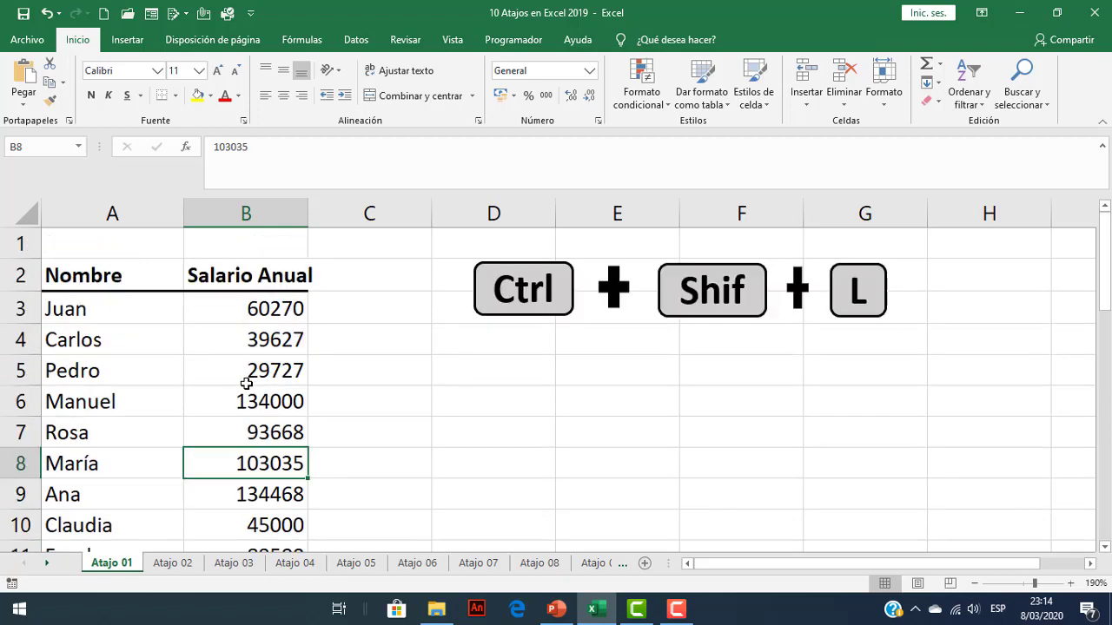
key(ctrl+shift+l)
key(ctrl+shift+l)
click(556, 609)
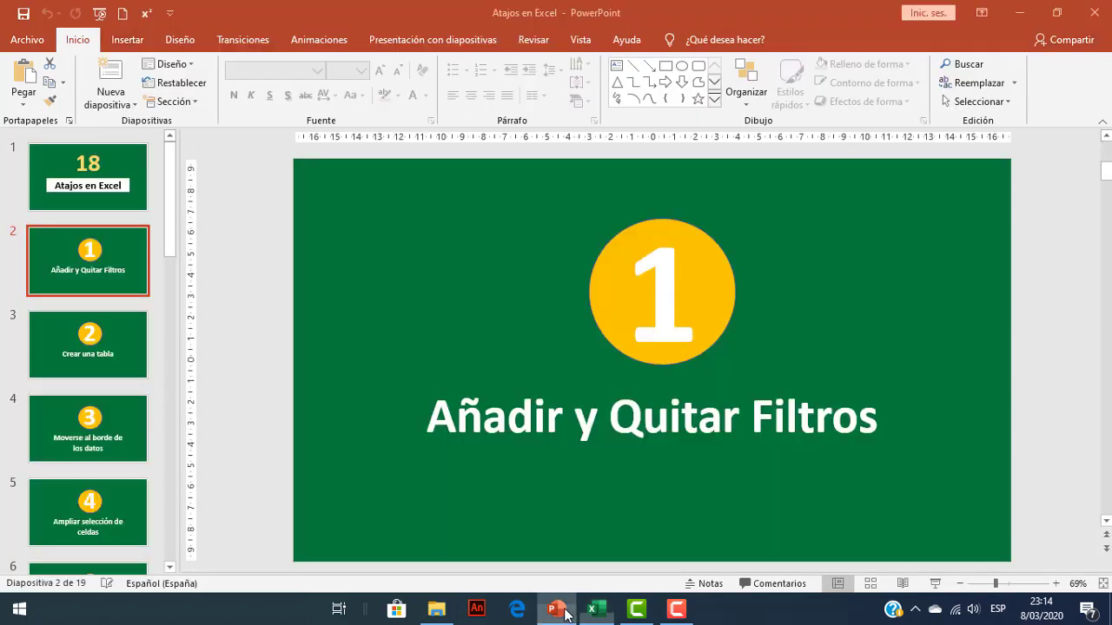
click(88, 348)
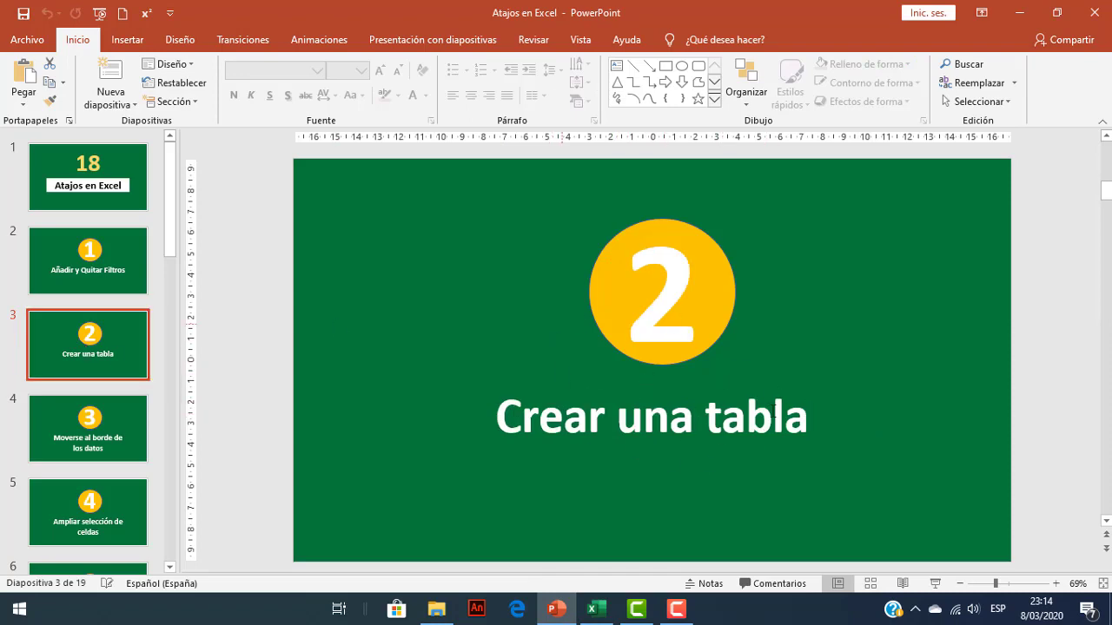
click(596, 609)
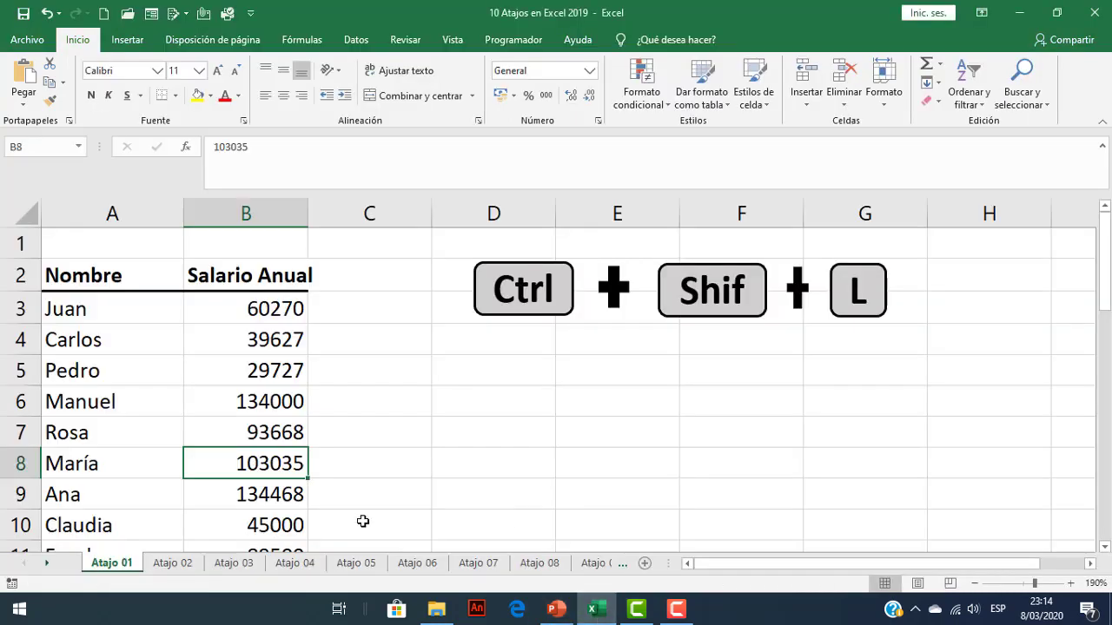
click(183, 564)
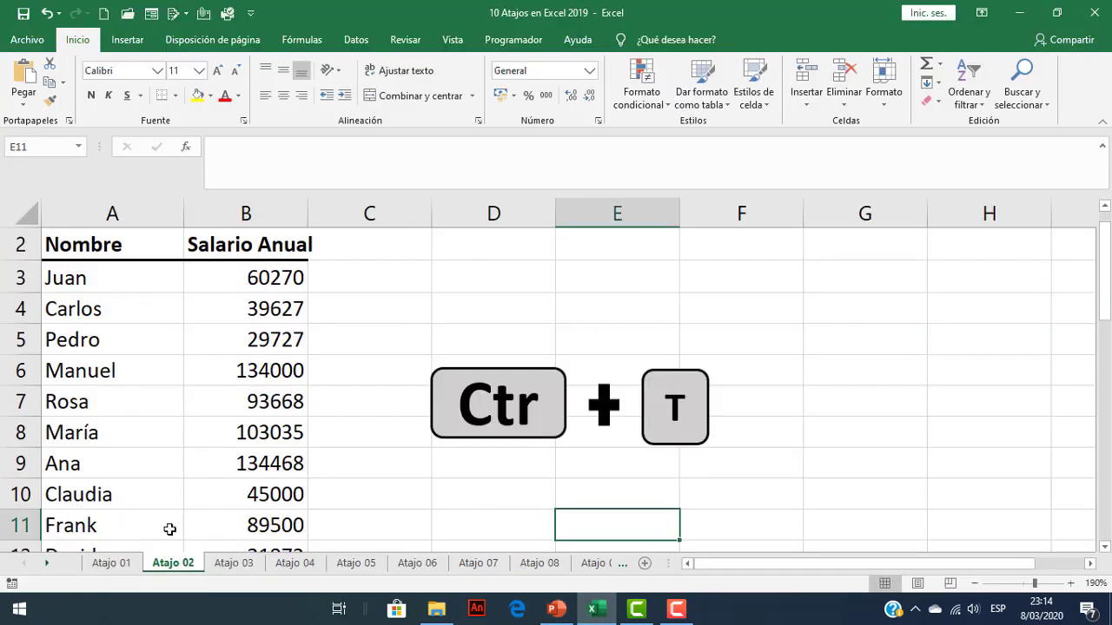
click(272, 391)
scroll(168, 335, up, 1)
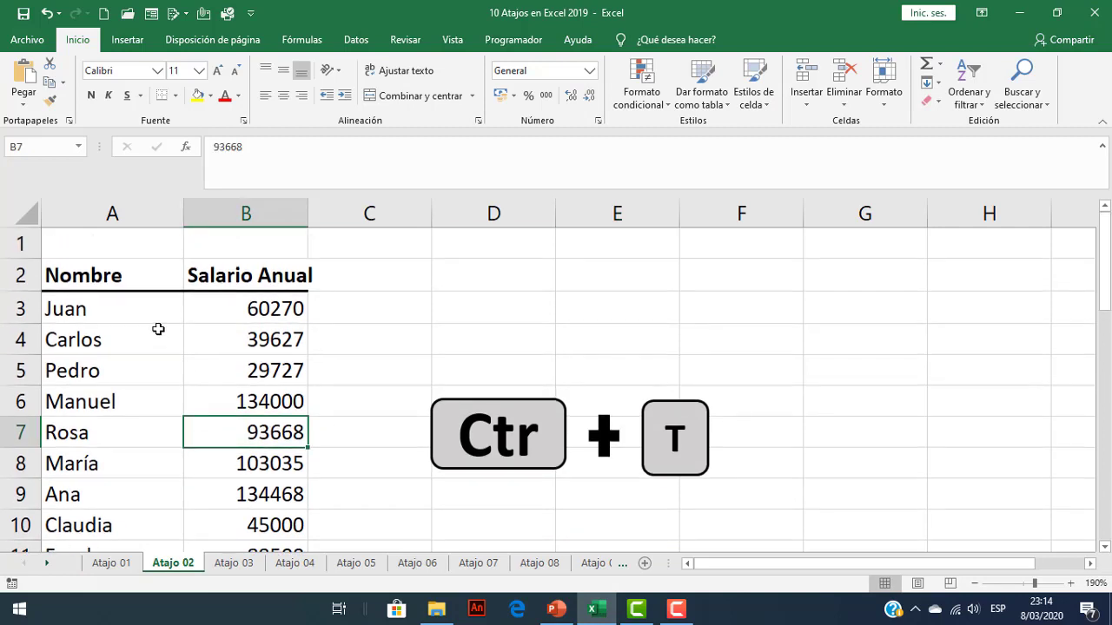
scroll(174, 358, down, 3)
scroll(175, 358, up, 3)
drag(164, 311, 238, 427)
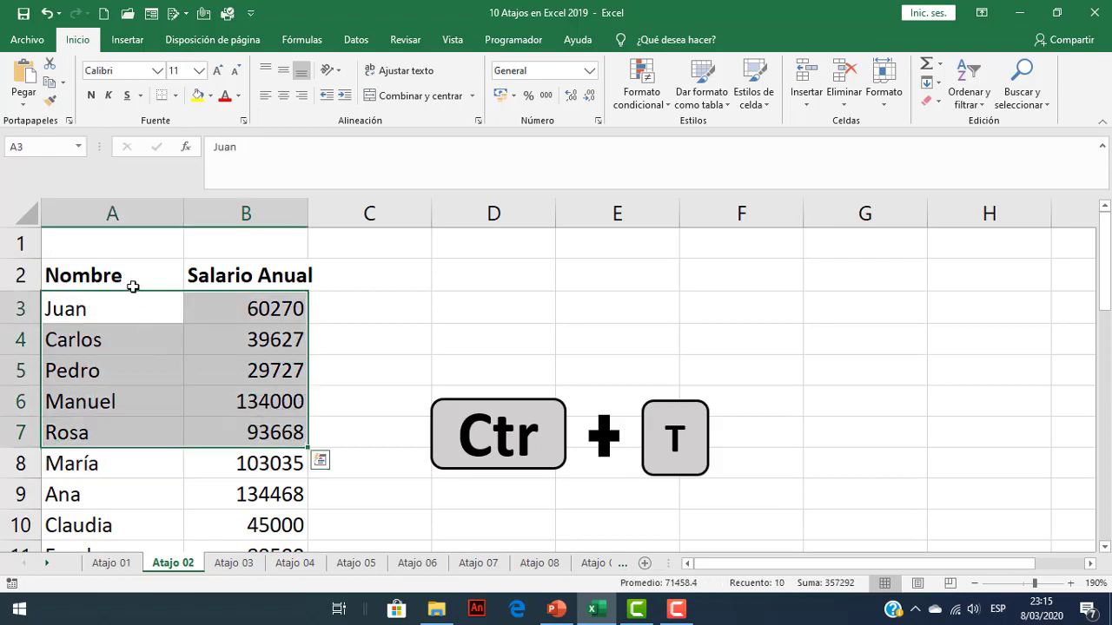
drag(130, 283, 252, 515)
click(246, 406)
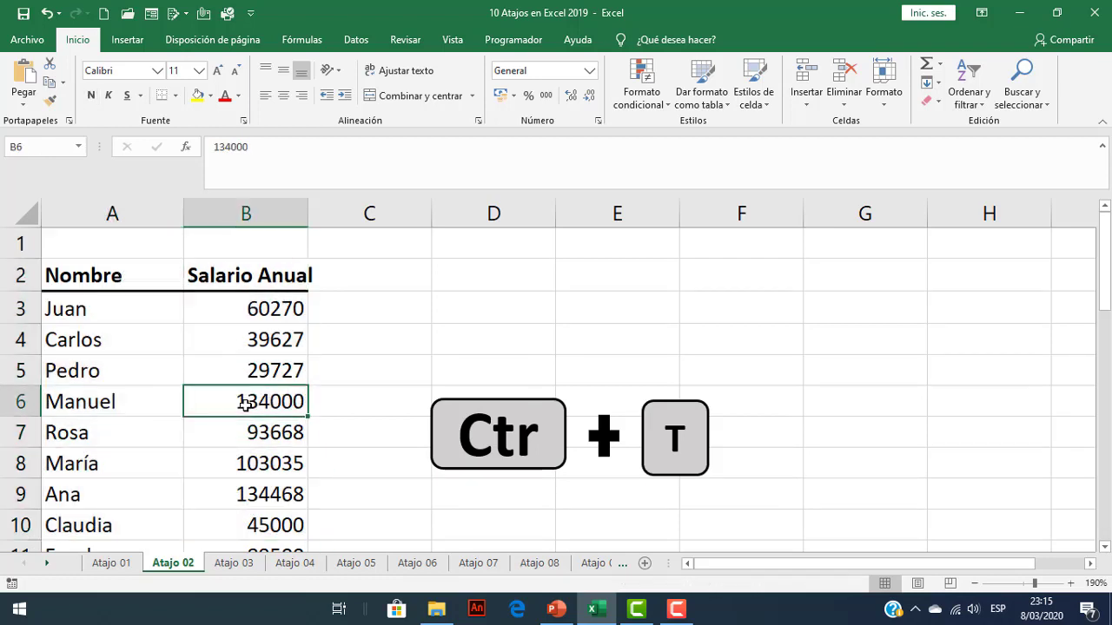
click(112, 370)
click(193, 399)
click(154, 310)
key(Up)
drag(186, 327, 248, 456)
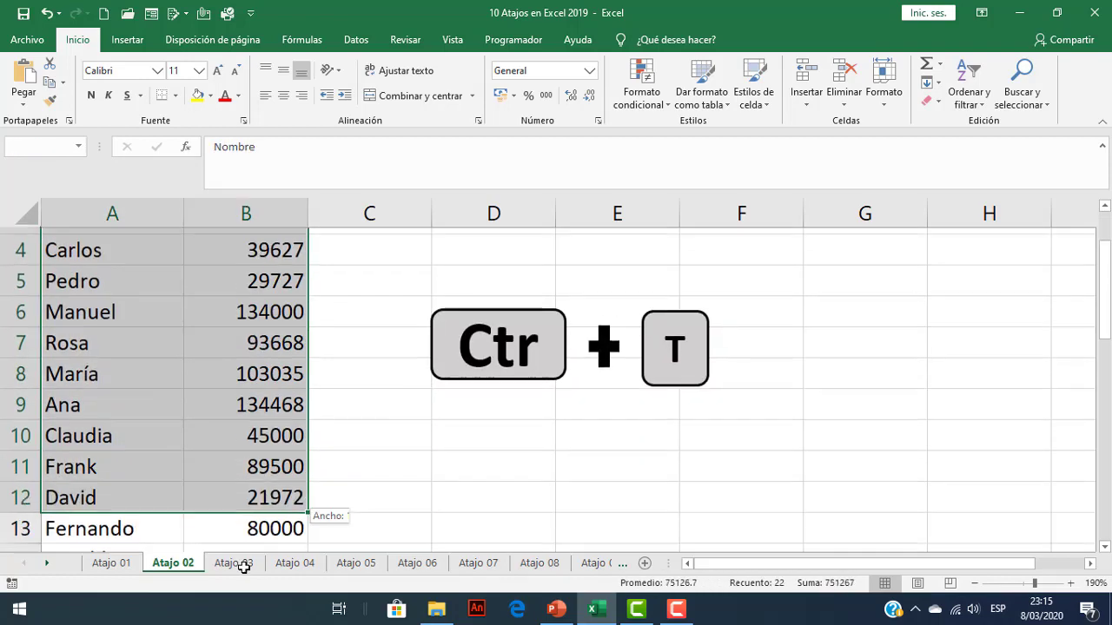
click(247, 401)
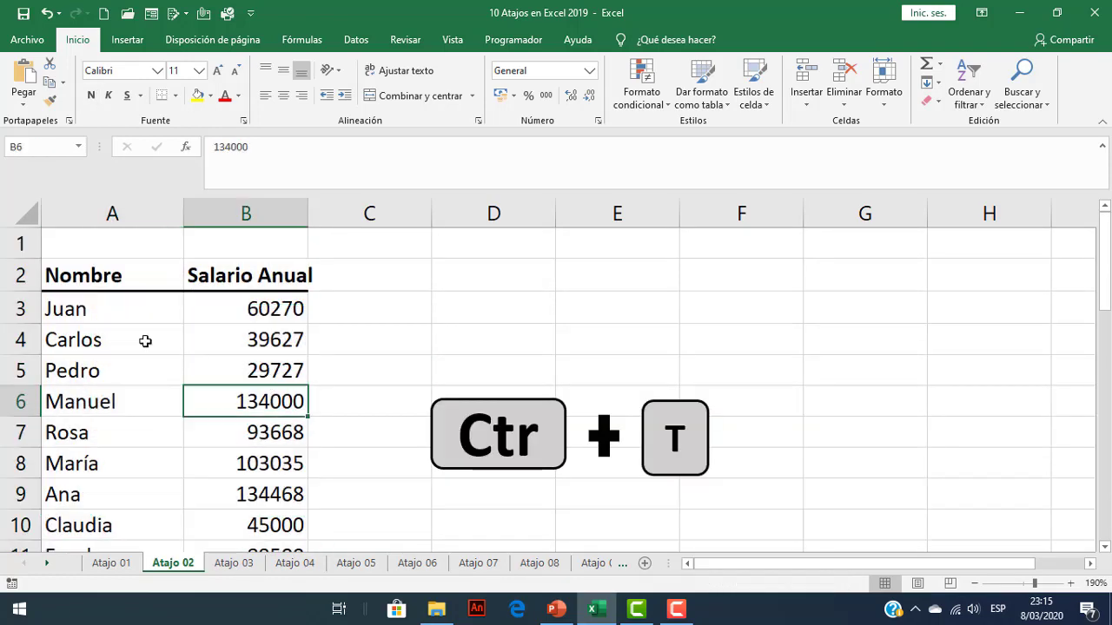
click(147, 339)
key(Right)
click(144, 399)
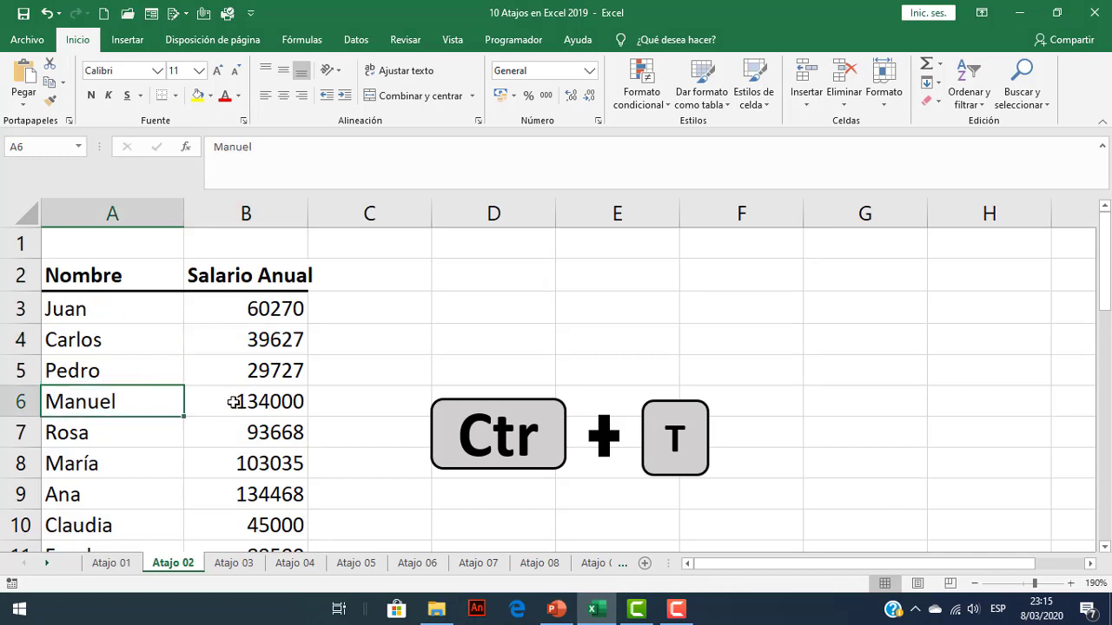
click(232, 399)
click(137, 360)
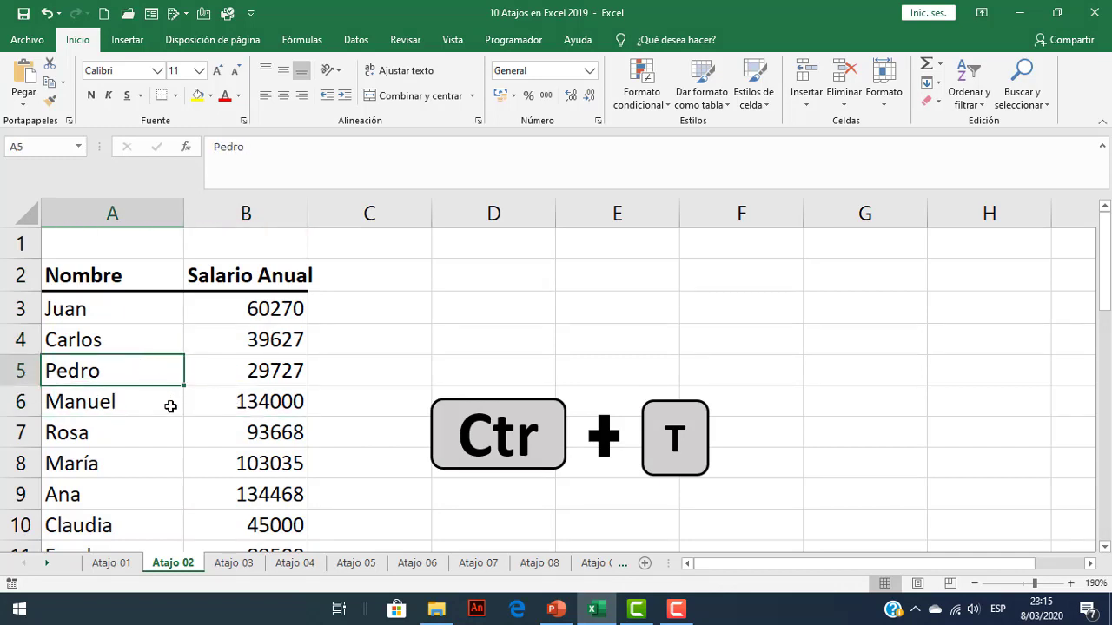
Turn the Atajo 02 range $A$2:$B$33 into table Tabla1 with headers using Ctrl+T.
key(ctrl+t)
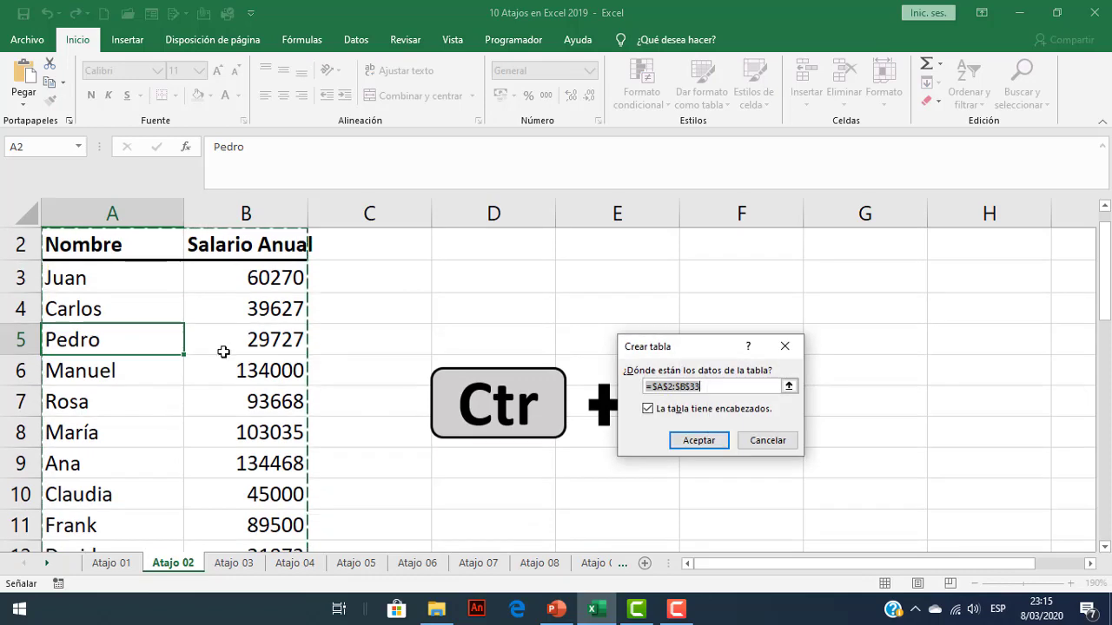
drag(643, 346, 395, 299)
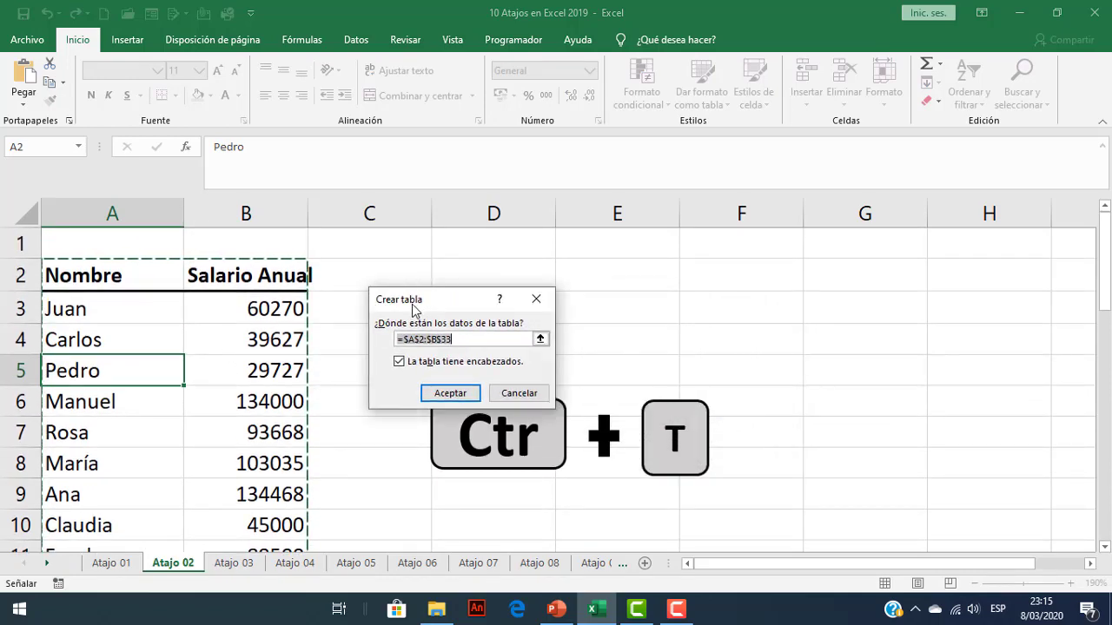
scroll(214, 381, down, 2)
scroll(213, 384, up, 2)
scroll(213, 386, down, 1)
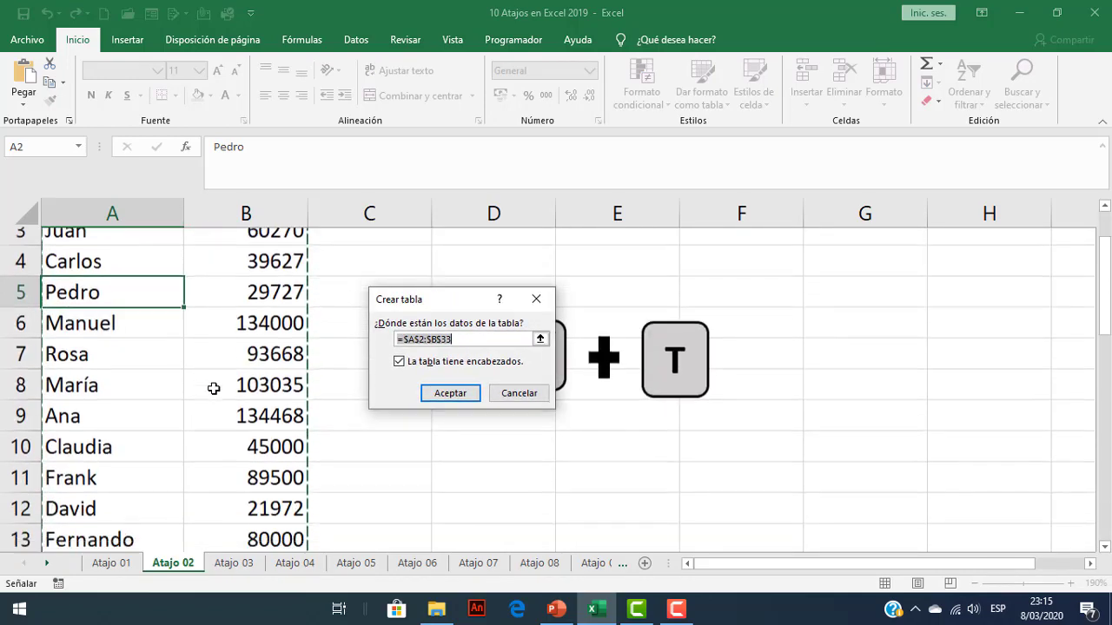
scroll(214, 389, up, 1)
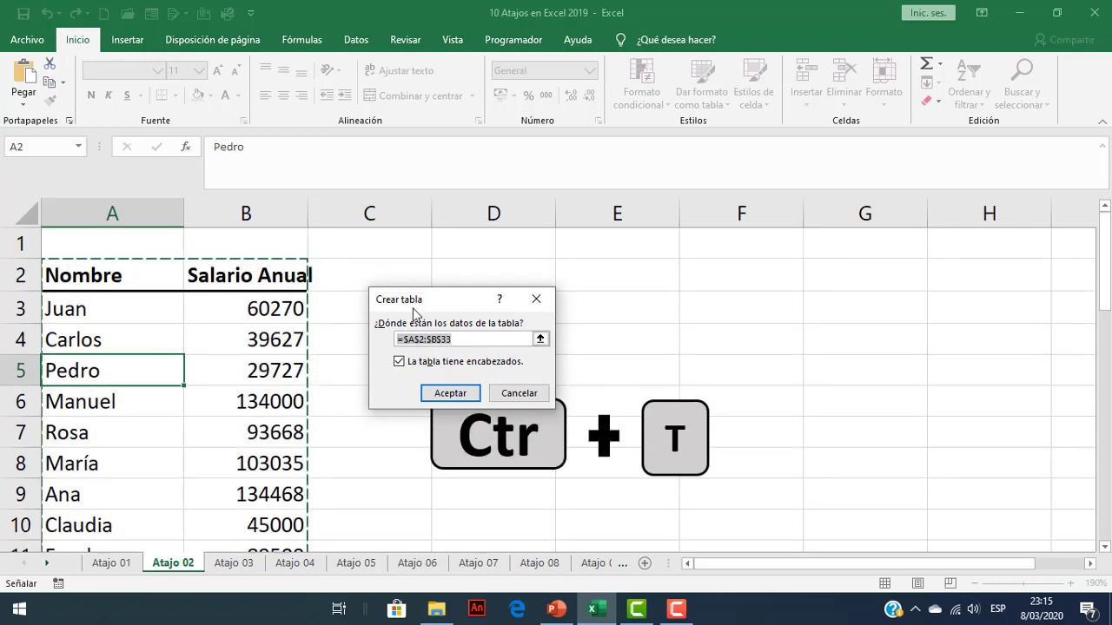
drag(426, 308, 404, 297)
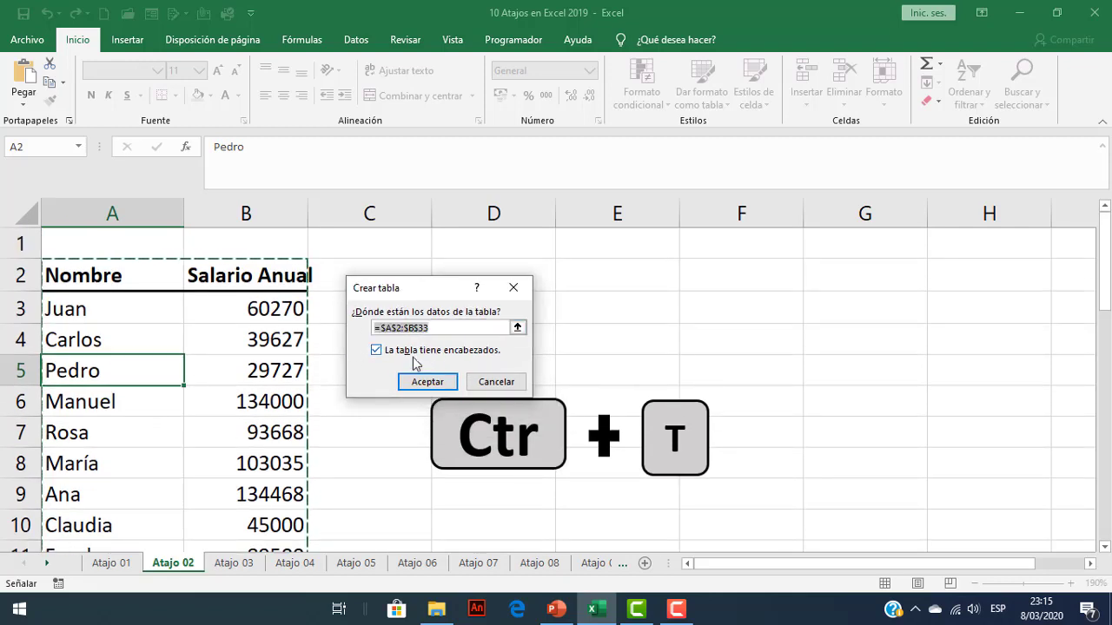
click(424, 382)
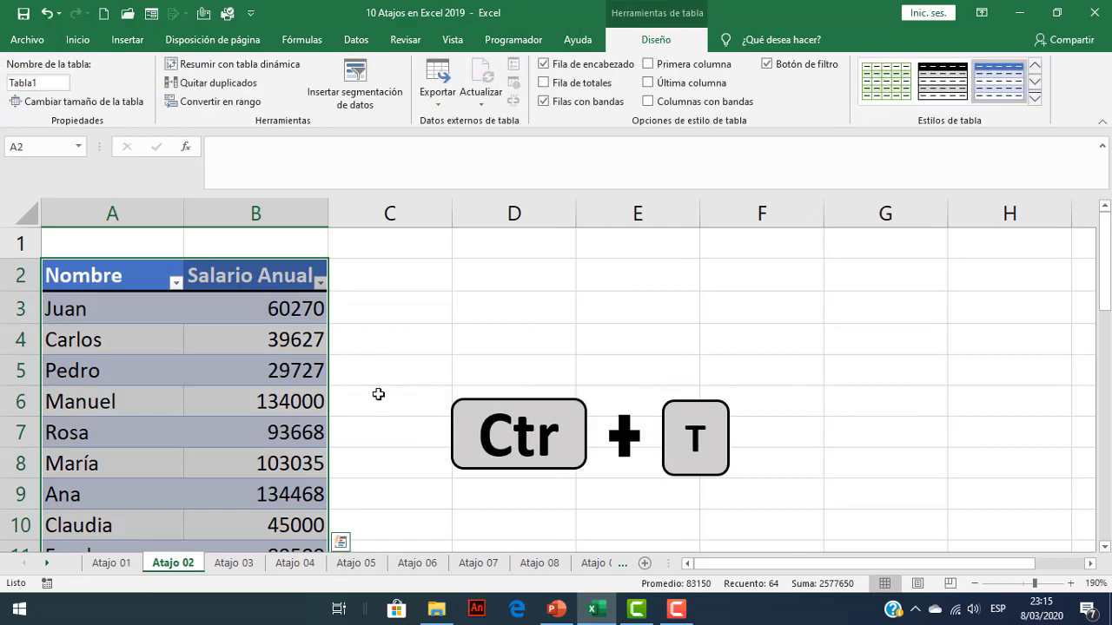
Select the Salario Anual header cell inside the new table.
click(376, 347)
click(290, 335)
click(251, 285)
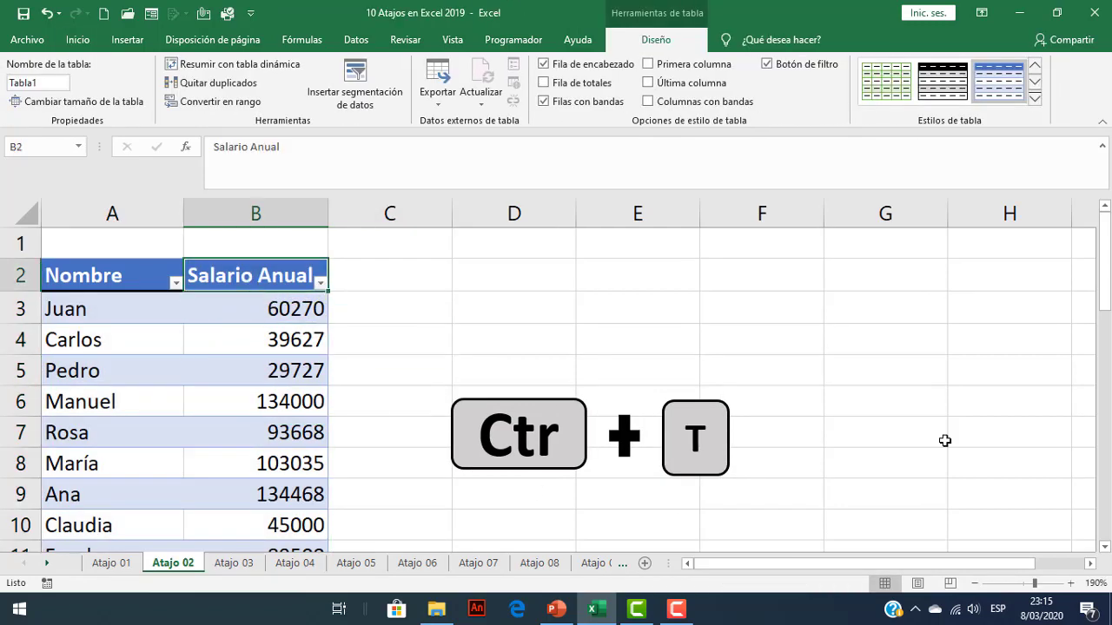
click(114, 283)
click(139, 370)
click(245, 368)
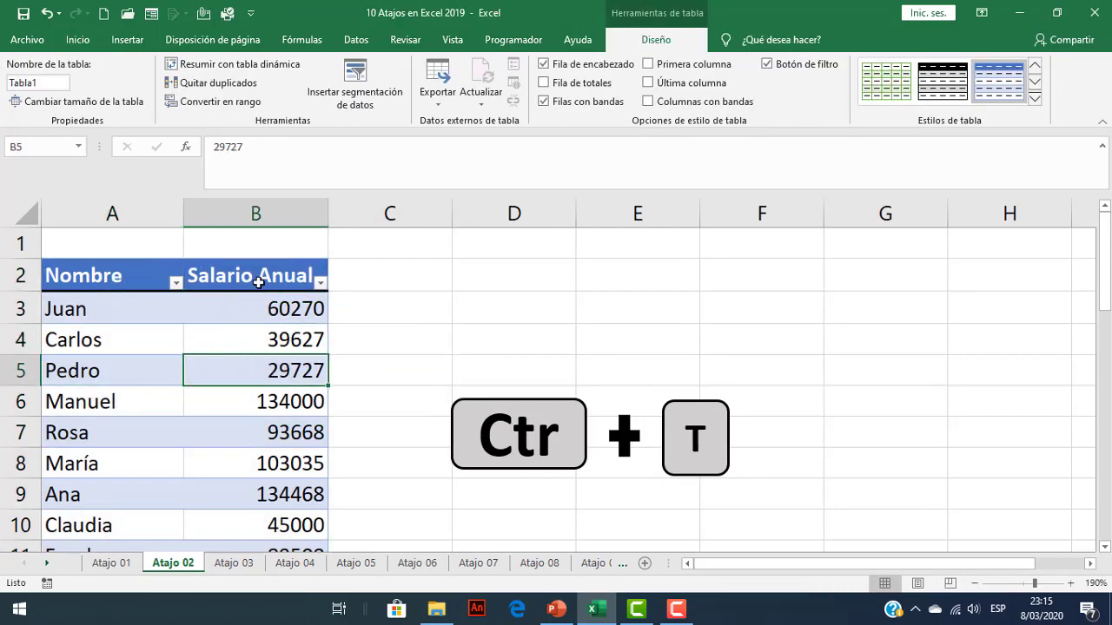
click(250, 272)
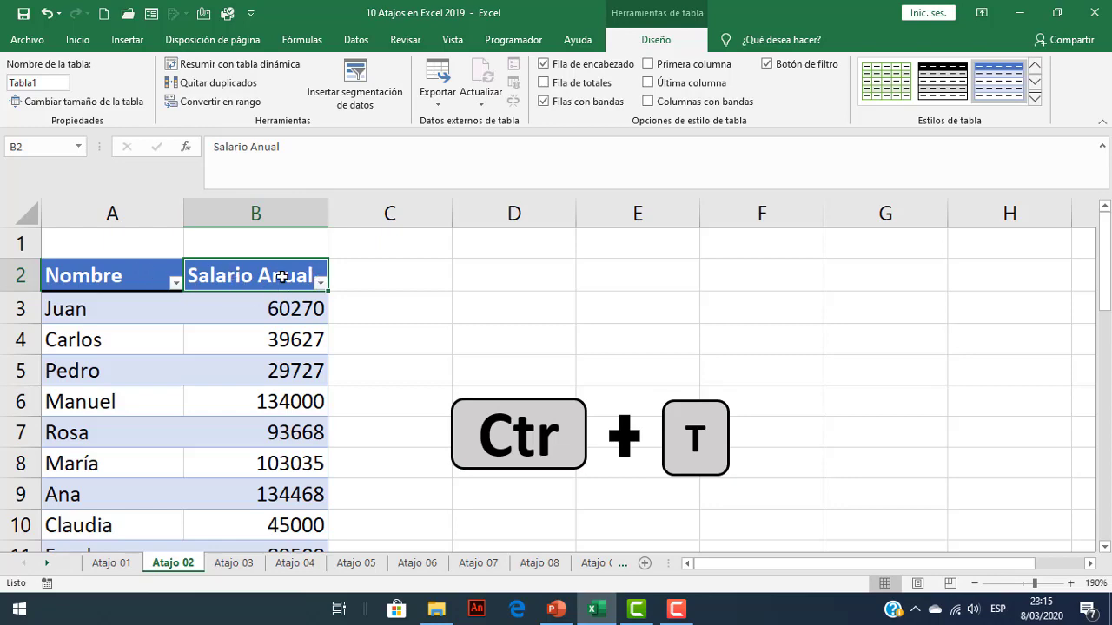
Enable Fila de totales so the table totals Salario Anual at 2577650.
click(543, 82)
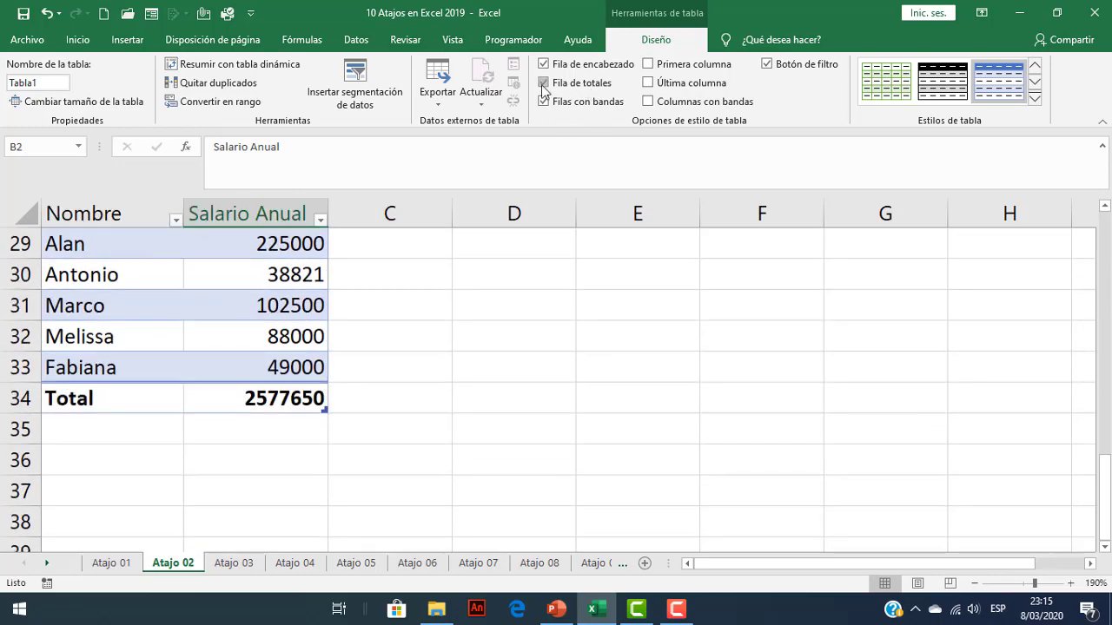
scroll(276, 395, up, 4)
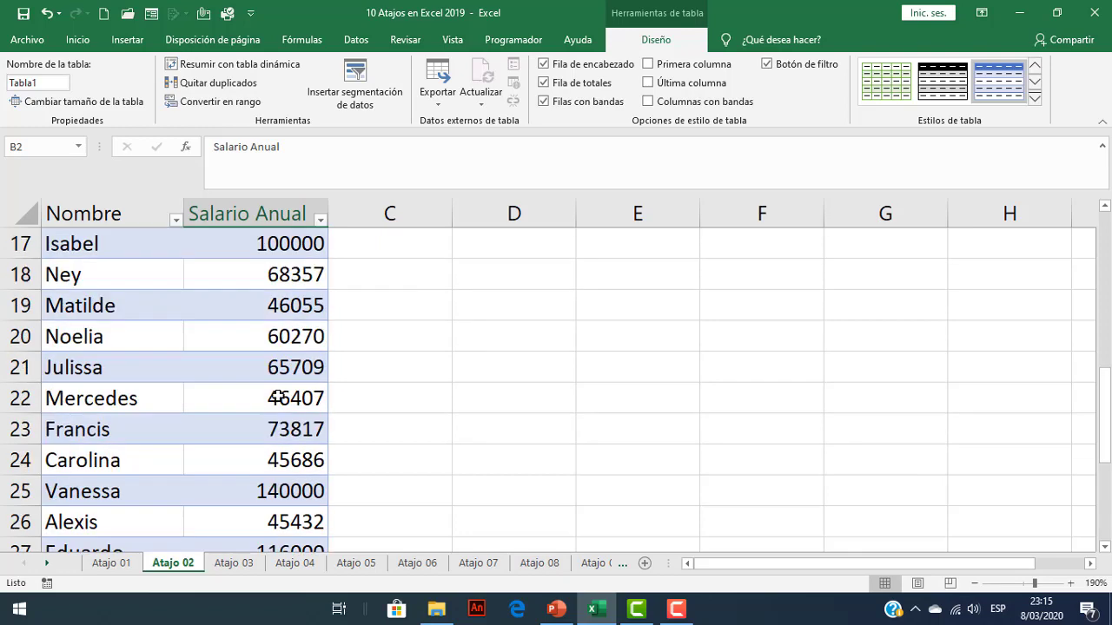
scroll(276, 395, up, 5)
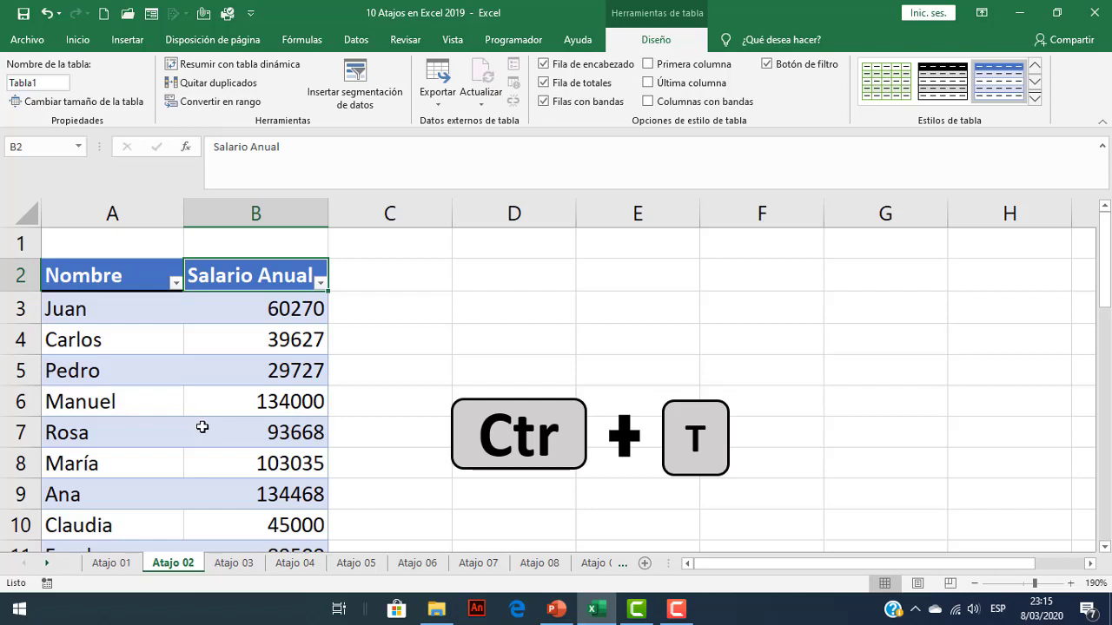
click(205, 432)
click(224, 404)
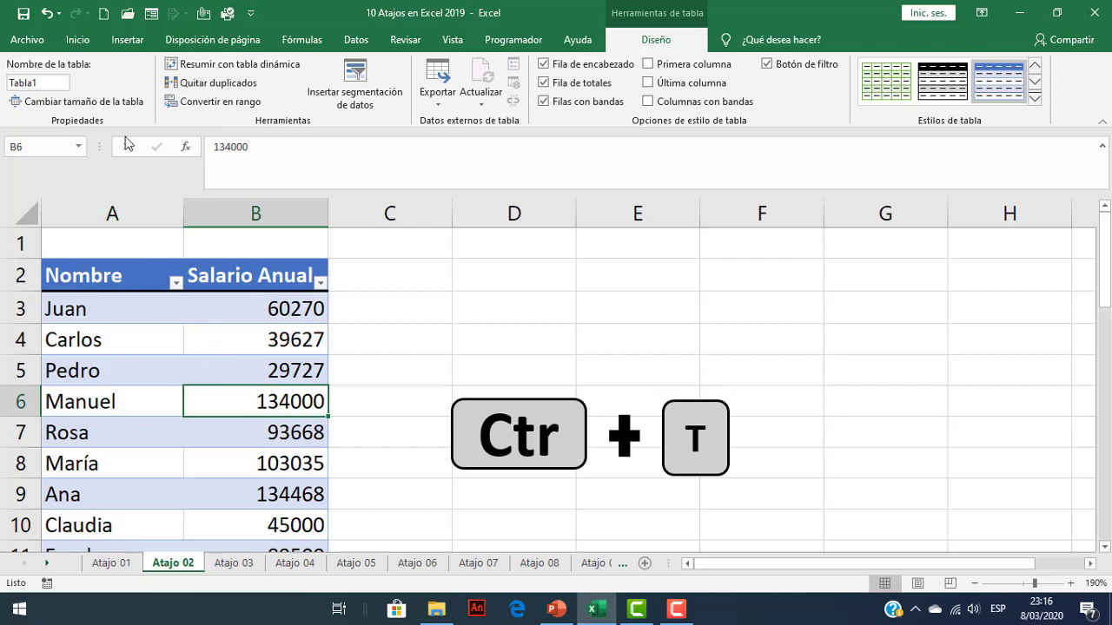
Convert Tabla1 back to a normal cell range.
click(198, 109)
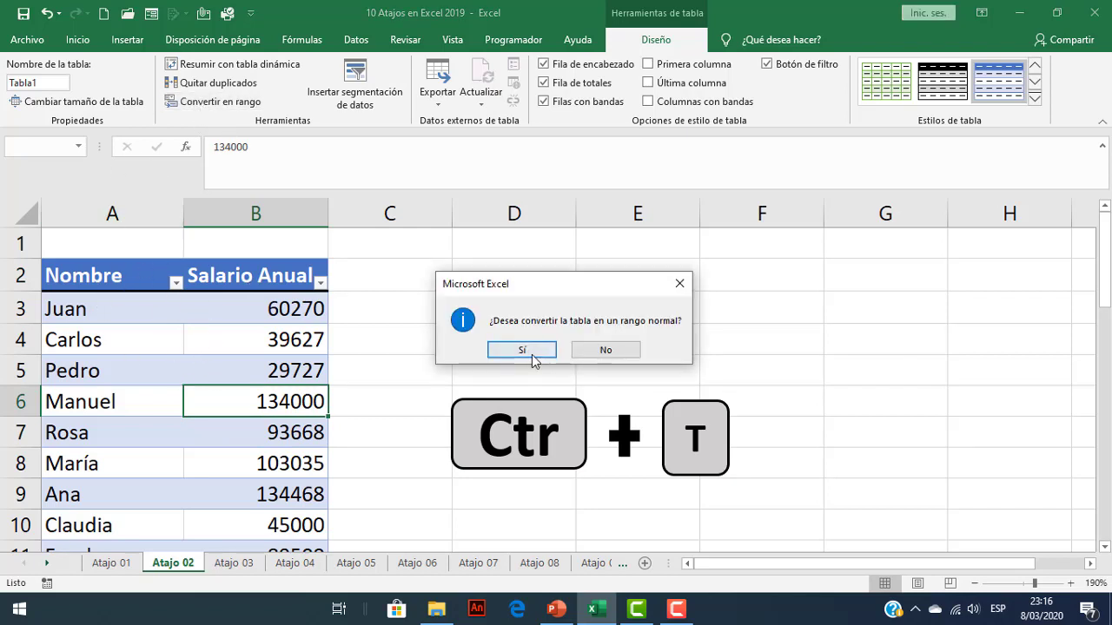
click(530, 350)
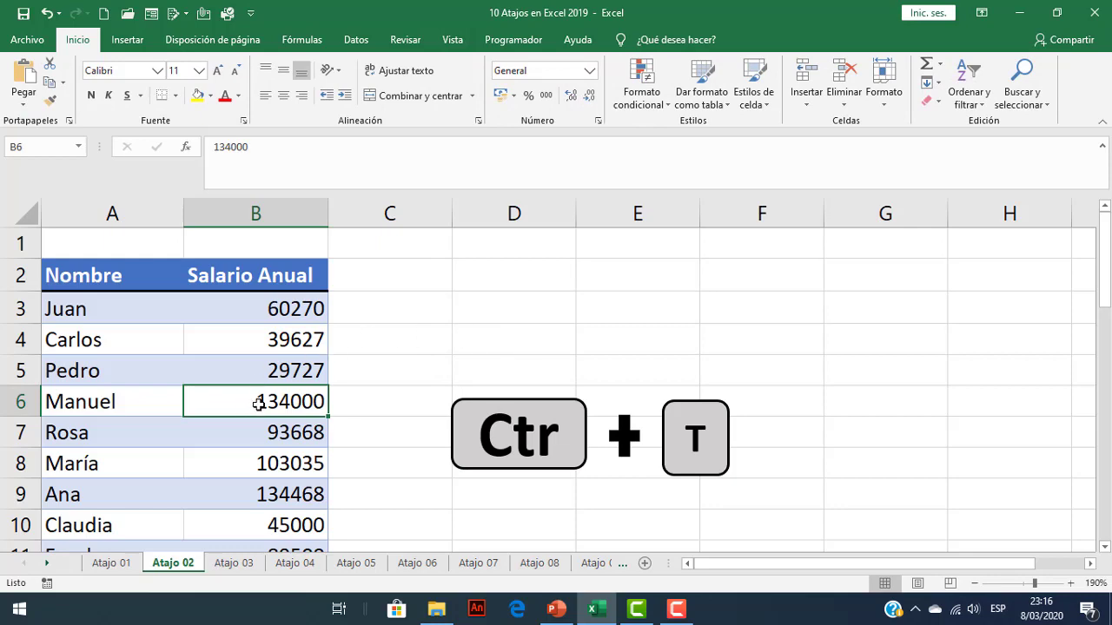
scroll(259, 408, down, 2)
scroll(255, 402, up, 2)
scroll(243, 400, down, 3)
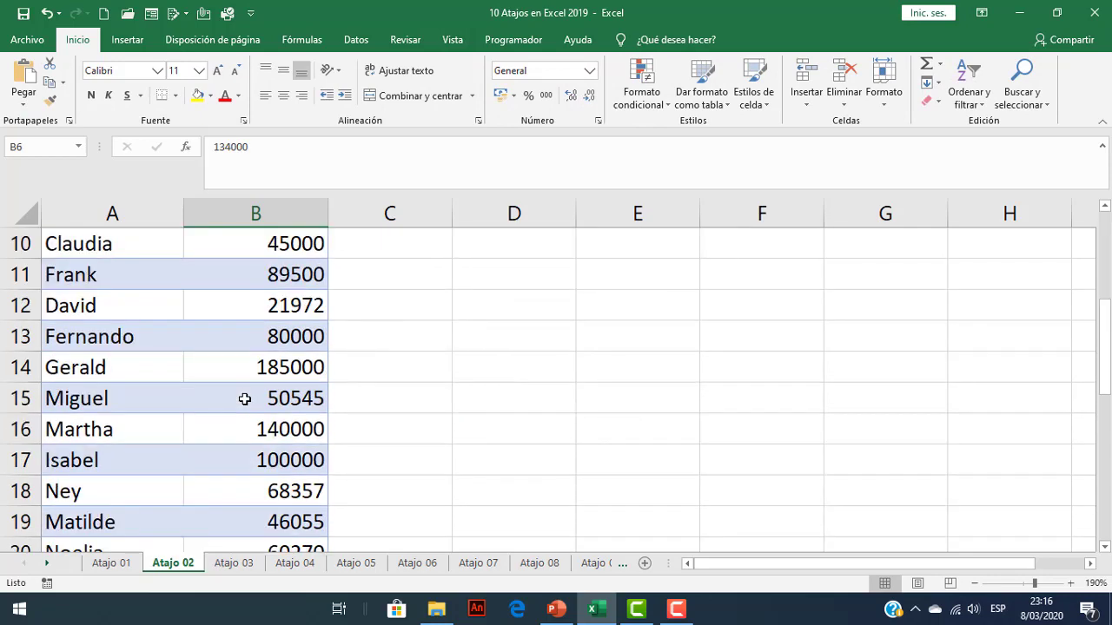
scroll(245, 399, down, 4)
scroll(245, 399, down, 3)
scroll(243, 397, up, 3)
scroll(243, 397, up, 7)
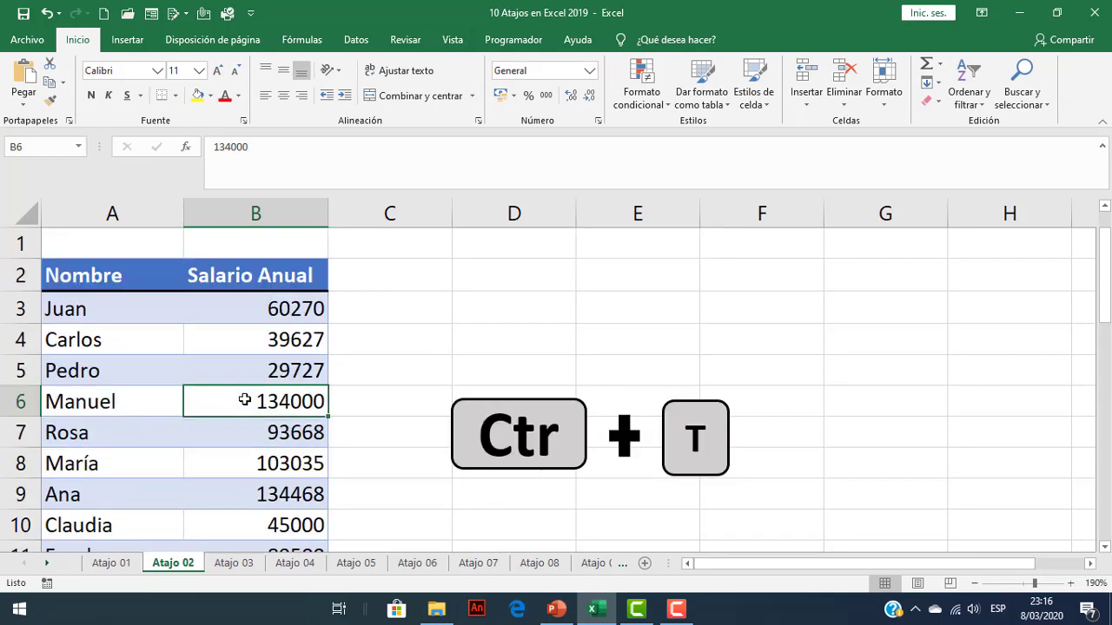
Recreate the data as table Tabla2 over $A$2:$B$34 with headers using Ctrl+T.
click(237, 359)
click(168, 318)
click(218, 372)
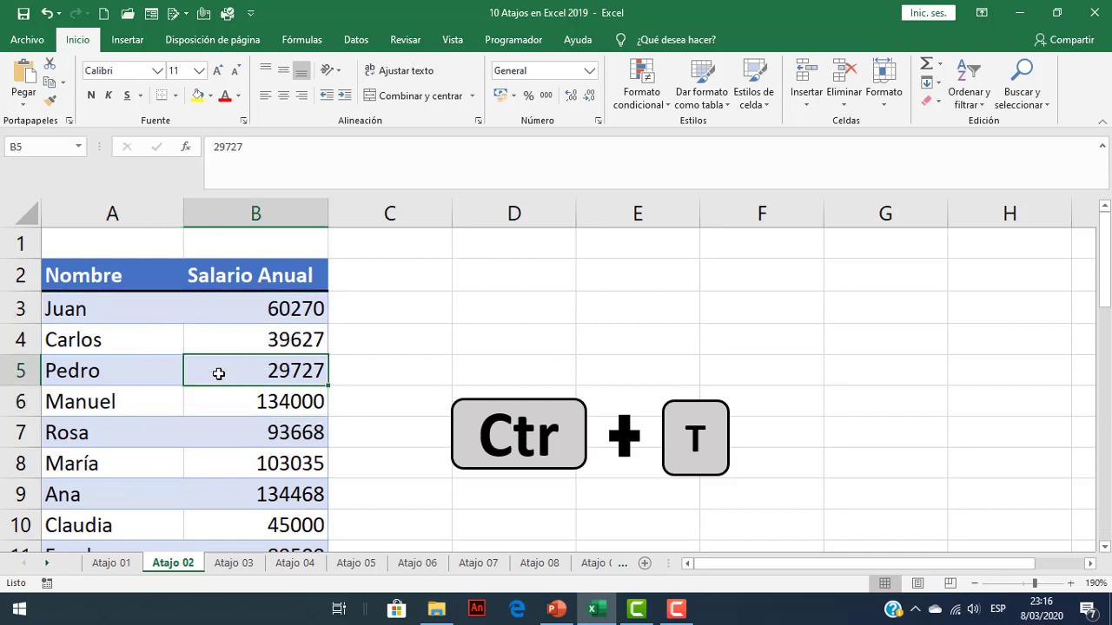
click(238, 347)
click(191, 377)
click(154, 345)
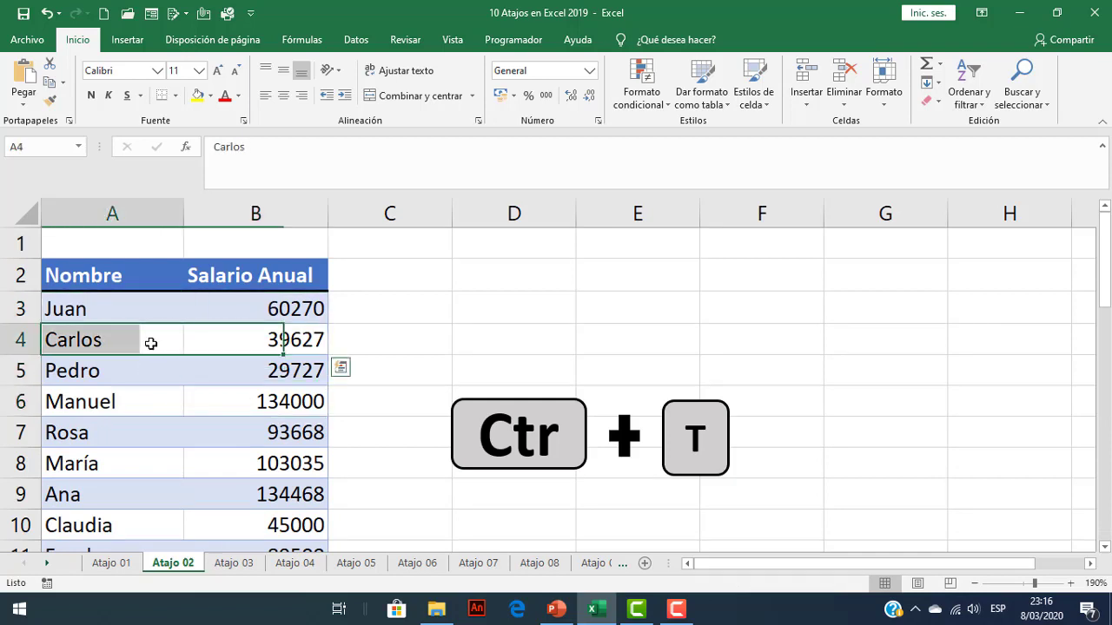
click(240, 339)
click(251, 313)
click(156, 348)
click(226, 357)
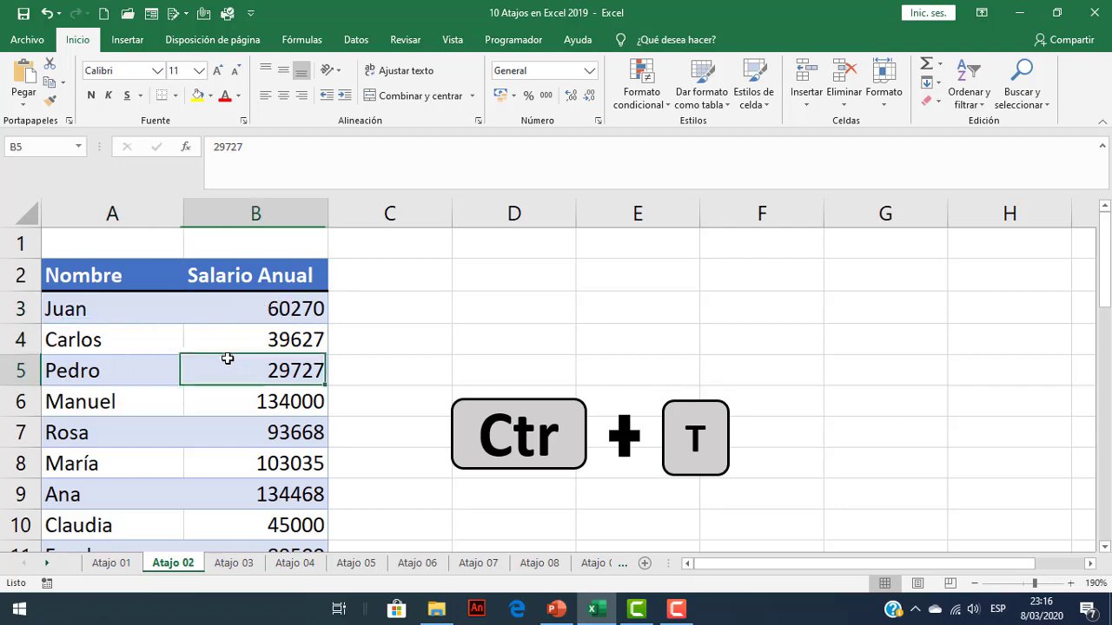
key(ctrl+t)
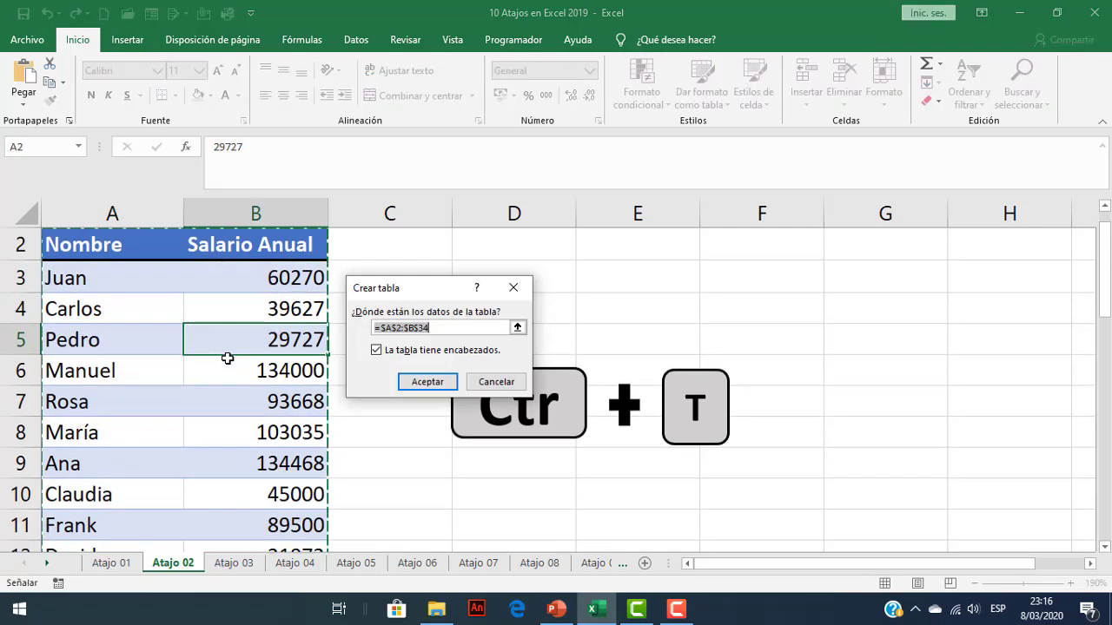
click(425, 382)
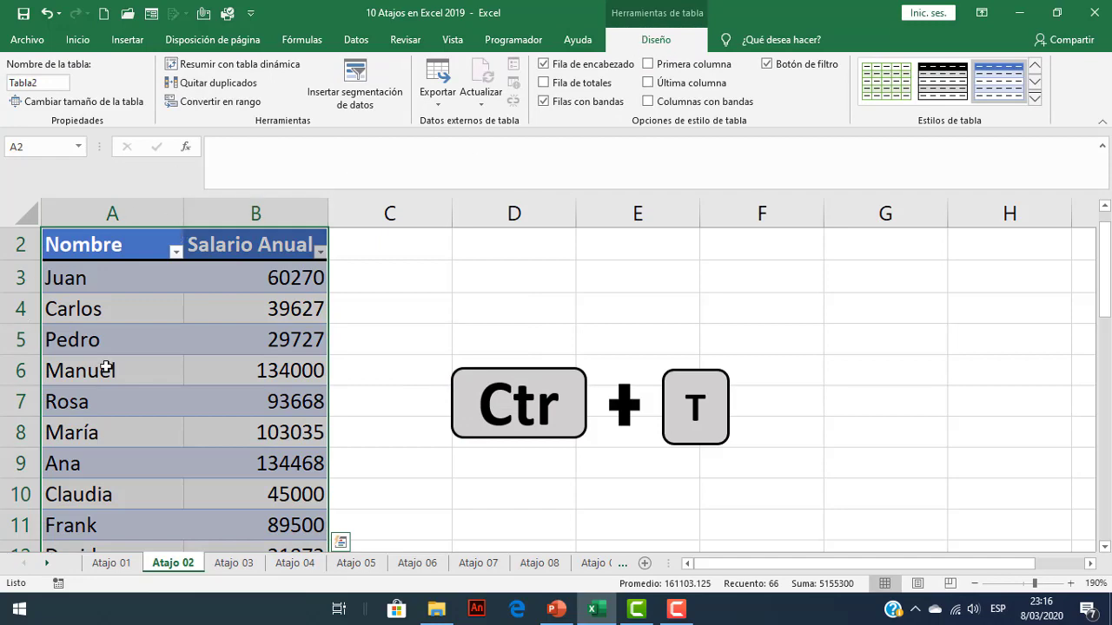
Show slide 4 in PowerPoint, then return to the Excel workbook.
click(230, 380)
click(267, 420)
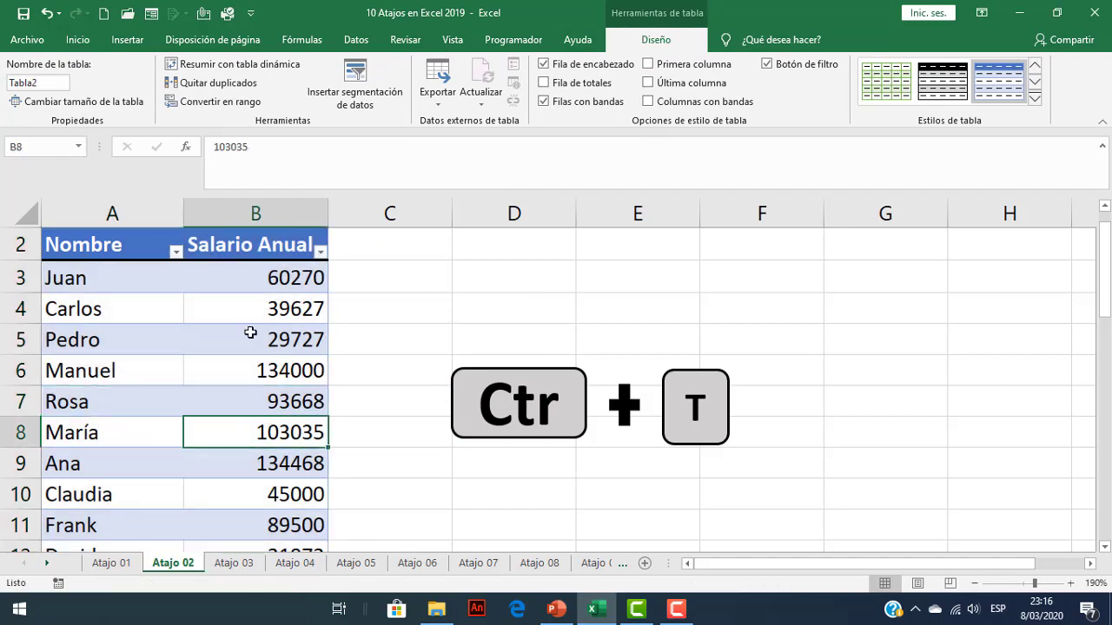
click(250, 334)
click(274, 395)
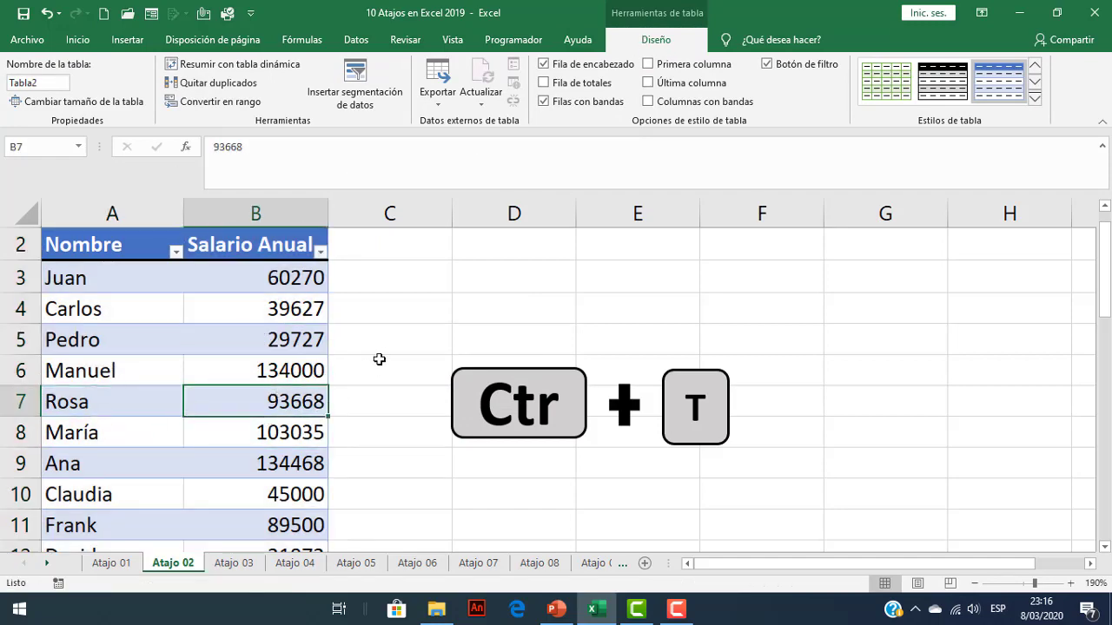
click(557, 611)
click(111, 445)
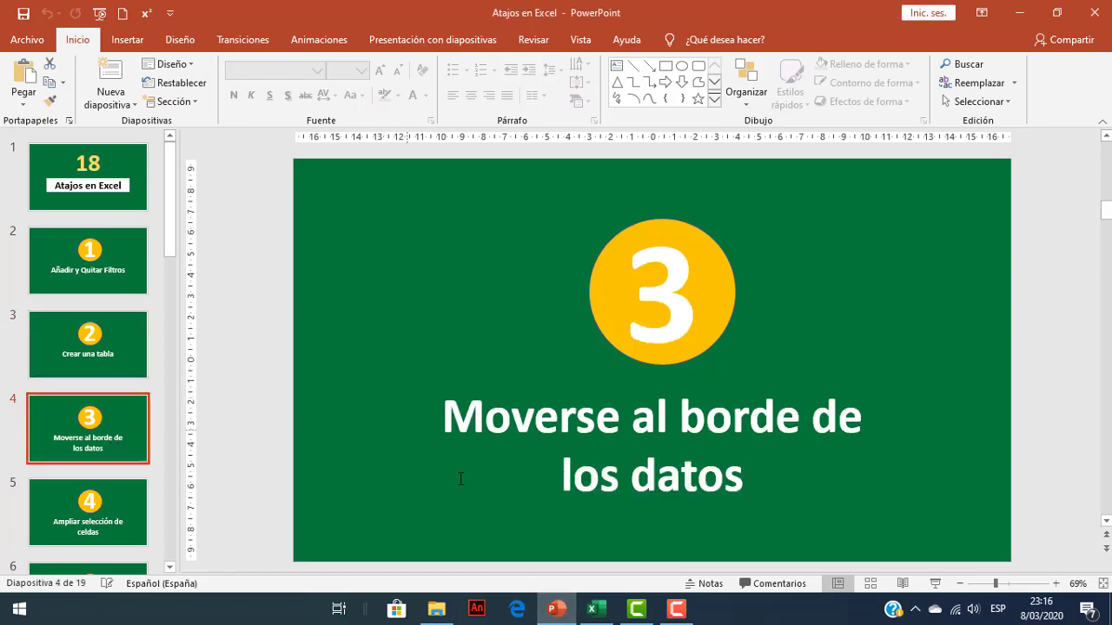
click(596, 609)
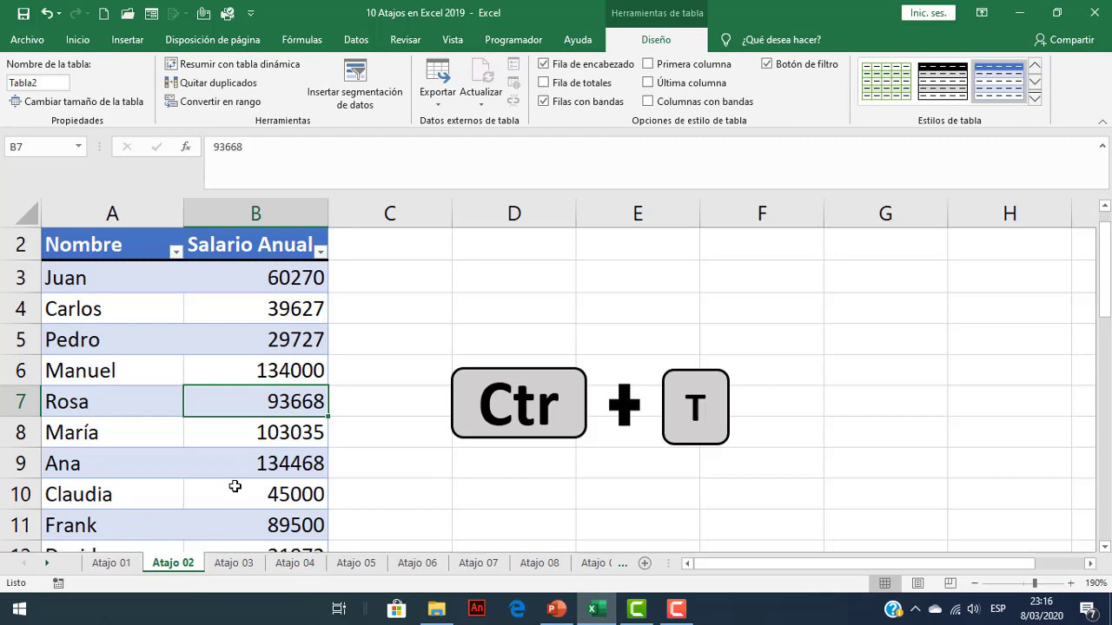
Open the Atajo 03 sheet and select the Nombre header cell A2.
click(234, 563)
scroll(251, 418, down, 1)
scroll(251, 418, up, 1)
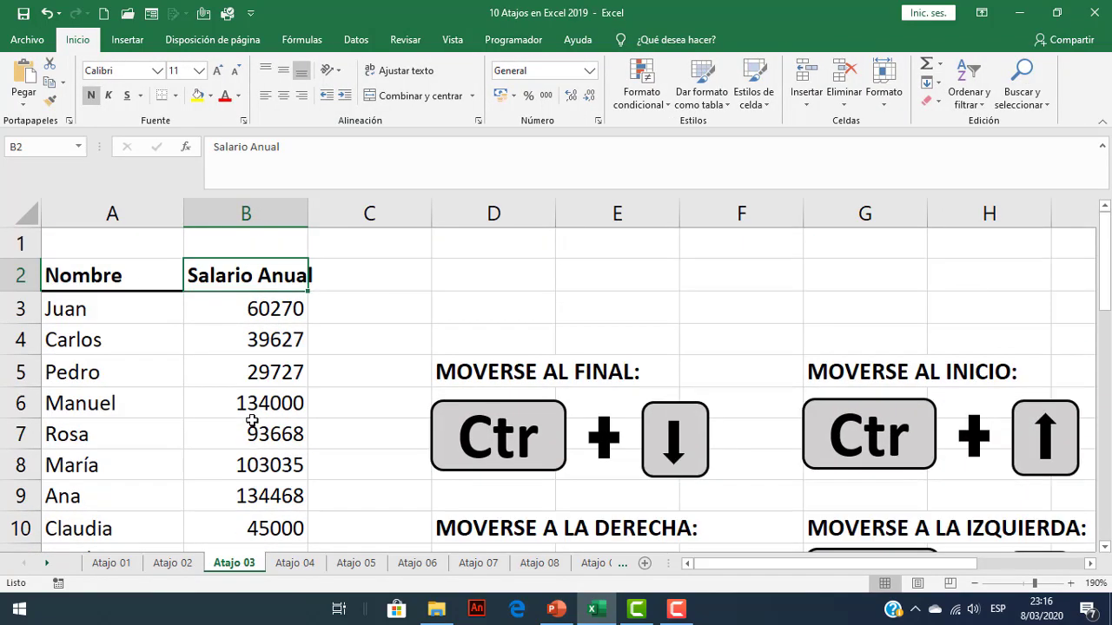
scroll(252, 421, down, 1)
scroll(252, 420, up, 1)
scroll(252, 420, down, 1)
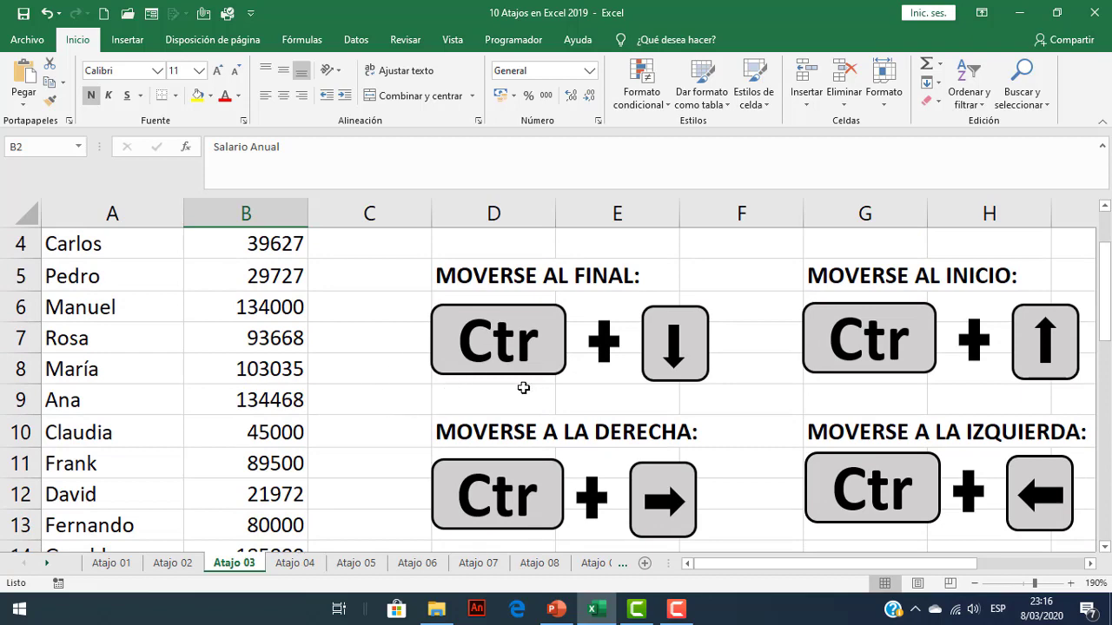
scroll(224, 364, up, 1)
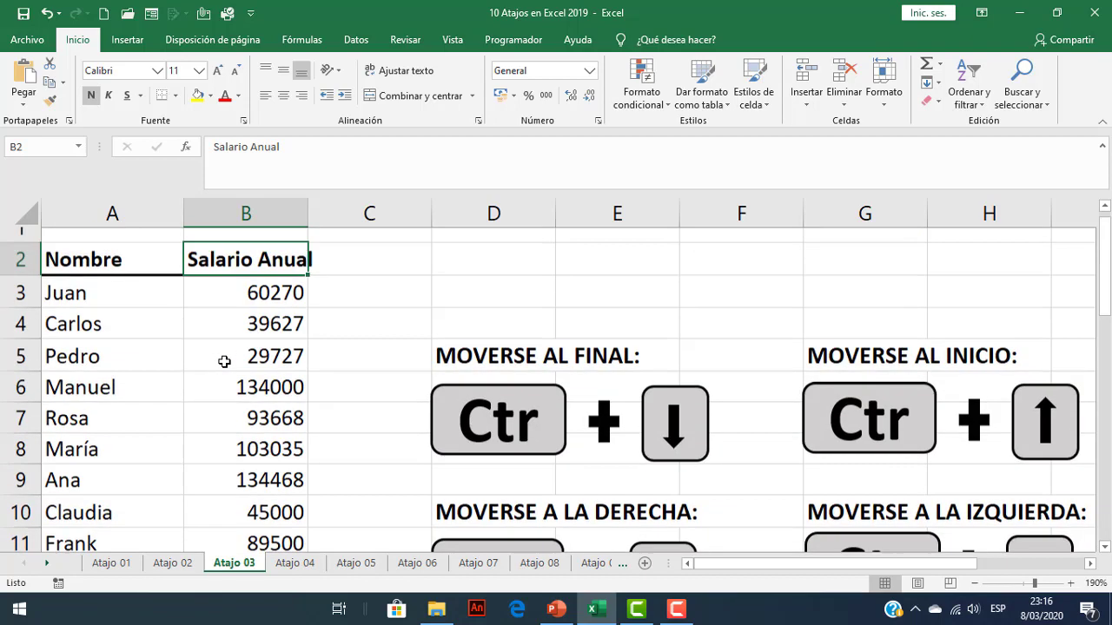
scroll(139, 330, down, 1)
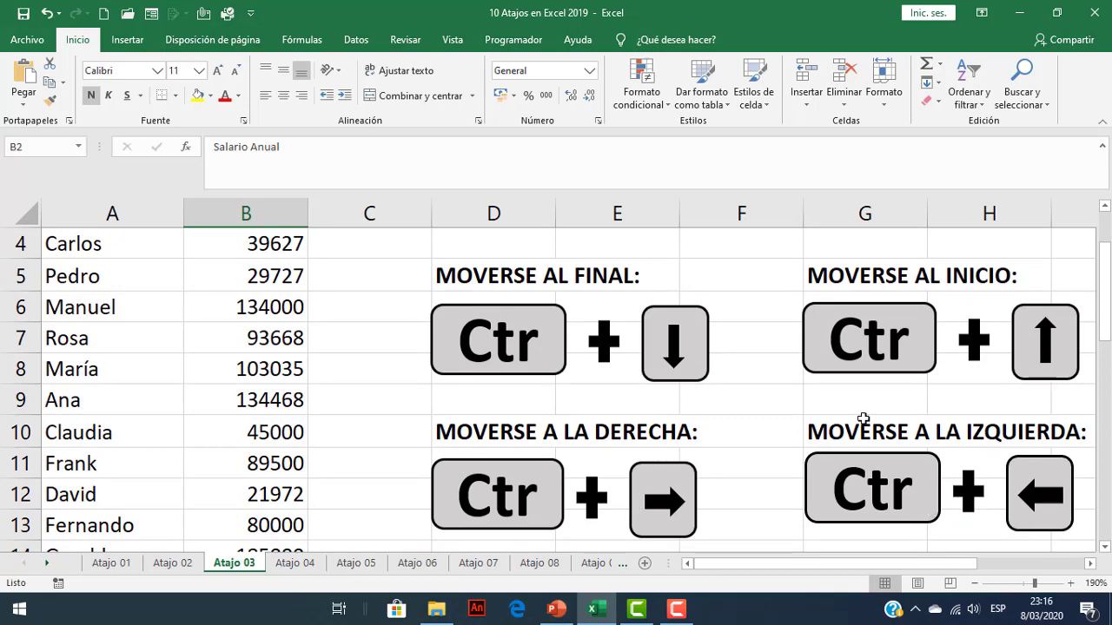
scroll(895, 372, down, 1)
scroll(657, 349, up, 1)
scroll(215, 354, up, 1)
click(113, 309)
click(93, 275)
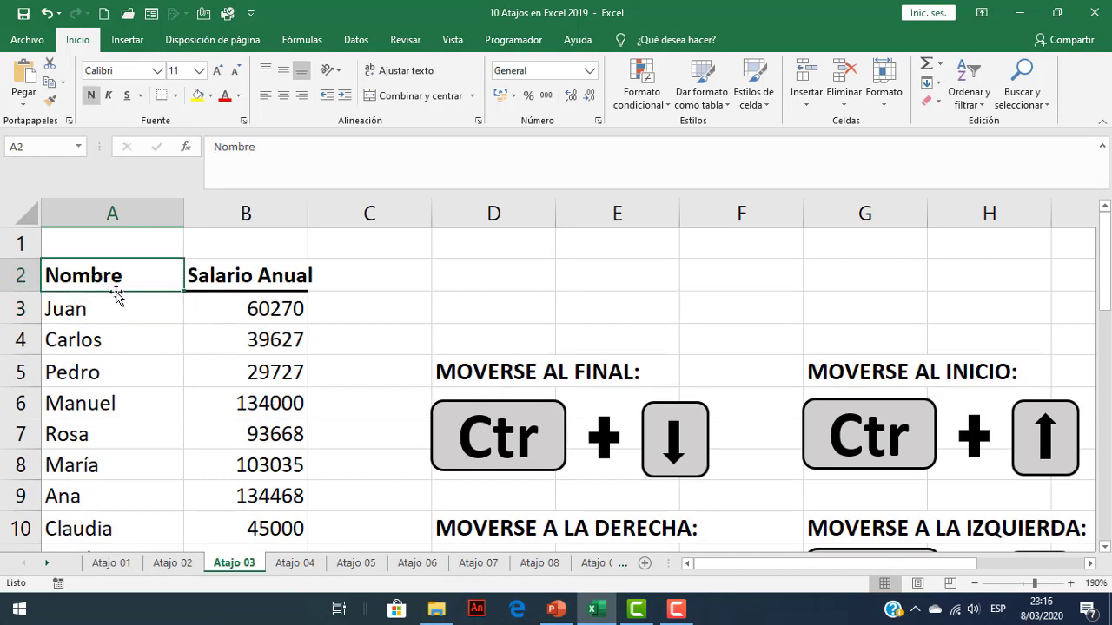
Jump with Ctrl+arrows to the last name, the last salary 49000, and back to the headers, twice.
key(ctrl+Down)
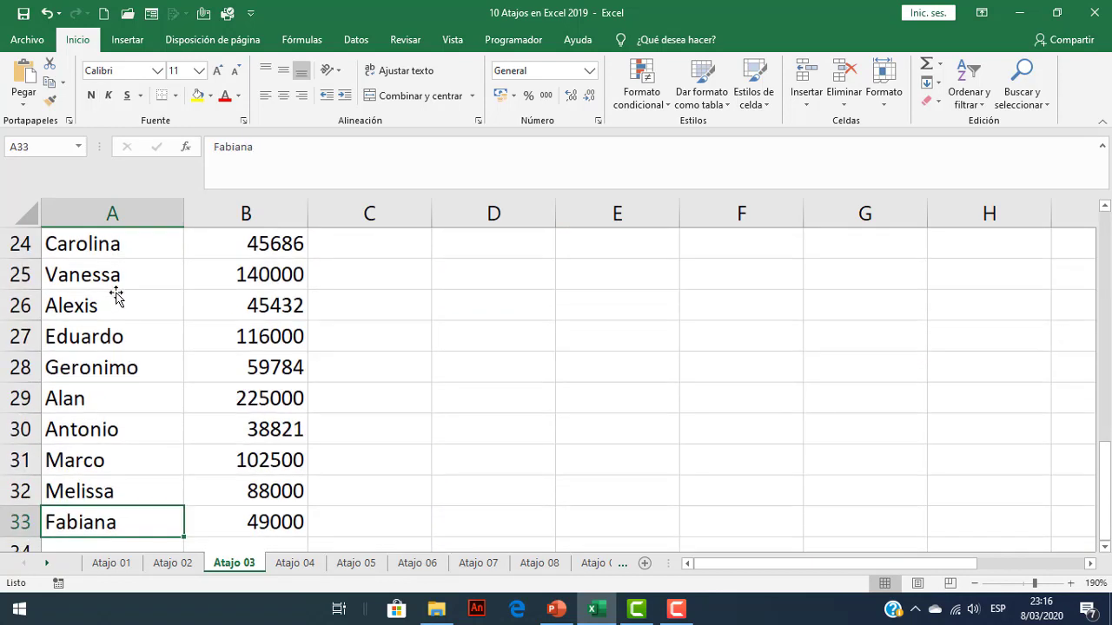
key(ctrl+Right)
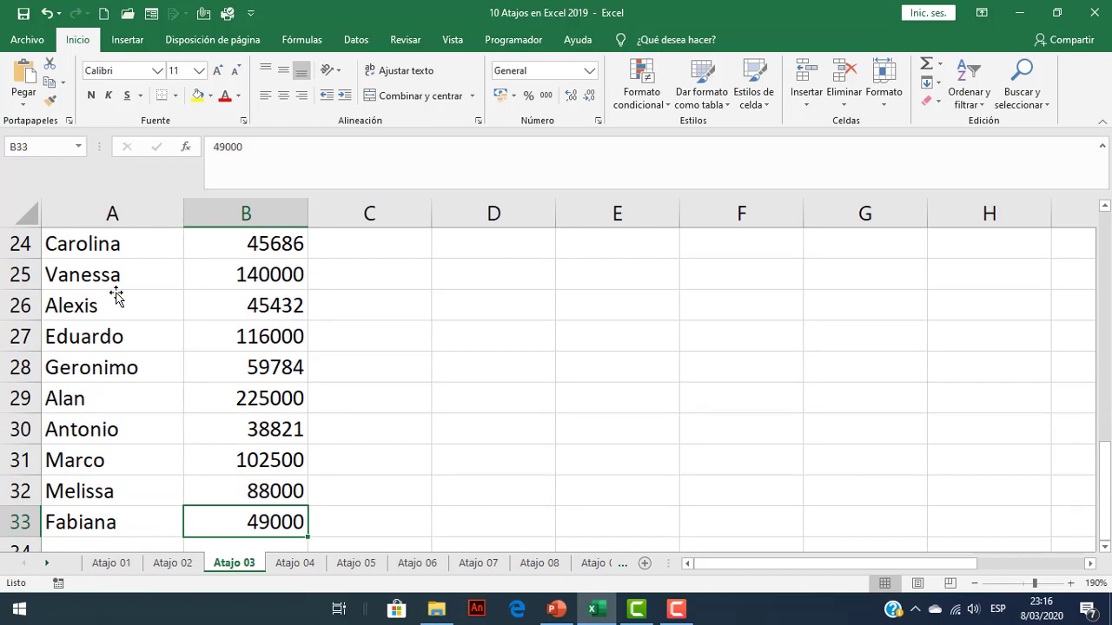
key(ctrl+Up)
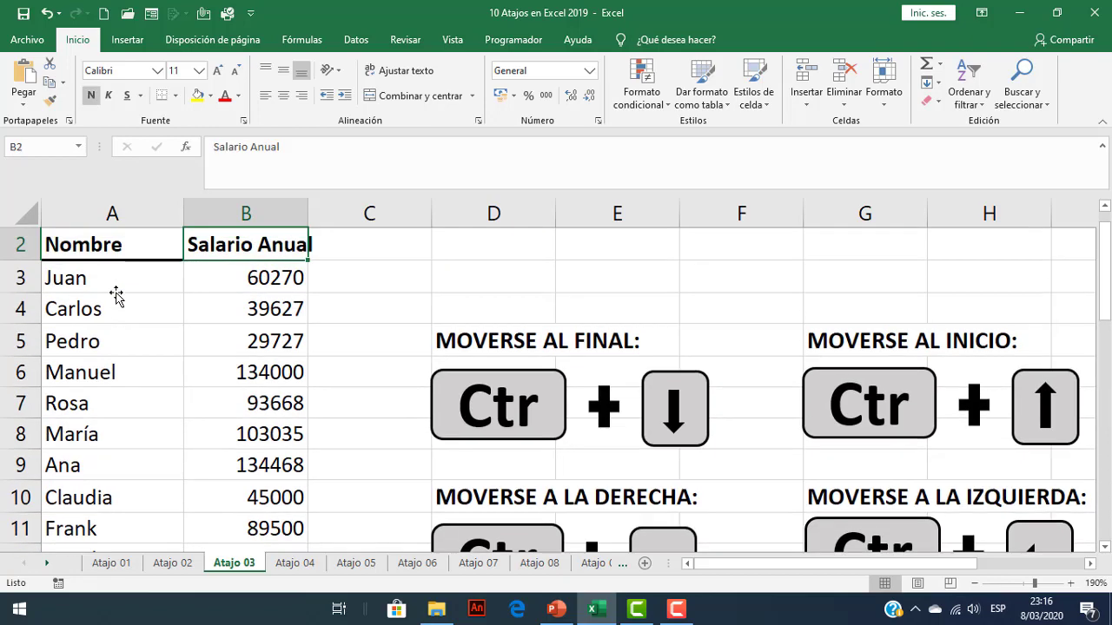
key(ctrl+Left)
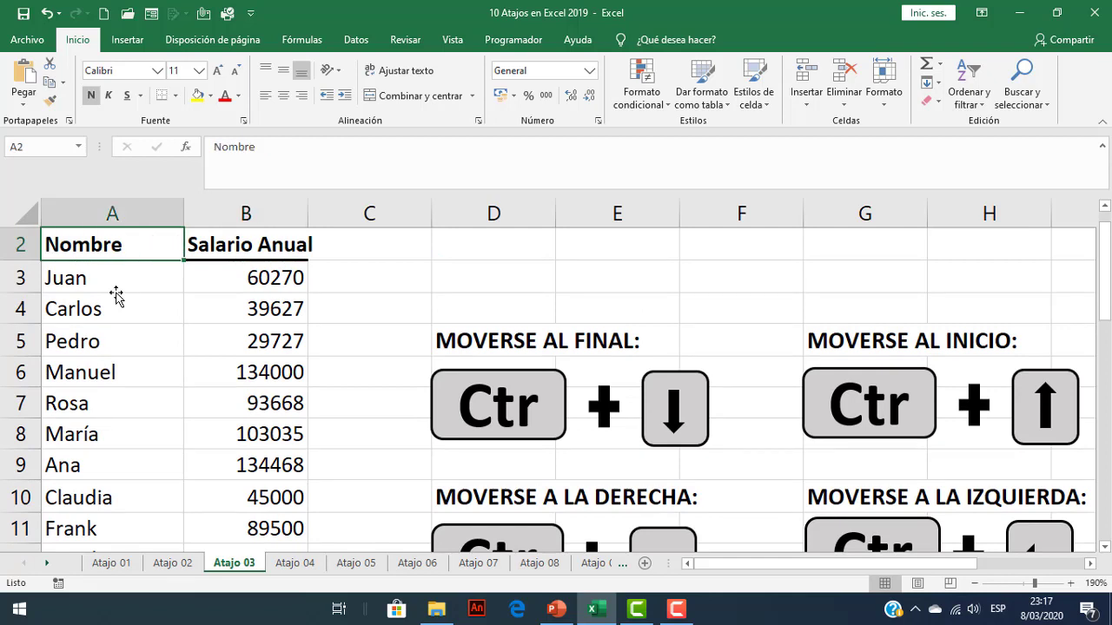
key(ctrl+Down)
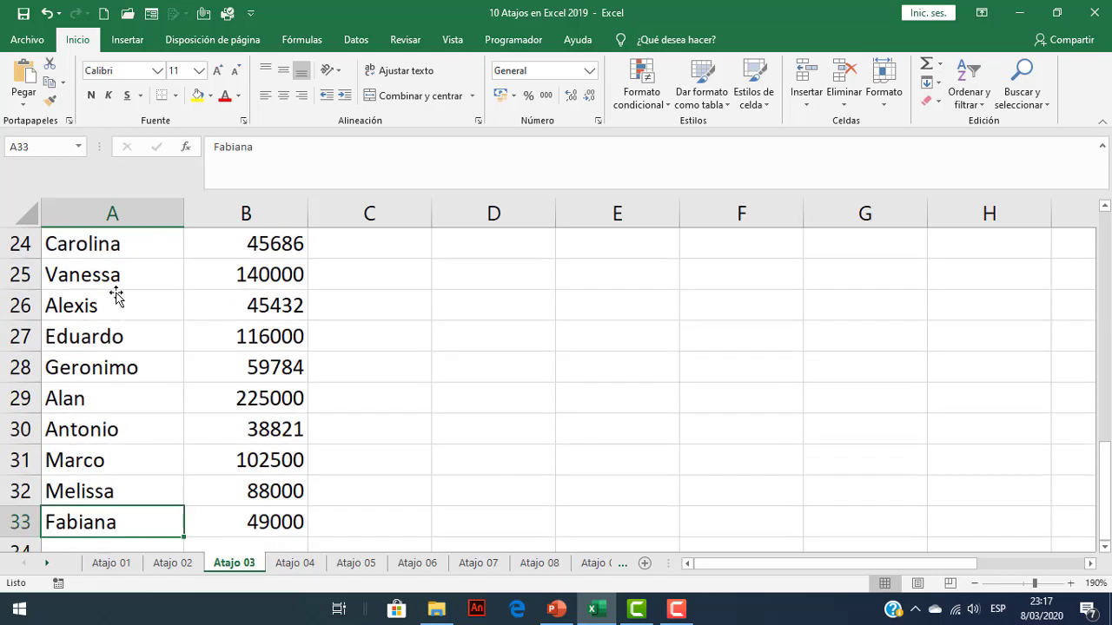
key(ctrl+Right)
key(ctrl+Up)
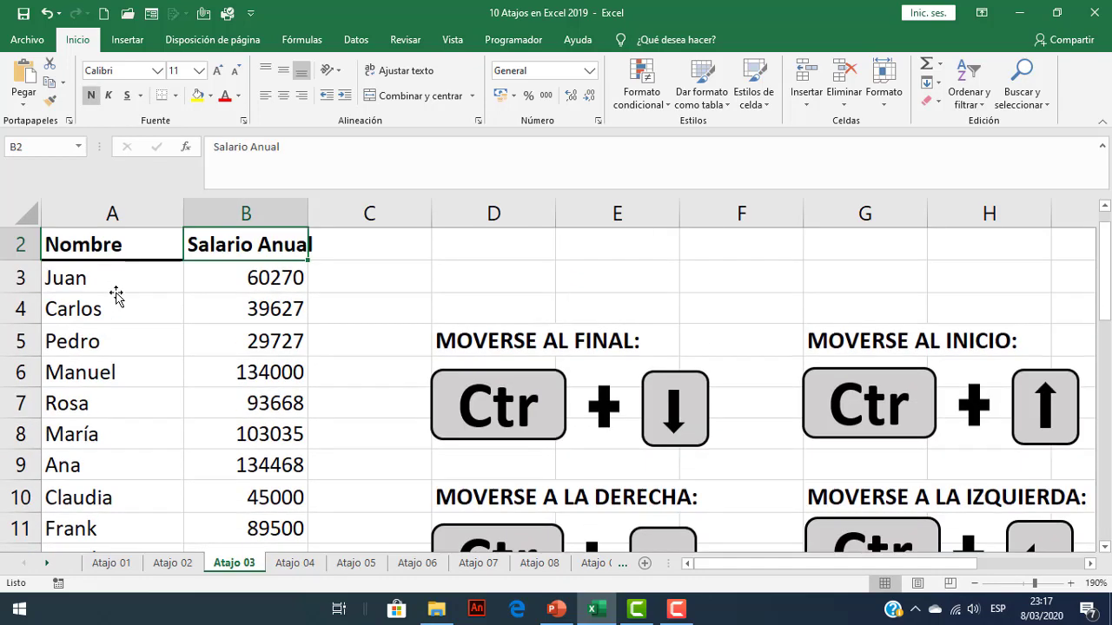
key(ctrl+Left)
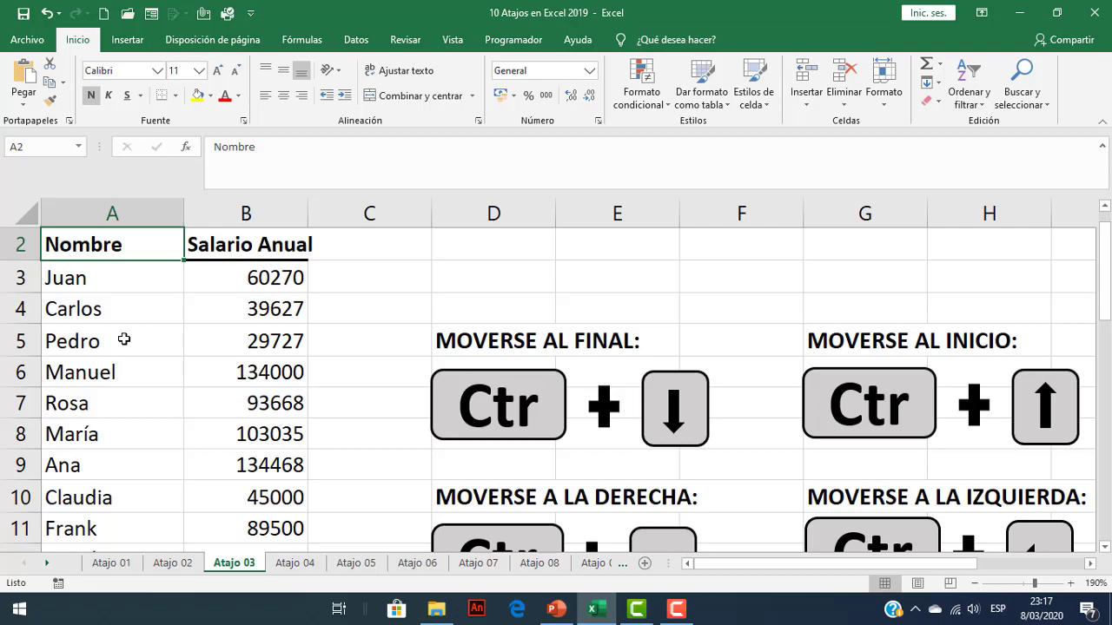
Show slide 5, 'Ampliar selección de celdas', in PowerPoint and return to Excel.
scroll(124, 340, up, 1)
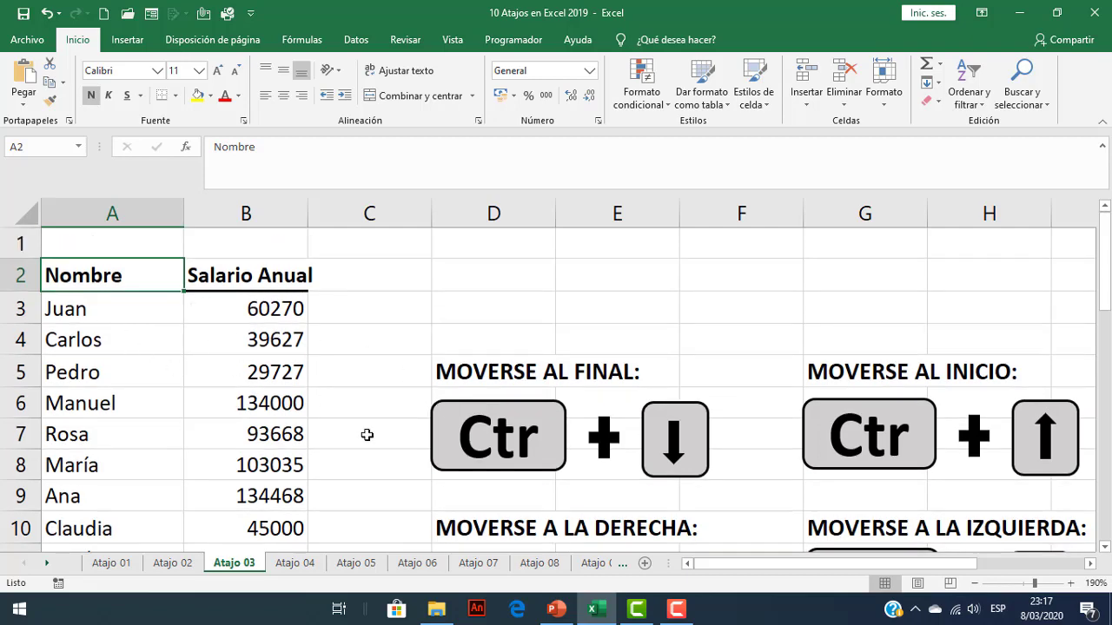
click(566, 608)
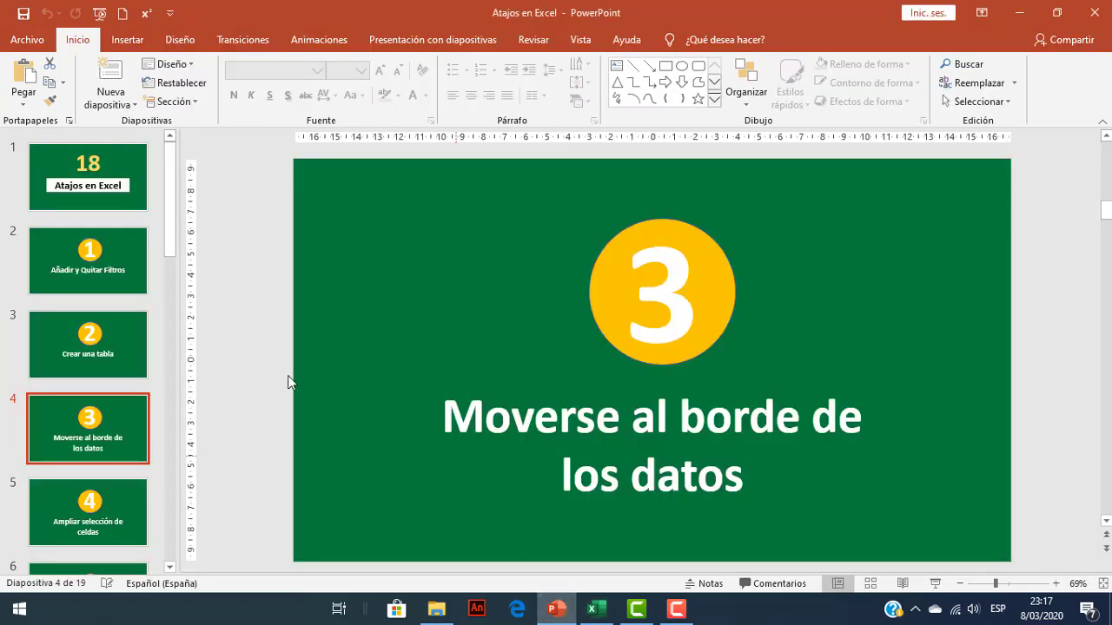
click(122, 504)
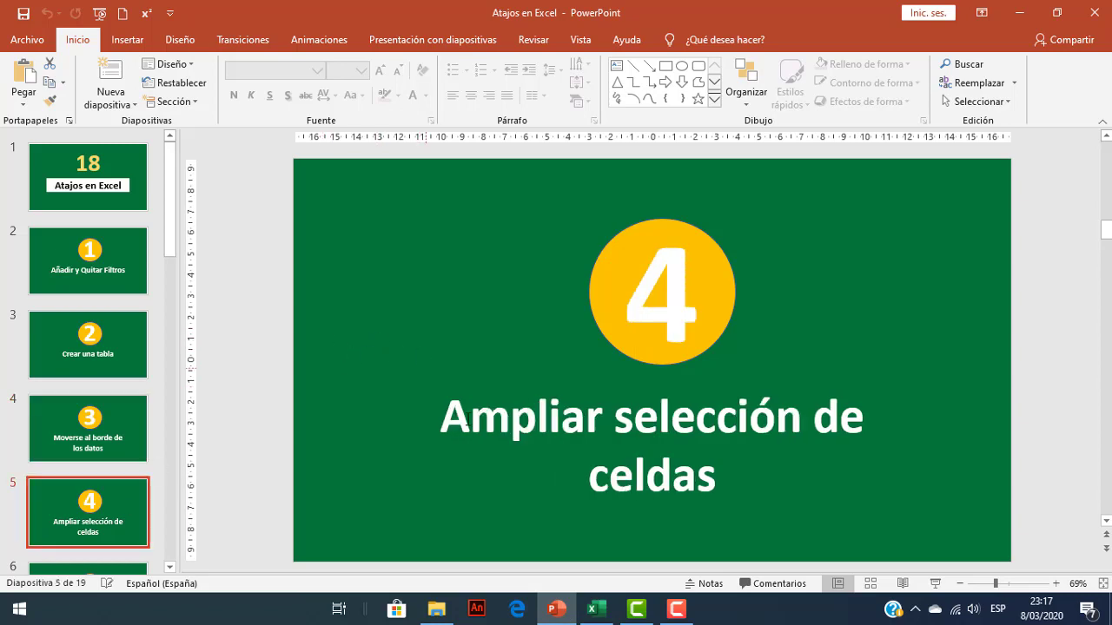
click(595, 609)
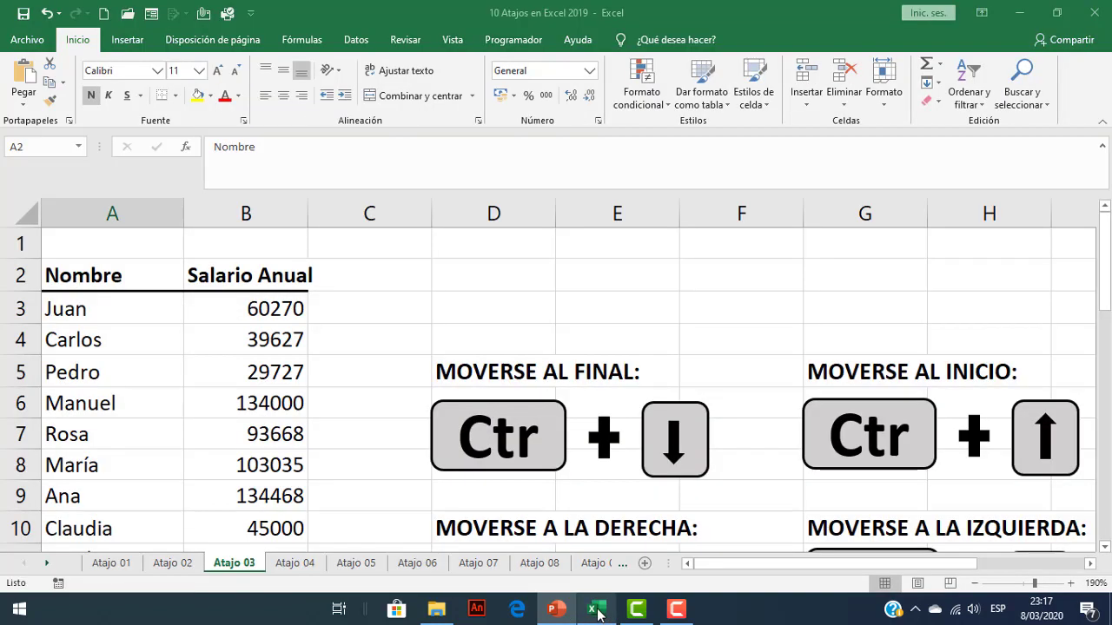
On Atajo 04, select the Nombre and salary list from A2 using Ctrl+Shift+Down and Ctrl+Shift+Right.
click(317, 564)
scroll(319, 407, up, 1)
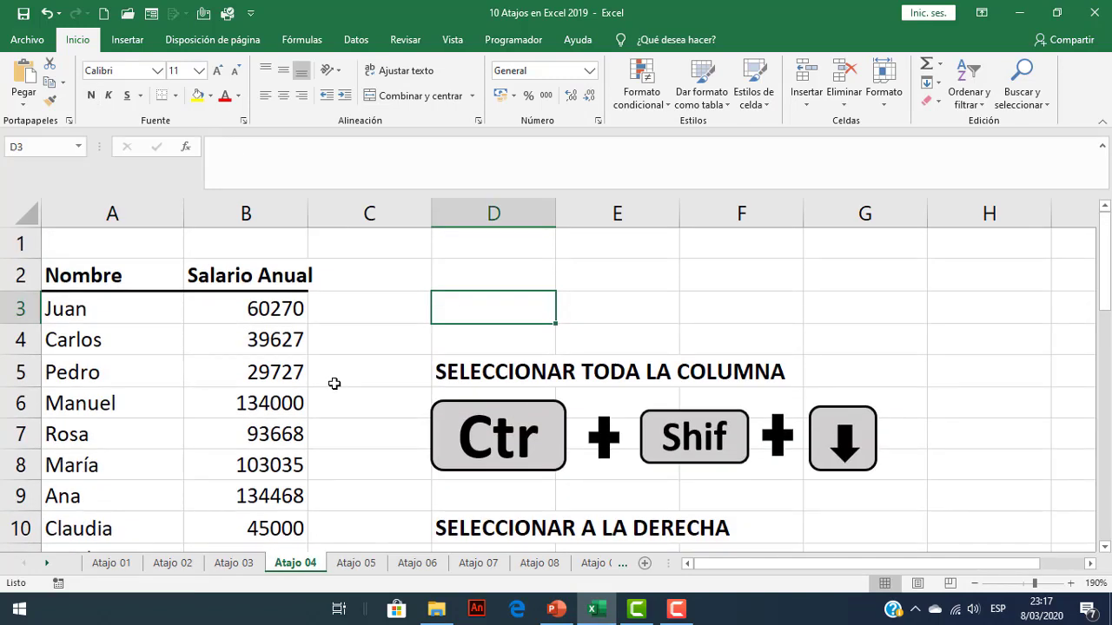
click(95, 277)
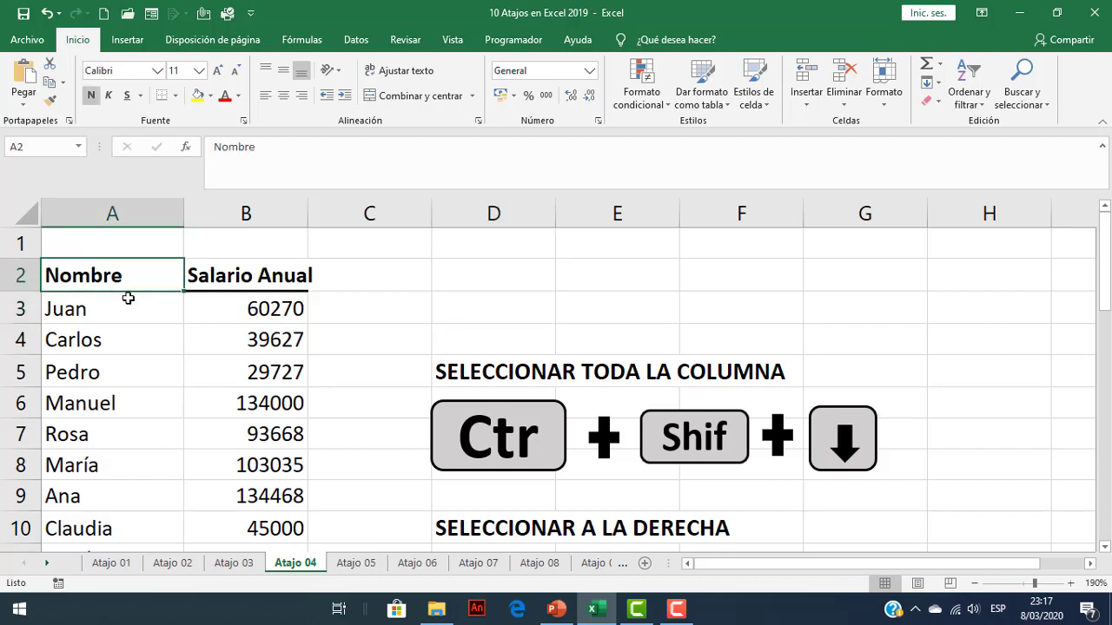
key(ctrl+shift+Down)
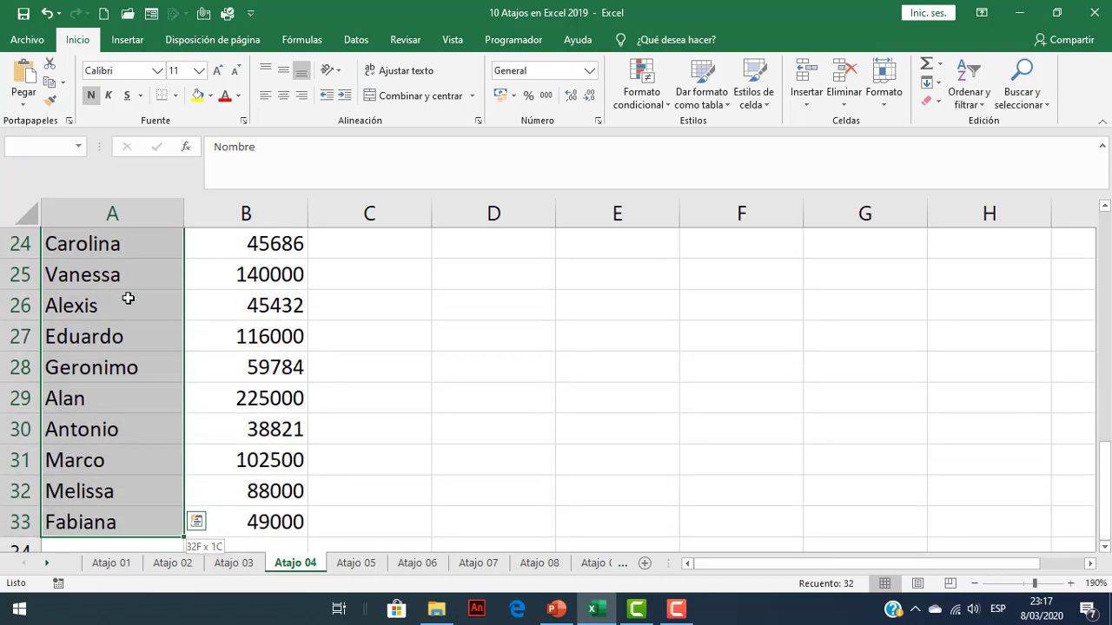
key(ctrl+shift+Right)
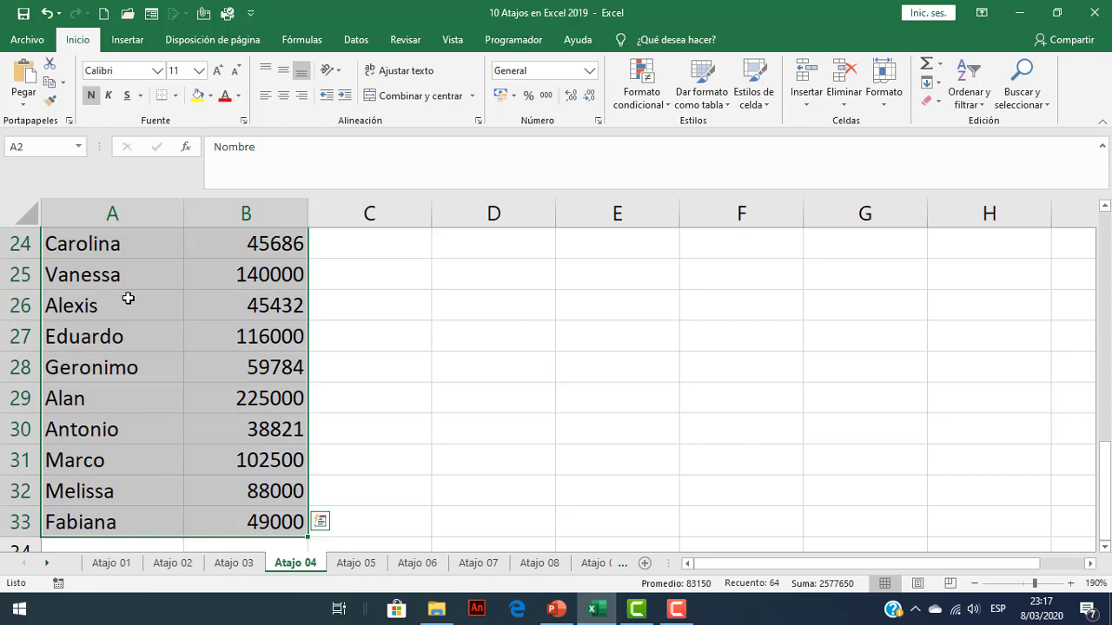
scroll(128, 298, up, 4)
scroll(129, 278, up, 3)
scroll(129, 278, down, 1)
scroll(130, 276, up, 2)
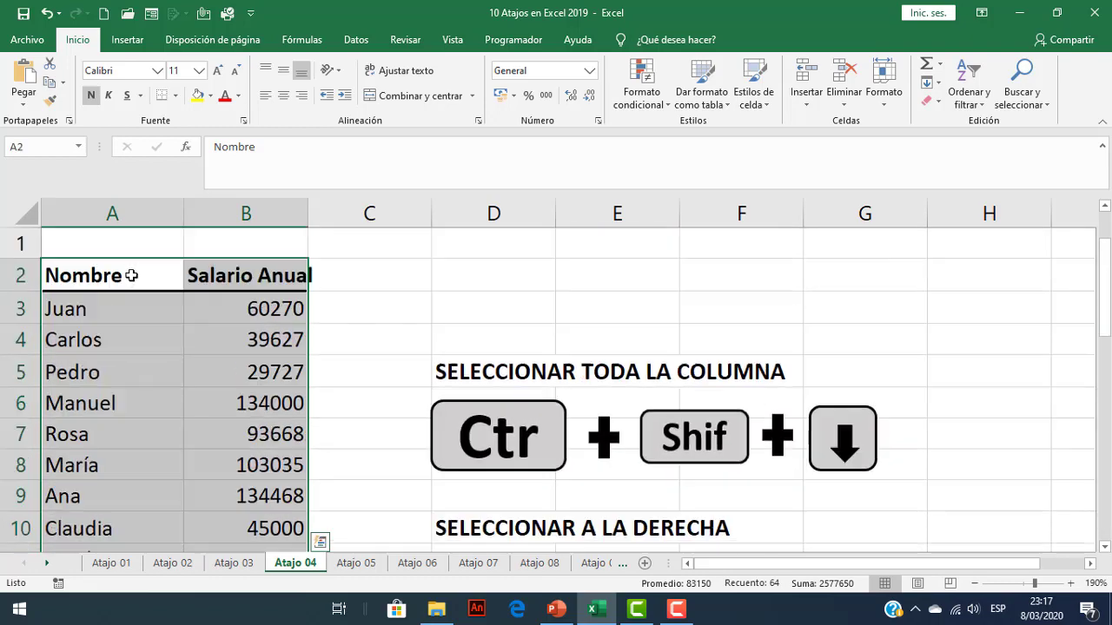
scroll(144, 283, down, 2)
Clear the selection and pick name and salary cells in rows 13–15, including the 80000 salary.
click(214, 367)
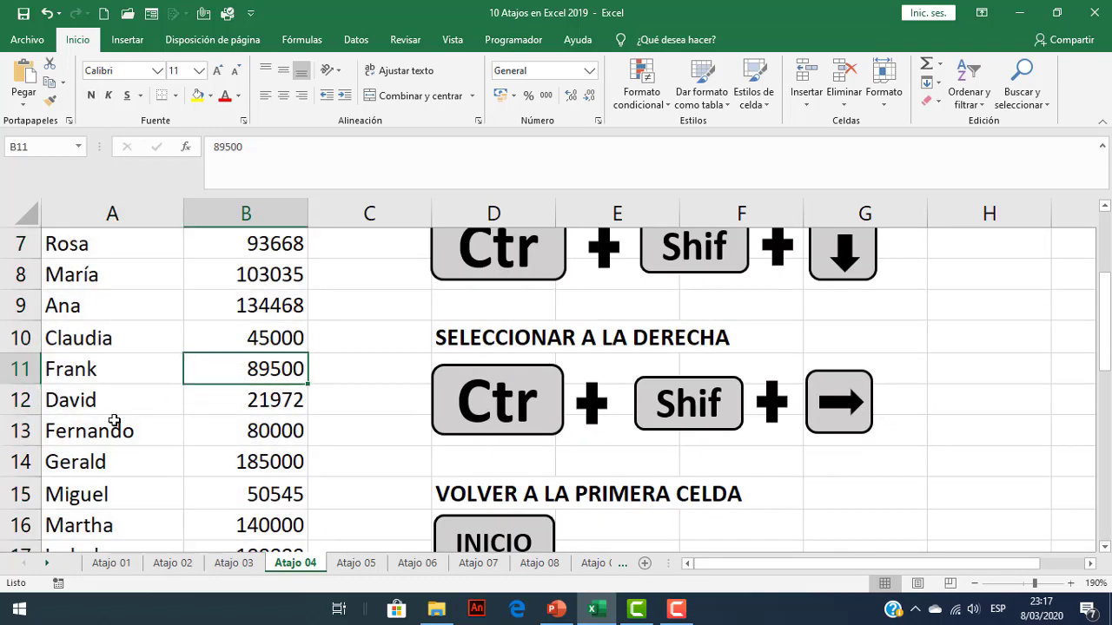
click(114, 422)
click(229, 470)
key(Up)
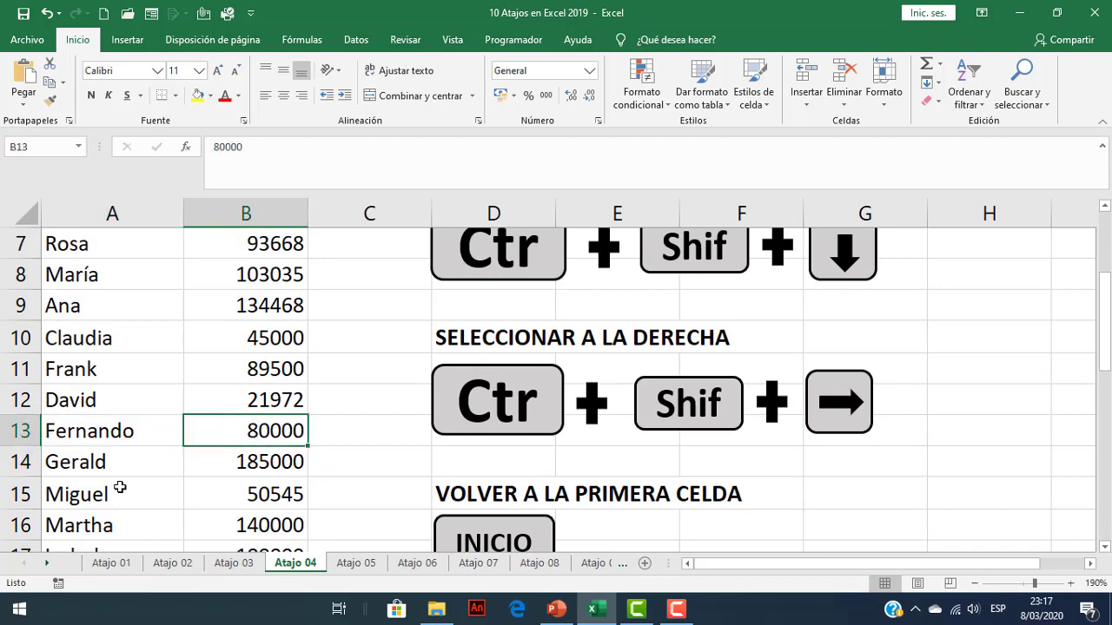
click(121, 488)
scroll(181, 497, up, 2)
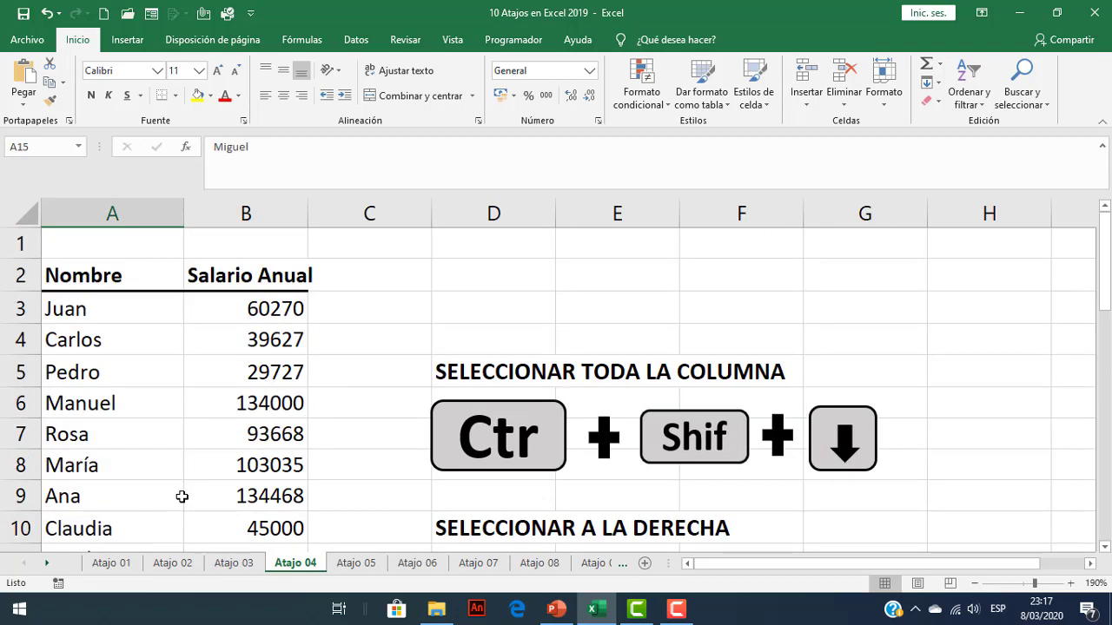
scroll(367, 371, down, 3)
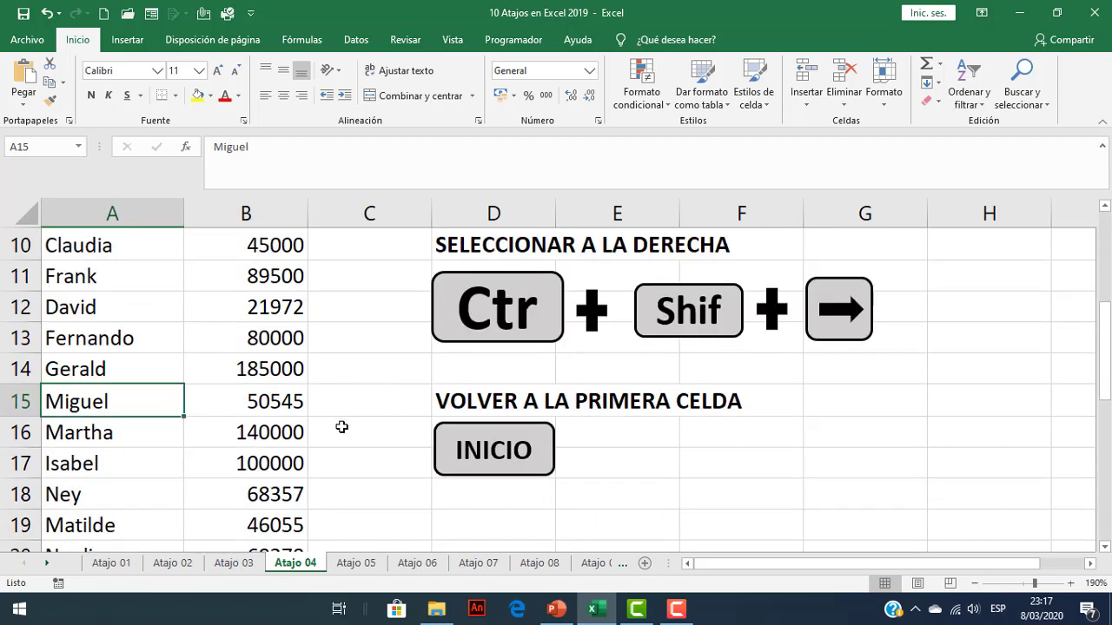
scroll(410, 426, up, 1)
scroll(405, 426, up, 1)
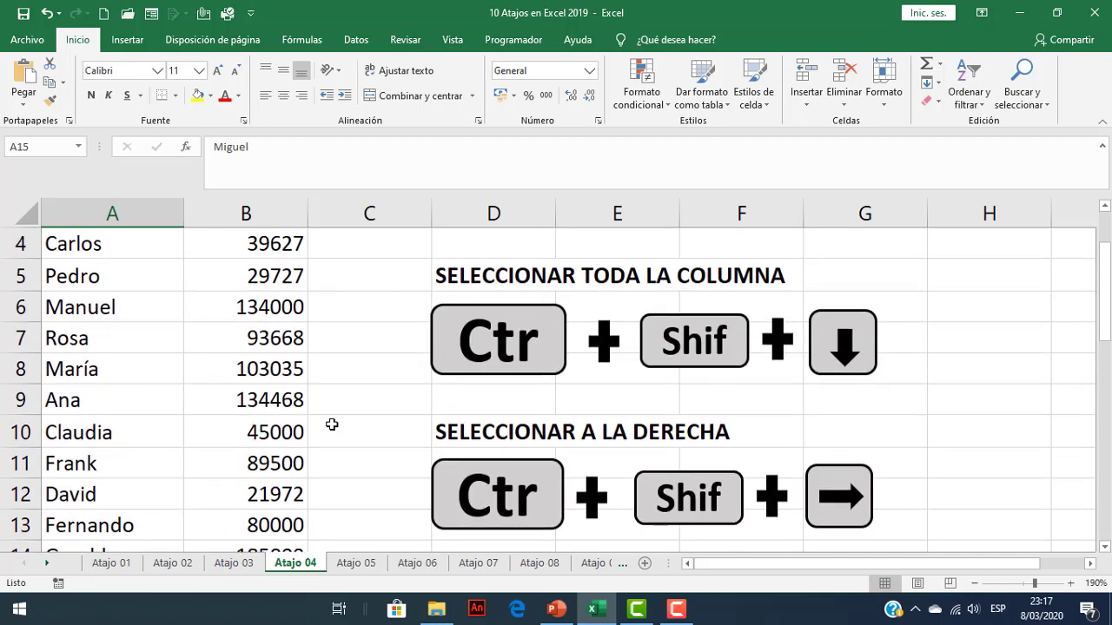
scroll(330, 424, up, 1)
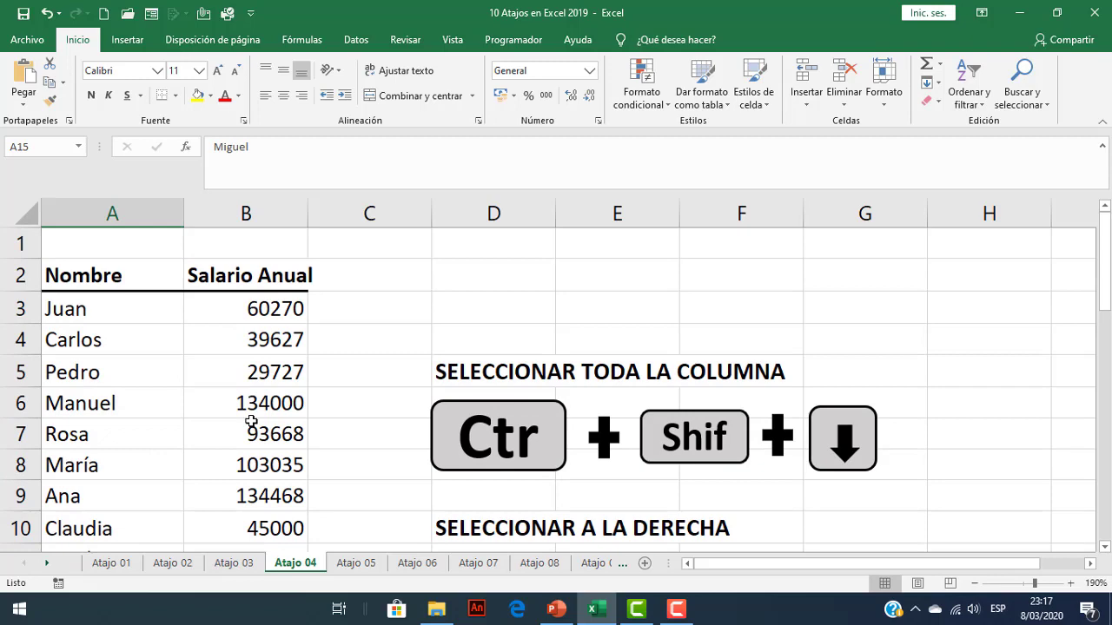
scroll(251, 421, down, 2)
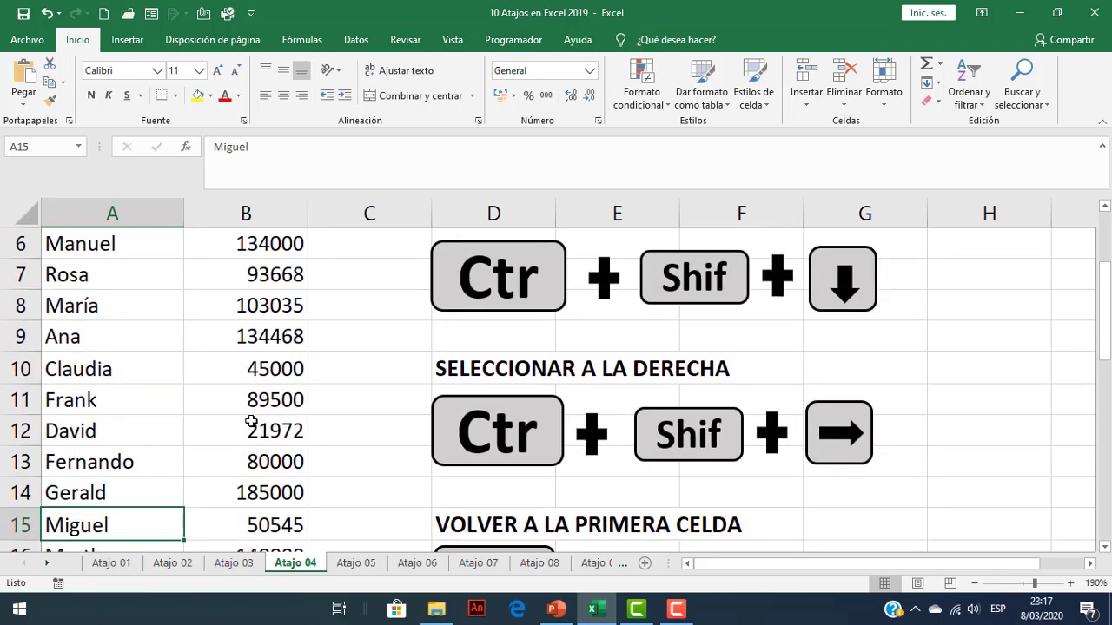
scroll(251, 422, up, 2)
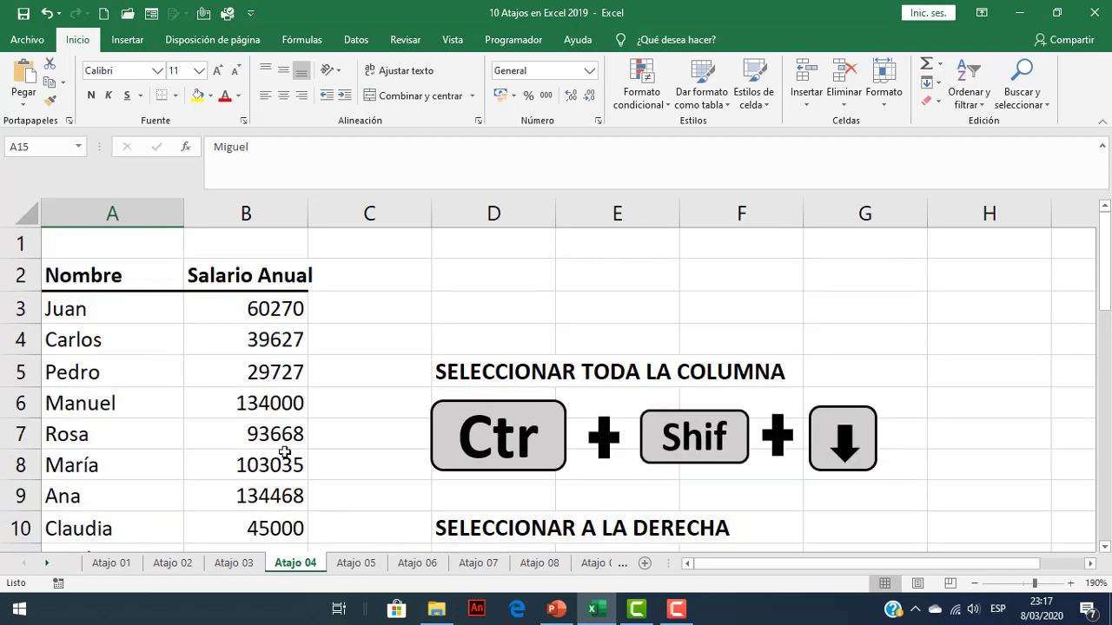
From empty cells like D2 and G3, jump back to column A with Left and Home.
click(373, 469)
click(535, 288)
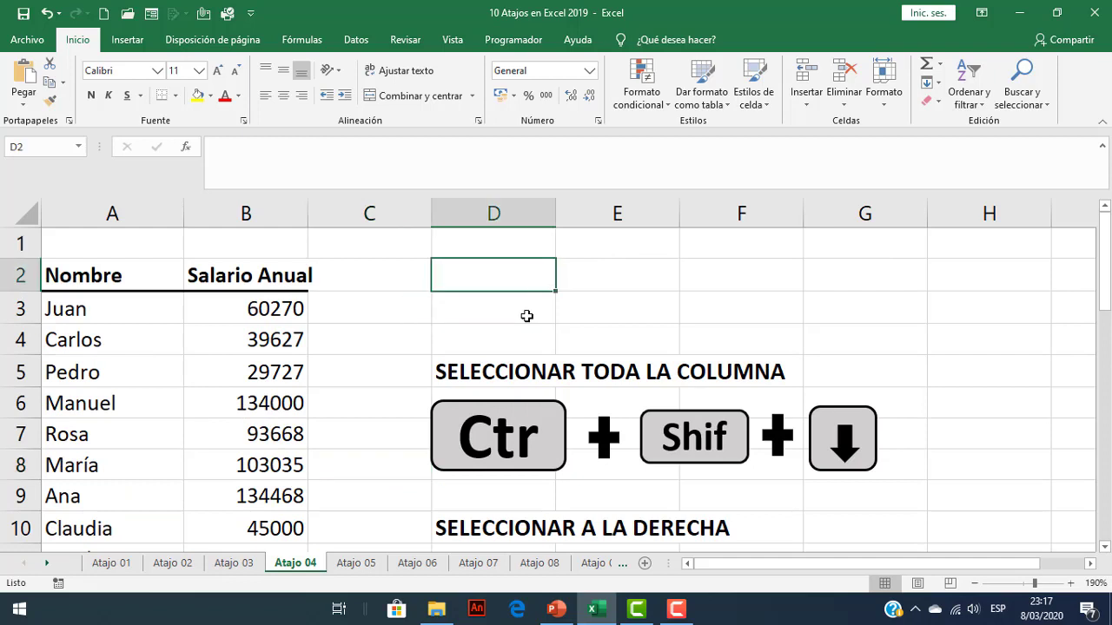
key(Left)
key(Left)
key(Left)
click(805, 305)
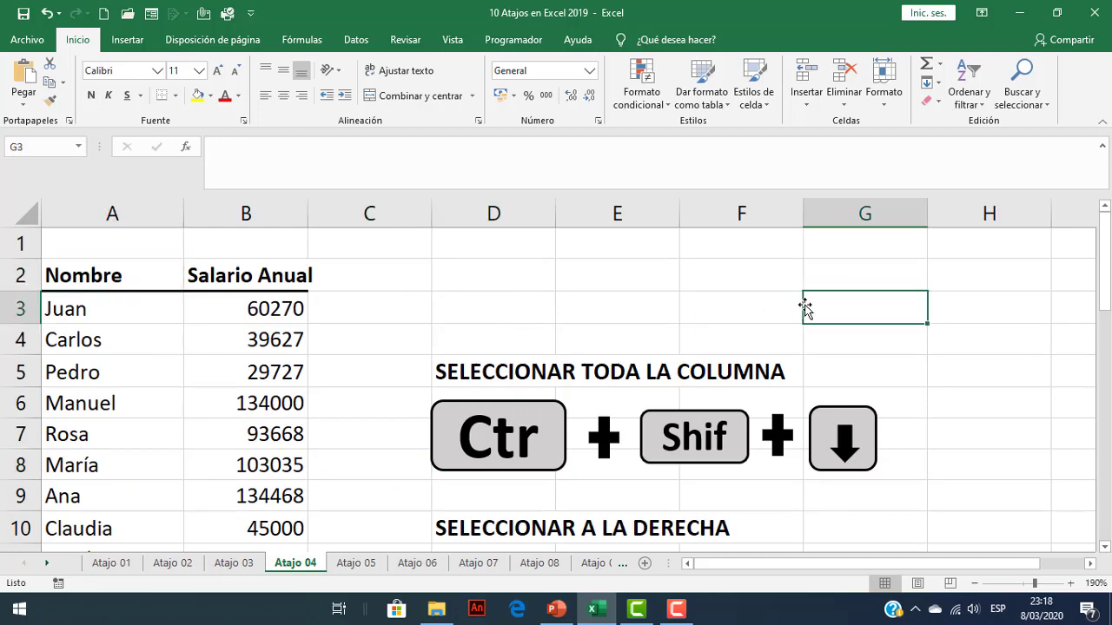
key(Home)
click(810, 309)
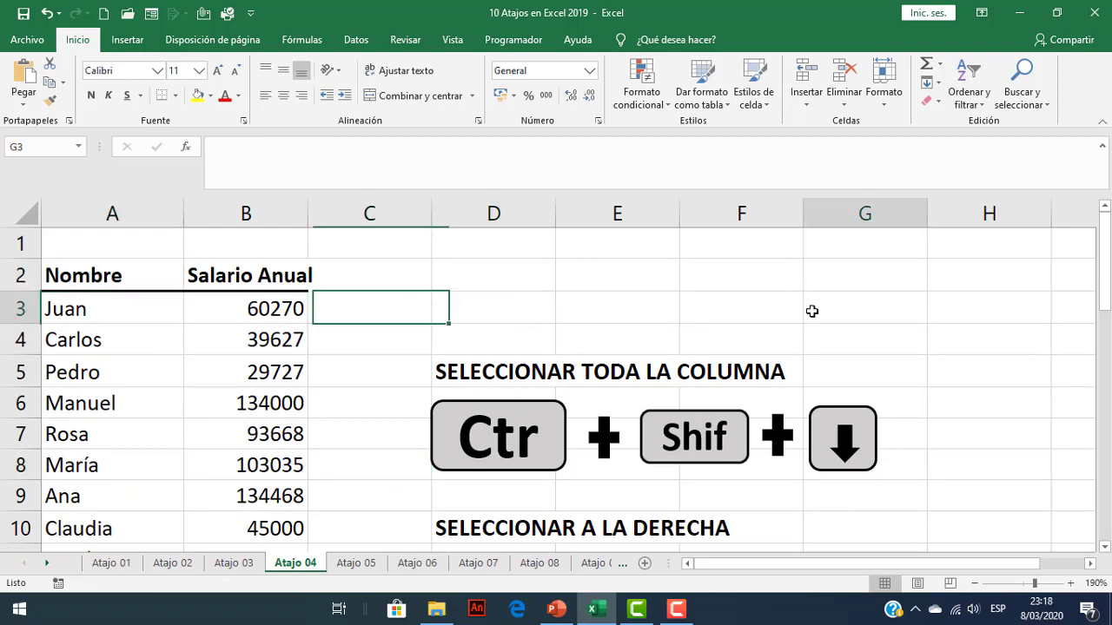
click(834, 269)
key(Home)
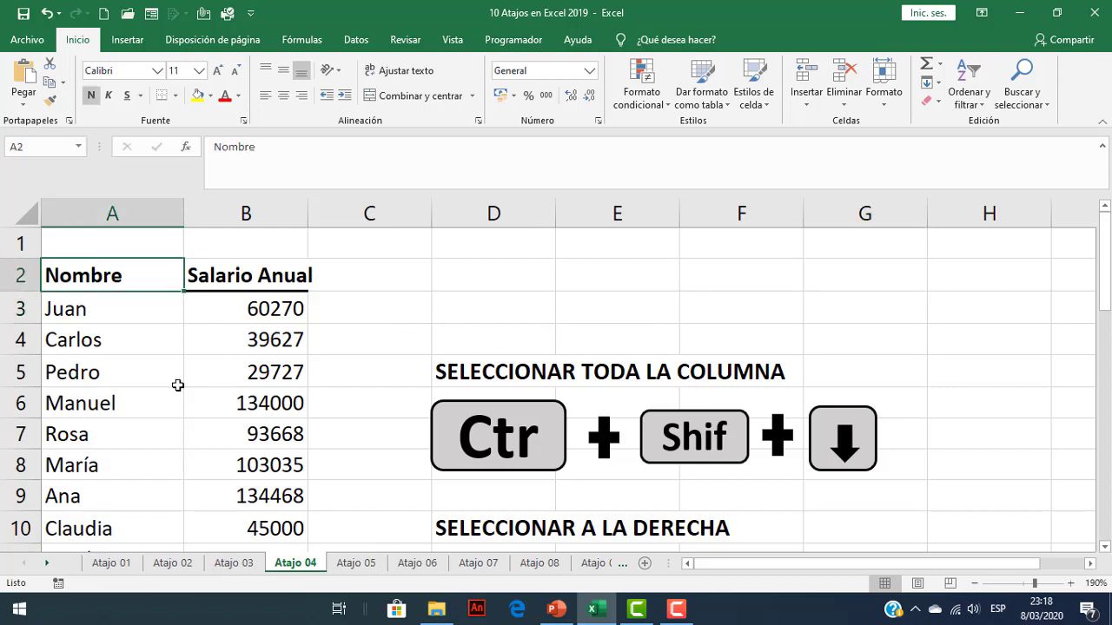
scroll(190, 407, down, 1)
scroll(196, 402, up, 1)
scroll(295, 404, down, 1)
scroll(286, 402, up, 1)
scroll(286, 404, down, 1)
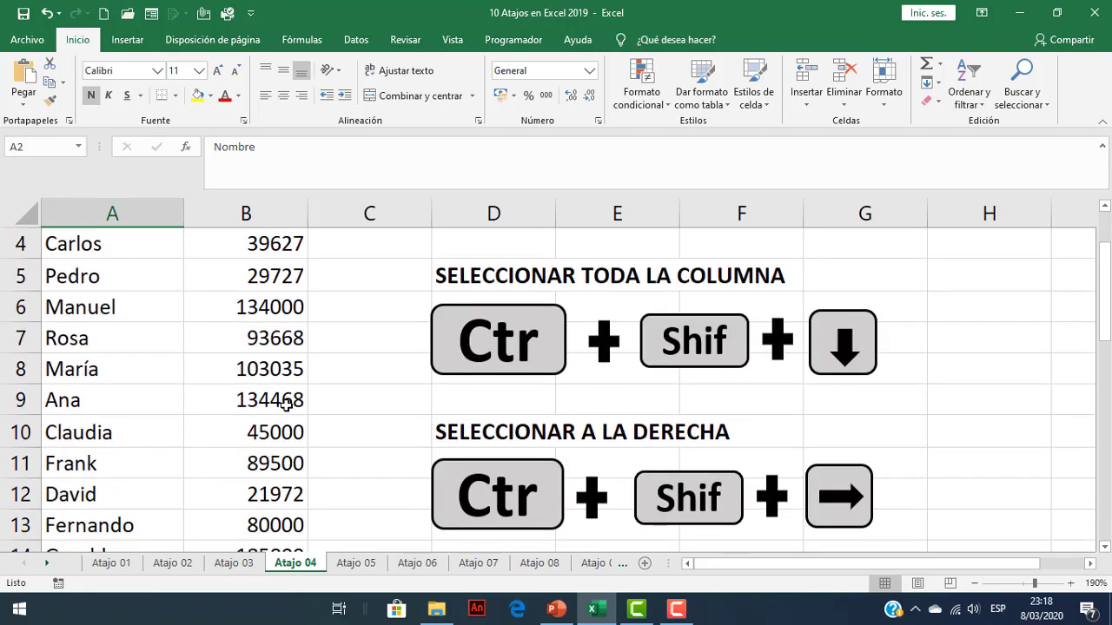
scroll(286, 404, up, 1)
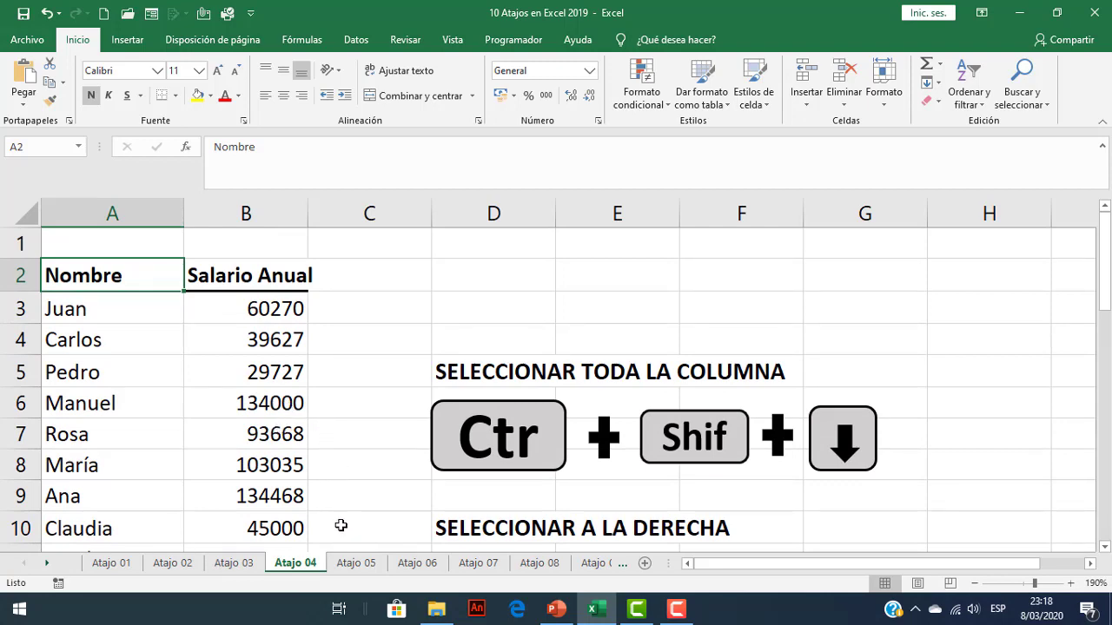
scroll(368, 464, down, 1)
scroll(365, 458, up, 1)
scroll(357, 457, down, 1)
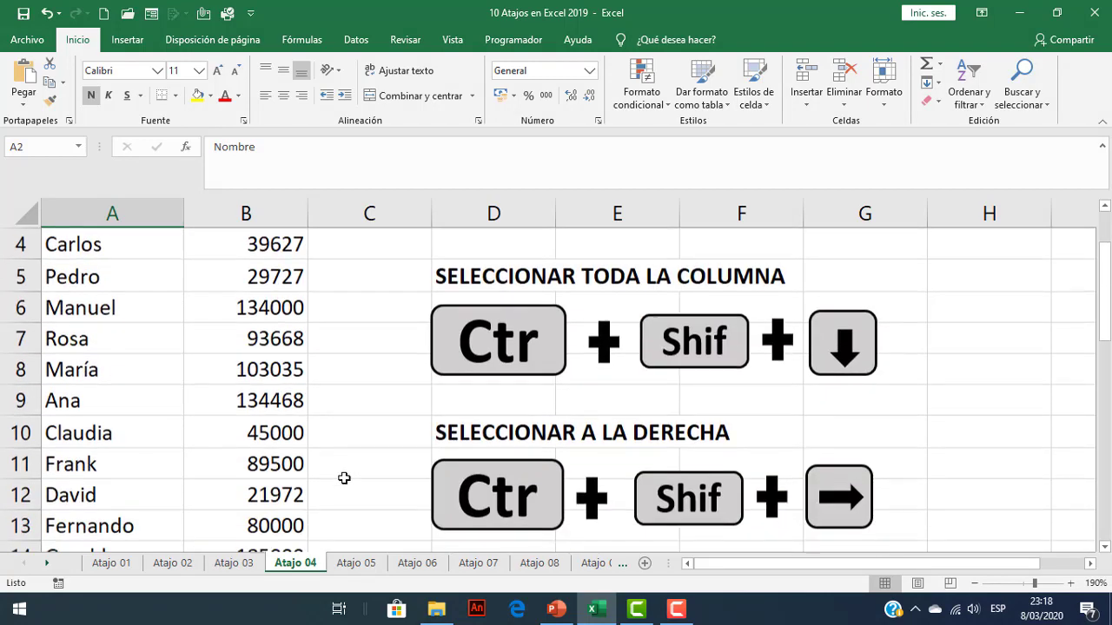
scroll(344, 479, up, 1)
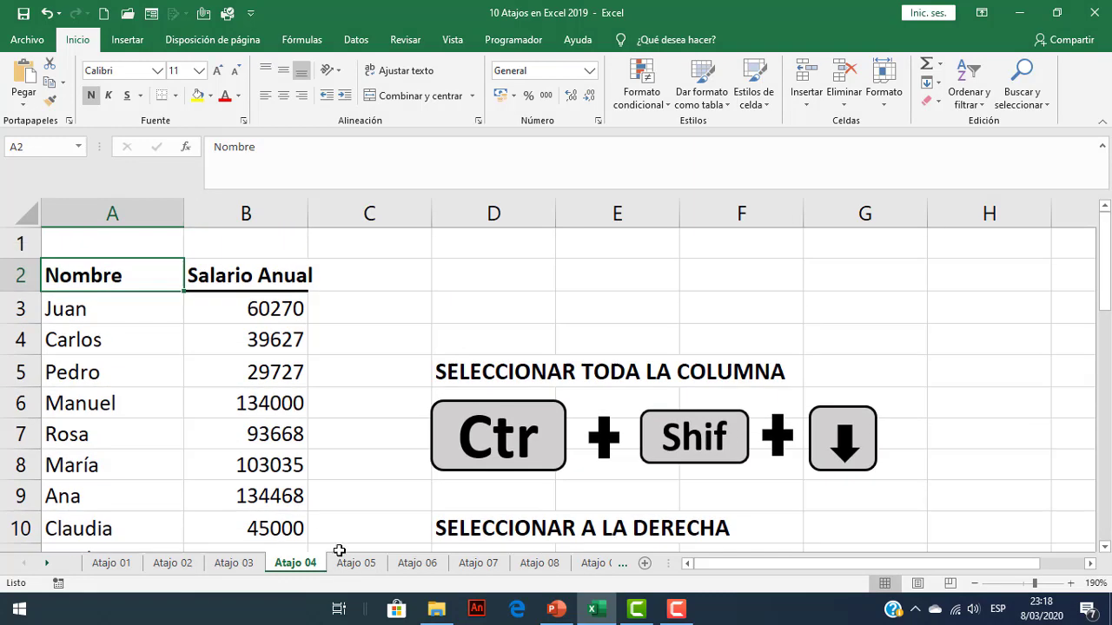
Advance the PowerPoint deck to slide 6, 'Formato de celdas', then go to the Atajo 05 sheet.
click(556, 609)
key(Down)
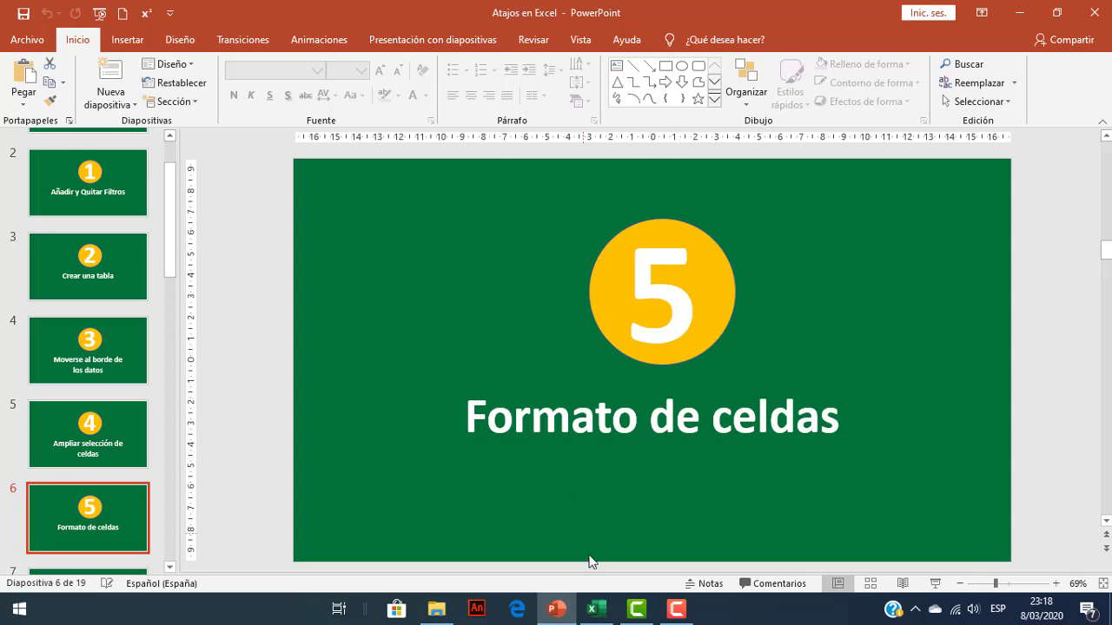
click(594, 609)
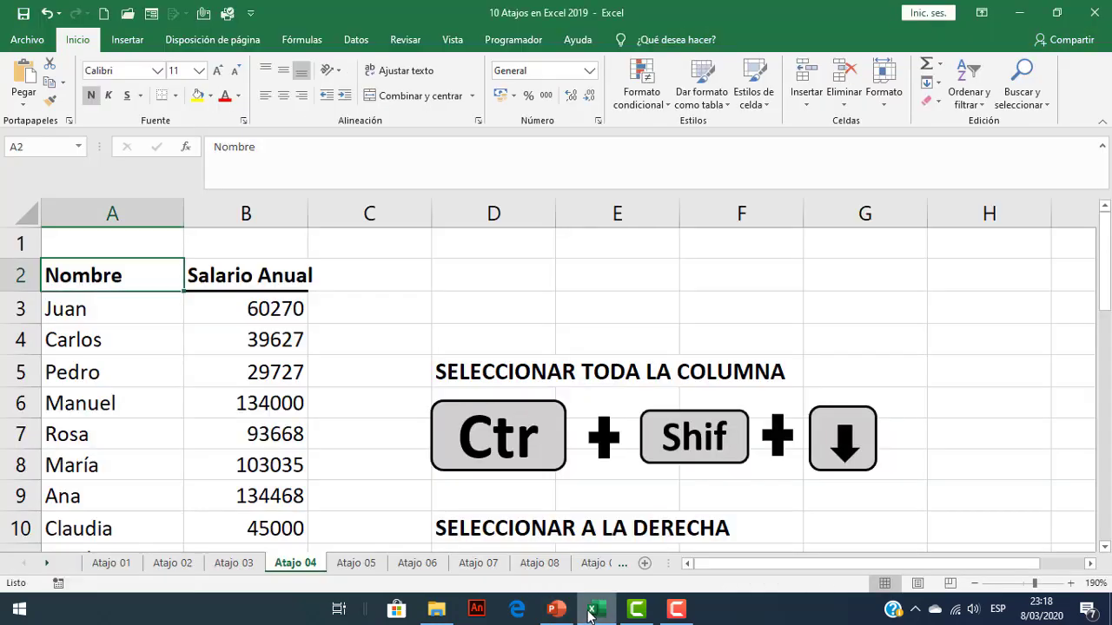
click(356, 563)
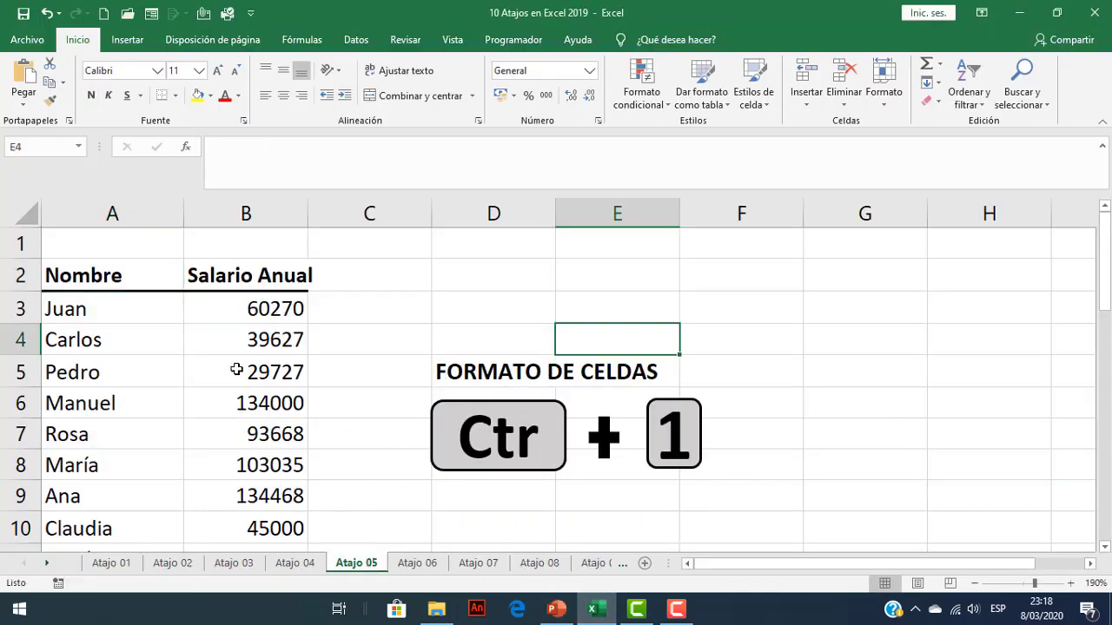
Try Ctrl+Down and Ctrl+Up in column B, then select salaries B3:B33 from cell B3.
click(256, 311)
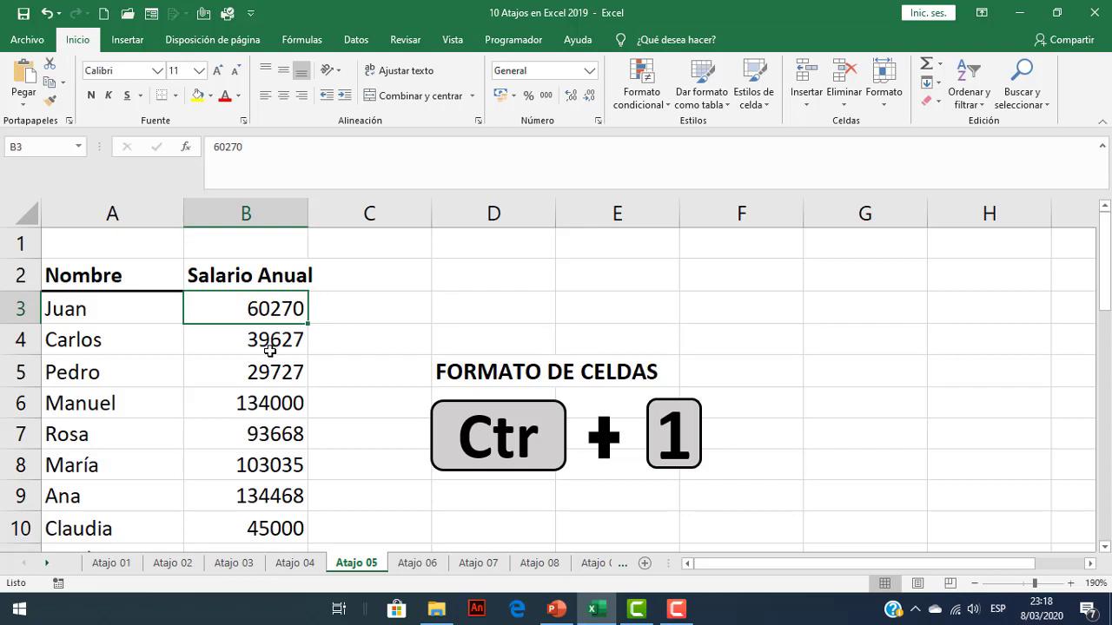
key(ctrl+Down)
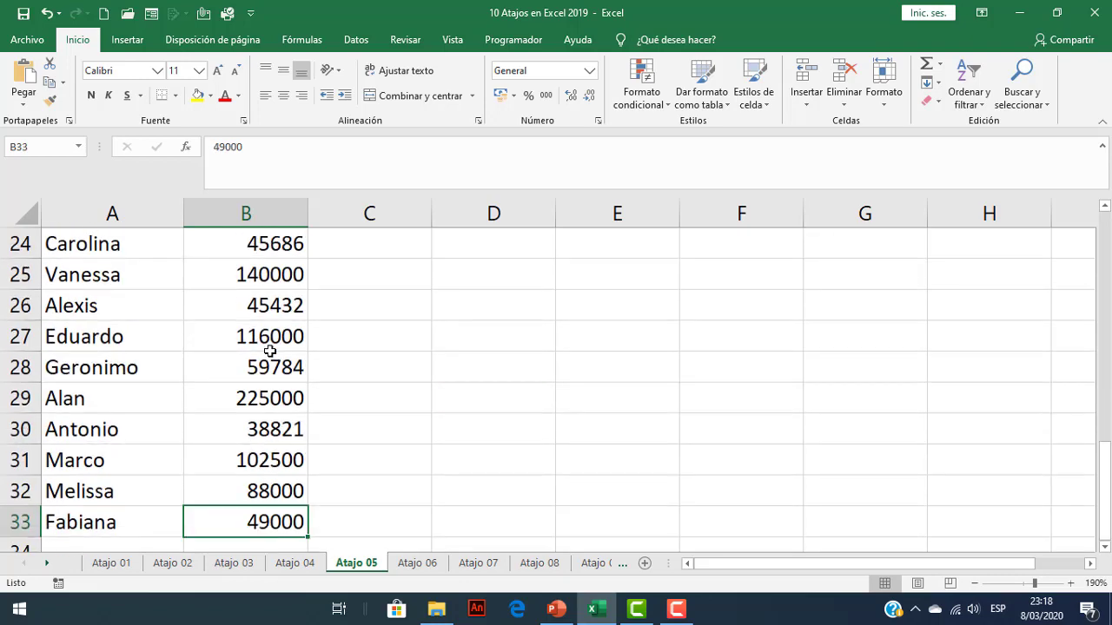
key(ctrl+Up)
key(Down)
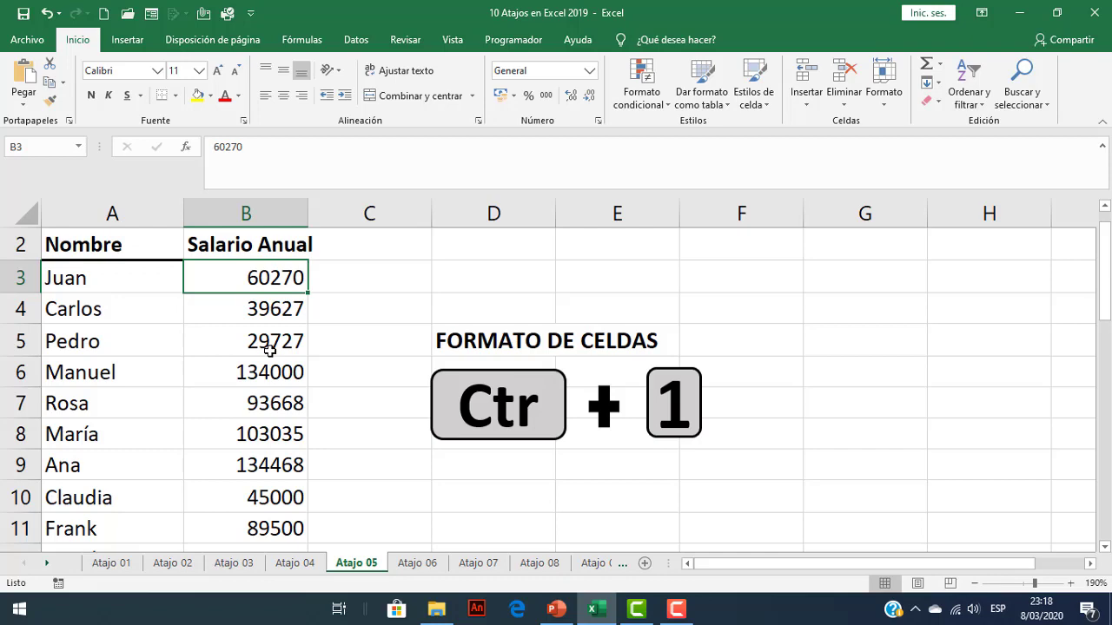
key(ctrl+shift+Down)
scroll(270, 349, up, 5)
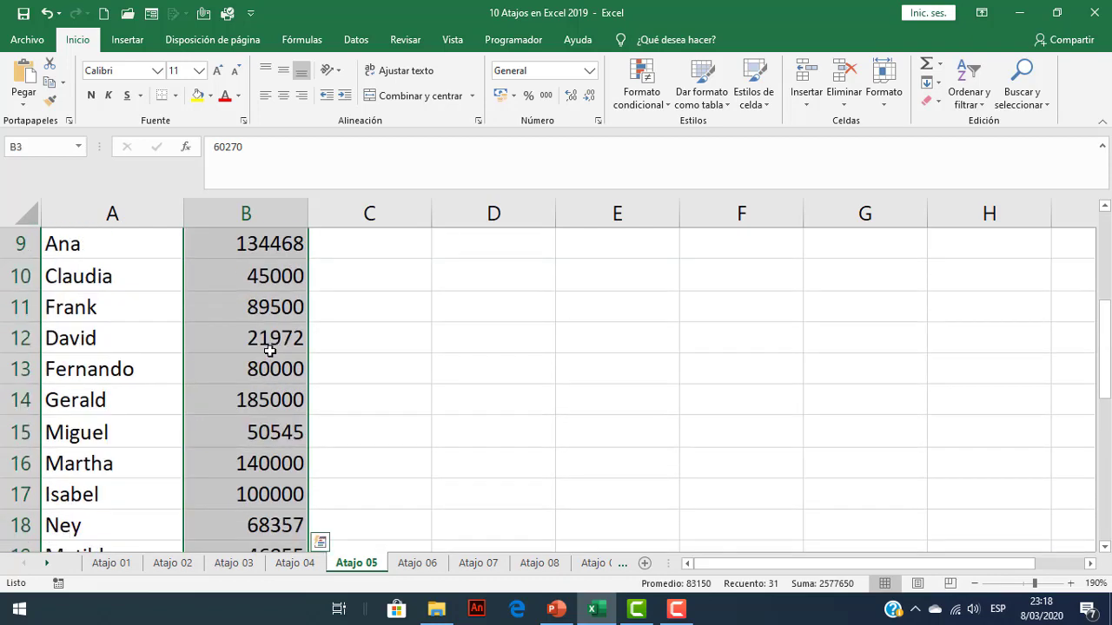
scroll(270, 349, up, 3)
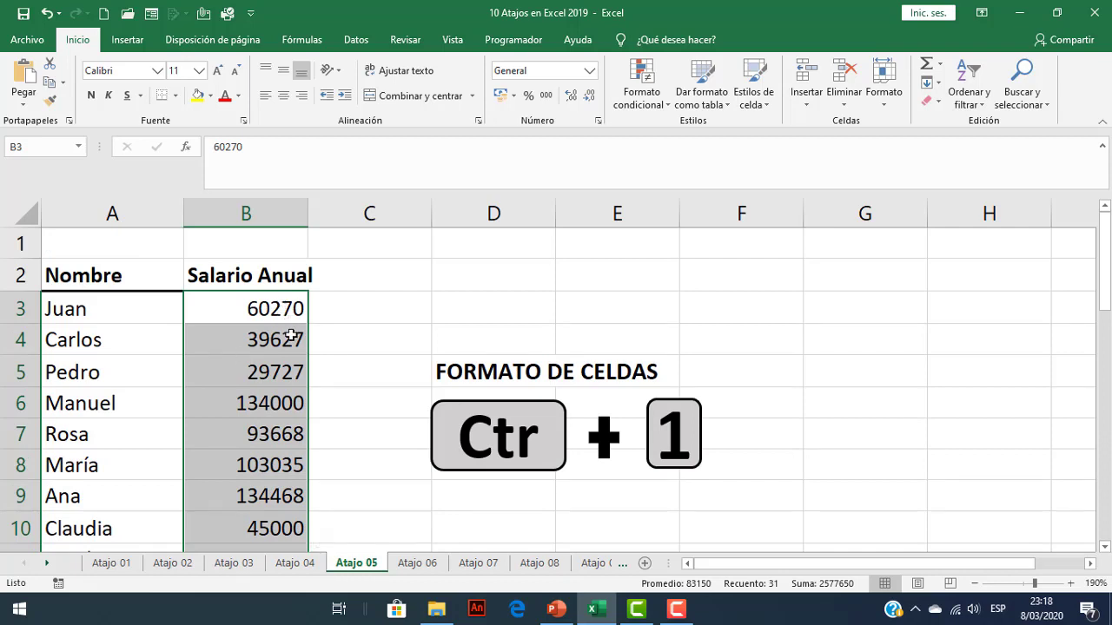
Format the salaries as Número with thousands separators, showing values like 60,270.00.
key(ctrl+1)
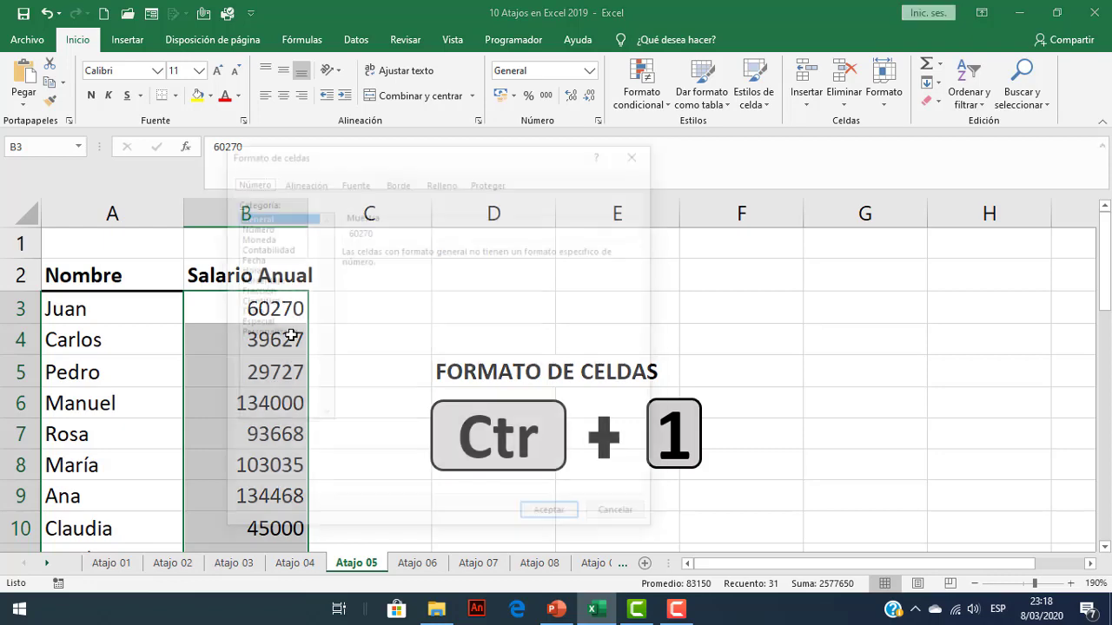
drag(412, 154, 686, 151)
drag(782, 153, 904, 211)
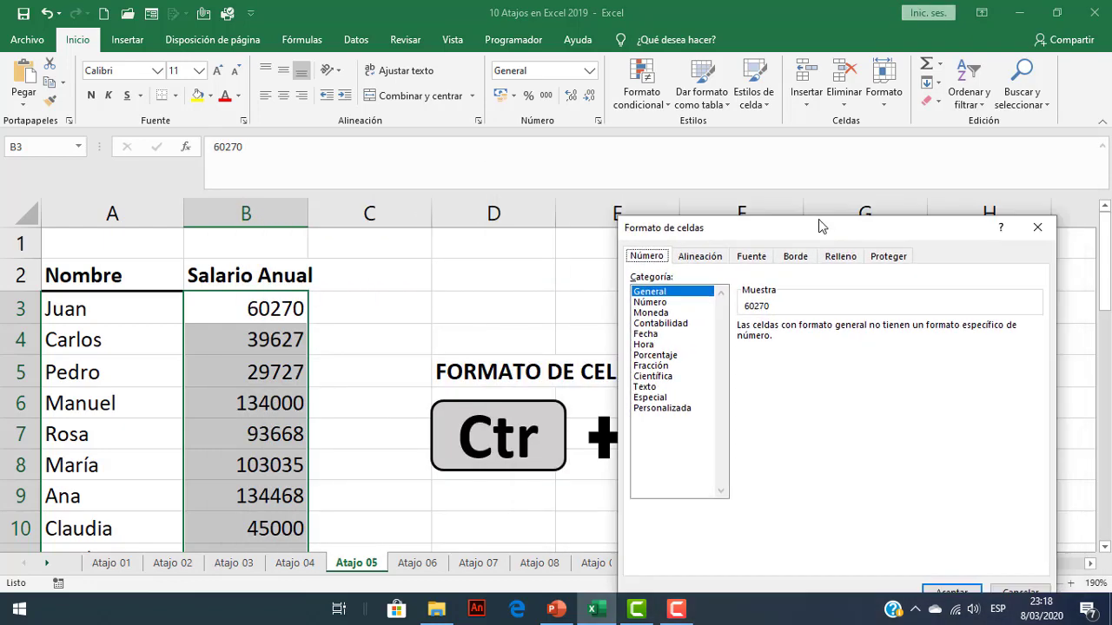
click(671, 286)
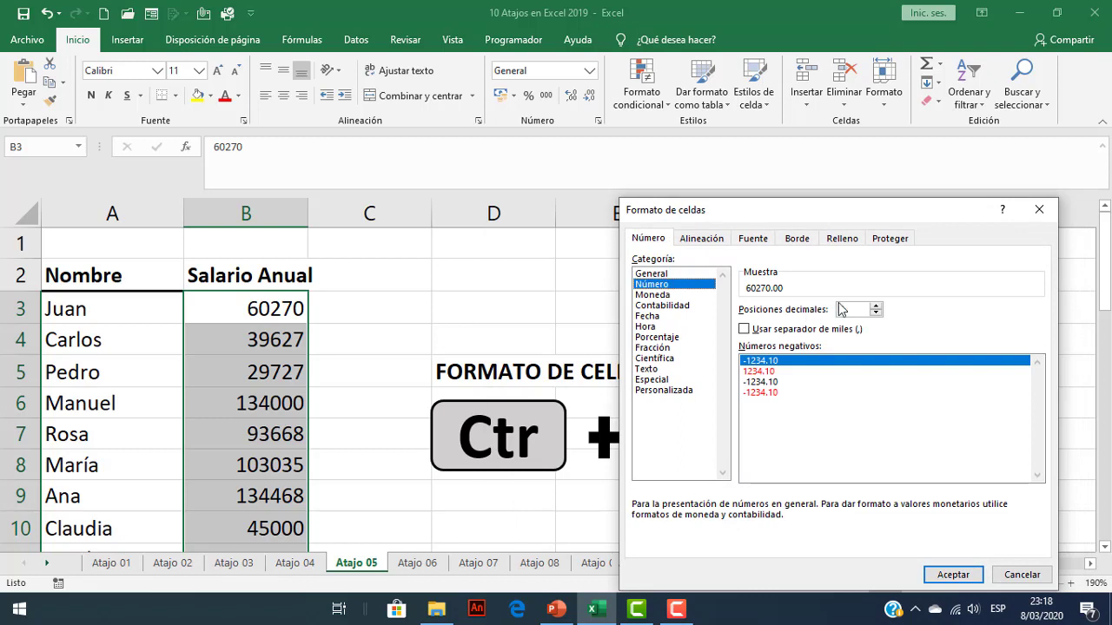
click(744, 329)
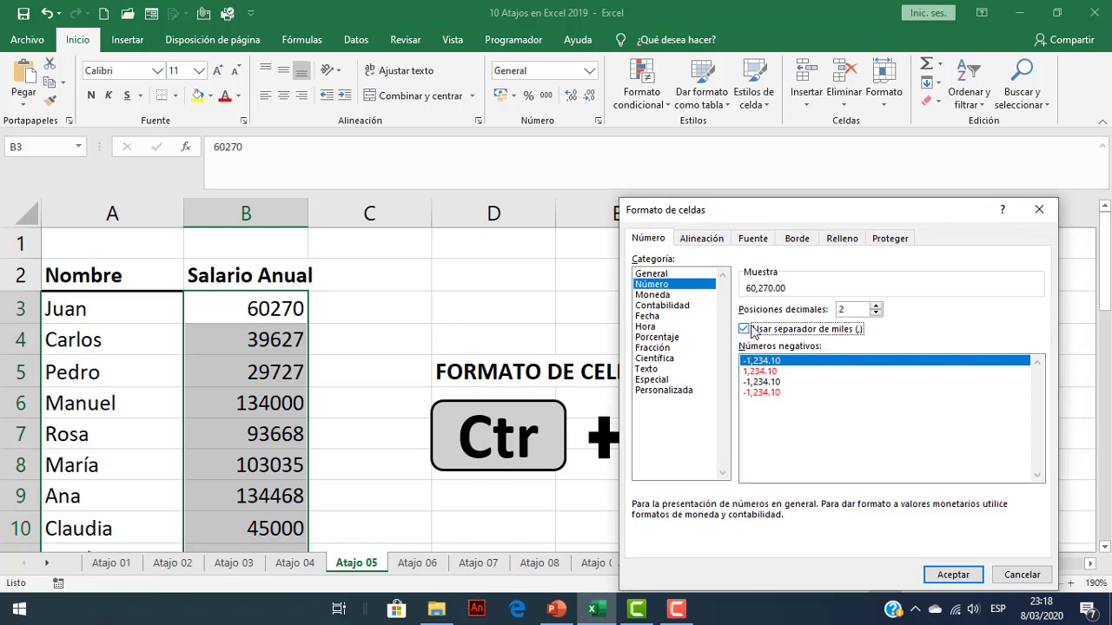
click(939, 577)
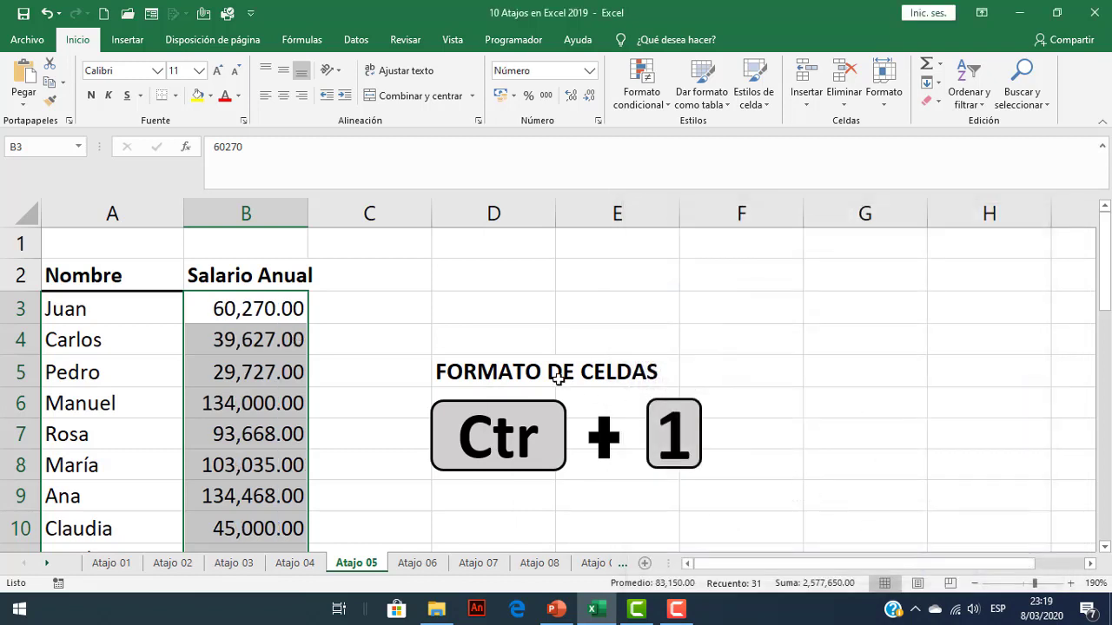
click(429, 316)
scroll(281, 318, down, 1)
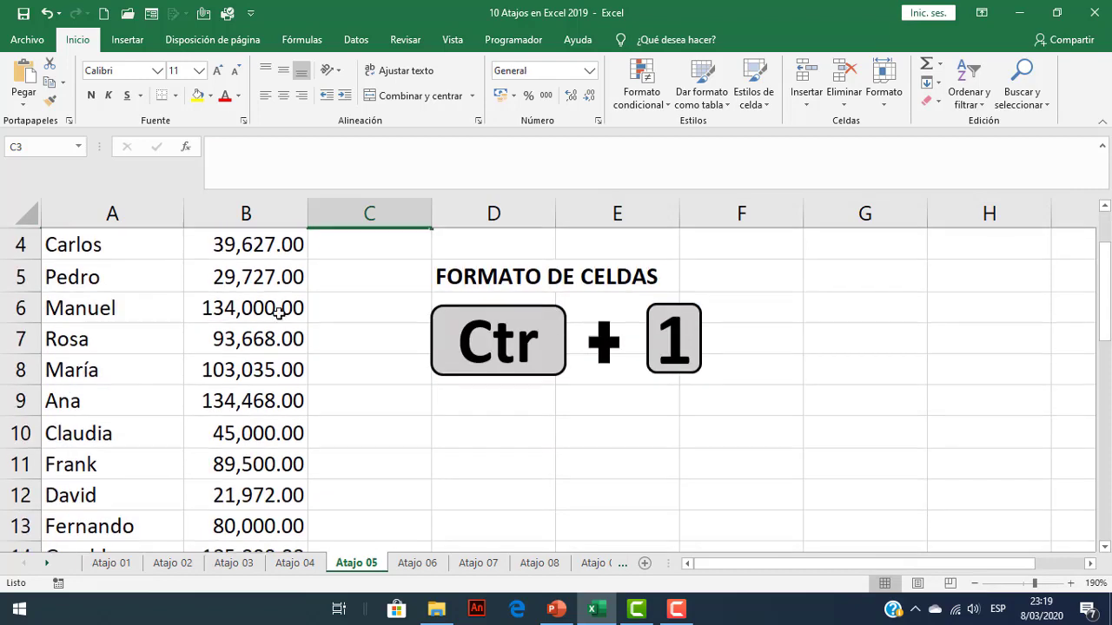
scroll(278, 318, down, 2)
scroll(269, 322, down, 3)
scroll(261, 351, up, 3)
scroll(261, 351, up, 3)
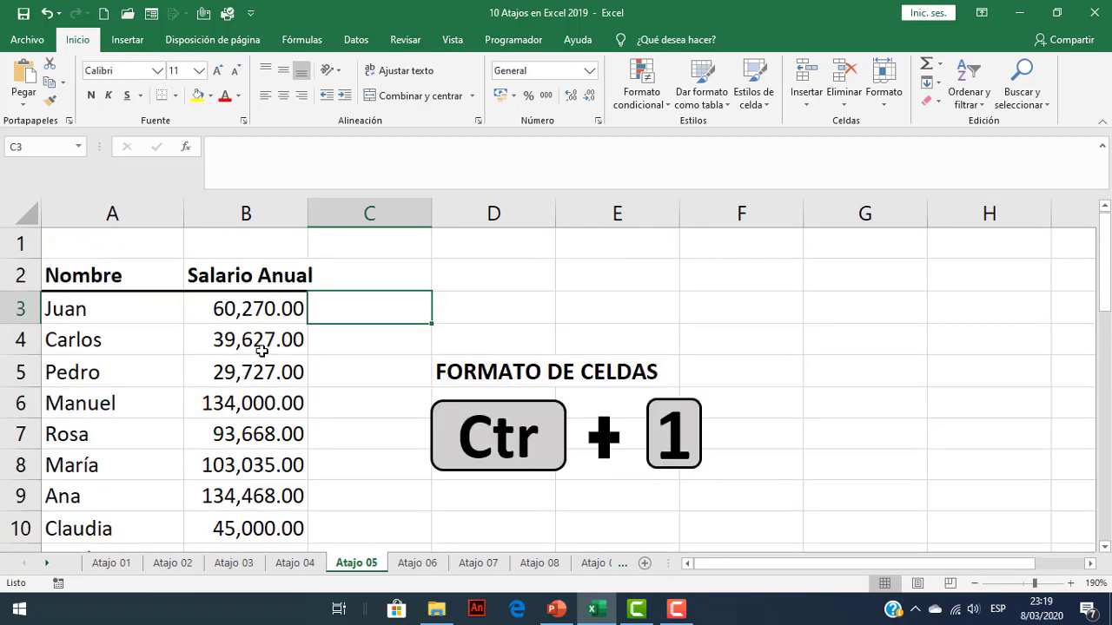
Reselect B3:B33, reopen Formato de celdas with Ctrl+1 and close it unchanged.
click(288, 310)
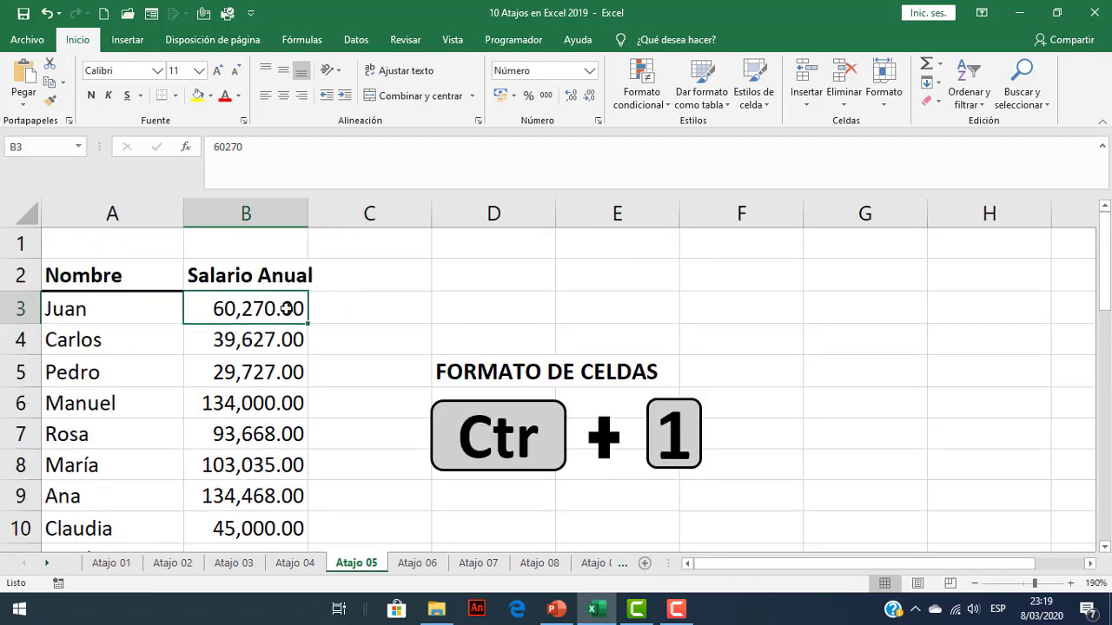
key(ctrl+shift+Down)
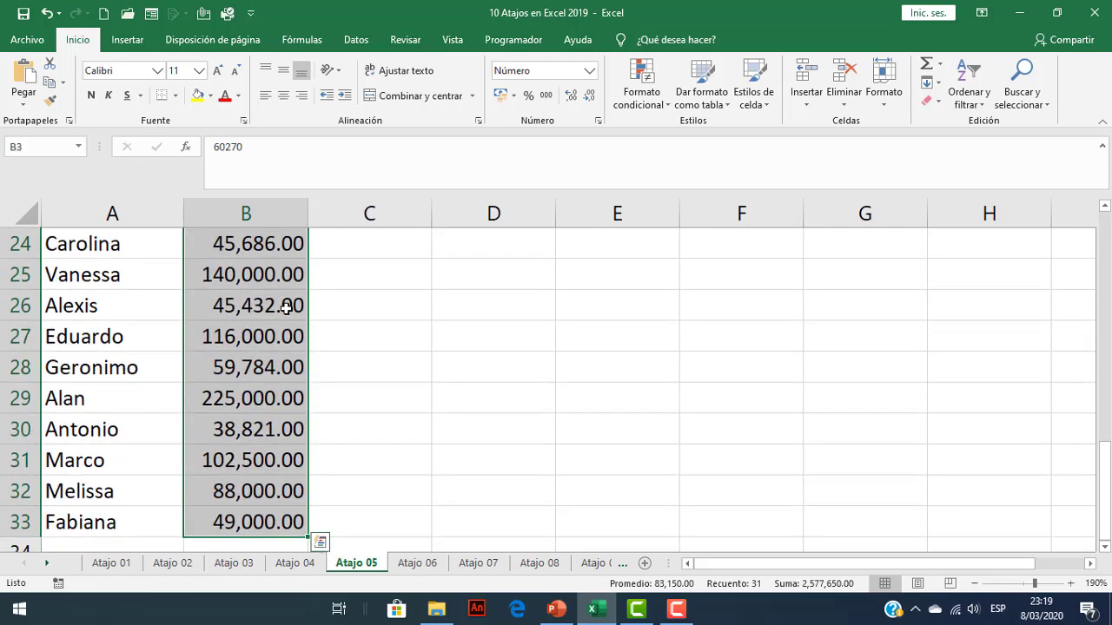
key(ctrl+1)
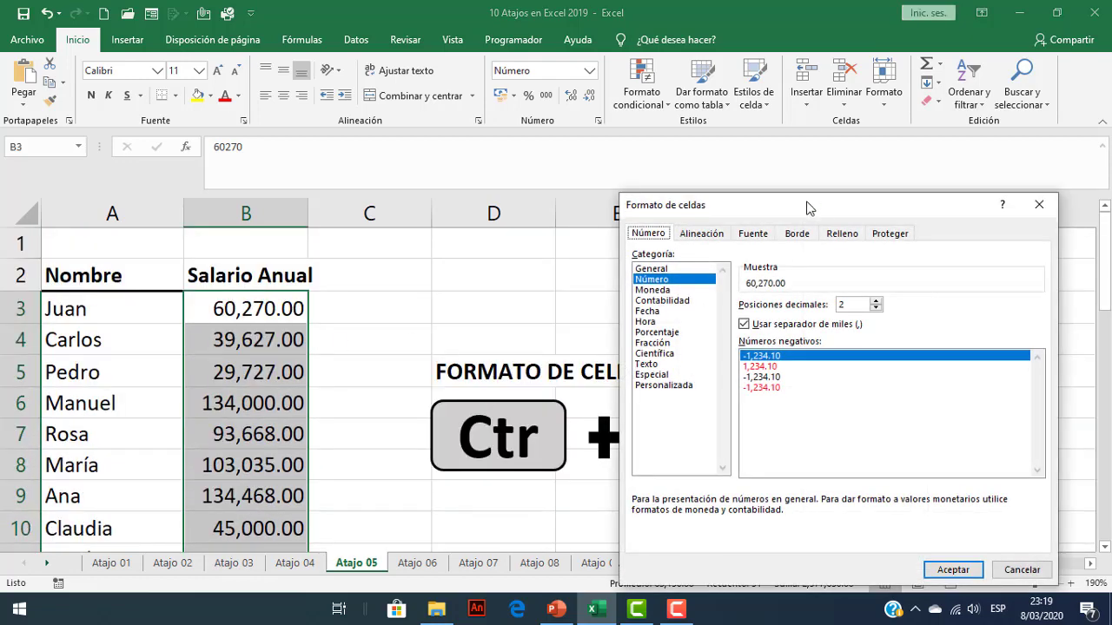
drag(804, 205, 580, 242)
click(807, 238)
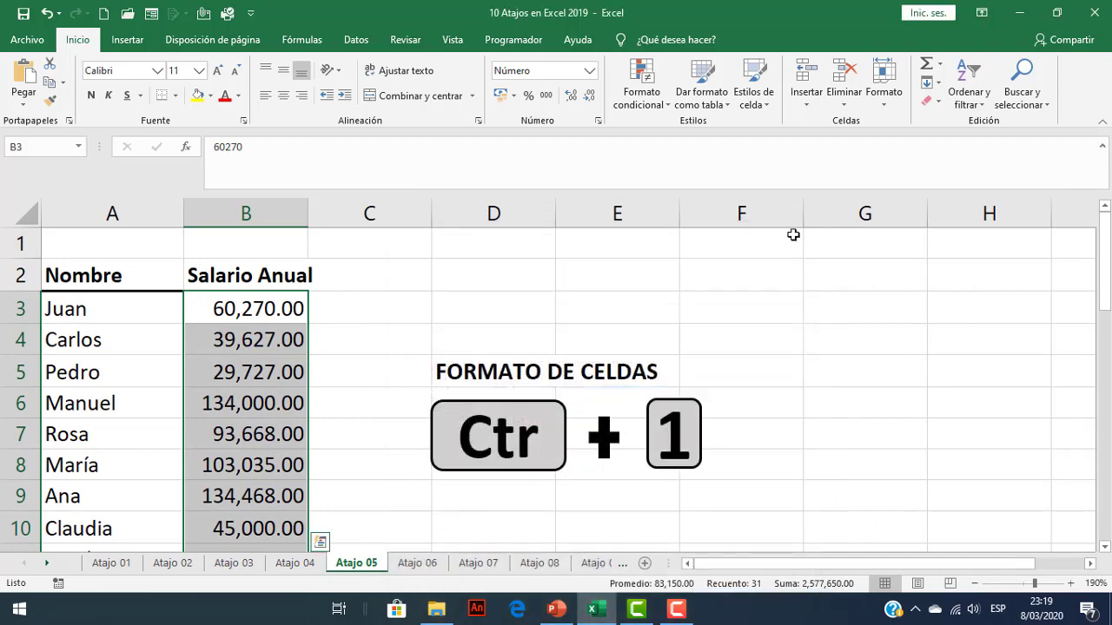
click(597, 261)
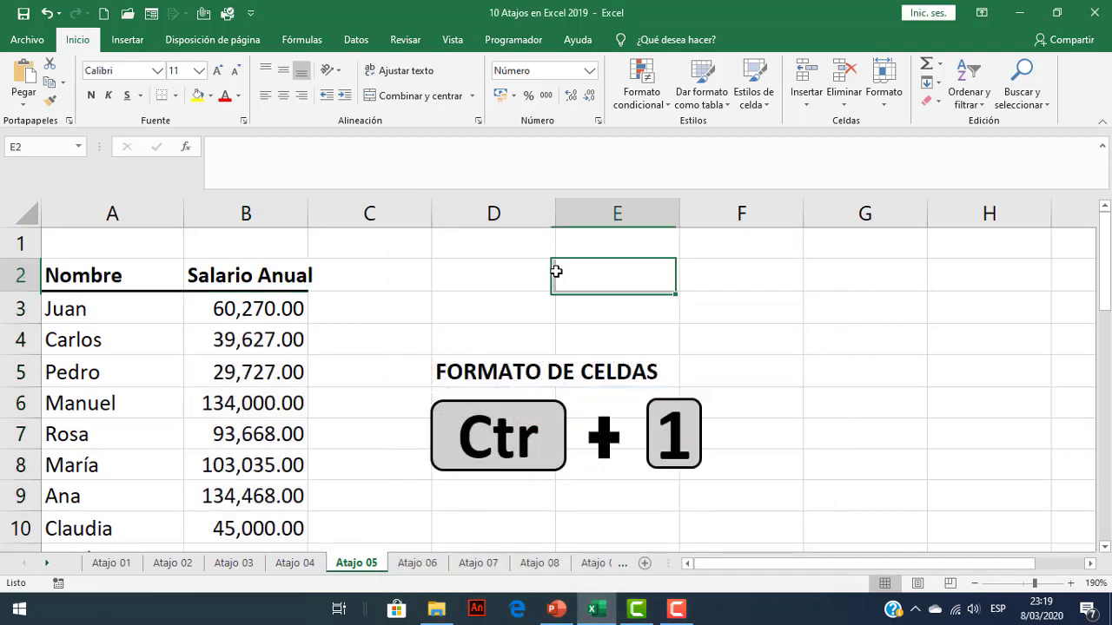
In PowerPoint, bring up slide 7 'Suma automática', briefly stepping to Pegar como valores and back.
click(556, 609)
scroll(121, 451, down, 1)
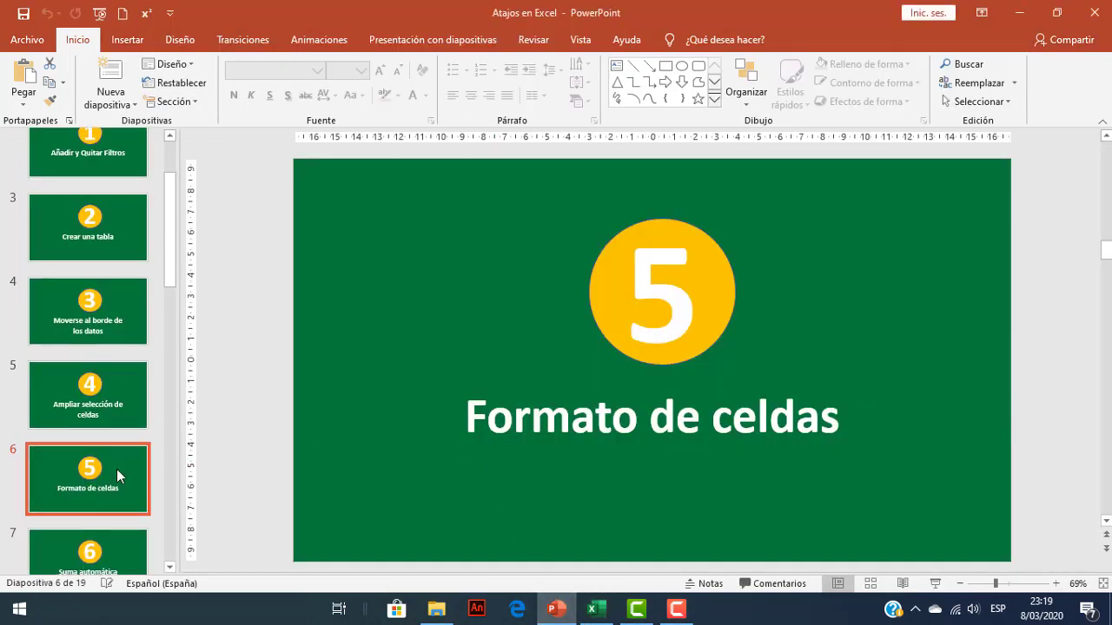
click(100, 498)
key(Down)
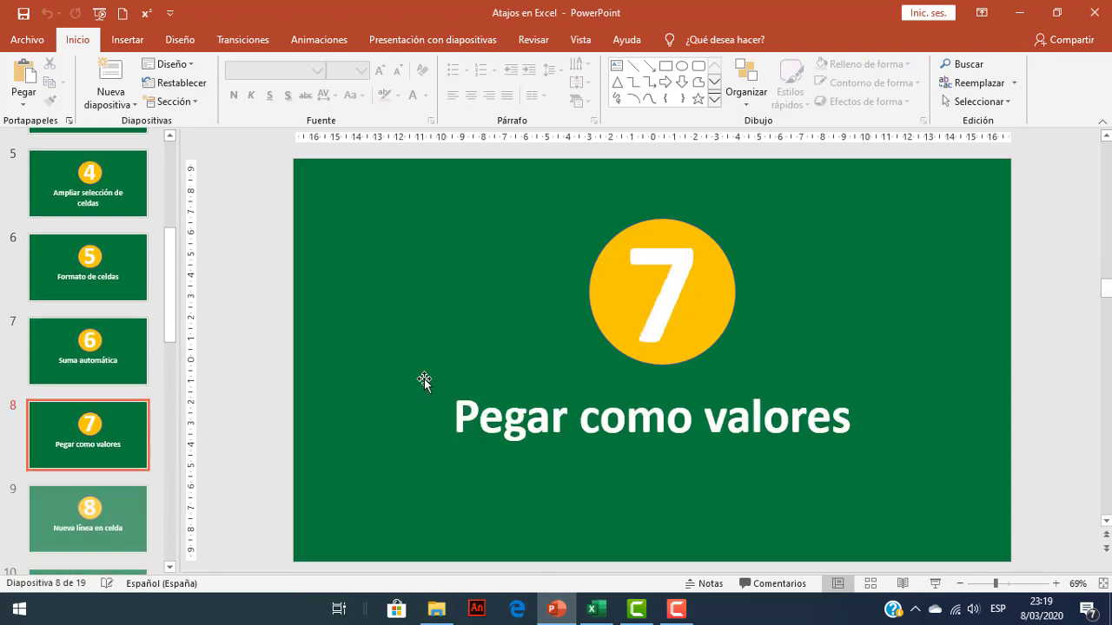
key(Up)
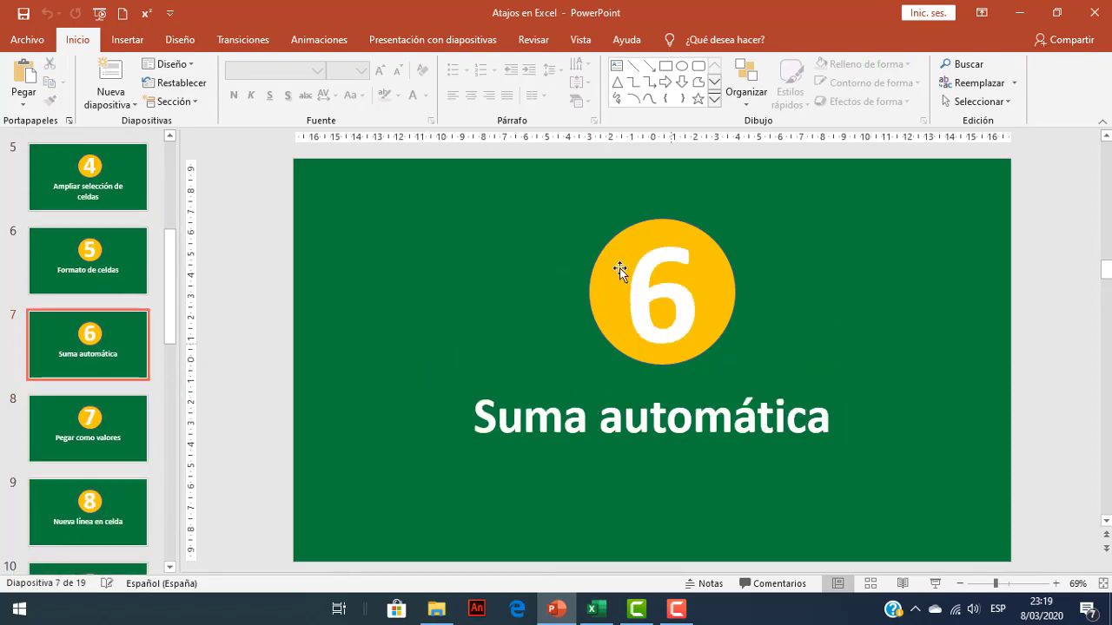
Return to Excel, go to the Atajo 06 sheet and scroll through the salary list.
click(595, 610)
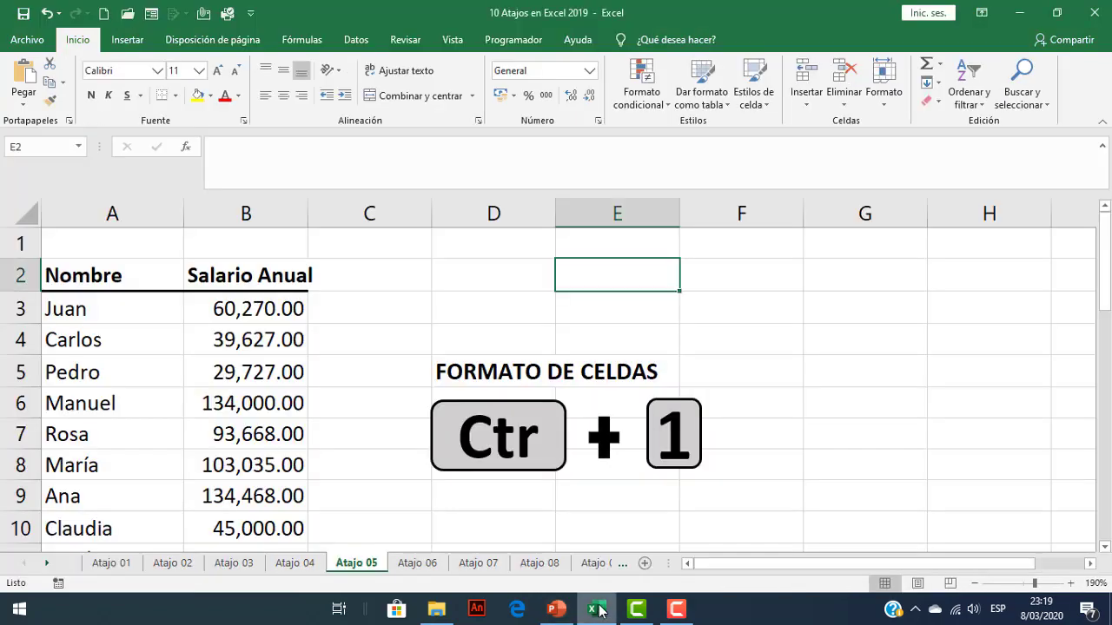
click(421, 565)
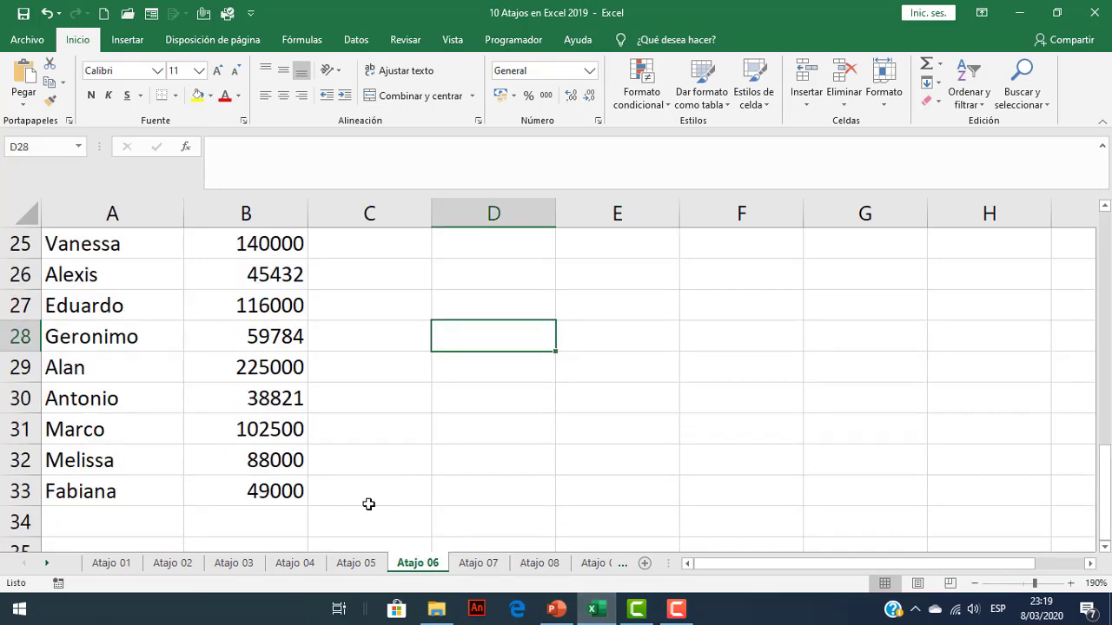
scroll(701, 348, up, 4)
scroll(313, 350, up, 4)
scroll(313, 350, down, 5)
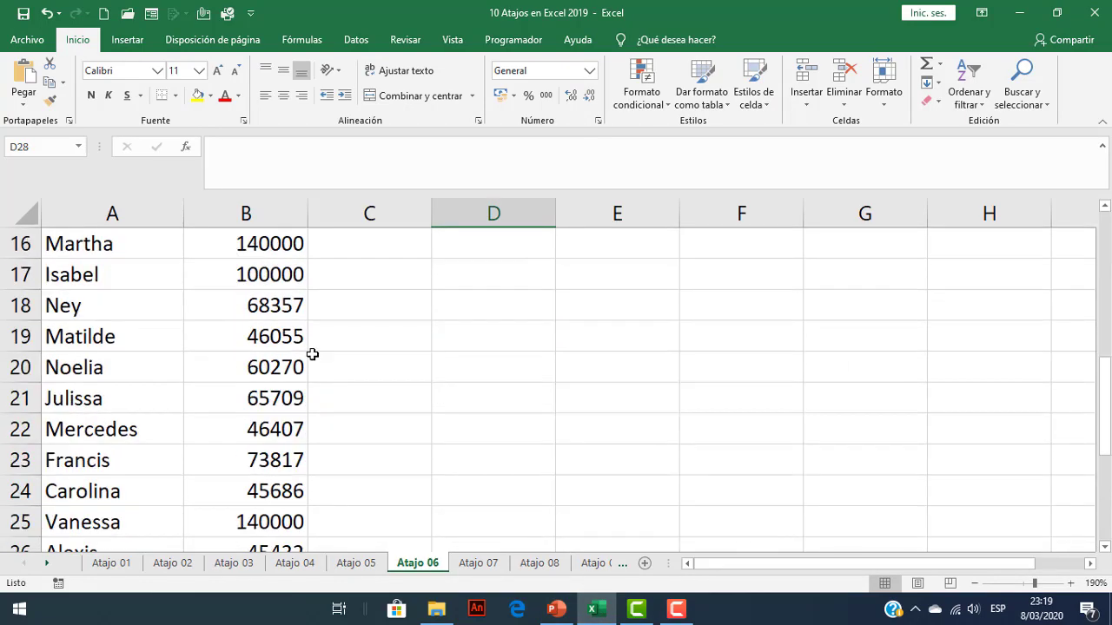
scroll(313, 350, up, 1)
scroll(314, 360, up, 3)
scroll(314, 359, up, 1)
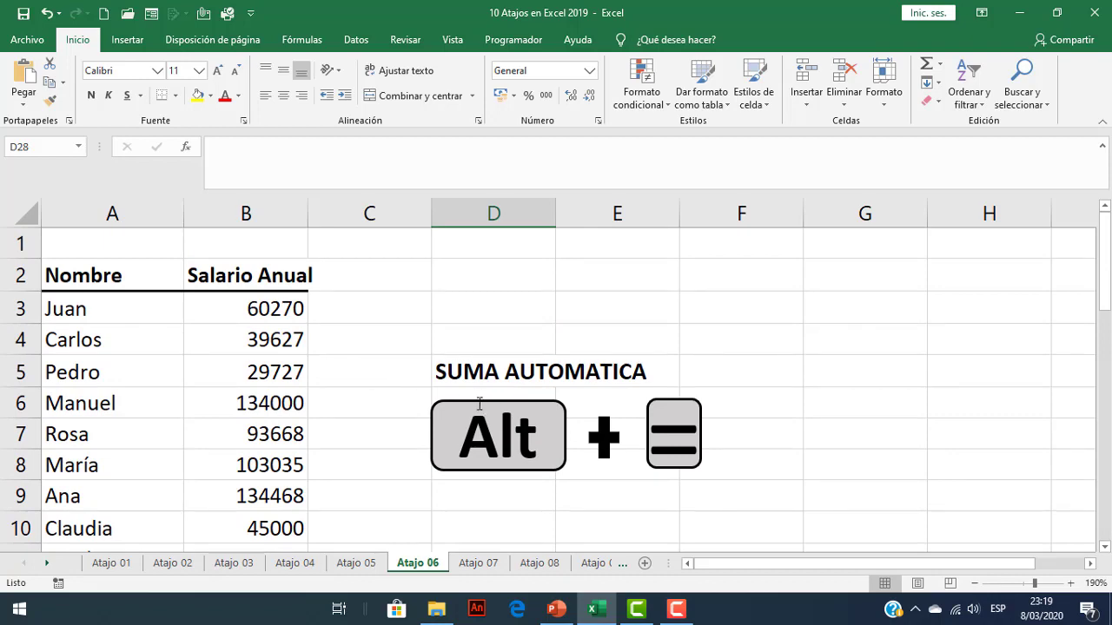
scroll(480, 404, down, 2)
scroll(479, 404, down, 2)
scroll(476, 404, down, 3)
scroll(382, 417, down, 3)
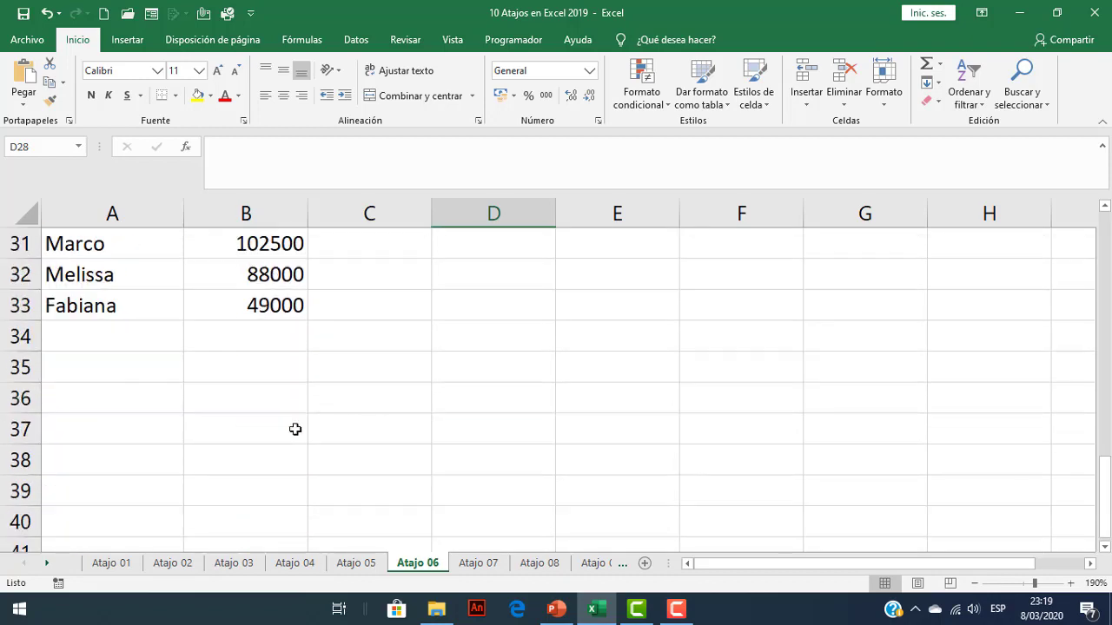
Select cell B34 just below the salaries ending at 49000.
click(270, 330)
scroll(363, 370, up, 1)
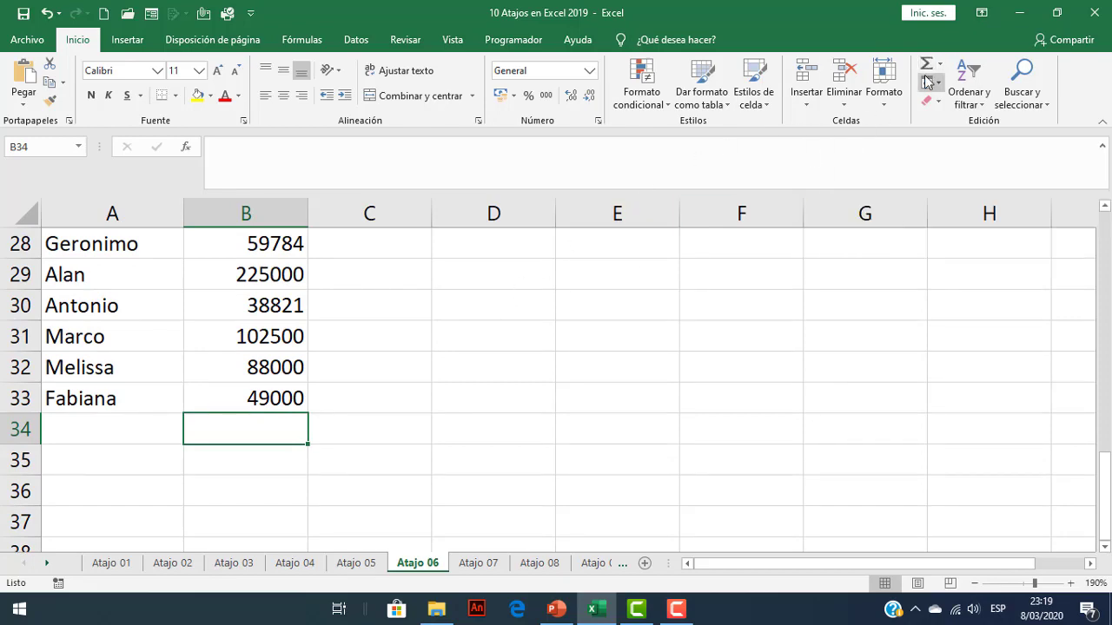
scroll(482, 313, up, 3)
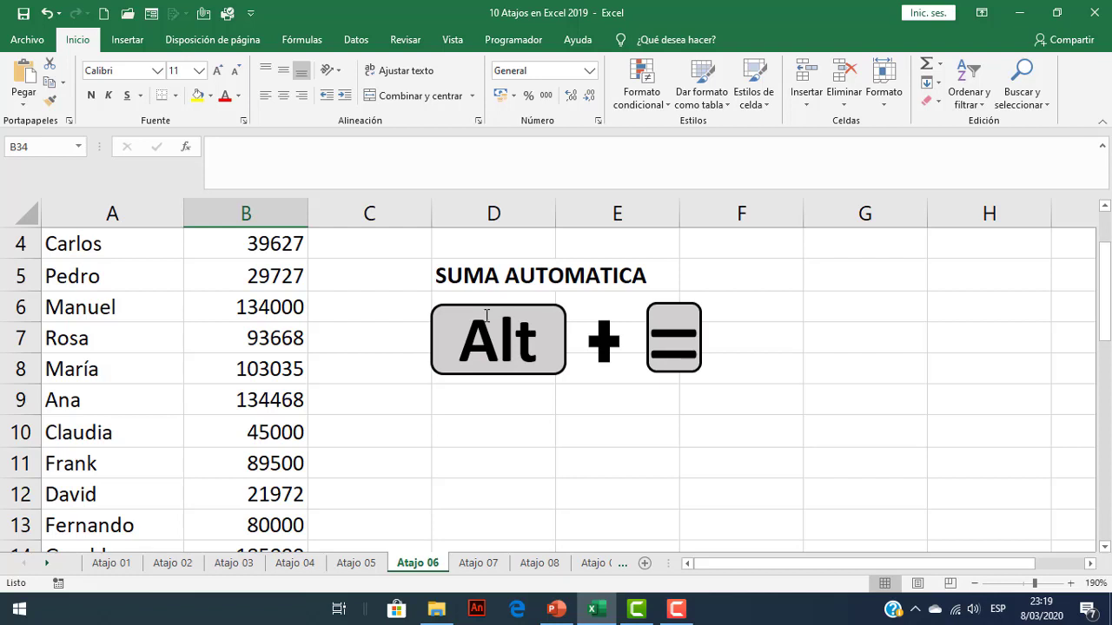
scroll(483, 314, down, 4)
scroll(491, 323, down, 4)
key(Right)
key(Right)
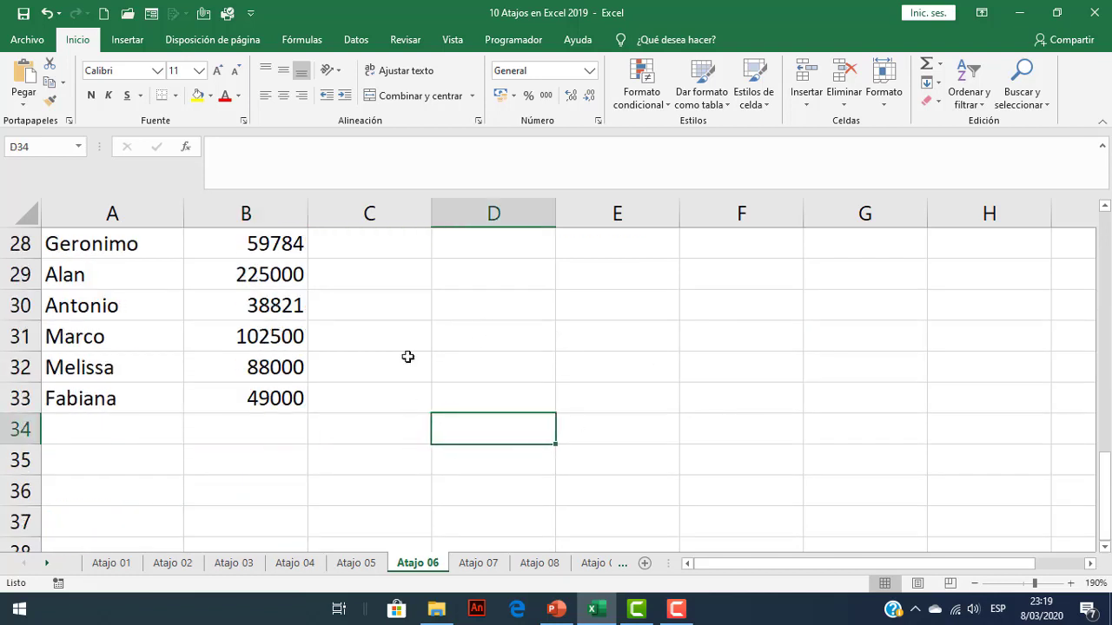
click(256, 429)
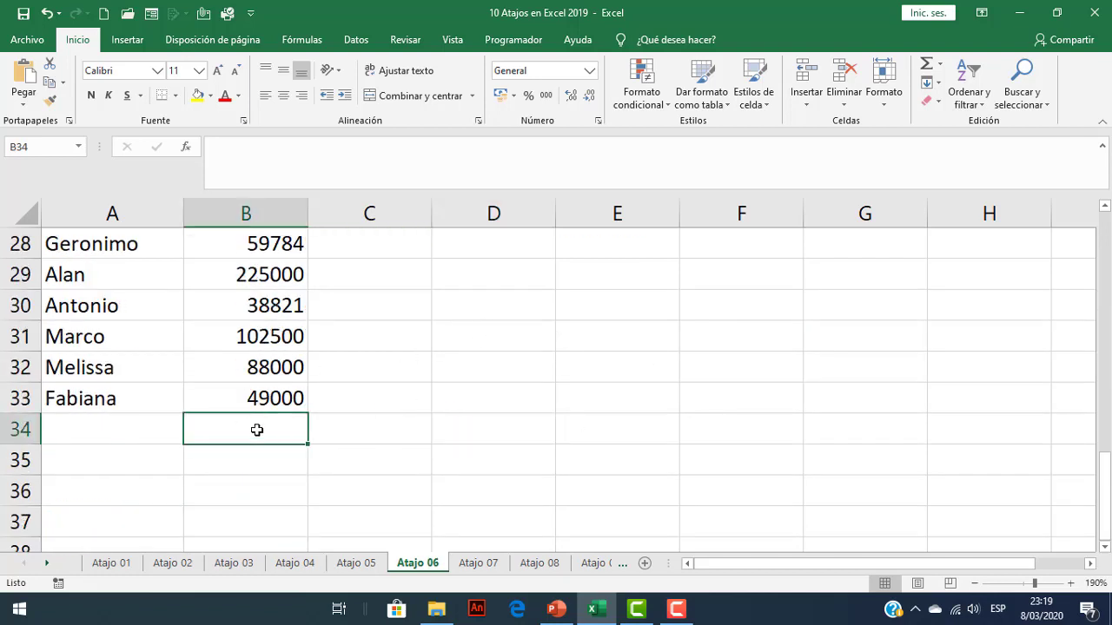
Total the salaries in B34 with Alt+=, giving 2577650.
key(alt+equal)
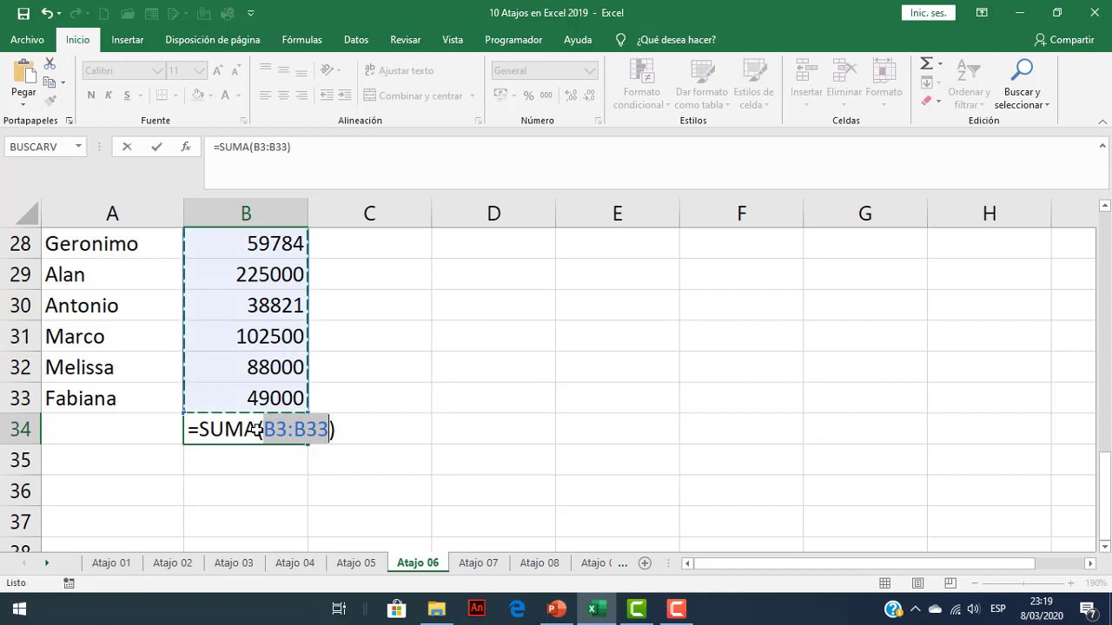
key(Return)
click(256, 429)
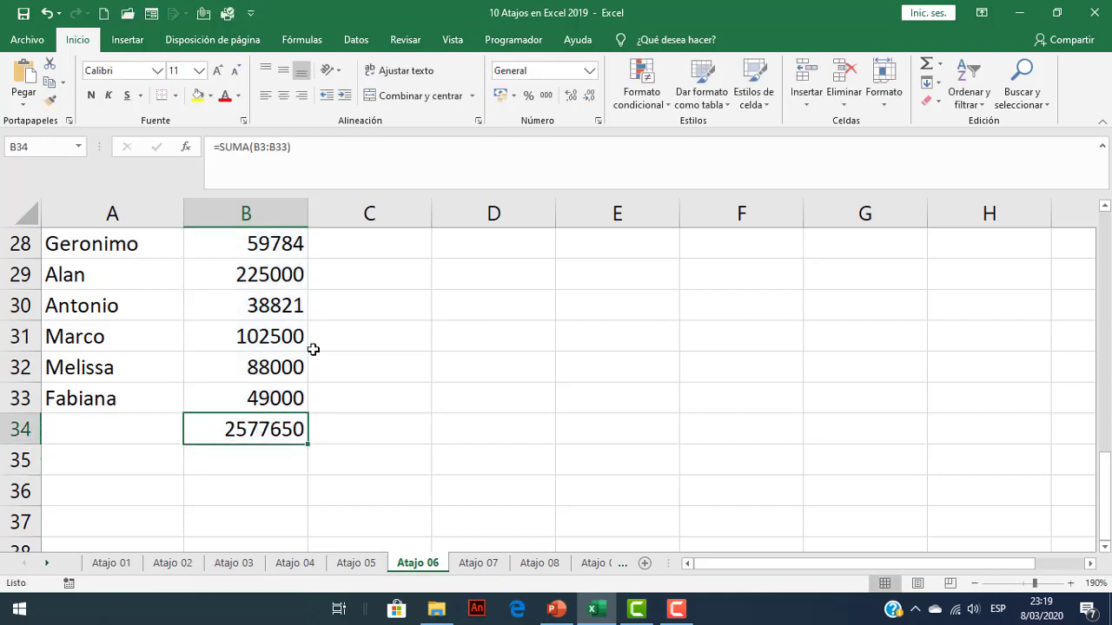
scroll(359, 335, up, 1)
Enter 50000 in C27 and AutoSum B27:C27 in D27 to get 166000.
click(410, 303)
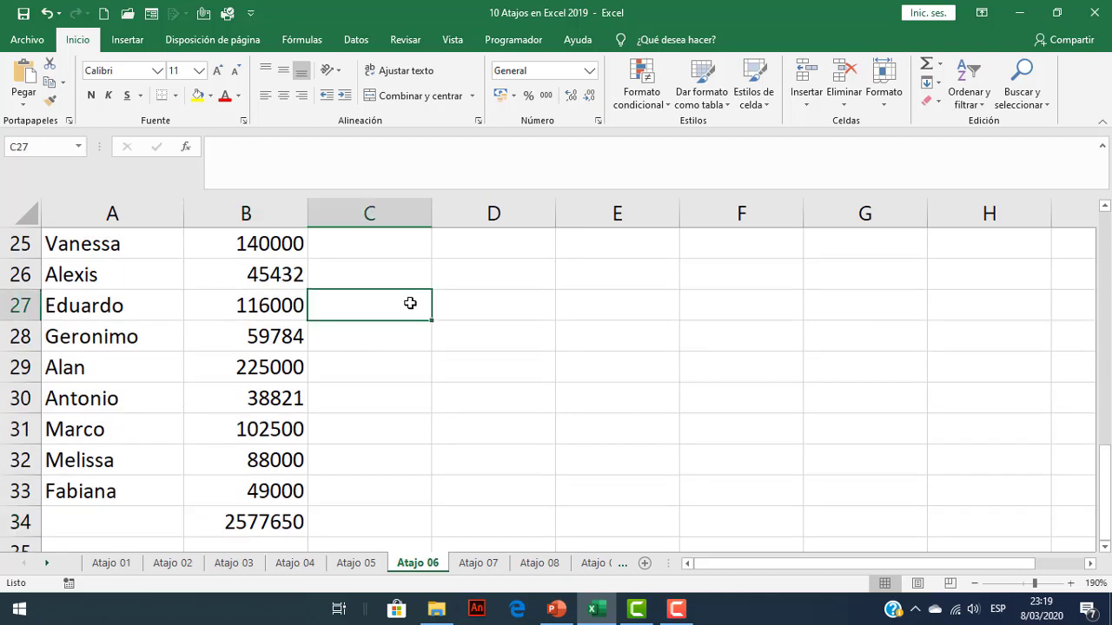
text(50000)
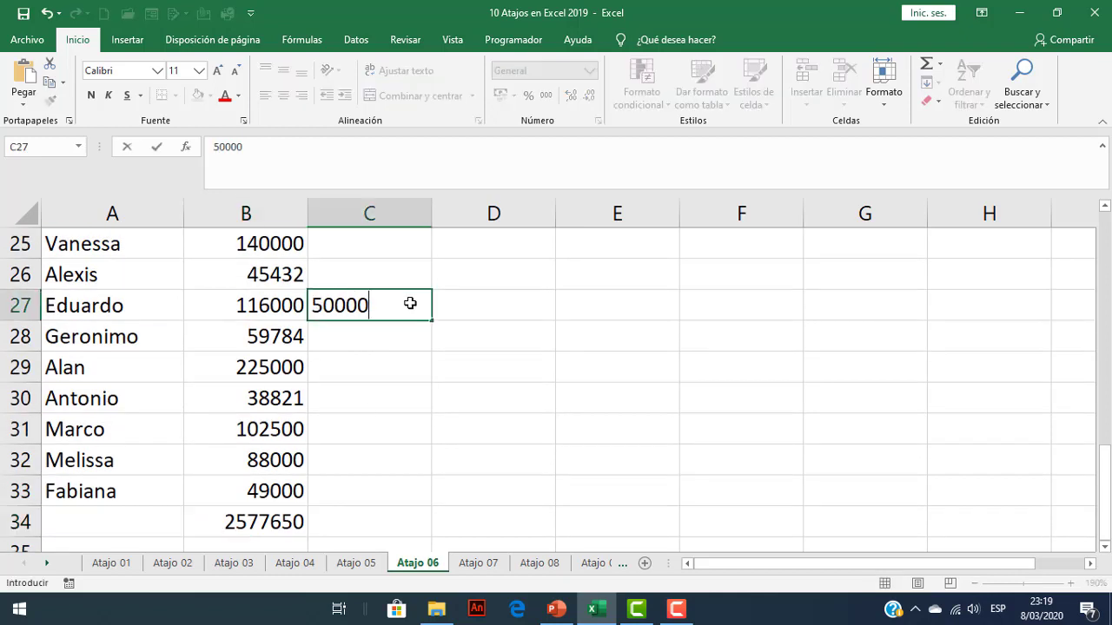
key(Return)
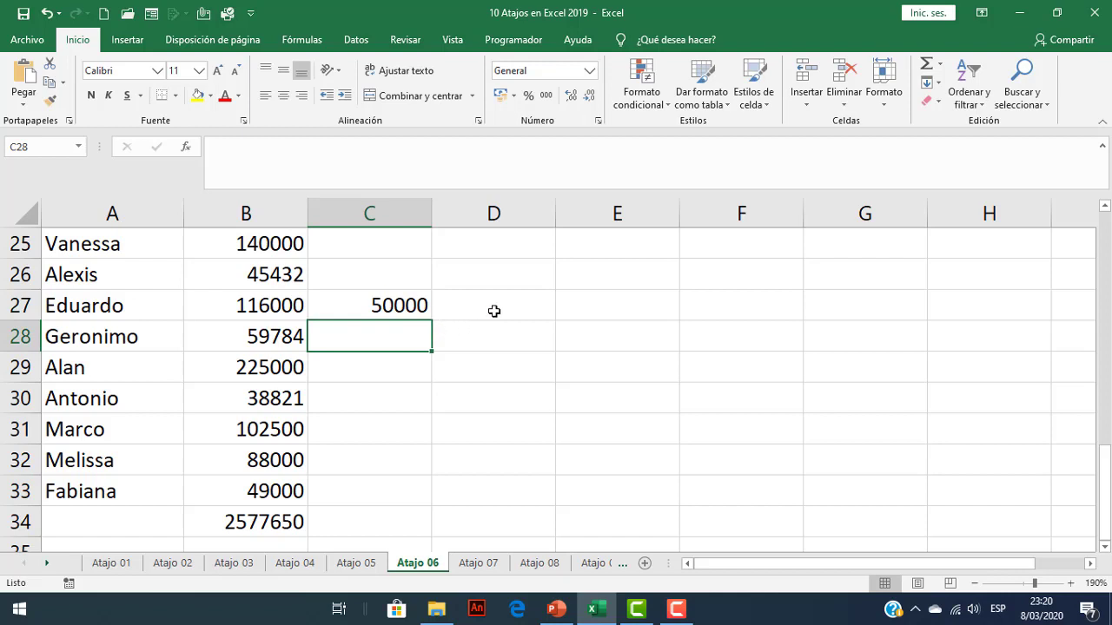
click(493, 310)
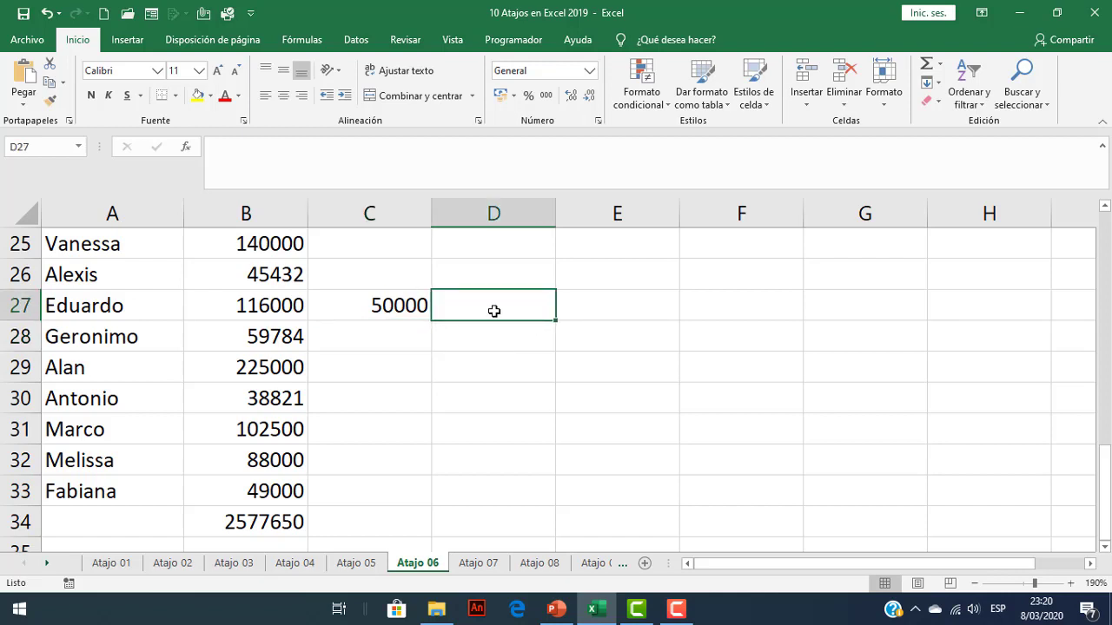
key(alt+equal)
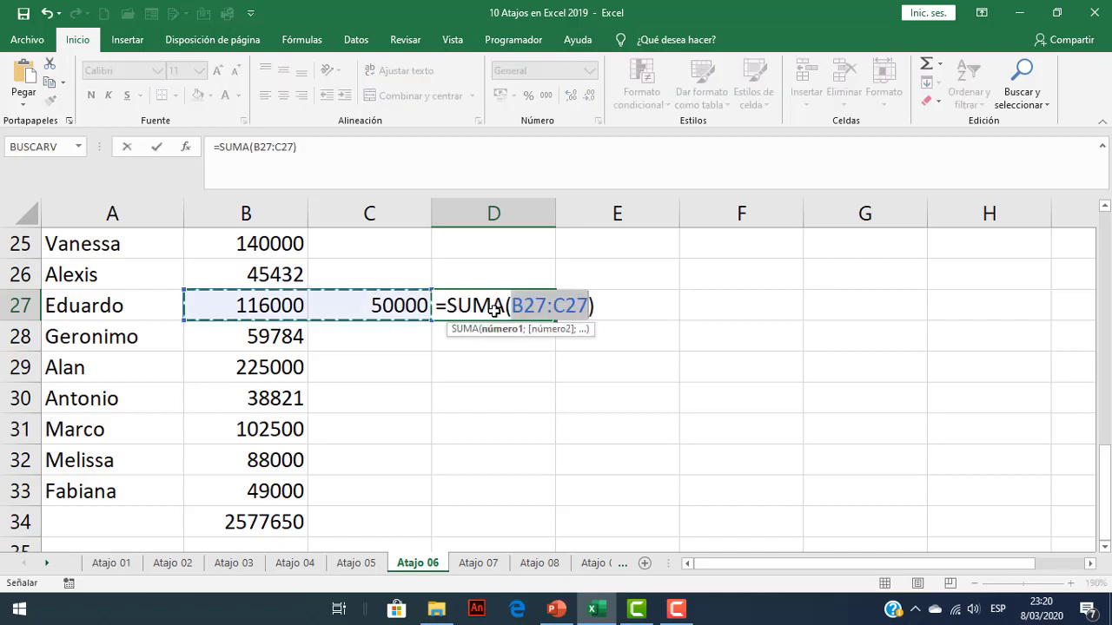
key(Return)
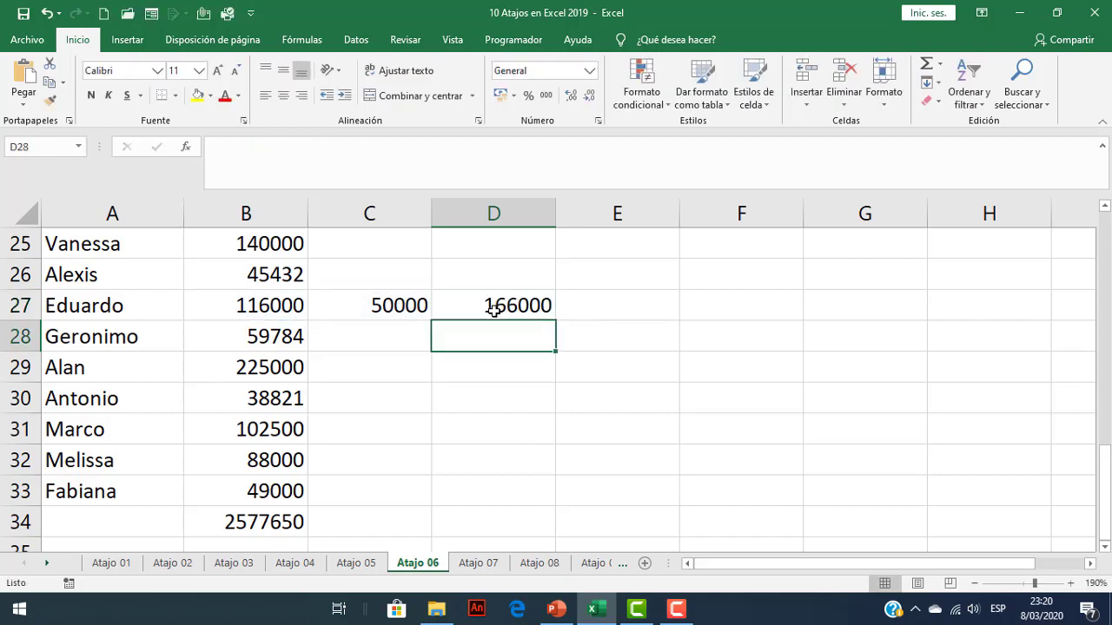
double_click(493, 310)
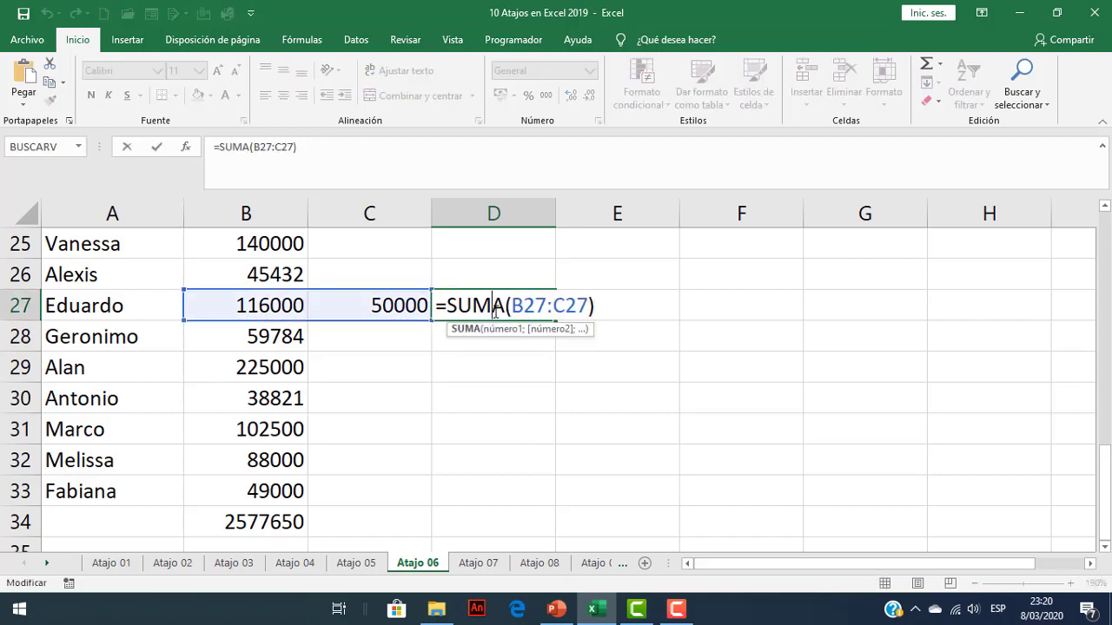
key(Escape)
click(498, 336)
scroll(499, 336, up, 3)
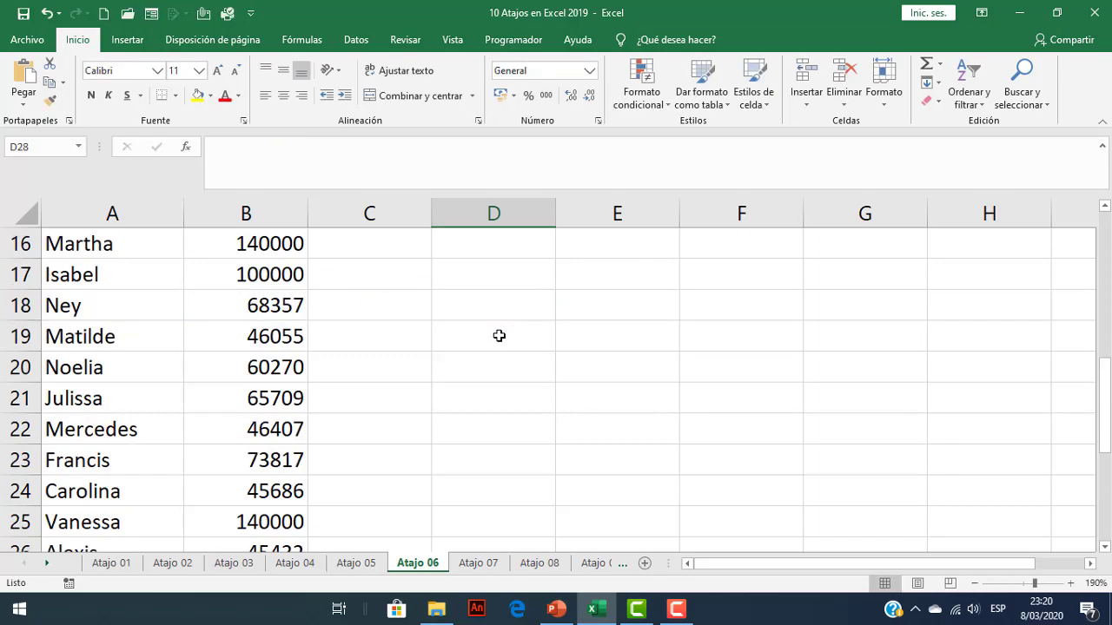
scroll(500, 335, up, 3)
scroll(498, 336, up, 1)
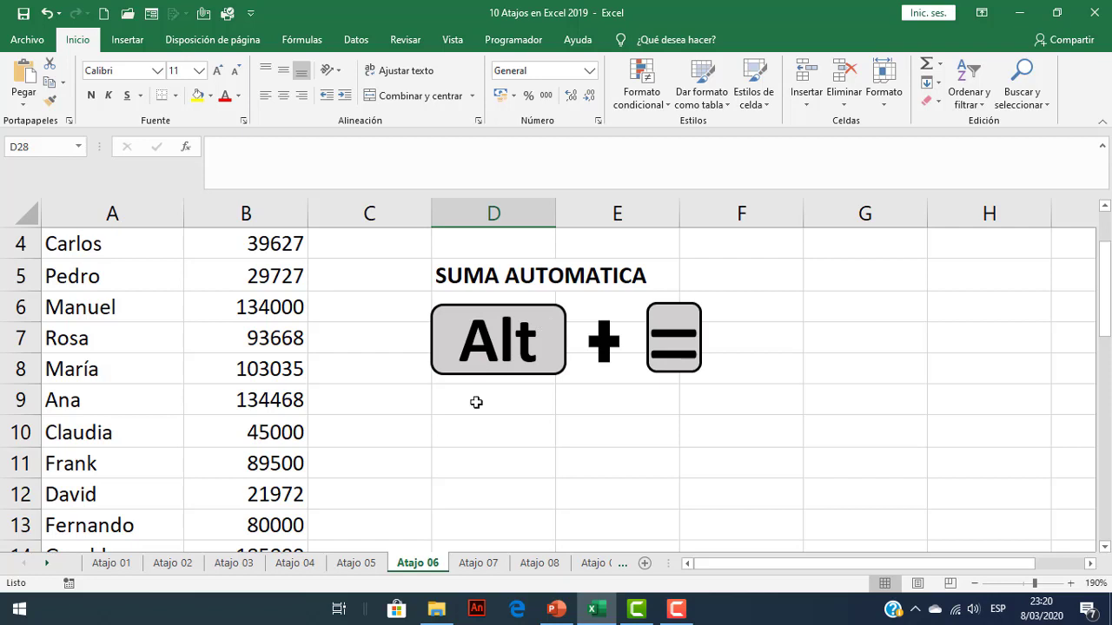
Show the Pegar como valores slide in PowerPoint, then return to Excel.
click(560, 611)
click(131, 416)
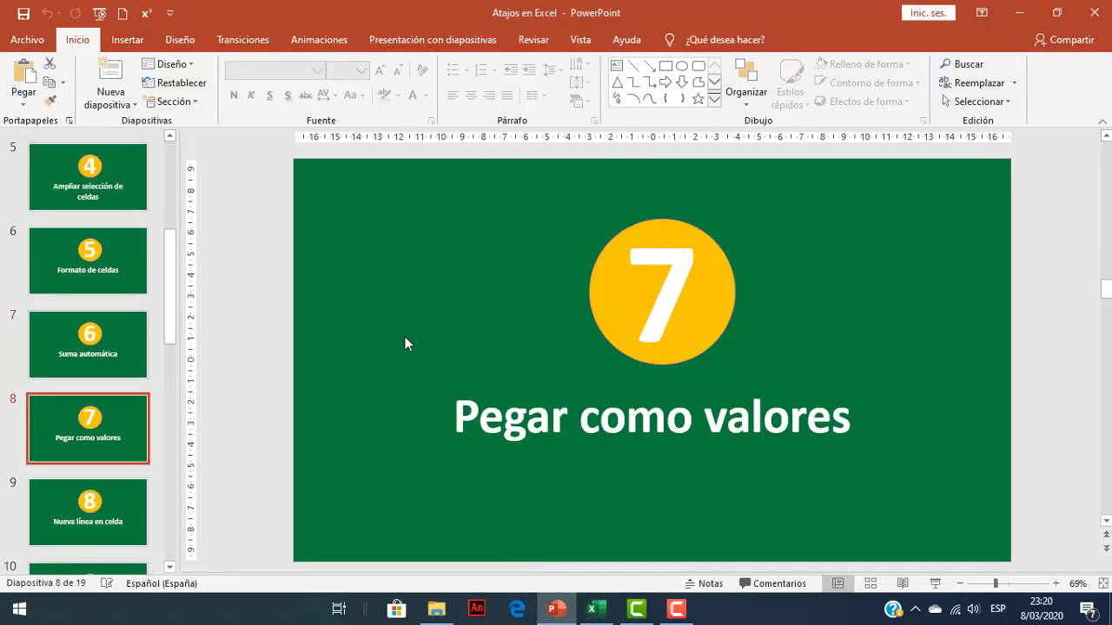
click(596, 609)
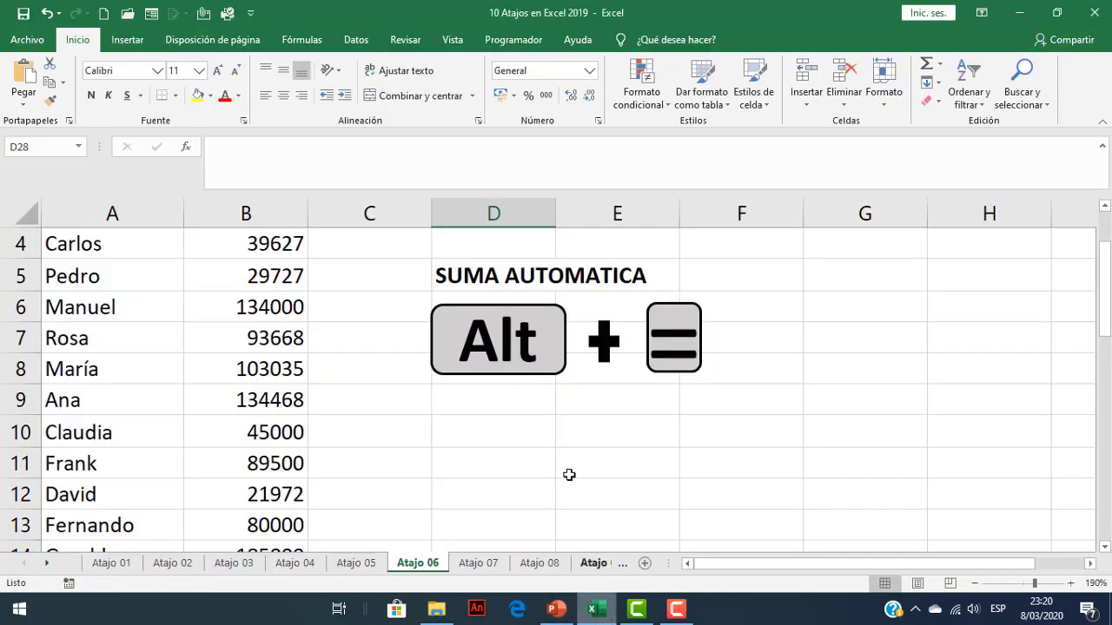
On Atajo 07, copy the B34 salary total and paste it into D34.
click(479, 562)
scroll(514, 474, up, 3)
scroll(464, 360, up, 6)
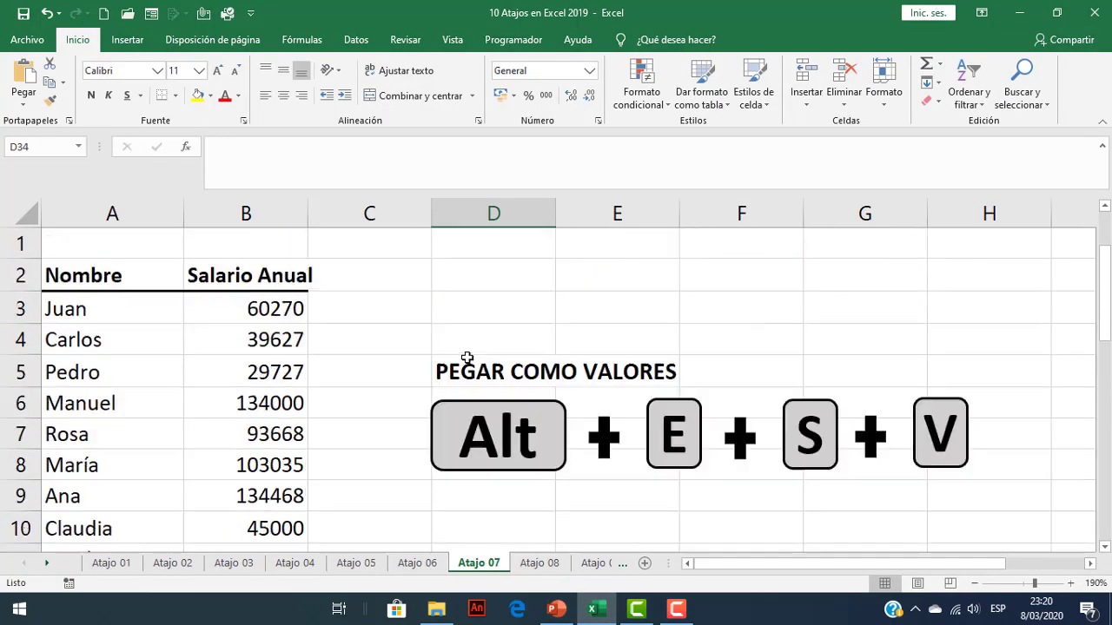
scroll(469, 359, down, 1)
scroll(468, 359, down, 1)
scroll(468, 359, up, 2)
scroll(468, 359, down, 2)
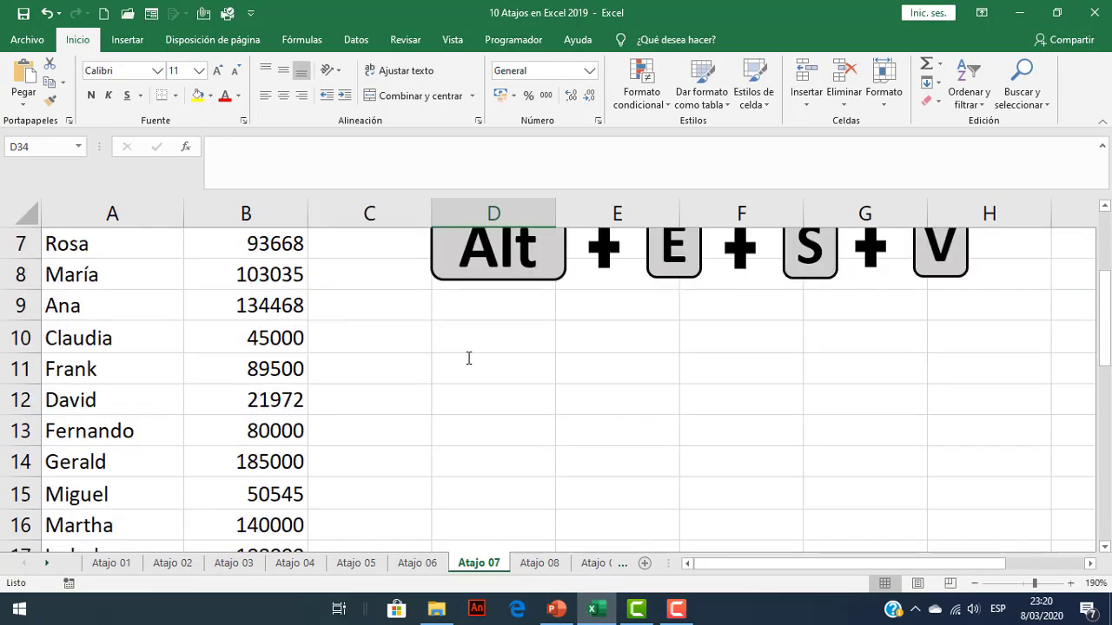
scroll(469, 358, up, 1)
scroll(521, 354, down, 7)
scroll(500, 374, down, 1)
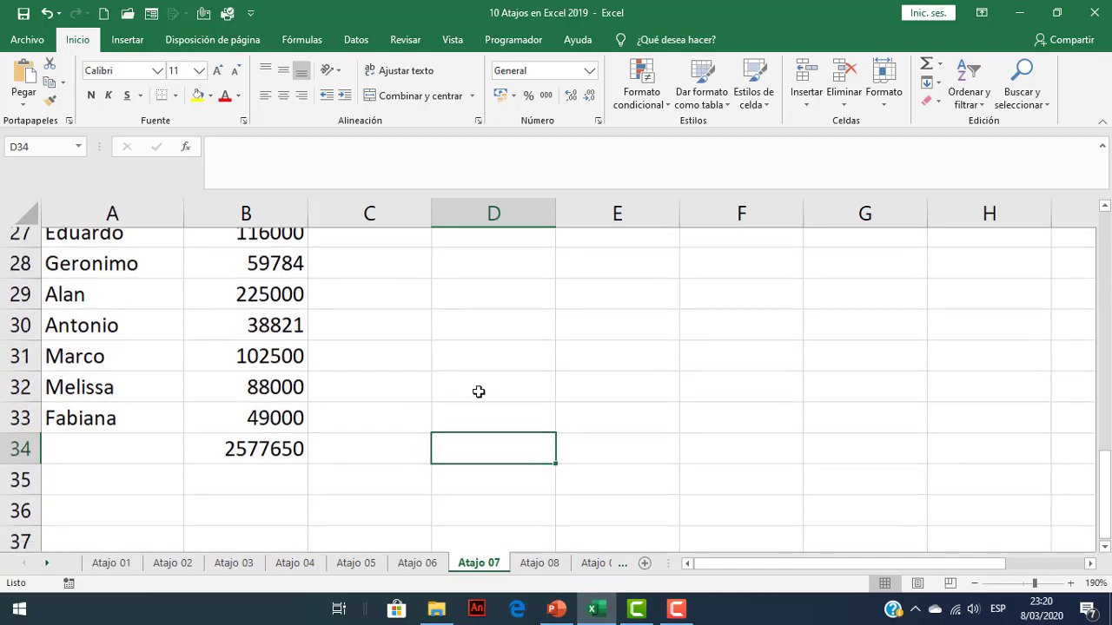
scroll(391, 408, down, 1)
click(276, 437)
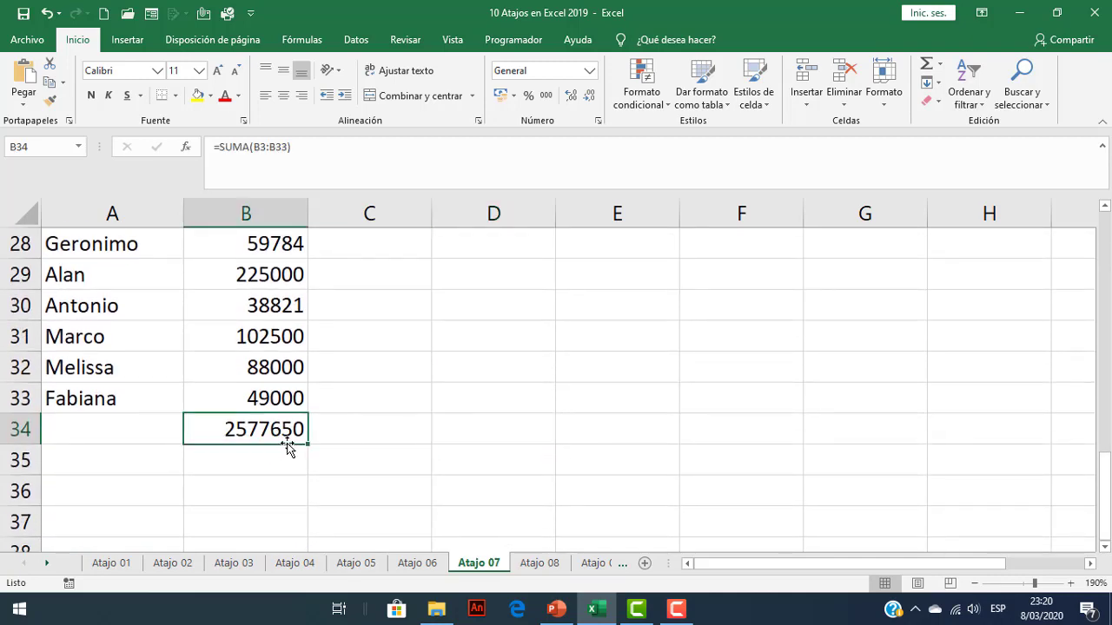
key(ctrl+c)
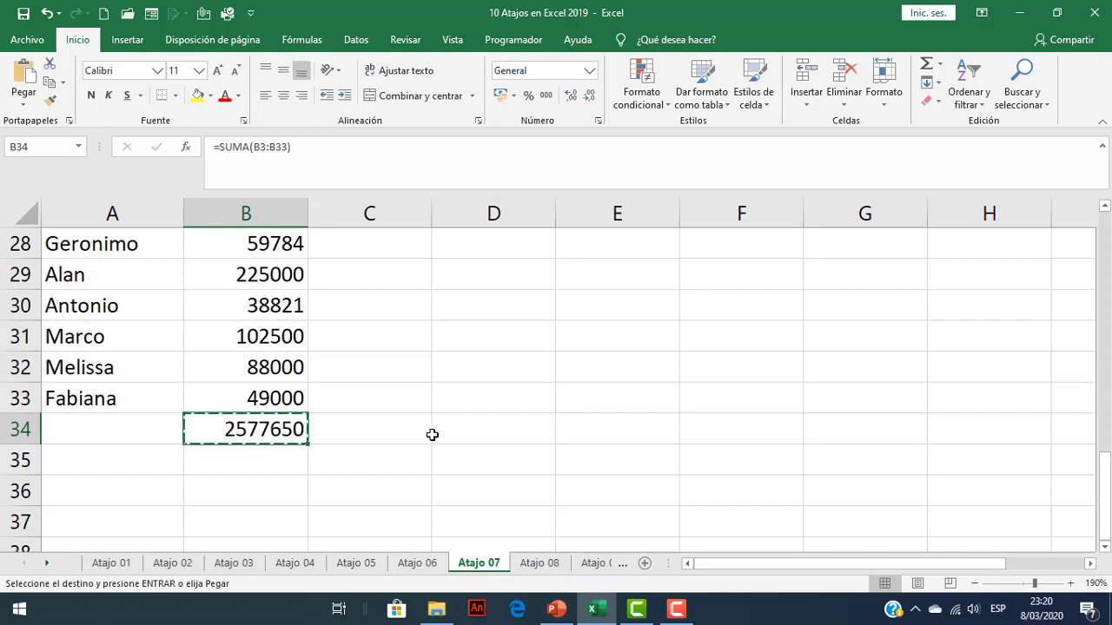
click(395, 432)
click(489, 432)
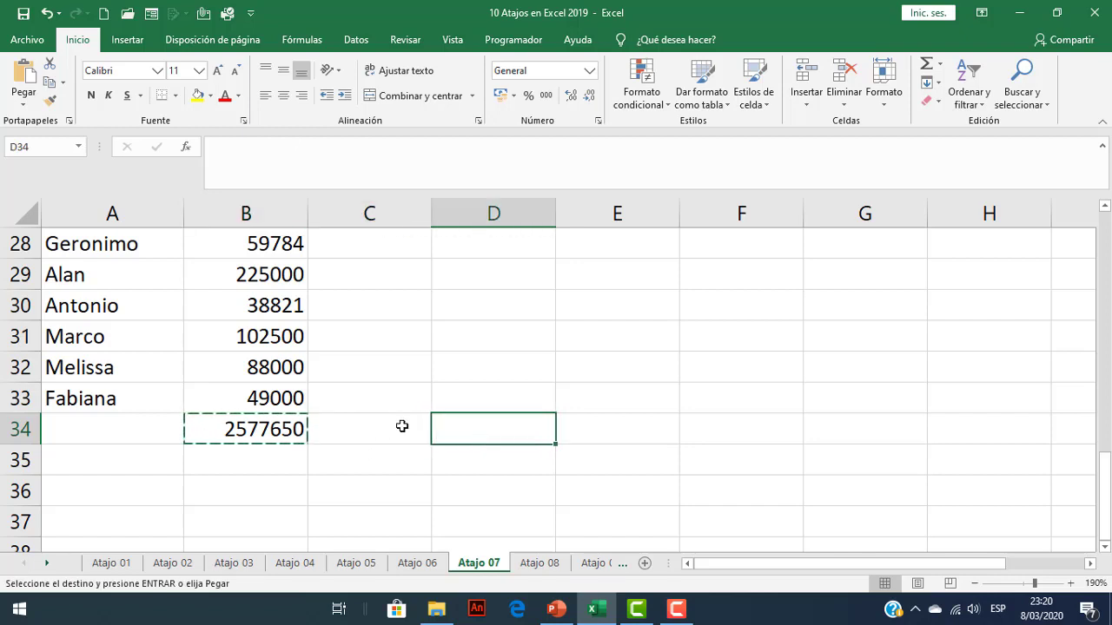
key(ctrl+v)
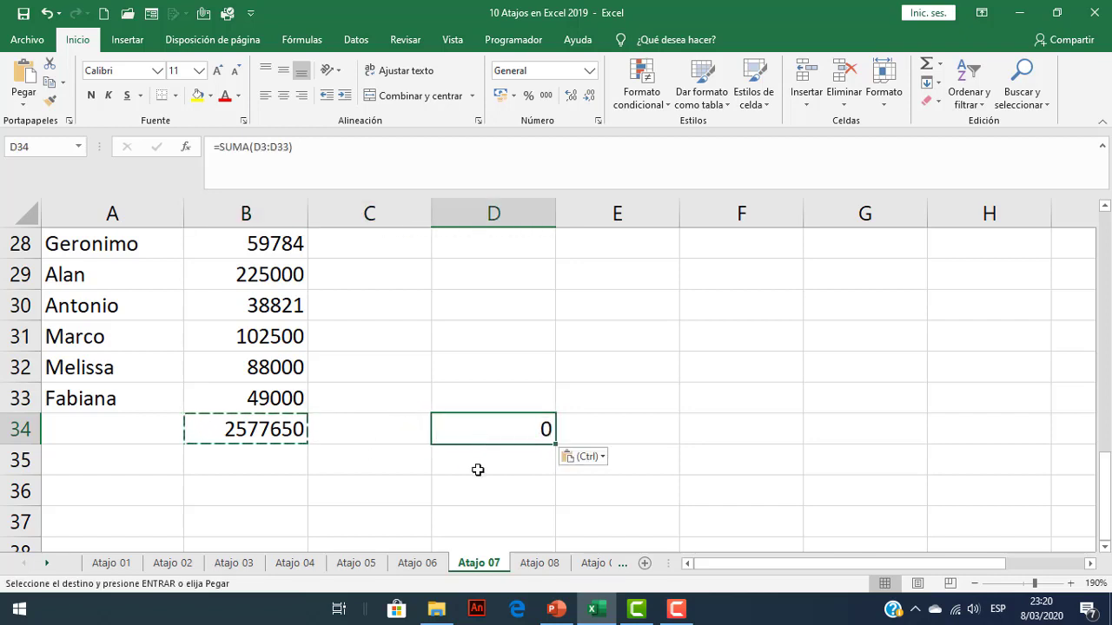
Check that D34 shows 0, then cancel the copy and undo the paste.
click(477, 466)
click(472, 432)
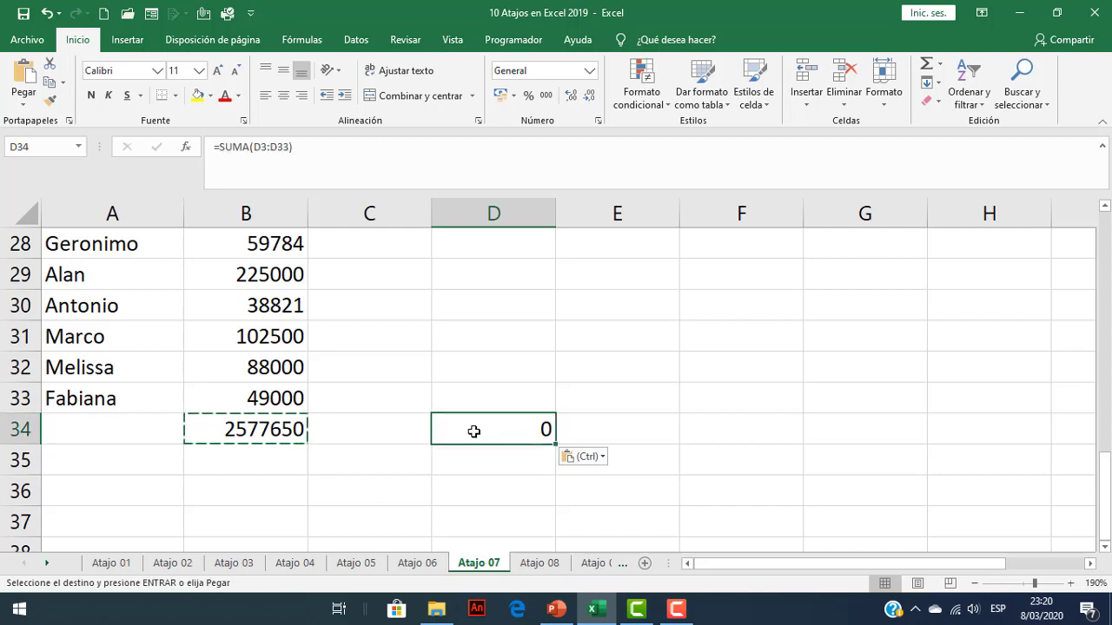
click(397, 277)
click(516, 426)
key(Escape)
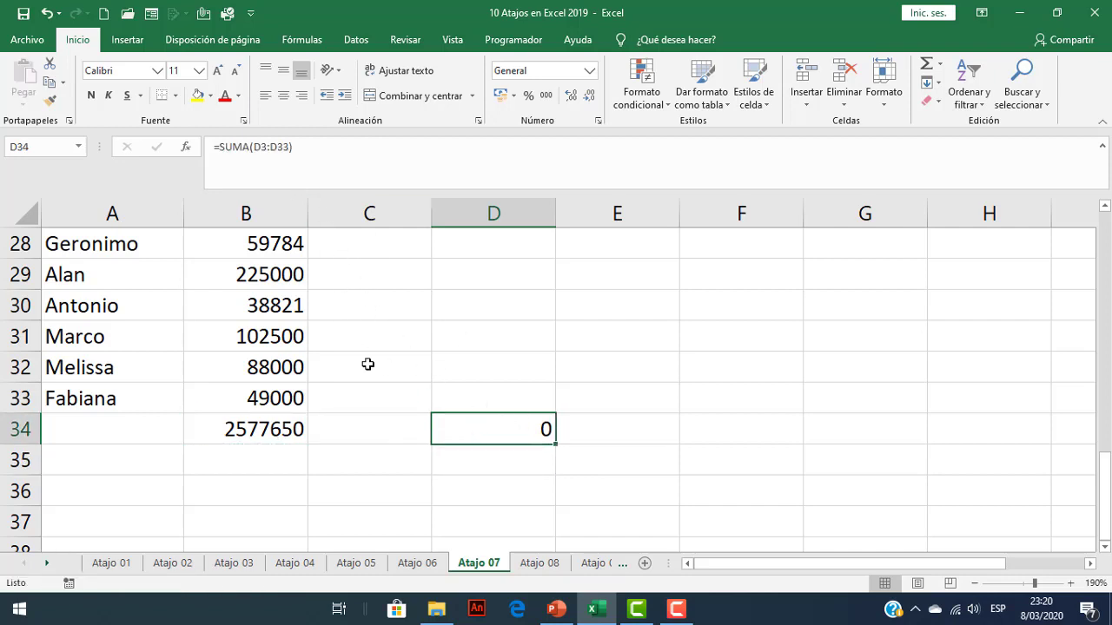
key(ctrl+z)
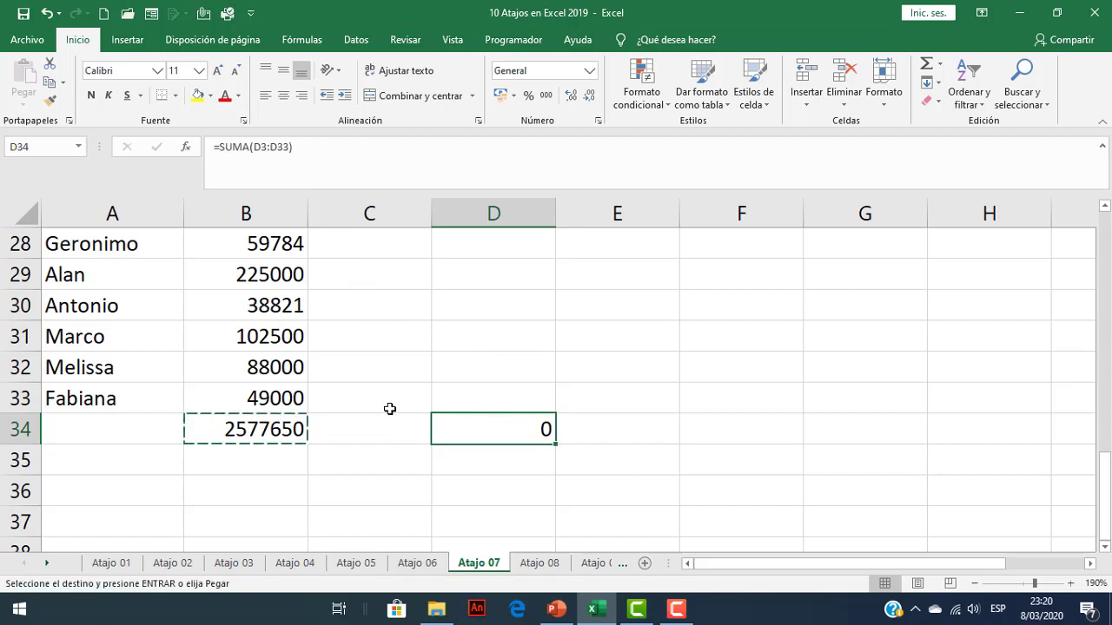
key(Escape)
click(419, 454)
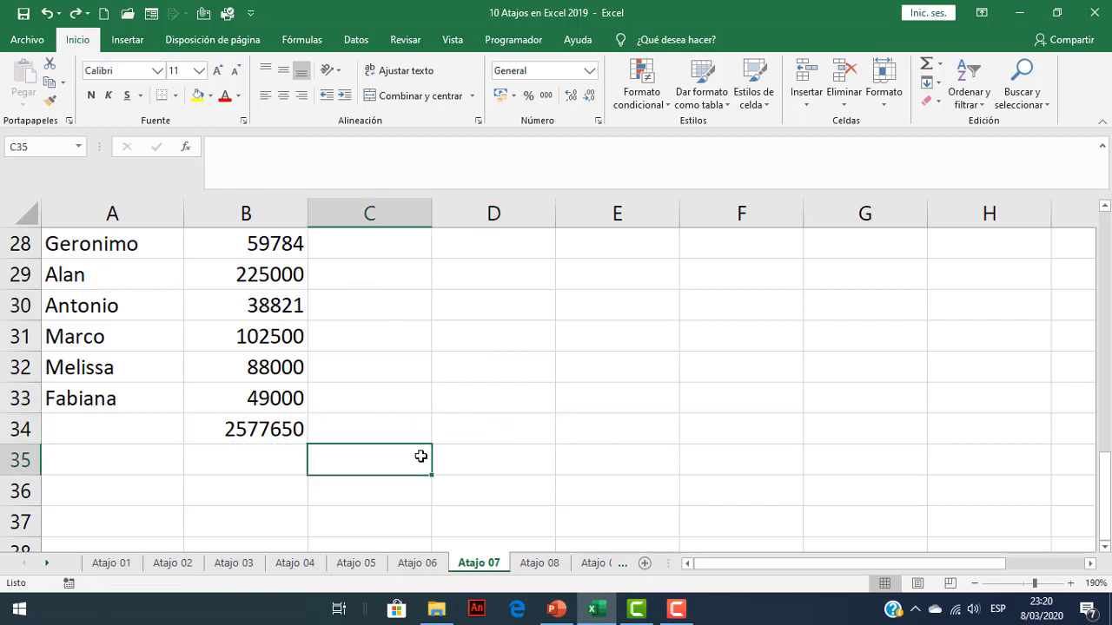
Copy the B34 total 2577650 again and select D34 as the destination.
click(306, 425)
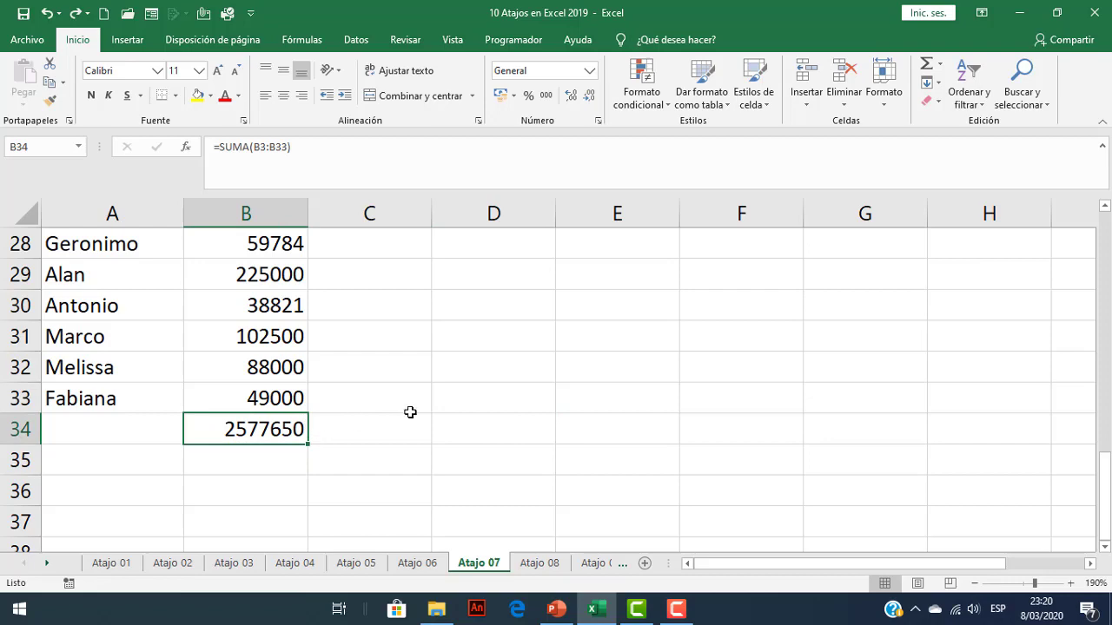
scroll(409, 412, up, 2)
scroll(449, 402, up, 7)
scroll(469, 387, down, 1)
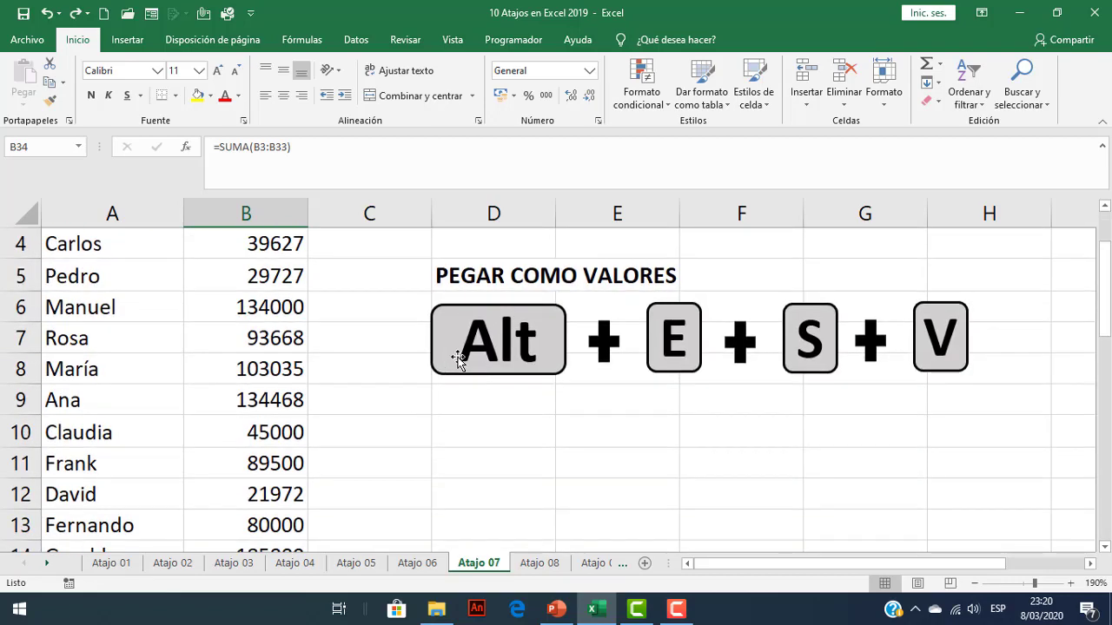
scroll(550, 343, down, 3)
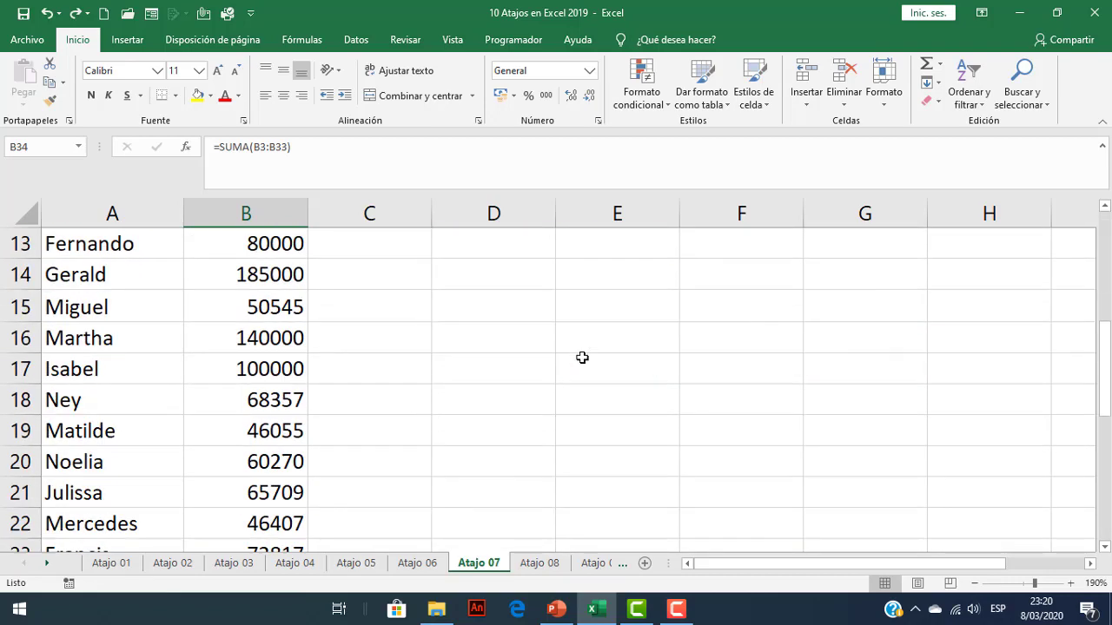
scroll(578, 357, down, 4)
scroll(581, 357, down, 1)
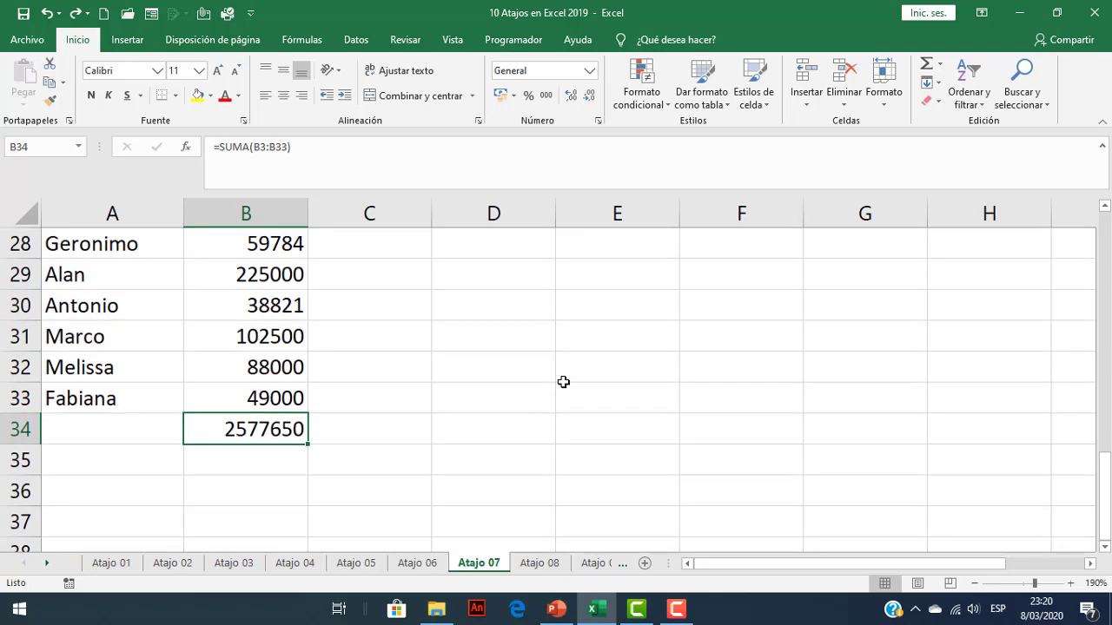
key(ctrl+c)
click(465, 431)
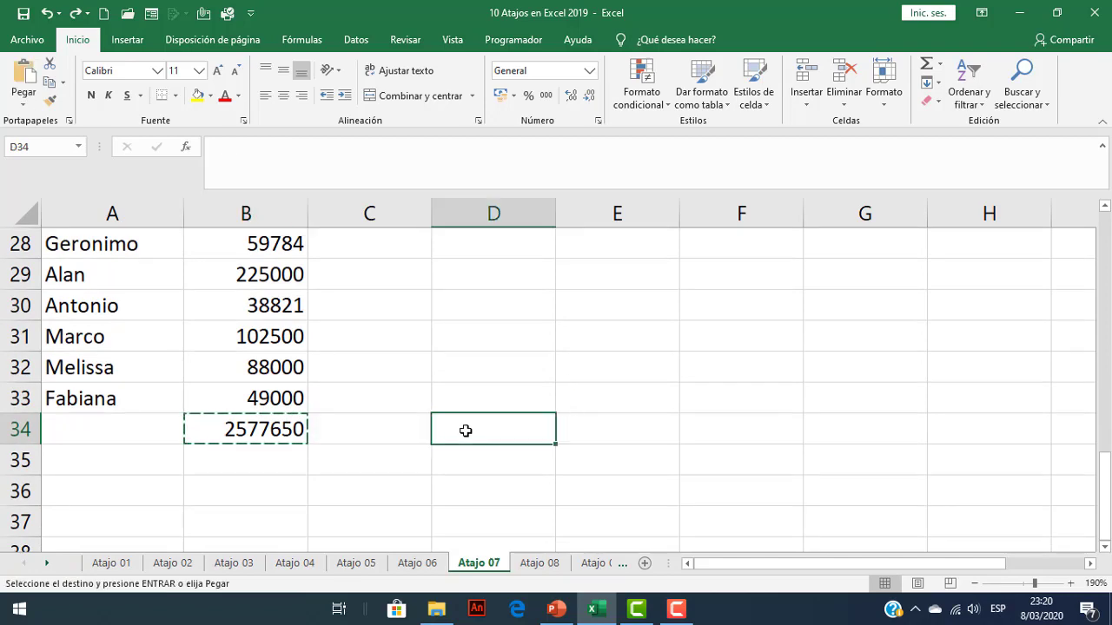
scroll(463, 425, up, 4)
scroll(461, 423, up, 4)
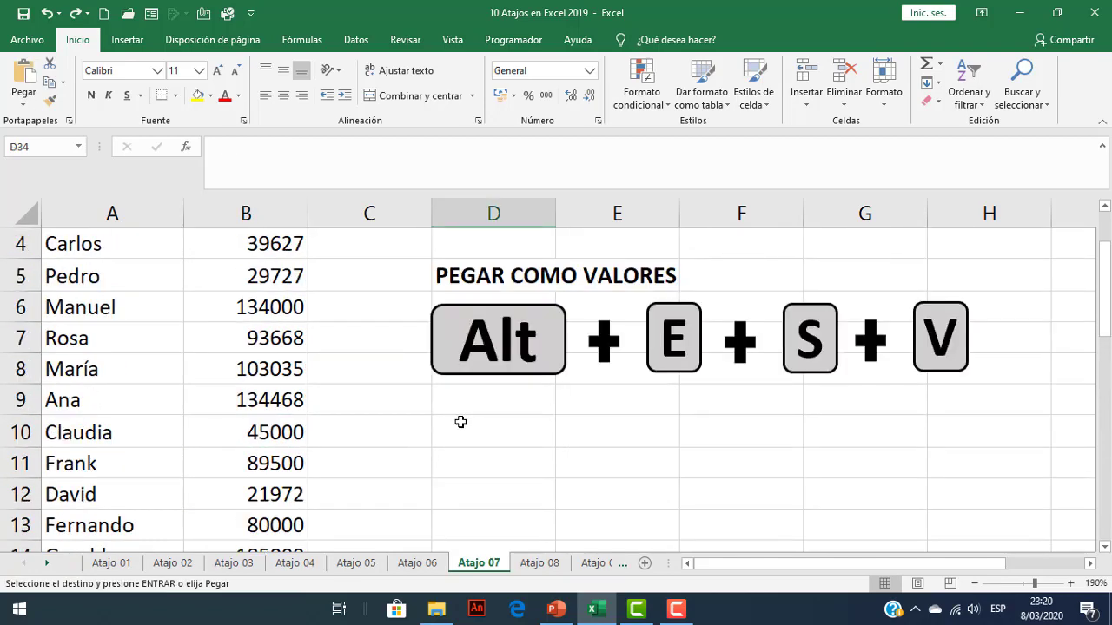
scroll(461, 422, down, 6)
scroll(459, 423, down, 2)
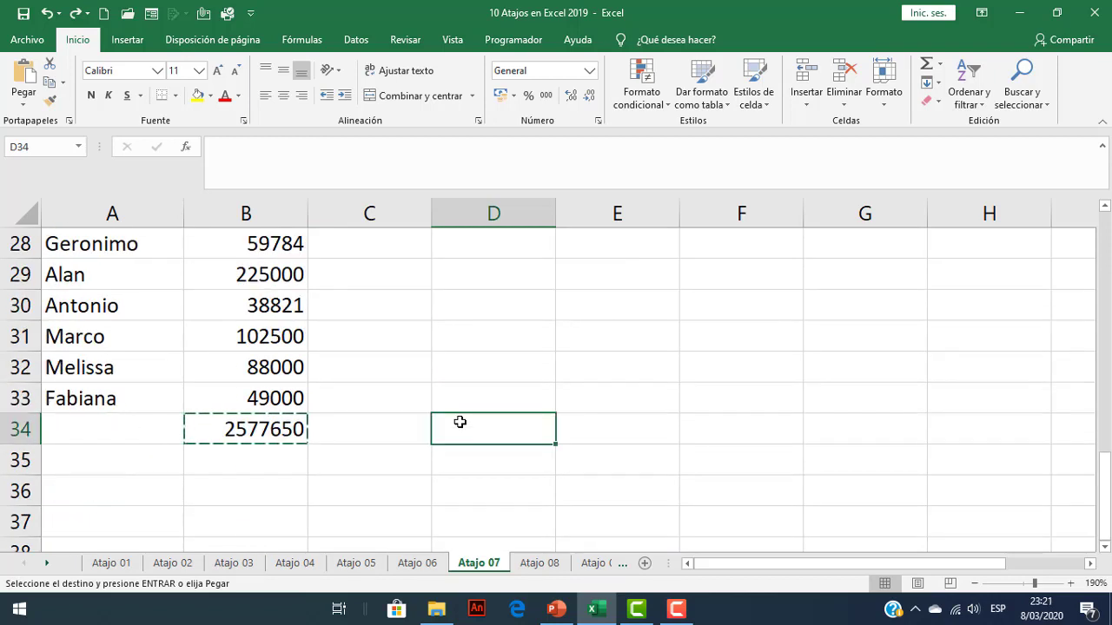
Paste only the value 2577650 into D34 using Pegado especial with Valores.
key(alt)
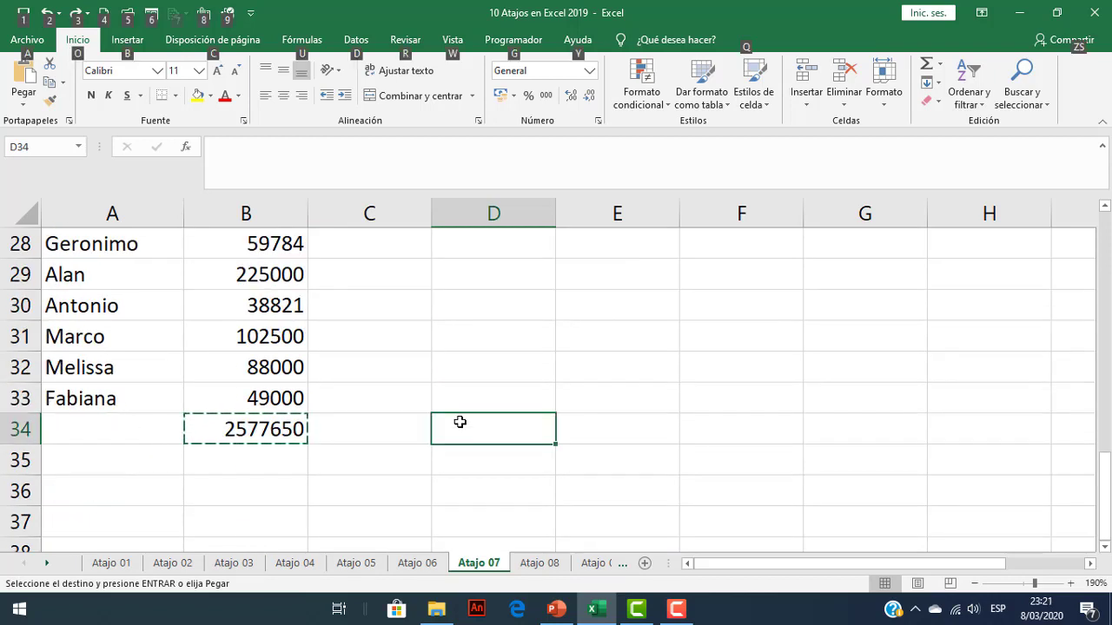
key(e)
key(s)
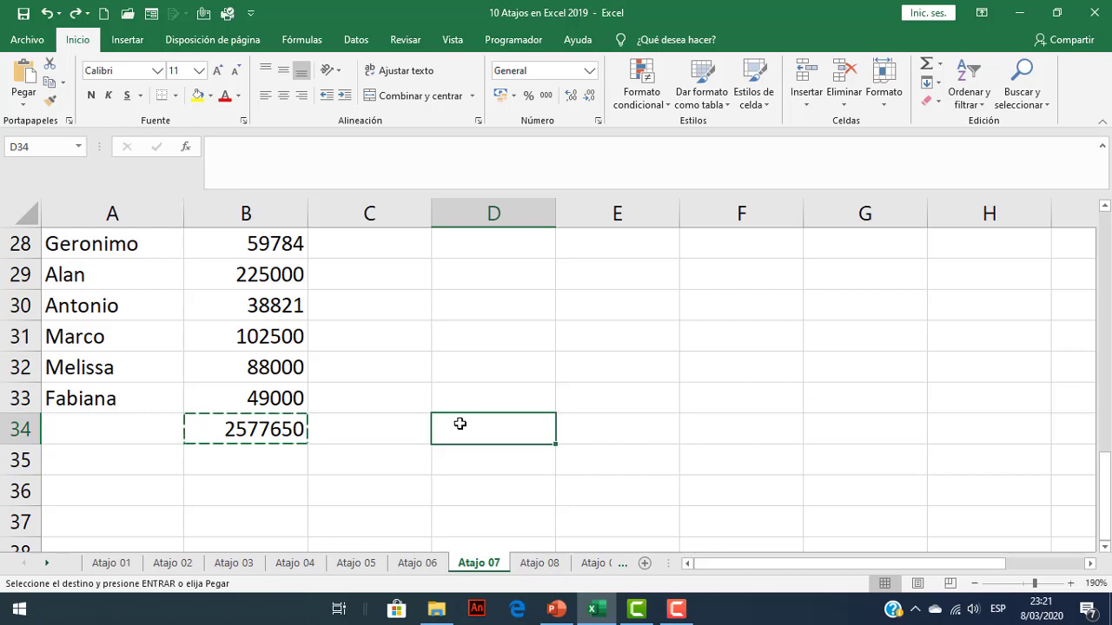
key(alt+e)
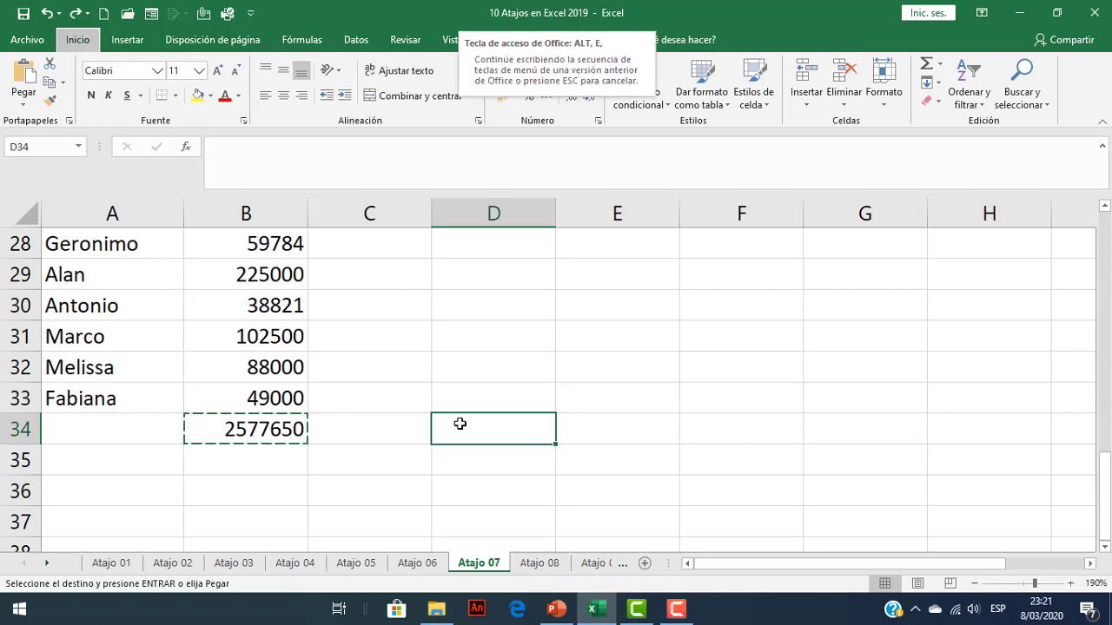
key(s)
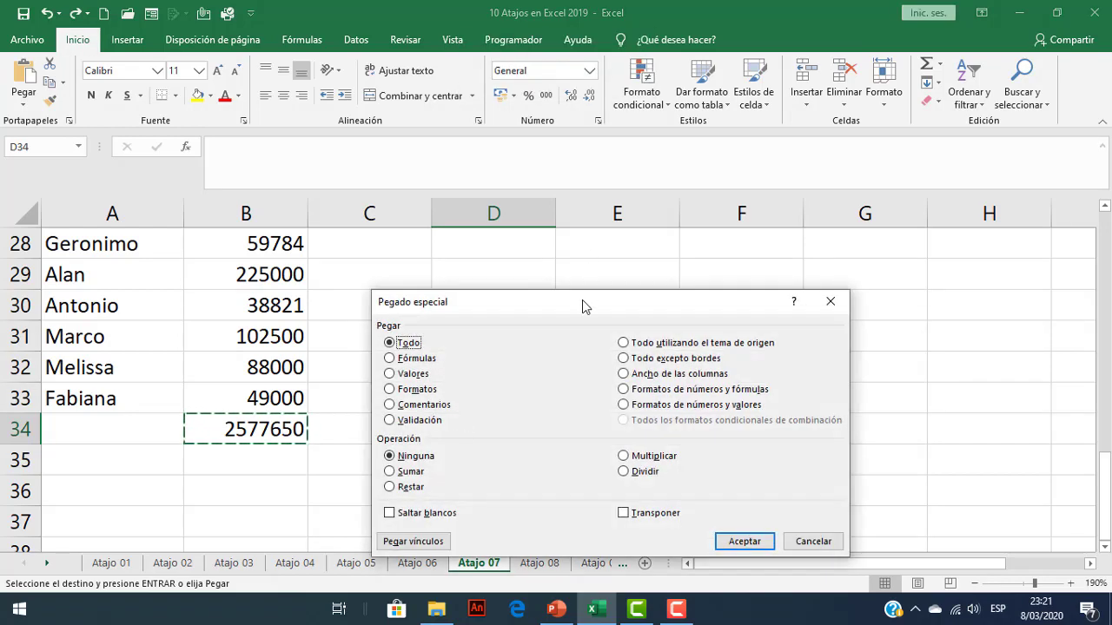
drag(582, 299, 752, 230)
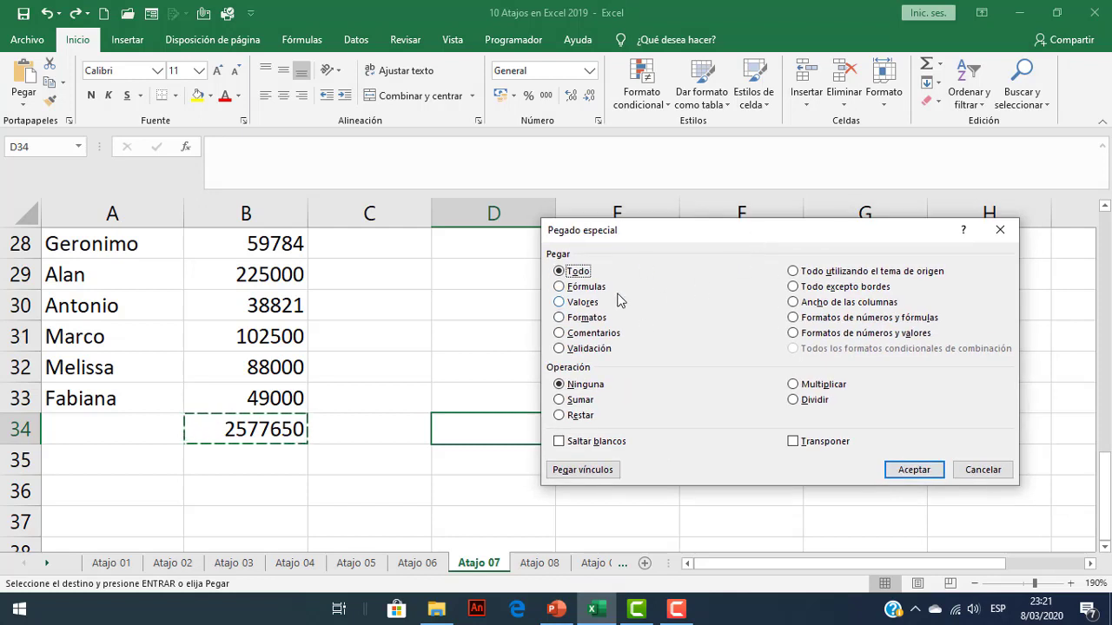
click(579, 302)
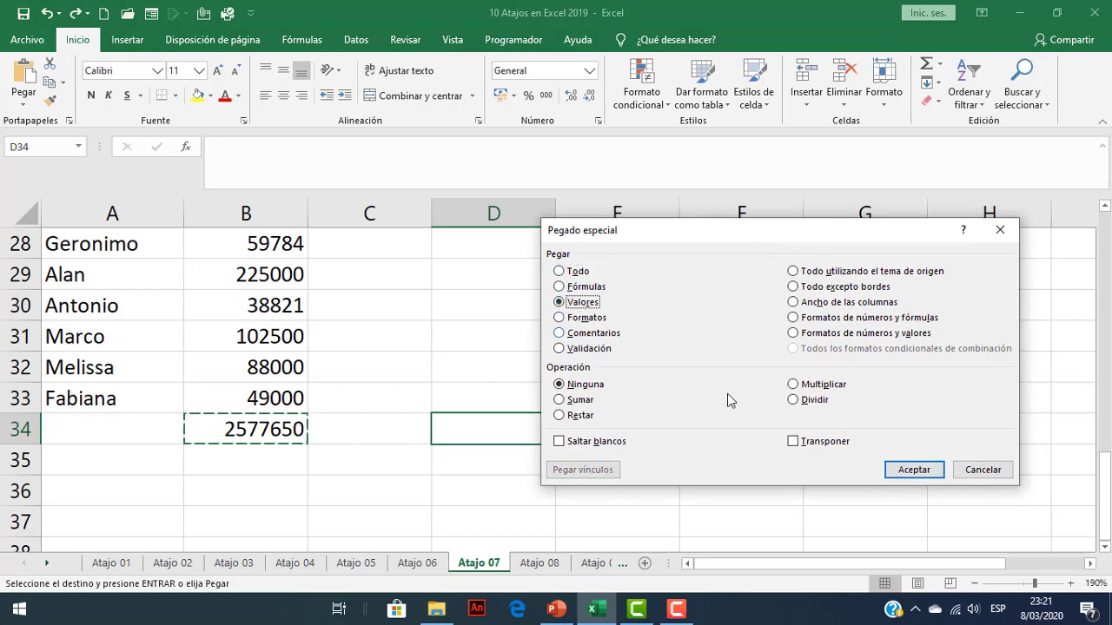
click(907, 469)
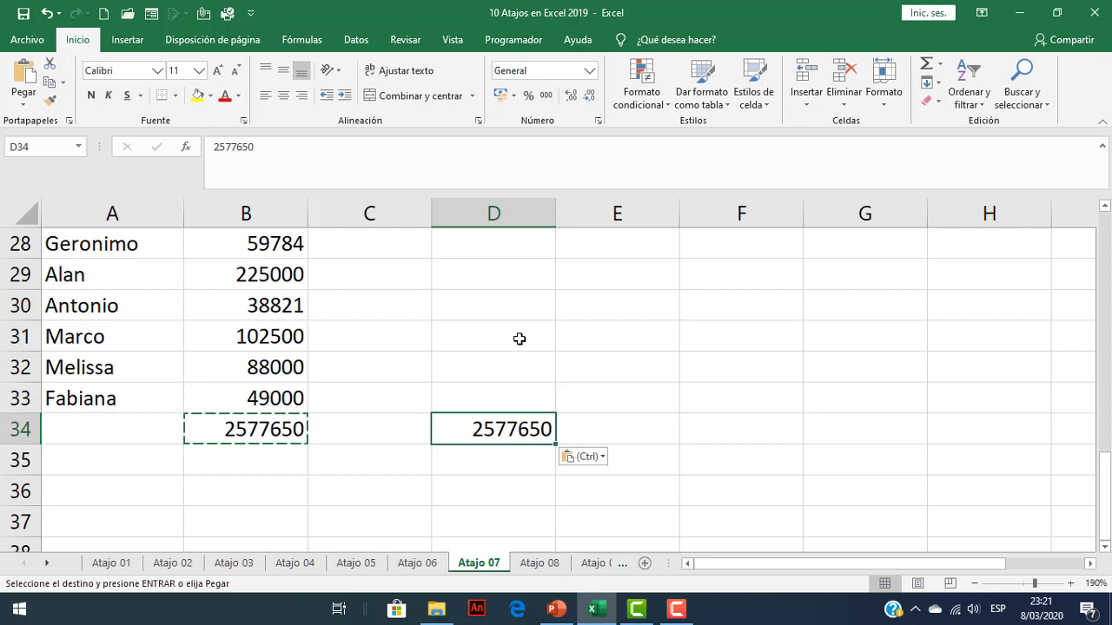
key(Escape)
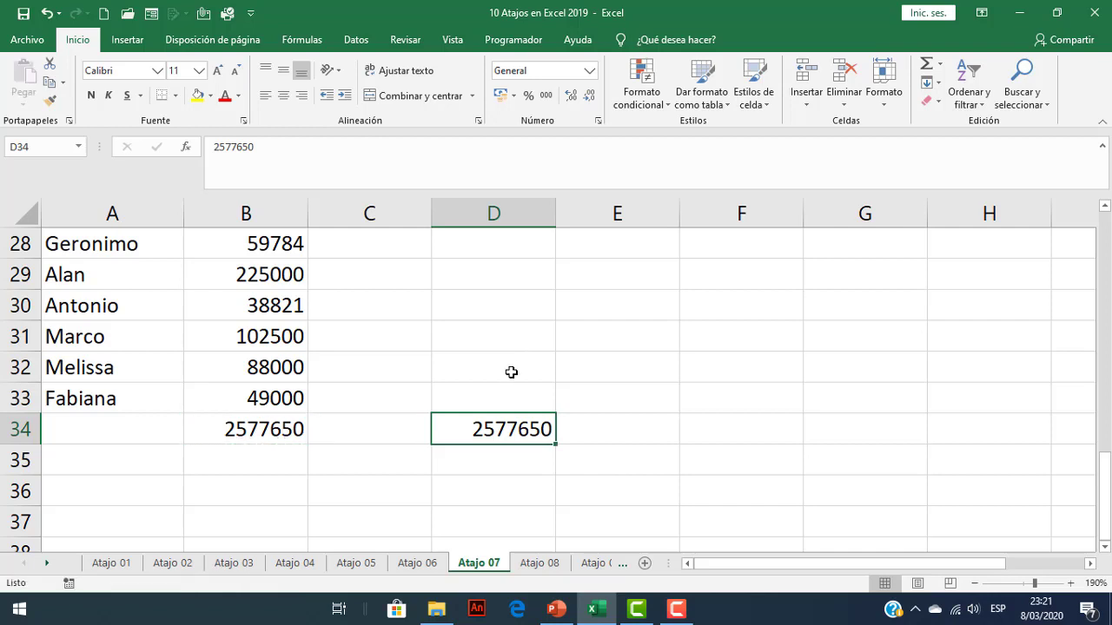
Review the pasted value and switch to the PowerPoint presentation.
scroll(511, 383, up, 9)
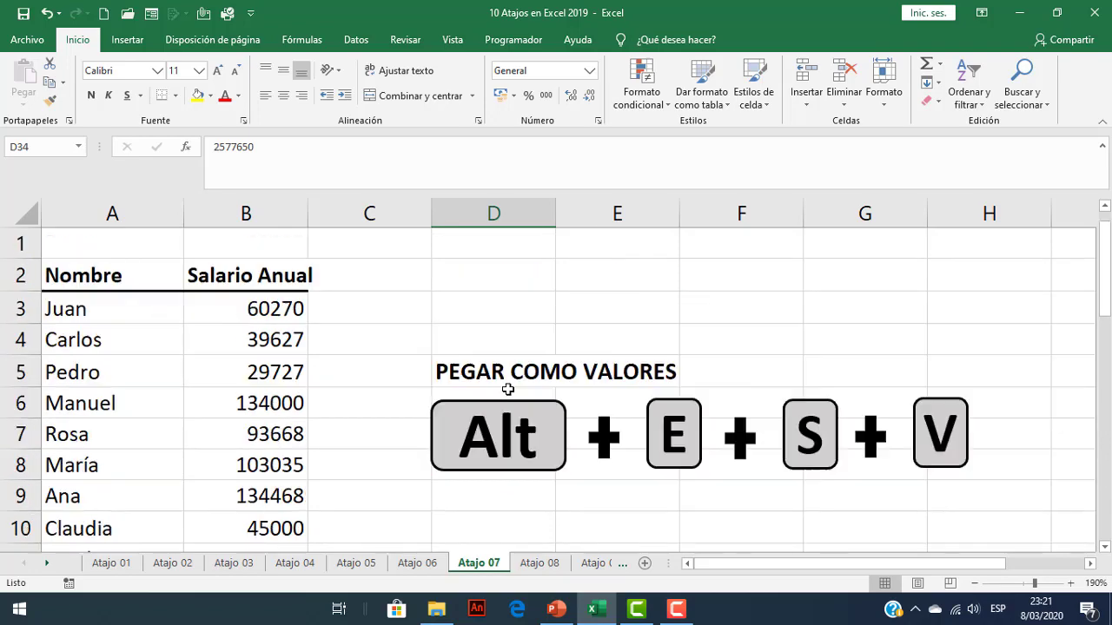
scroll(508, 389, down, 1)
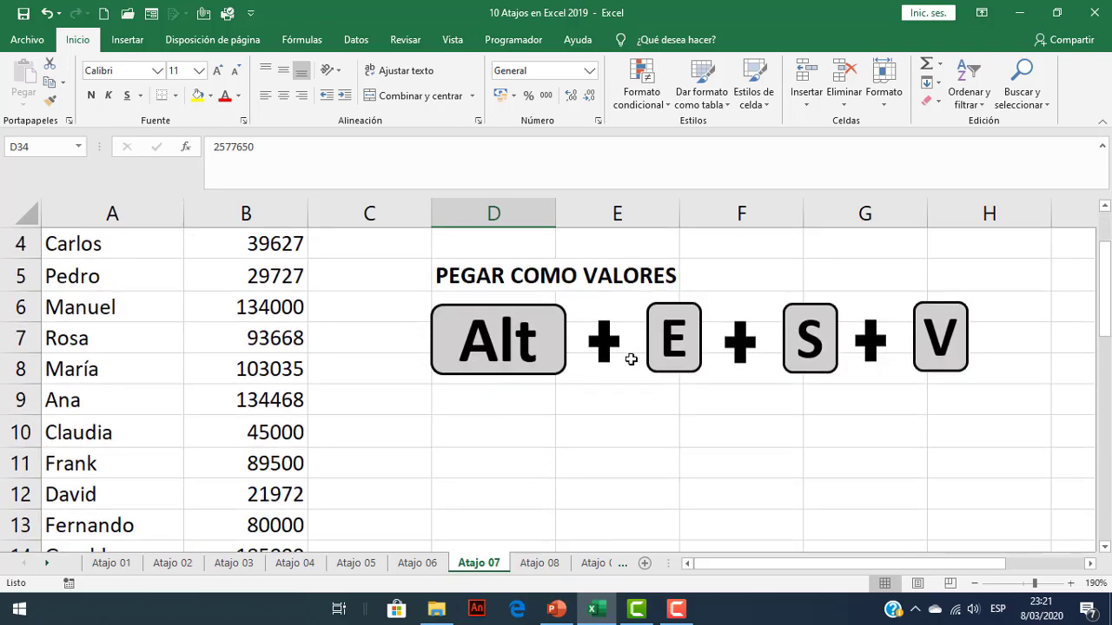
scroll(533, 392, down, 1)
scroll(534, 396, up, 1)
scroll(534, 395, down, 3)
scroll(533, 395, down, 1)
scroll(533, 396, down, 1)
scroll(533, 394, down, 2)
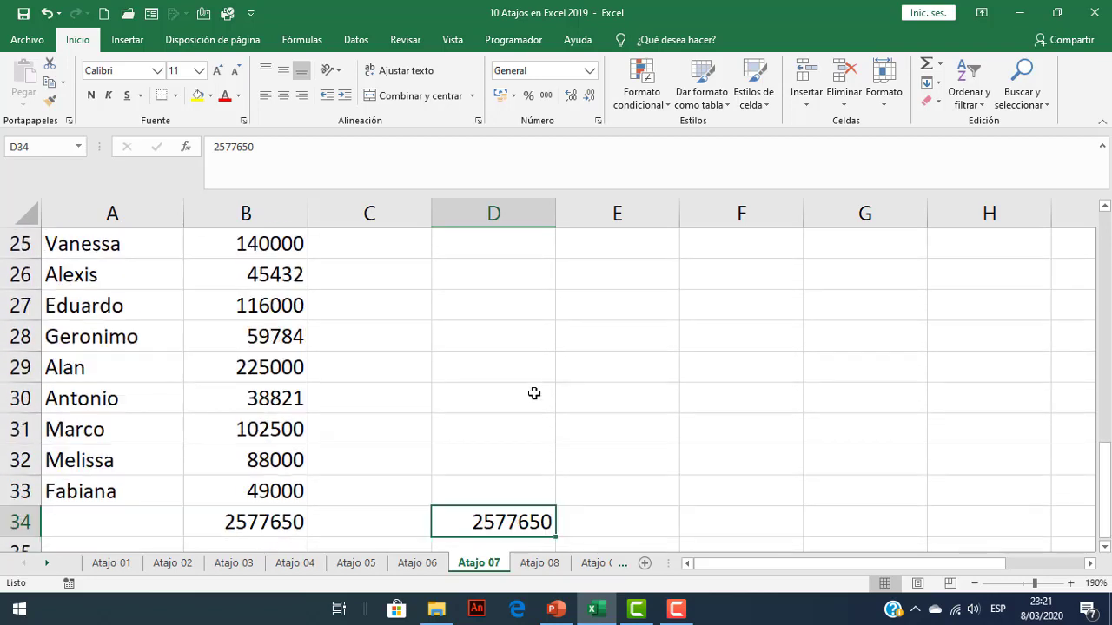
scroll(534, 394, down, 1)
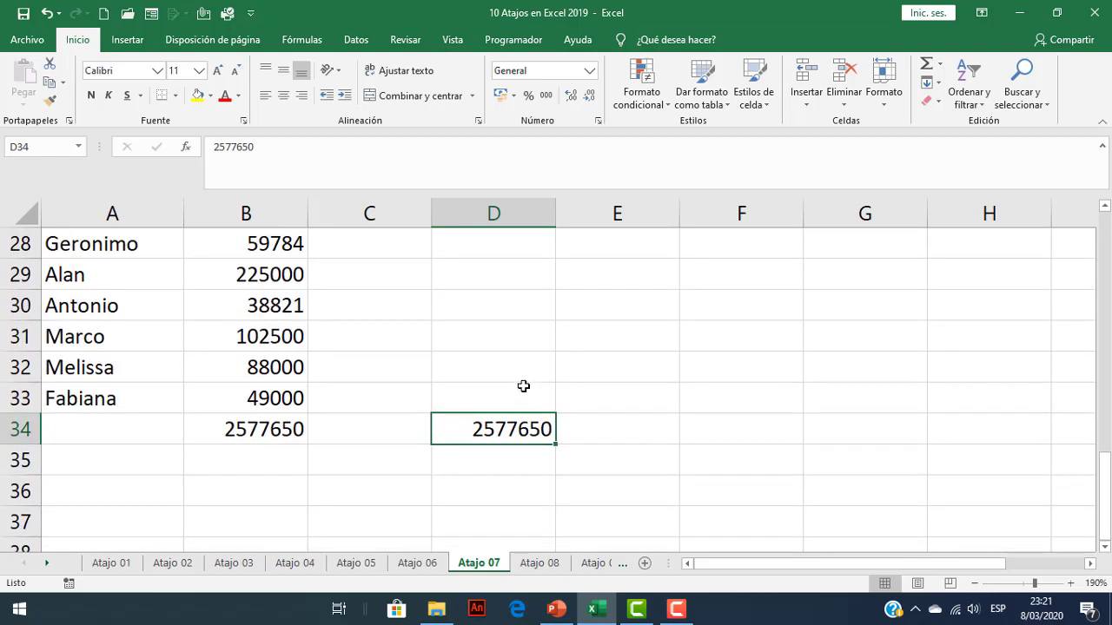
click(482, 365)
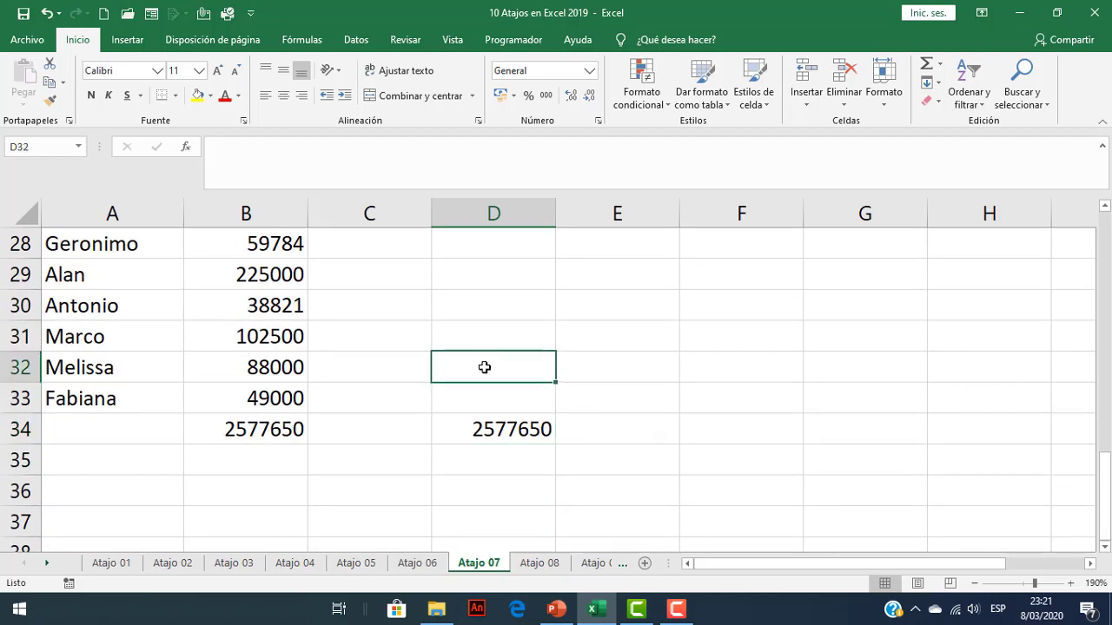
click(556, 609)
Show slide 9 'Nueva línea en celda', then open Excel's Atajo 08 sheet.
click(130, 520)
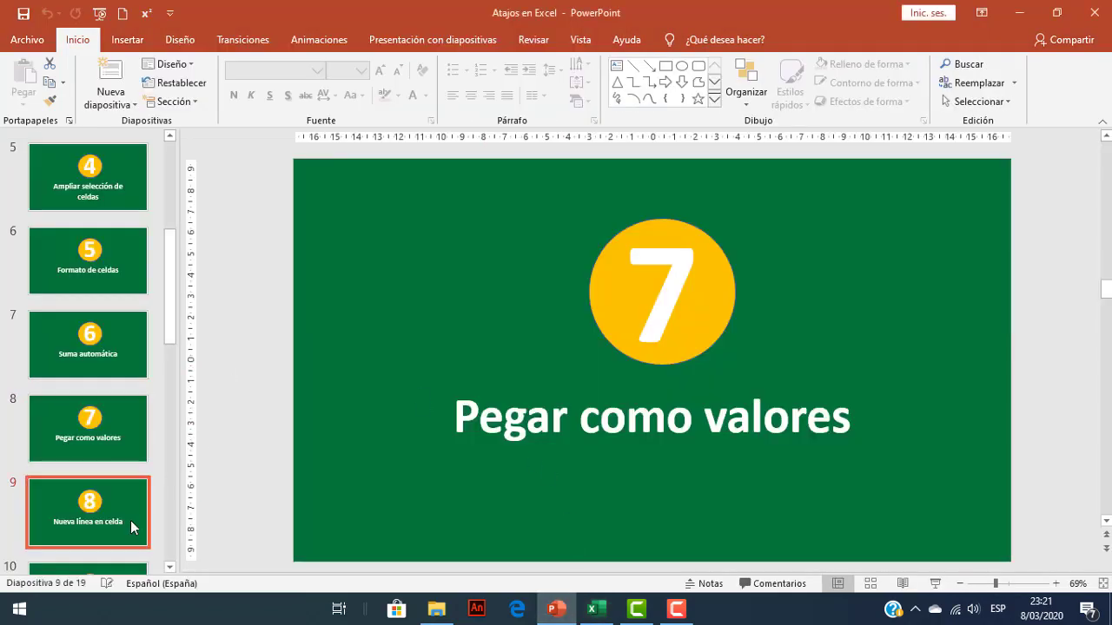
click(595, 609)
click(539, 562)
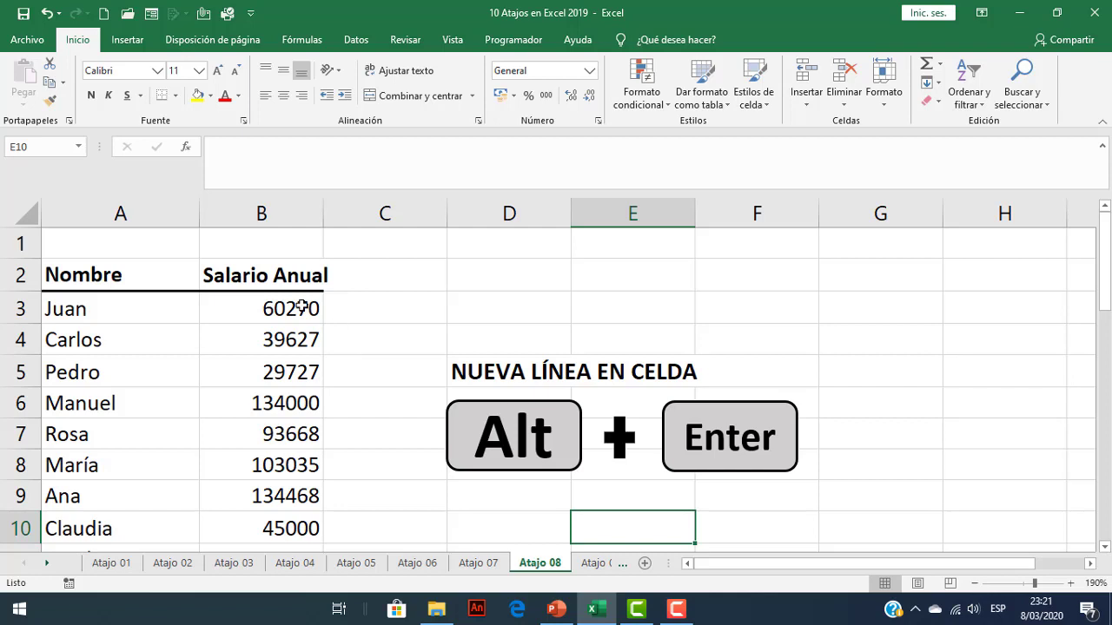
Add a second line '(Primer Nombre)' under Nombre in cell A2.
click(137, 264)
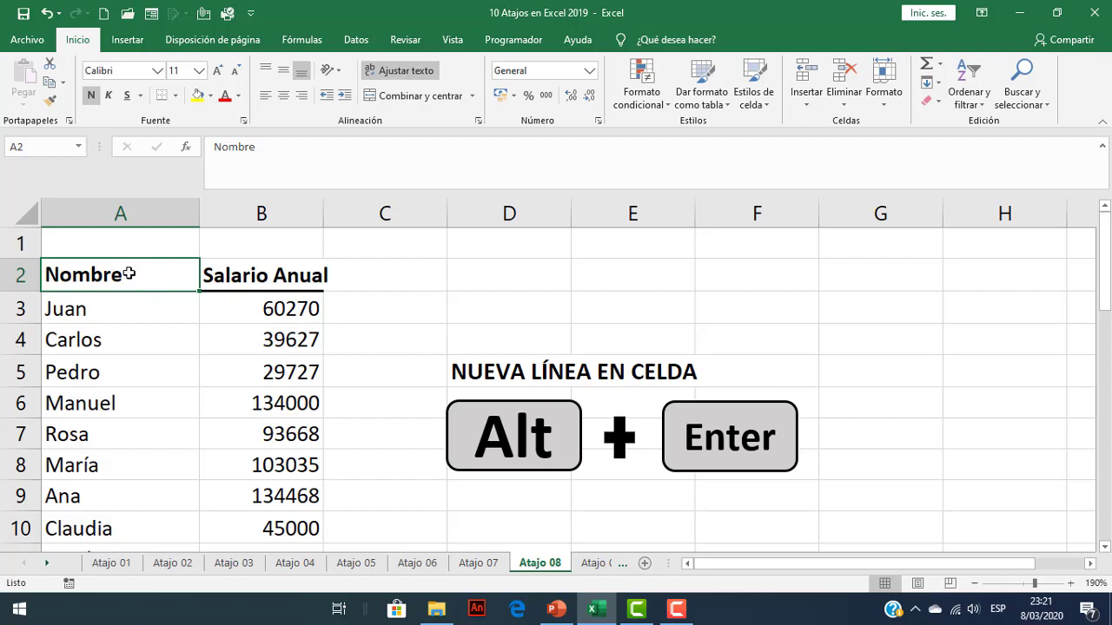
double_click(135, 276)
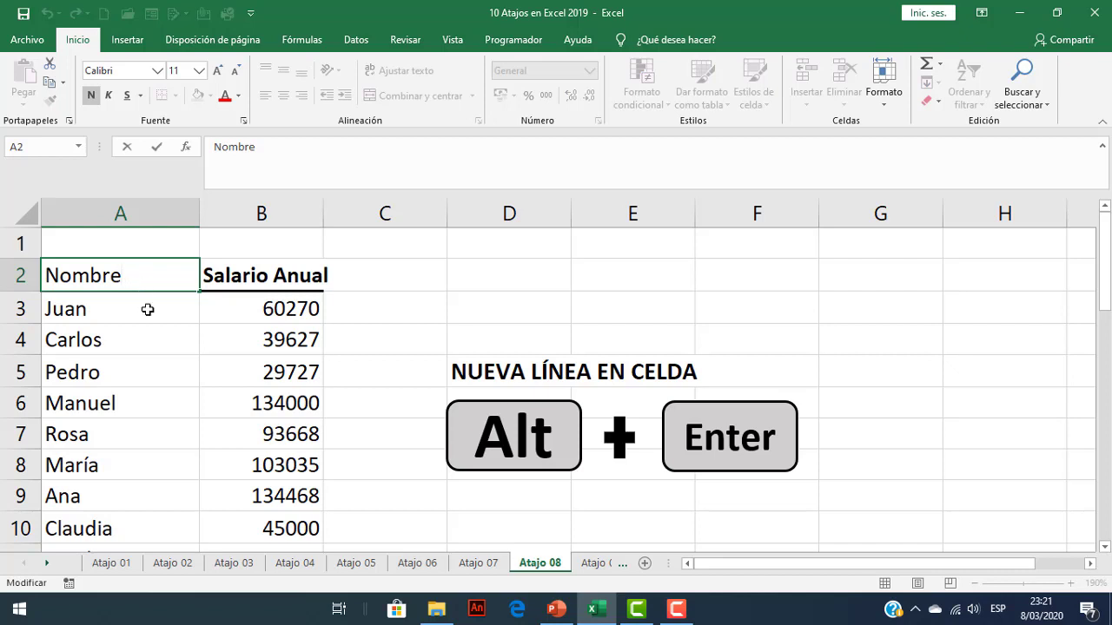
key(alt+Return)
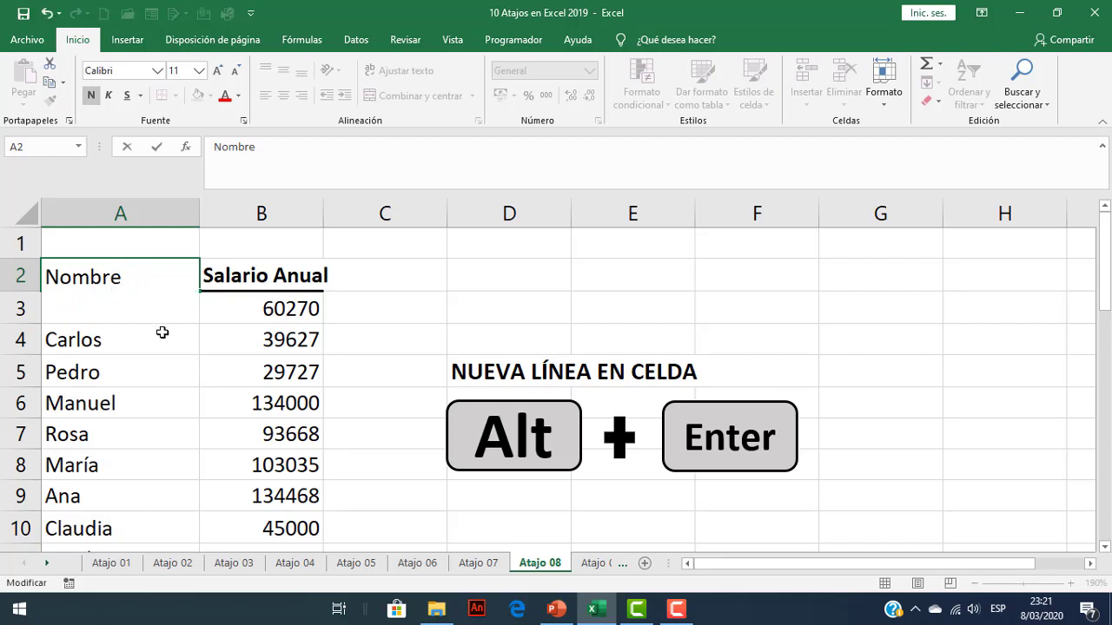
text(()
text(pRI)
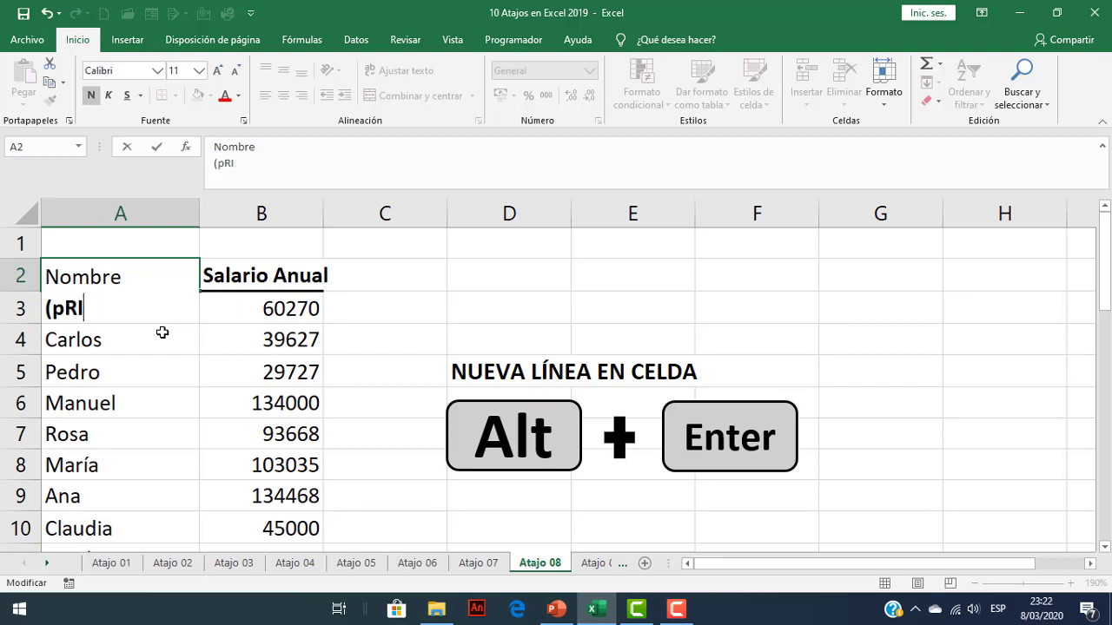
key(BackSpace)
key(BackSpace)
text(Pedro)
key(BackSpace)
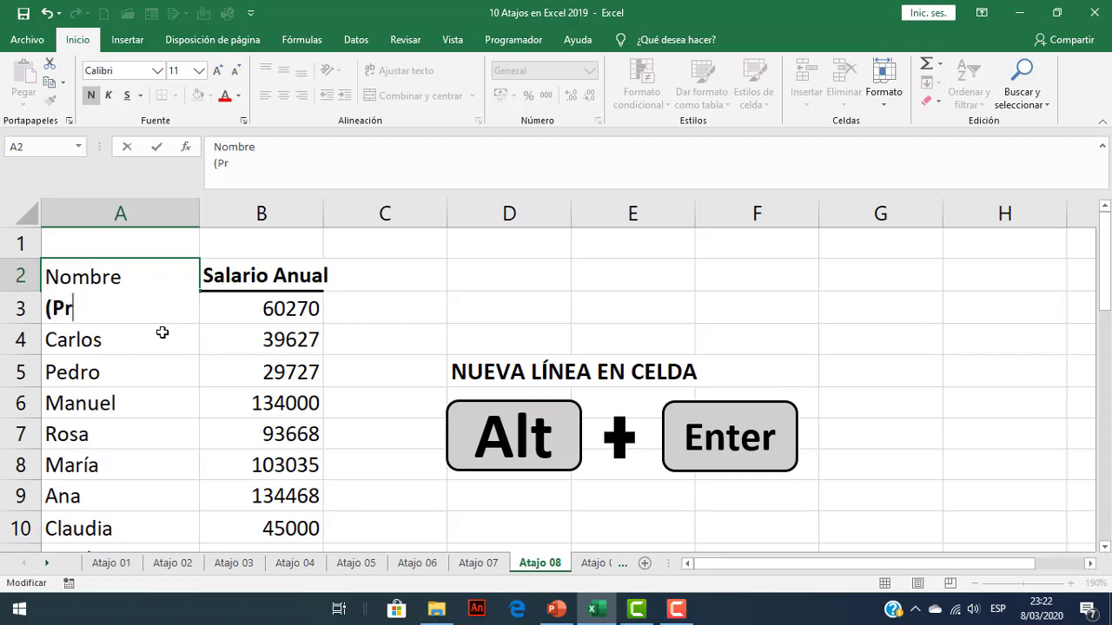
text(imer B)
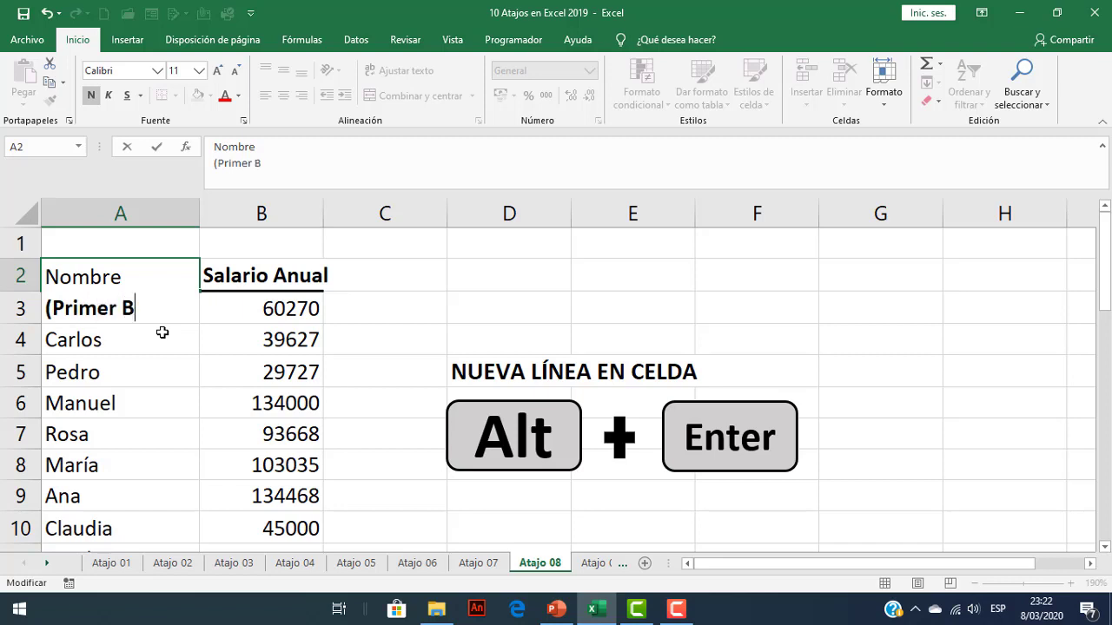
key(BackSpace)
text(n)
key(BackSpace)
text(Nombre)
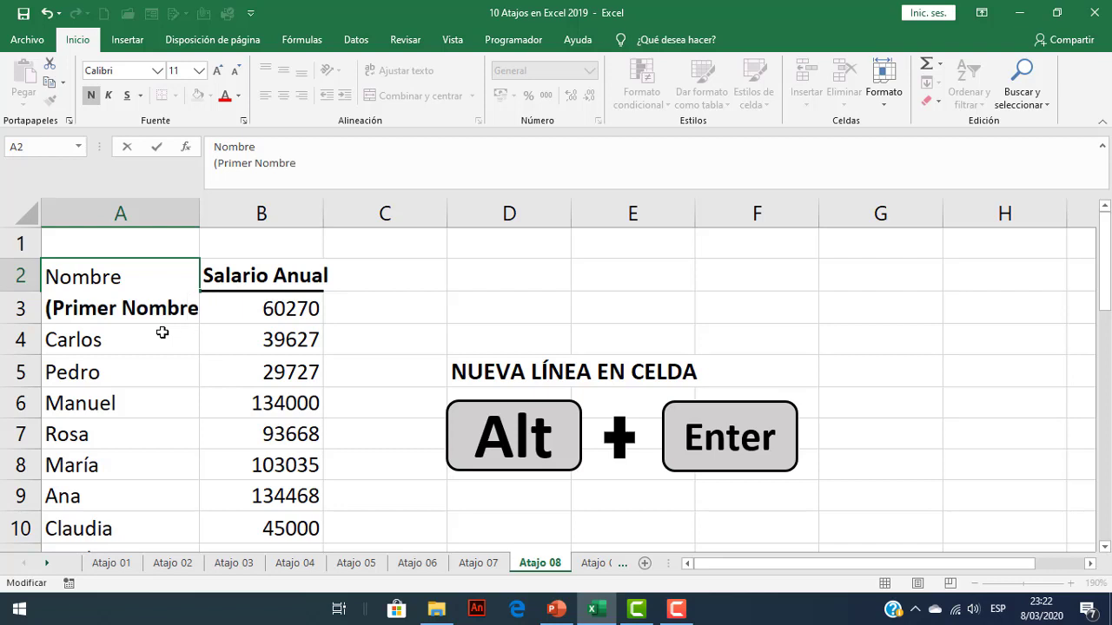
text())
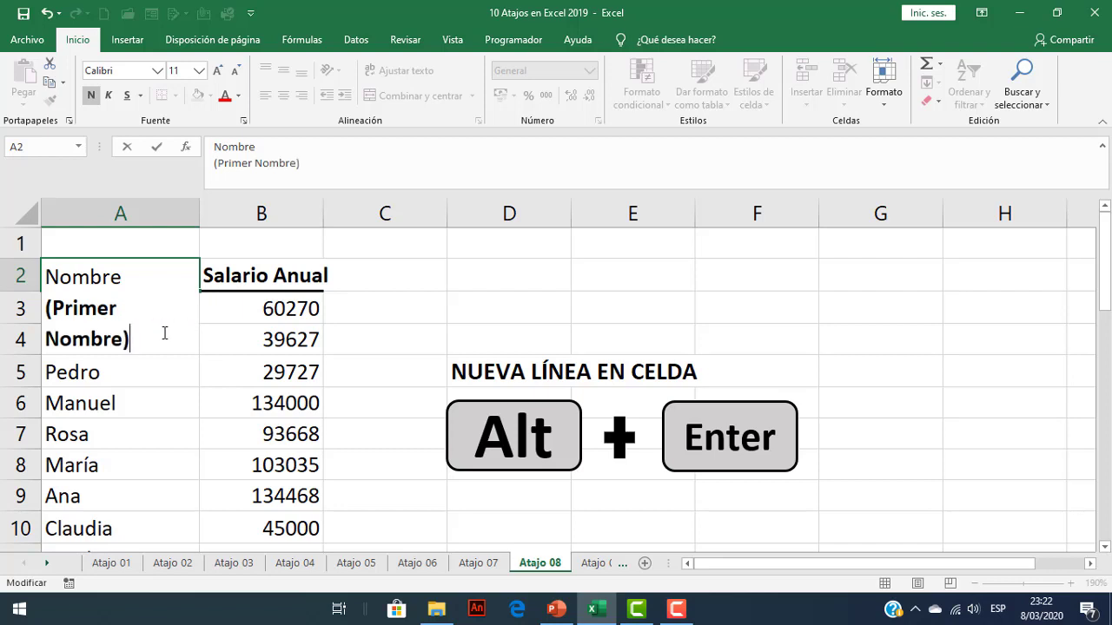
Shrink '(Primer Nombre)' to font size 9 and confirm the two-line header.
drag(131, 339, 36, 301)
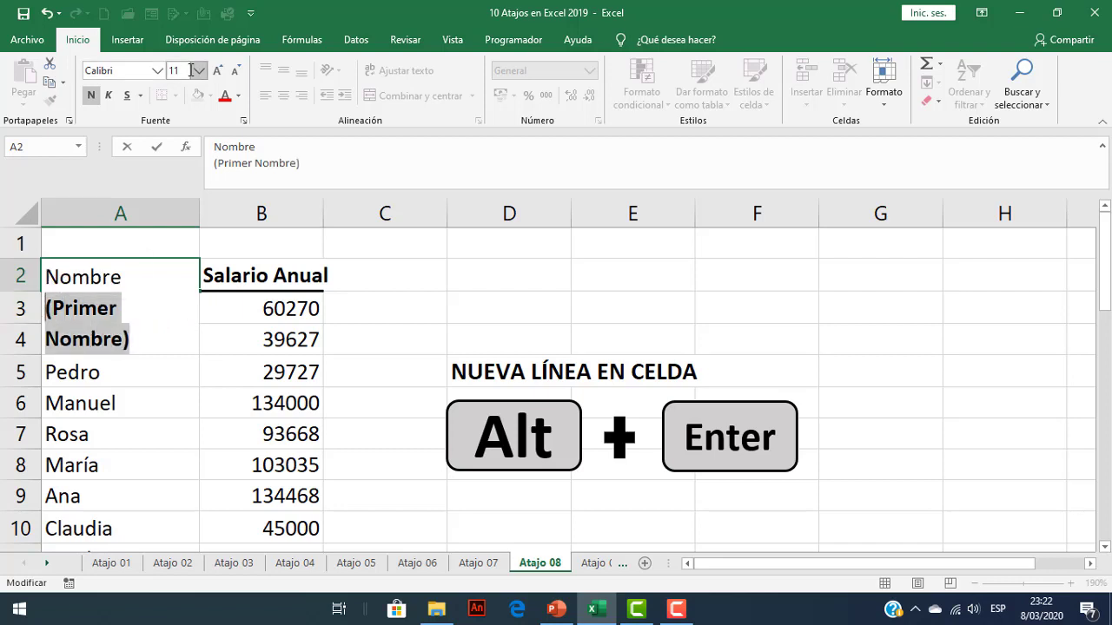
click(235, 75)
click(235, 76)
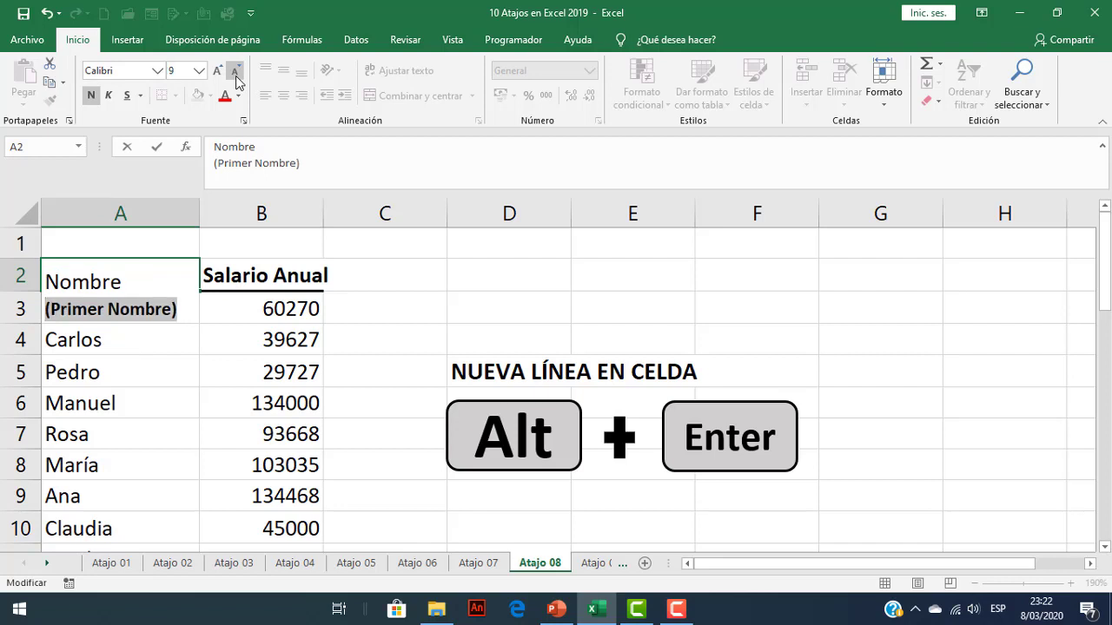
key(Return)
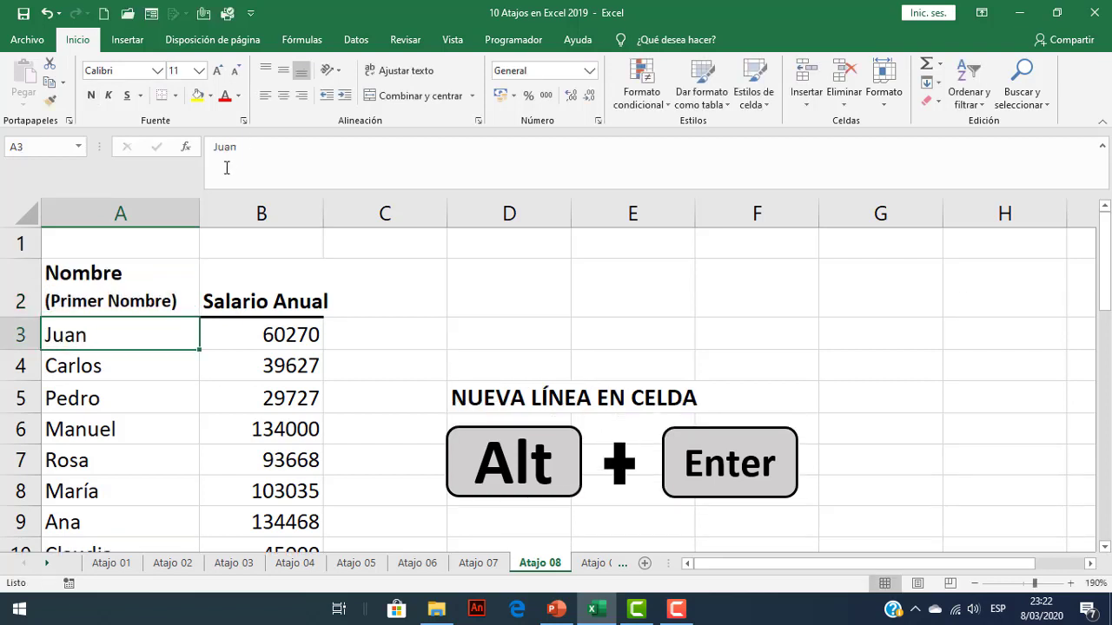
Try a line break in the Salario Anual header in B2, then undo it.
click(157, 267)
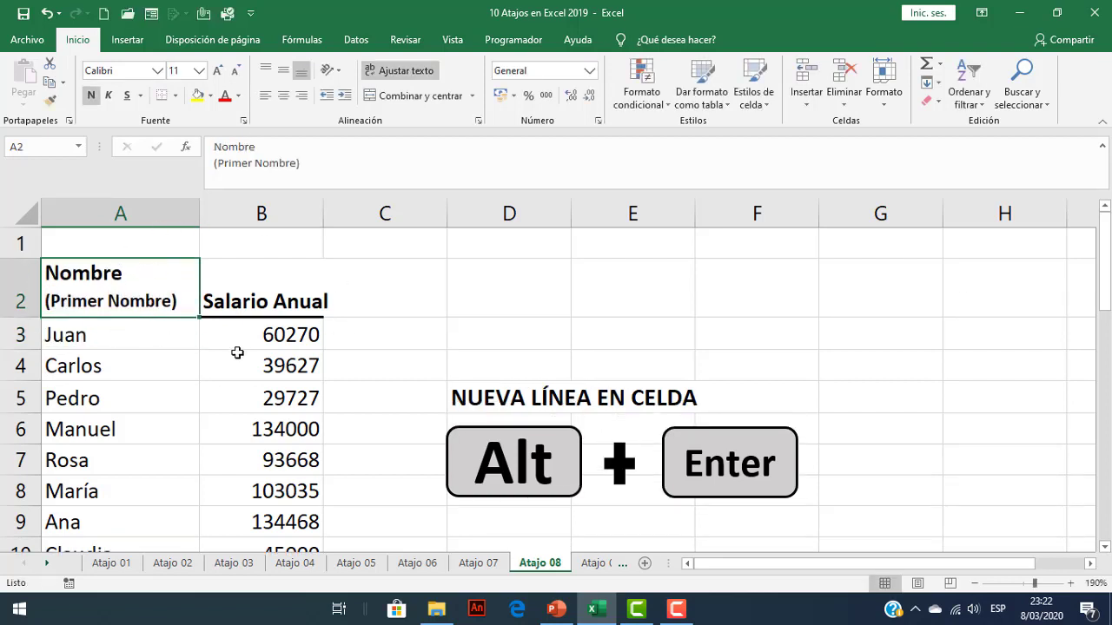
click(282, 298)
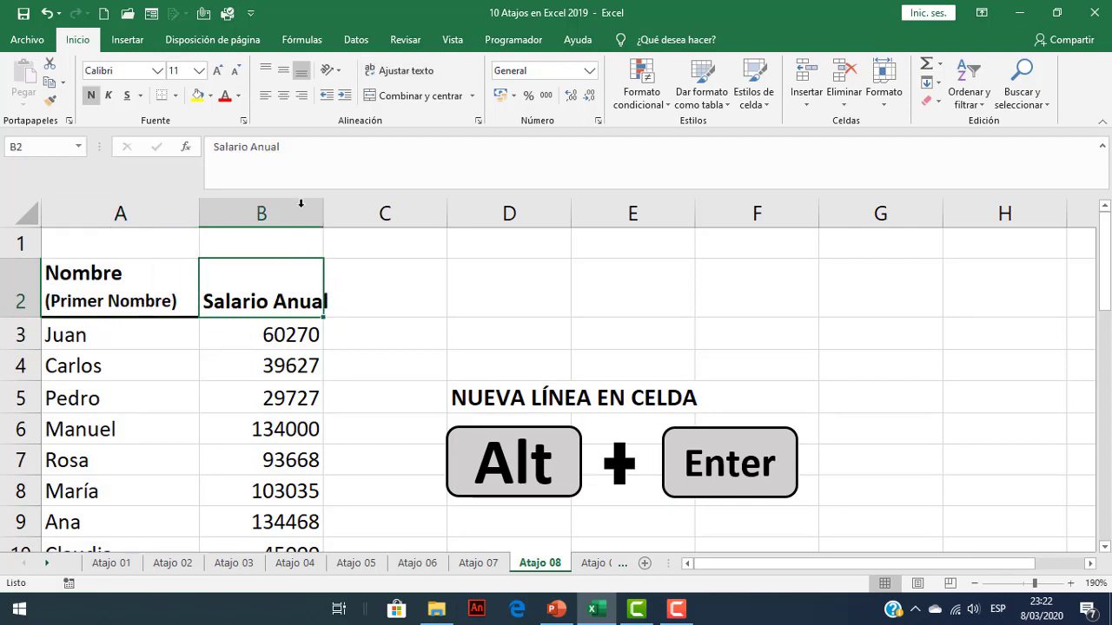
click(314, 153)
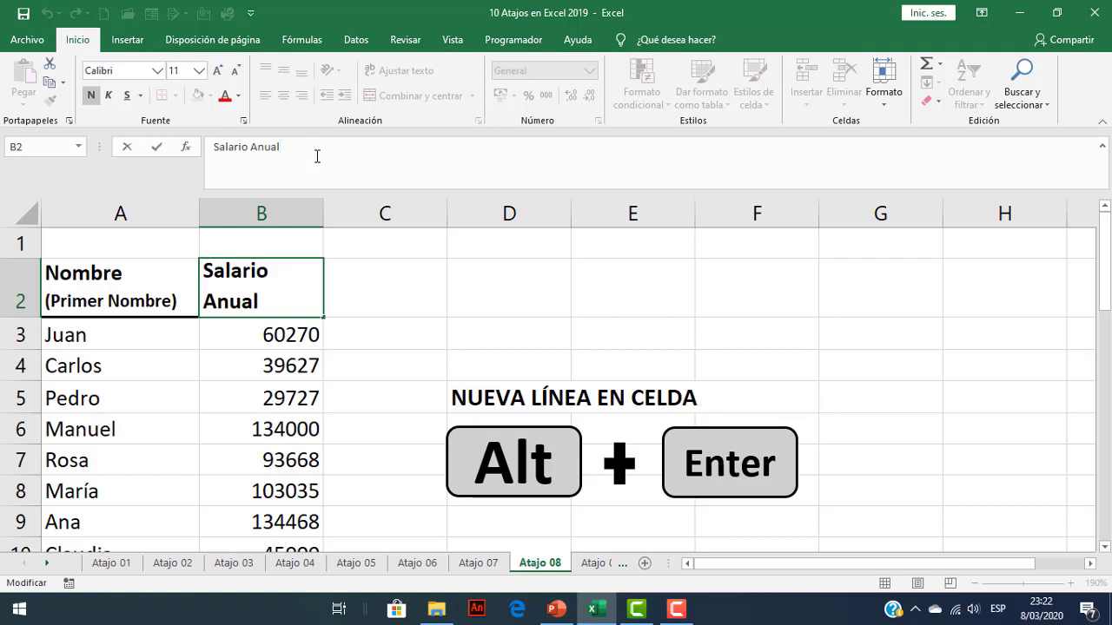
key(alt+Return)
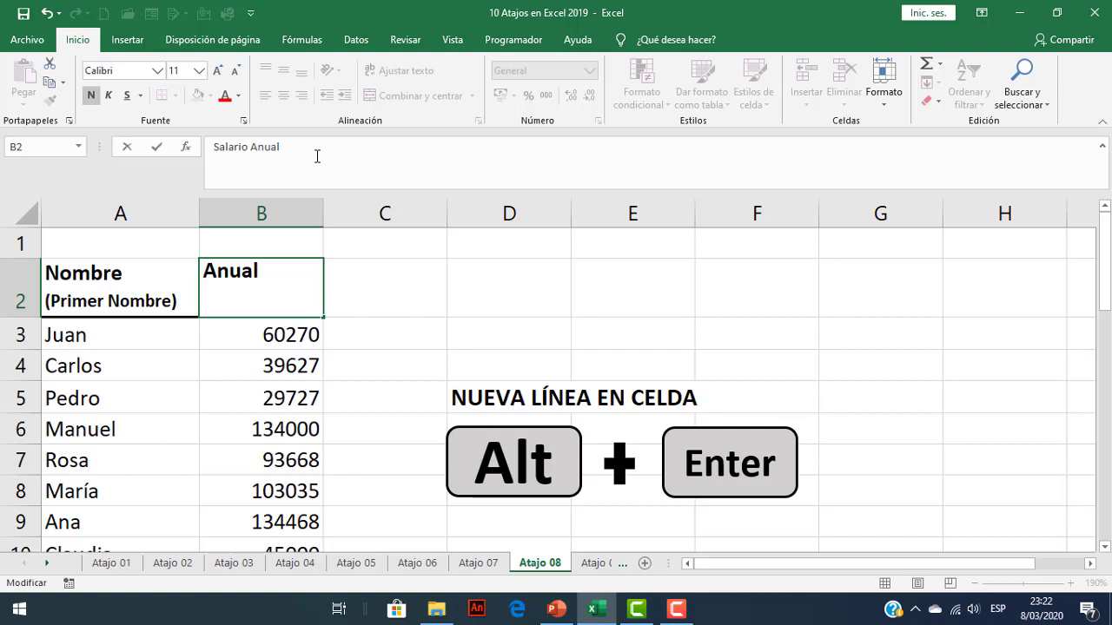
key(Return)
key(ctrl+z)
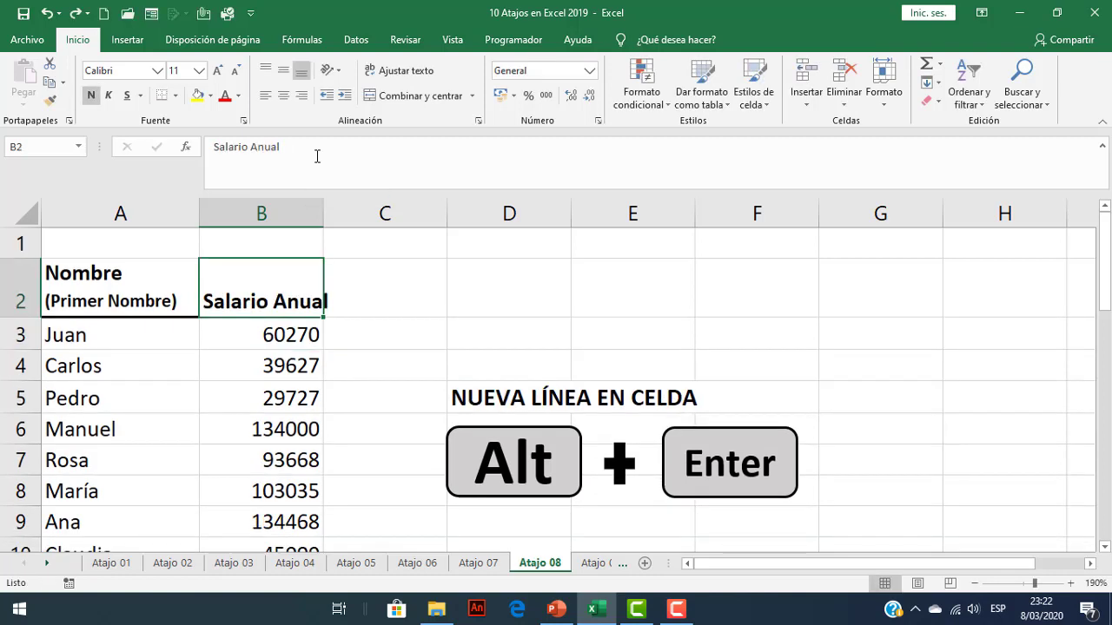
click(351, 279)
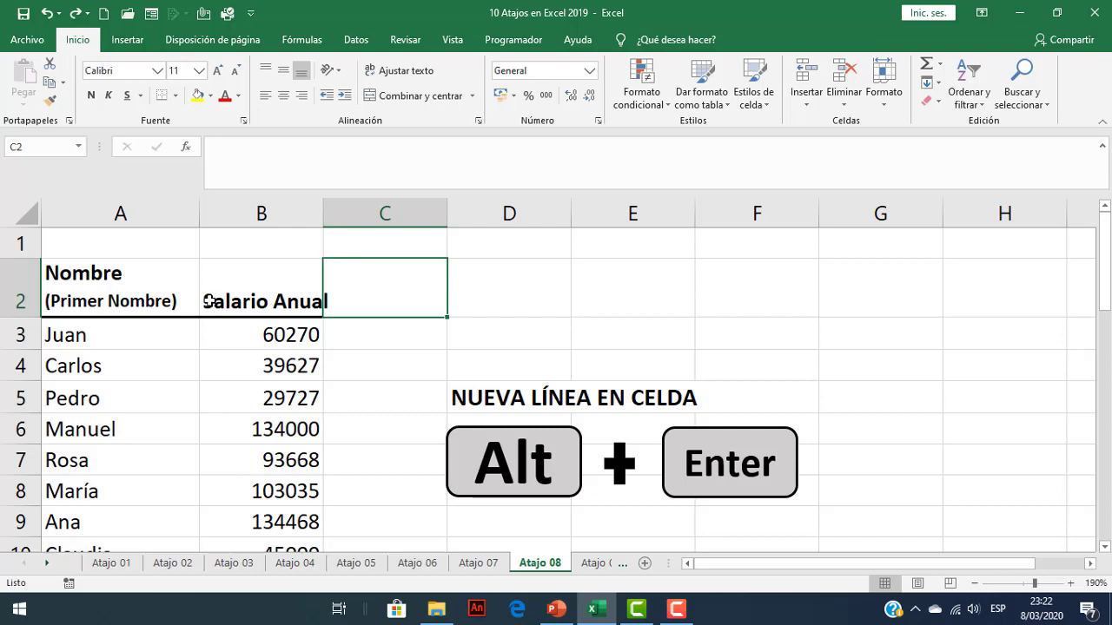
Show PowerPoint slide 10, 'Seleccionar todos los datos'.
click(556, 610)
scroll(84, 473, down, 1)
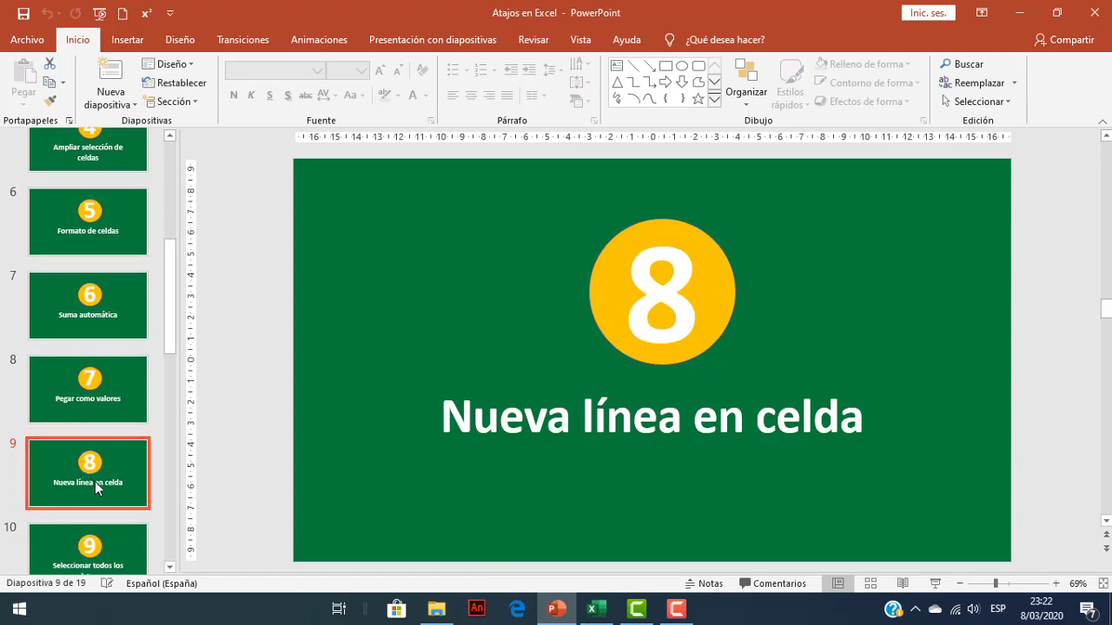
scroll(95, 482, down, 2)
click(98, 487)
click(220, 443)
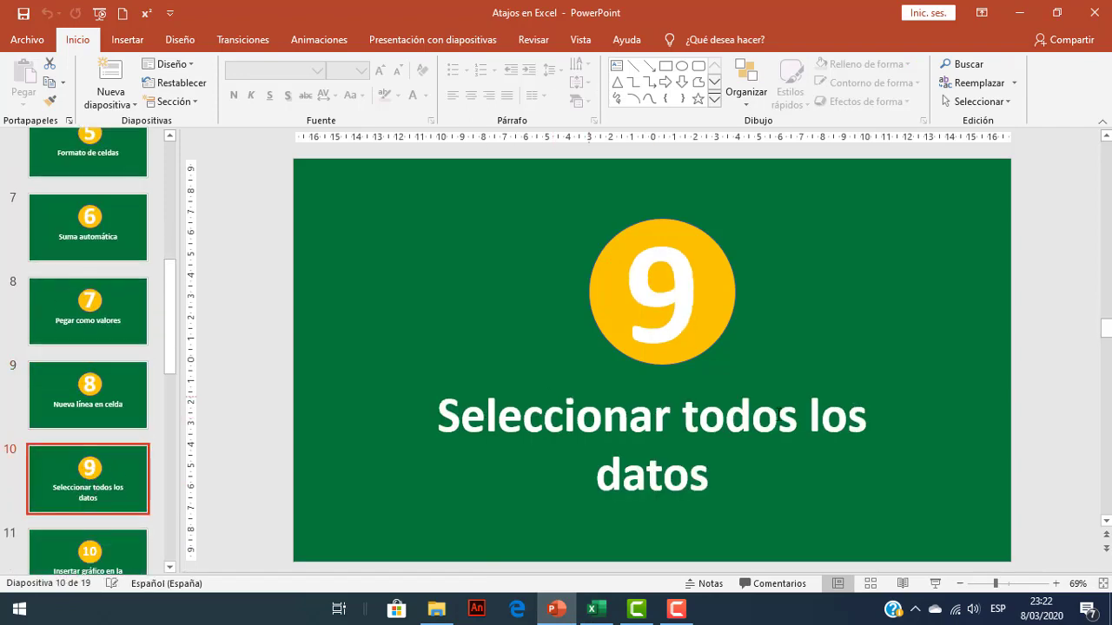
On Atajo 09, select the whole Nombre and Salario Anual data range with Ctrl+E.
click(596, 610)
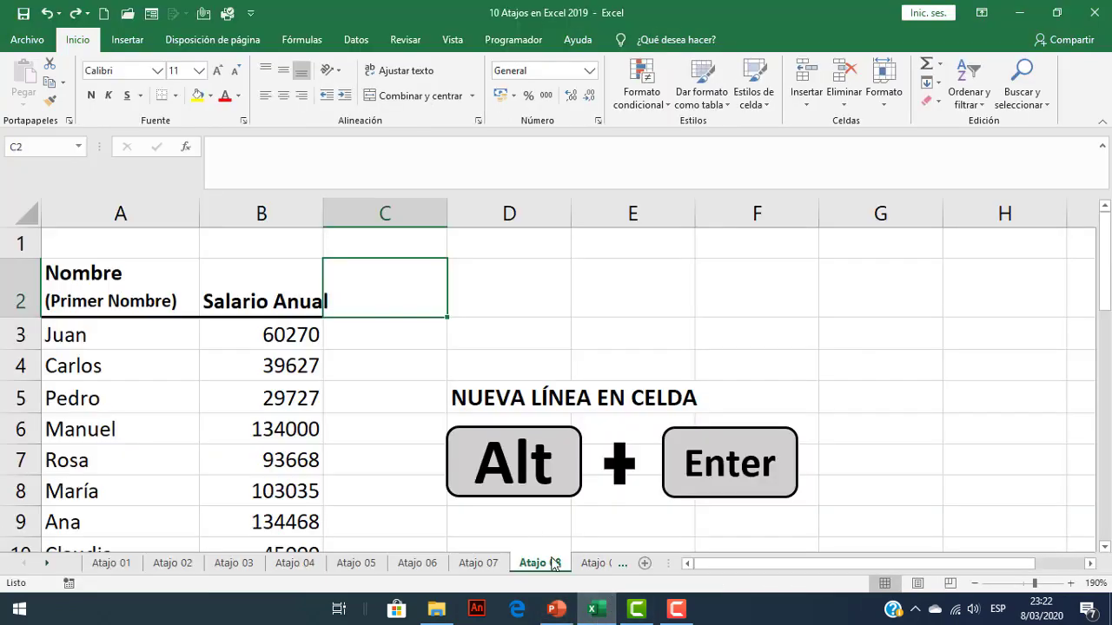
click(597, 563)
scroll(437, 417, down, 1)
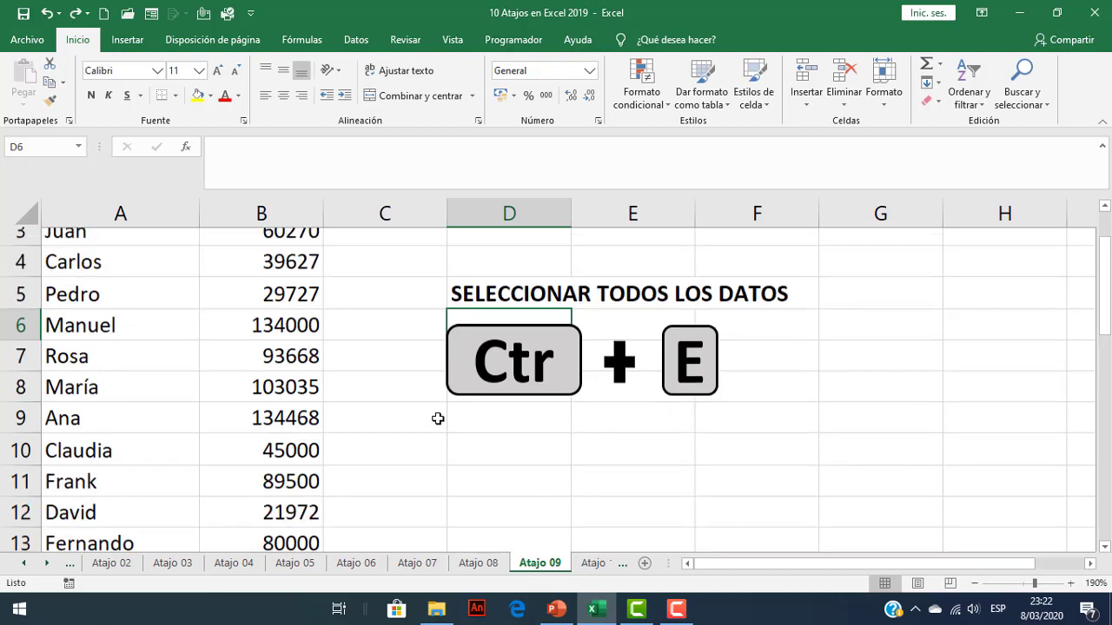
scroll(345, 380, up, 1)
click(285, 371)
click(87, 382)
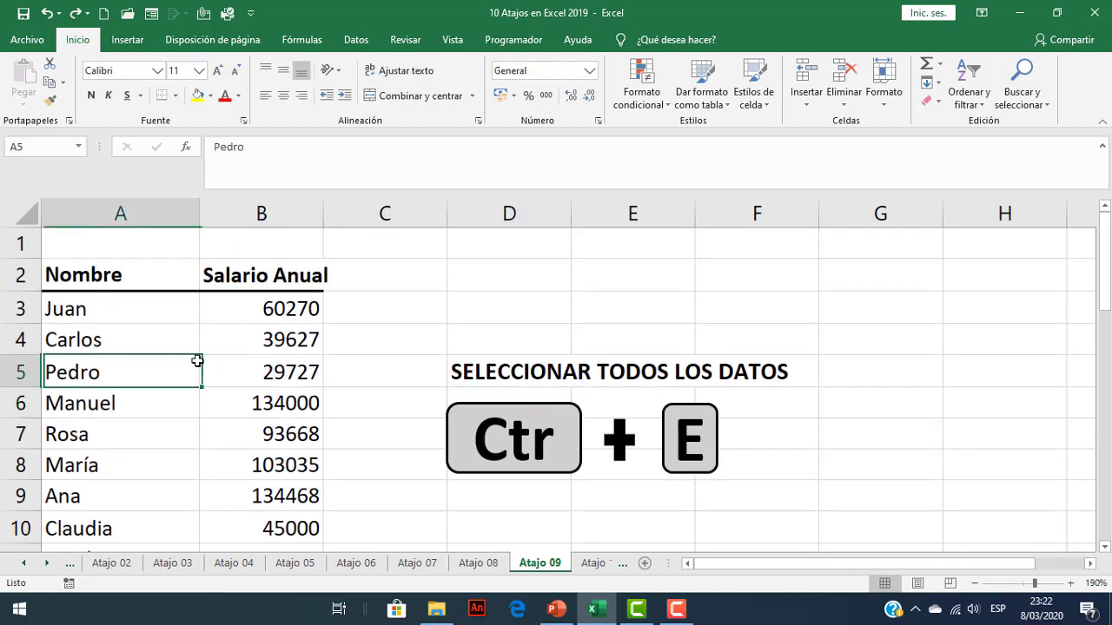
click(243, 372)
key(ctrl+e)
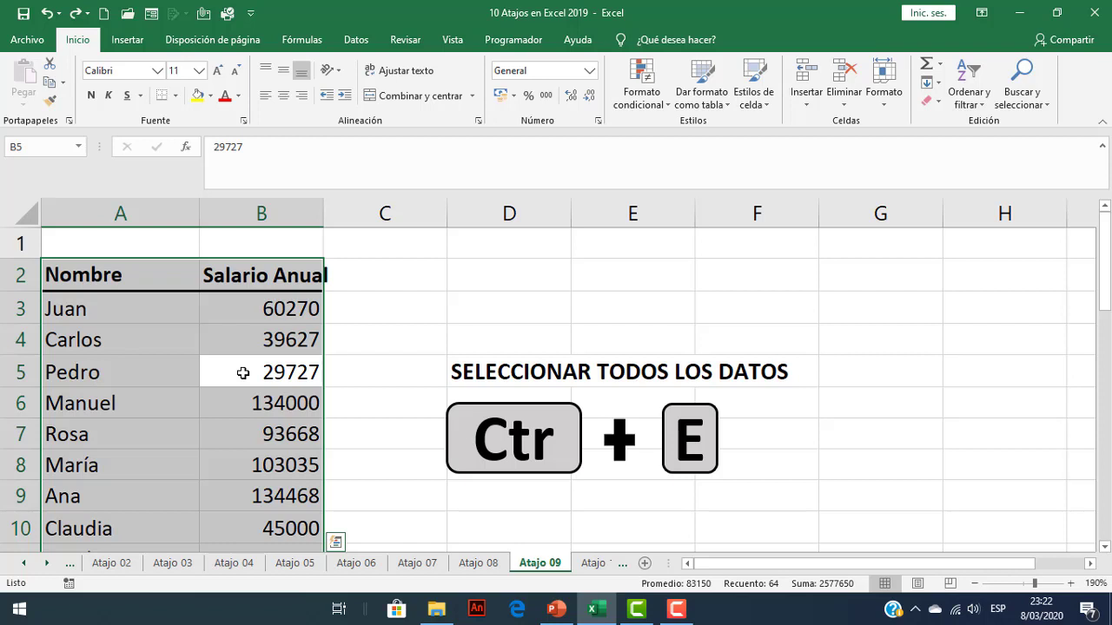
Select the entire worksheet with Ctrl+E from empty cell F3, then clear it.
click(712, 304)
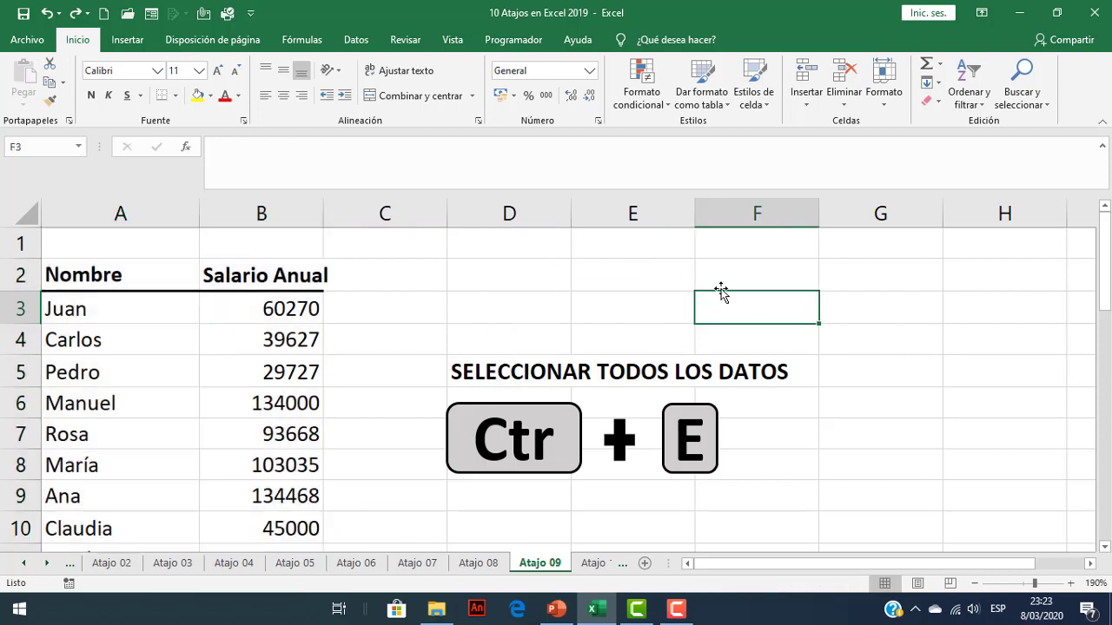
key(ctrl+e)
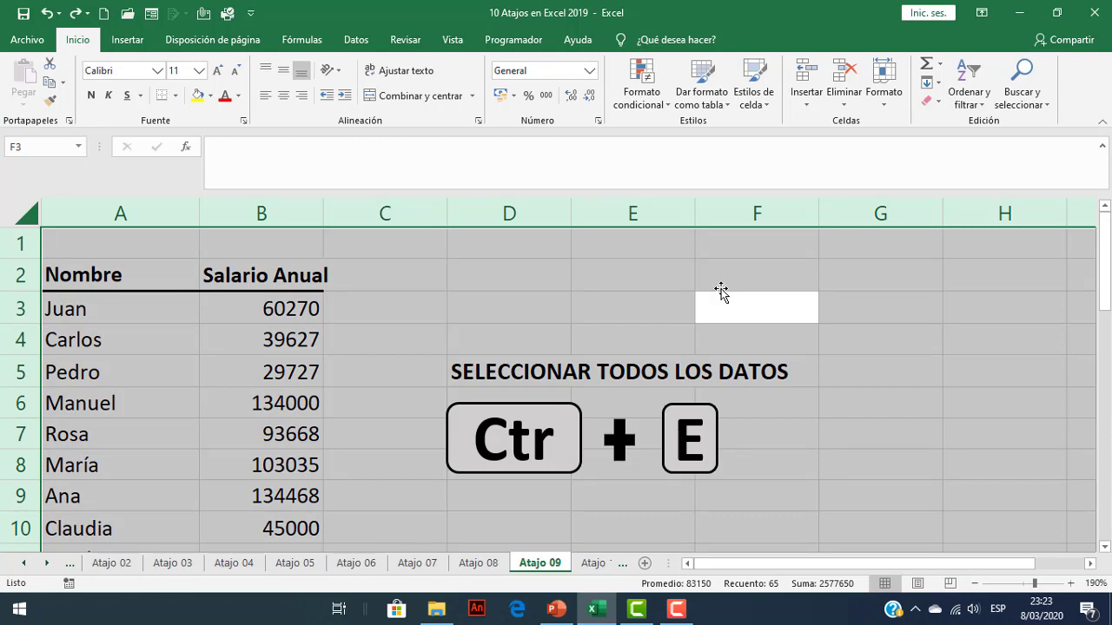
click(533, 300)
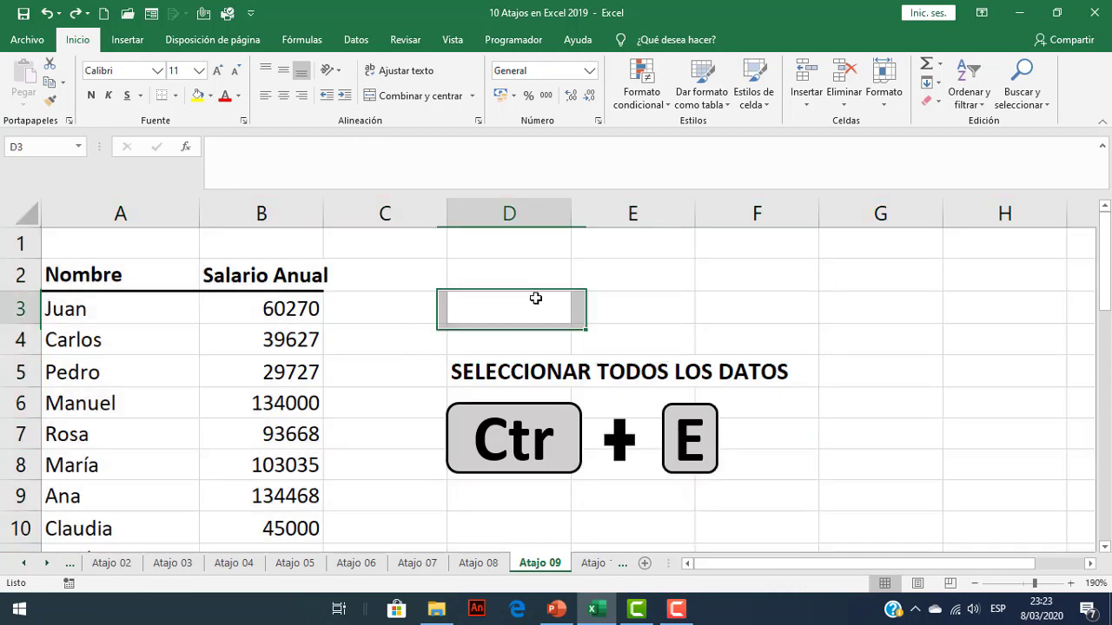
Reselect the whole data table from B5, then bring PowerPoint to the front.
click(217, 369)
click(260, 434)
click(95, 465)
click(256, 461)
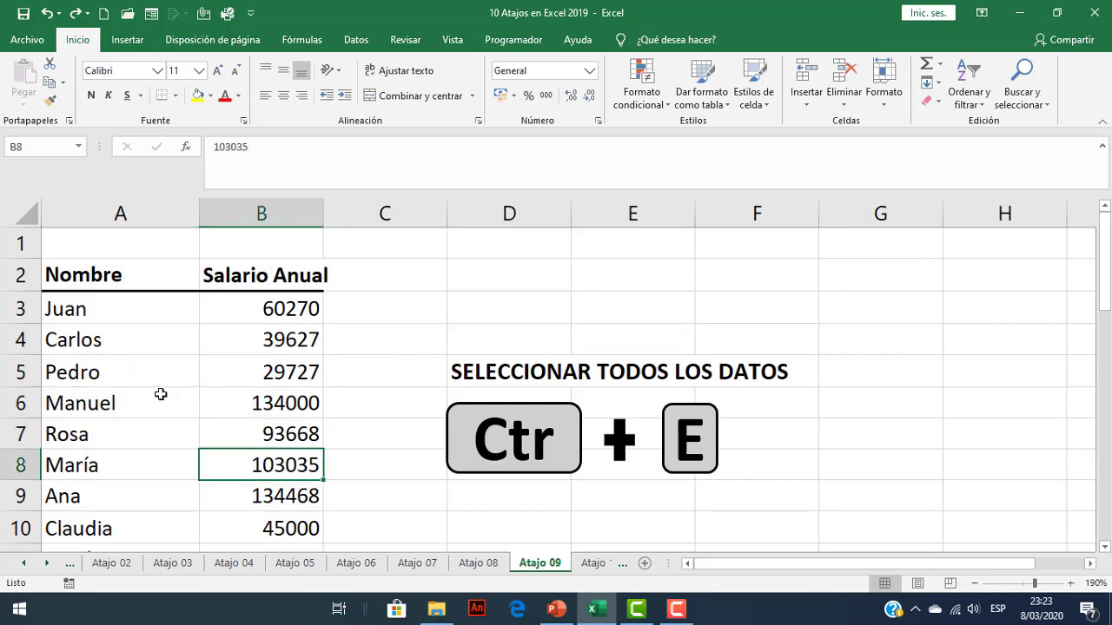
click(159, 392)
click(287, 391)
click(293, 439)
click(127, 455)
click(229, 385)
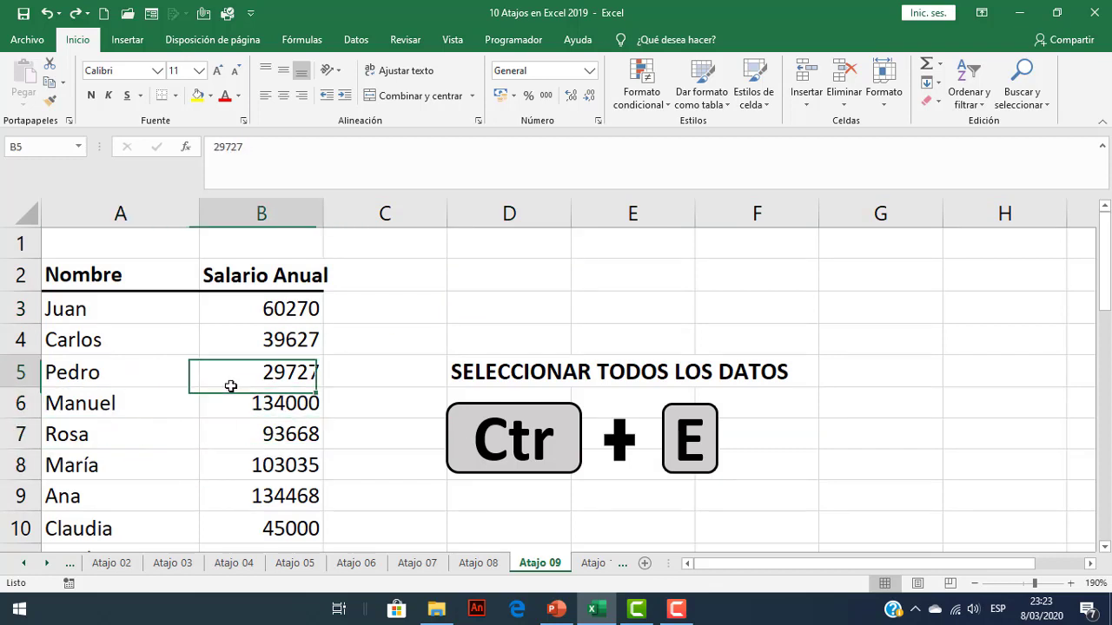
key(ctrl+e)
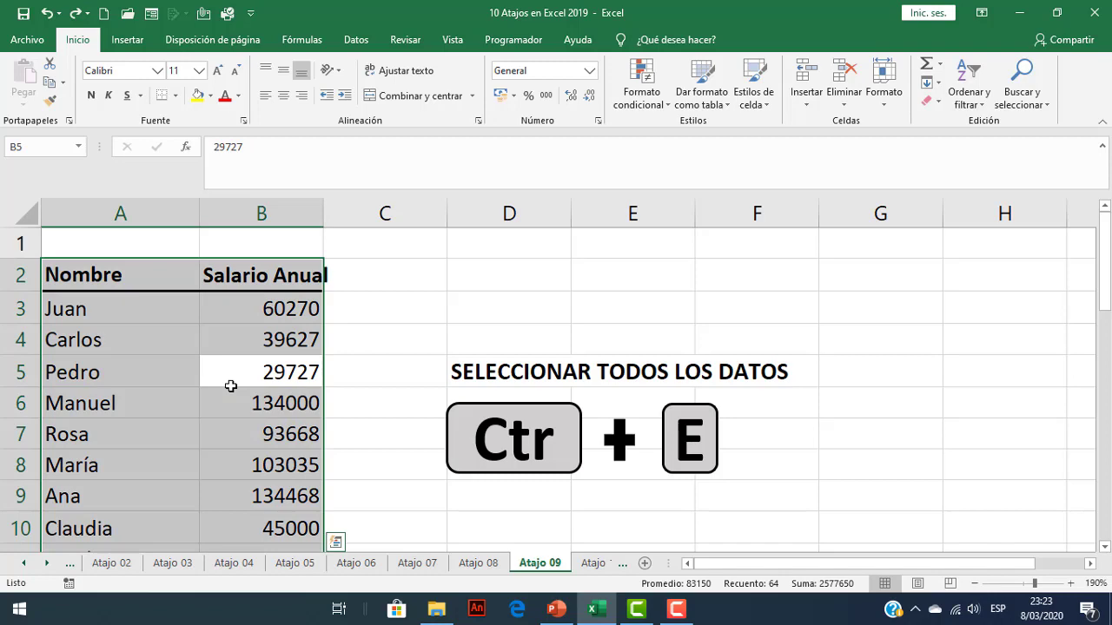
scroll(236, 389, down, 7)
scroll(253, 385, down, 3)
scroll(255, 373, up, 7)
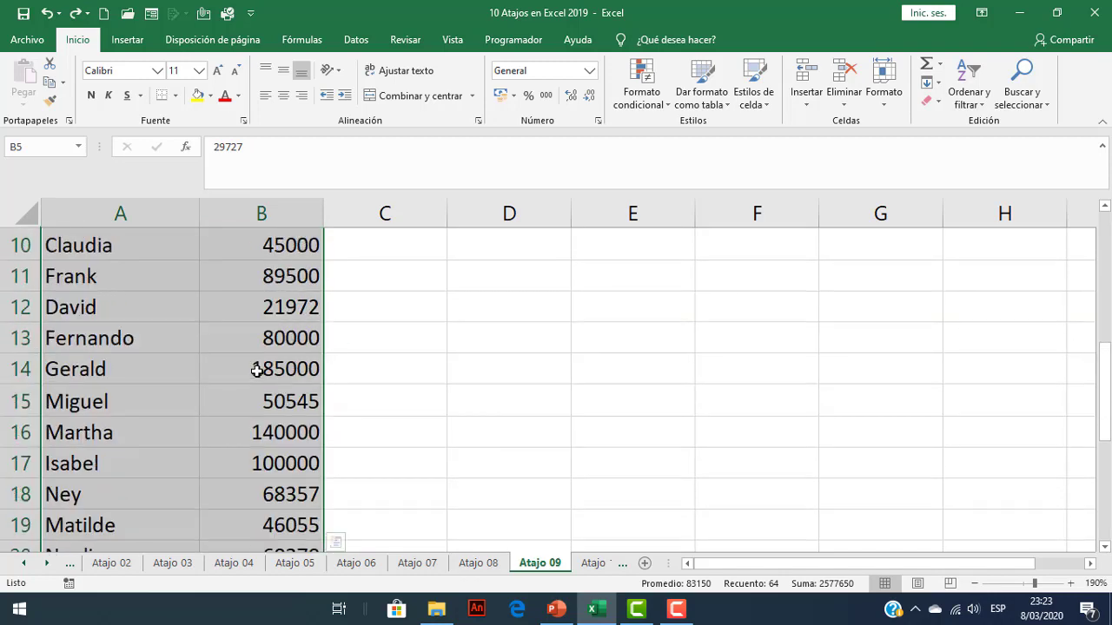
scroll(257, 371, up, 3)
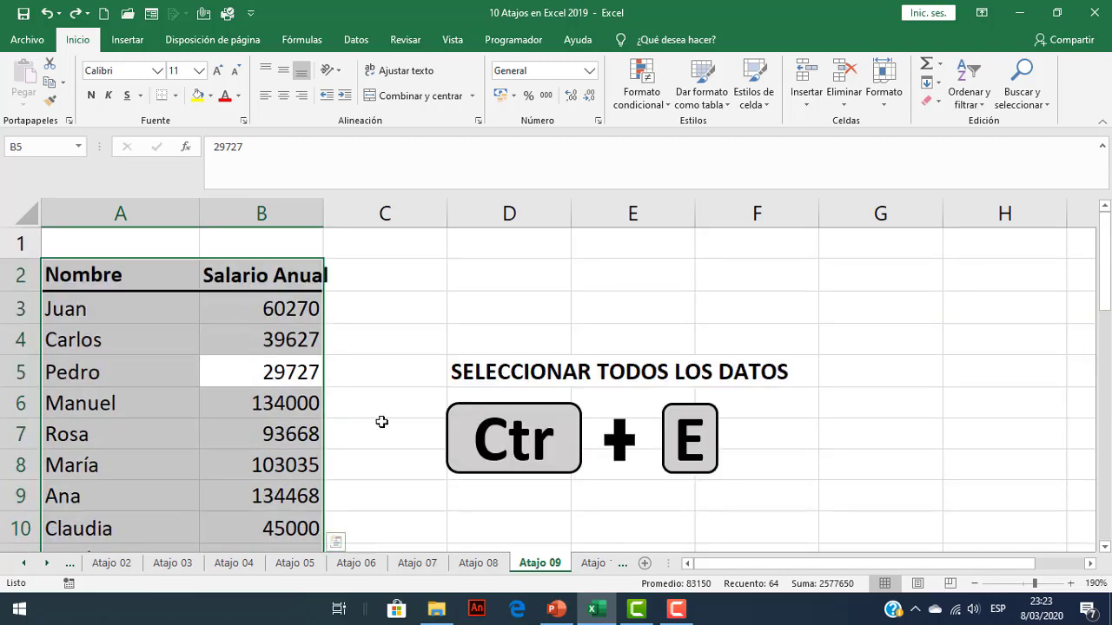
click(560, 611)
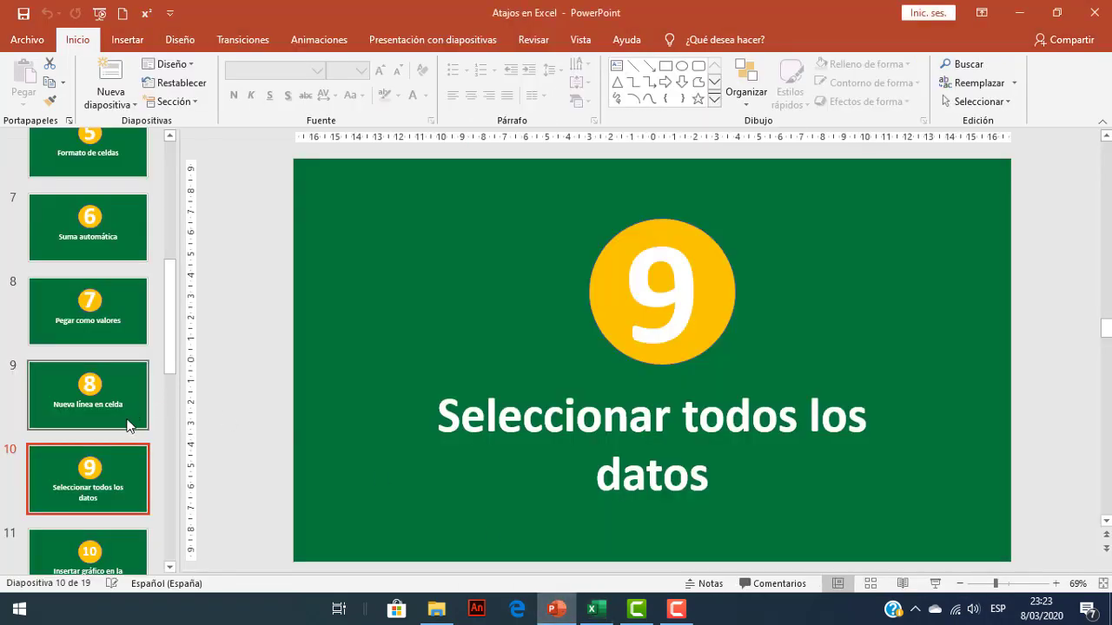
Go to slide 11 'Insertar gráfico en la misma hoja', then return to Excel.
scroll(126, 421, down, 2)
click(109, 467)
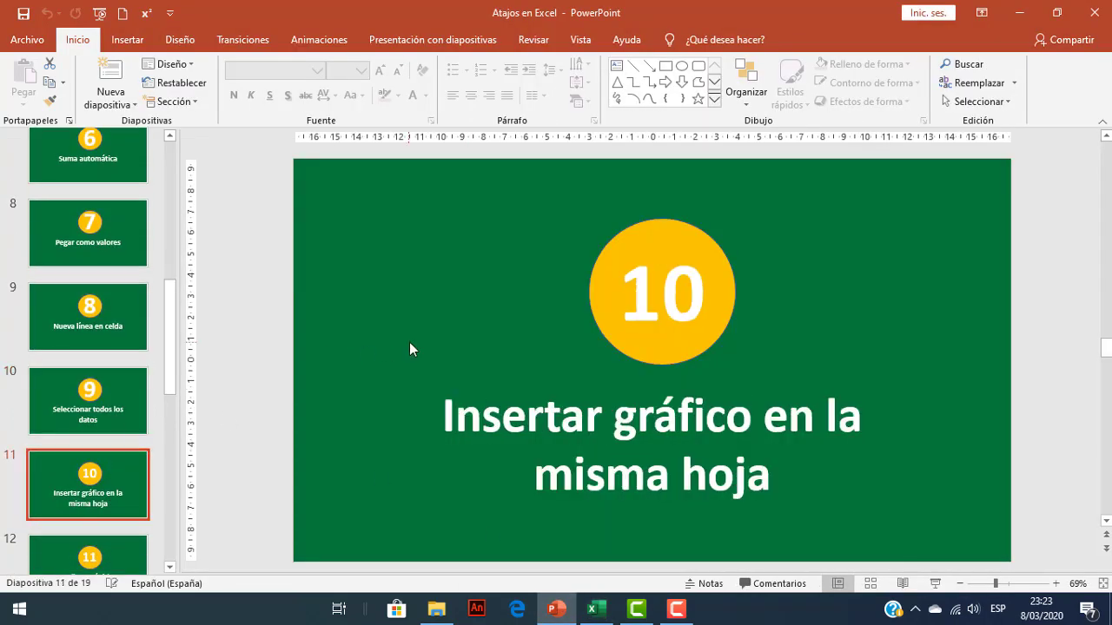
scroll(409, 343, down, 1)
click(87, 344)
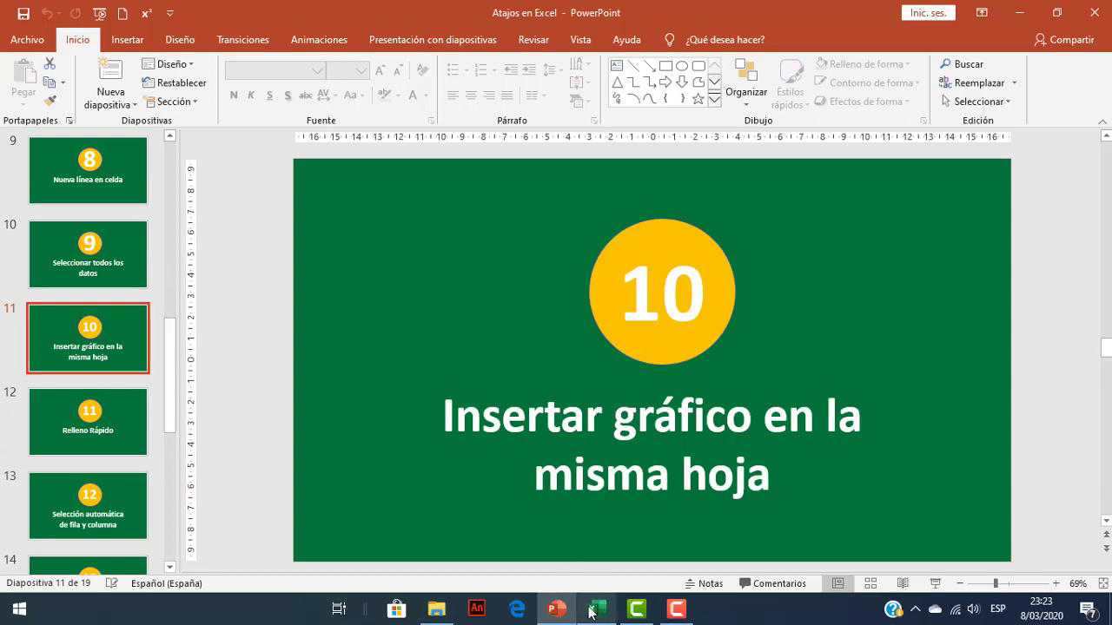
click(595, 610)
On Atajo 10, select the whole data range A2:B14.
click(591, 565)
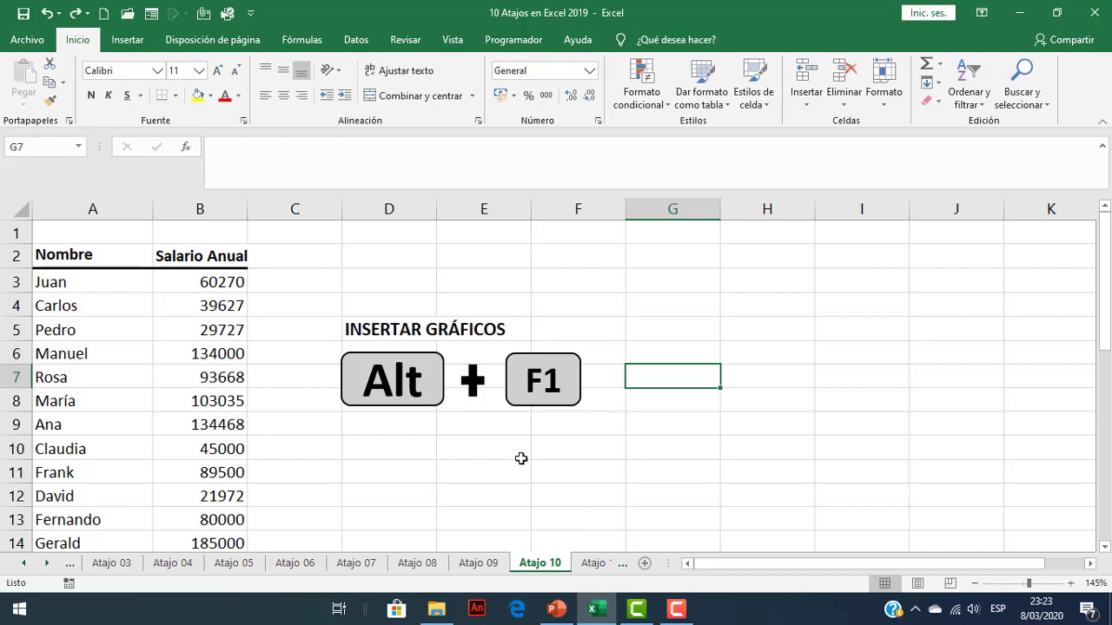
click(139, 351)
mouse_move(146, 327)
mouse_down()
mouse_move(175, 386)
mouse_move(200, 330)
mouse_up()
click(154, 380)
click(217, 353)
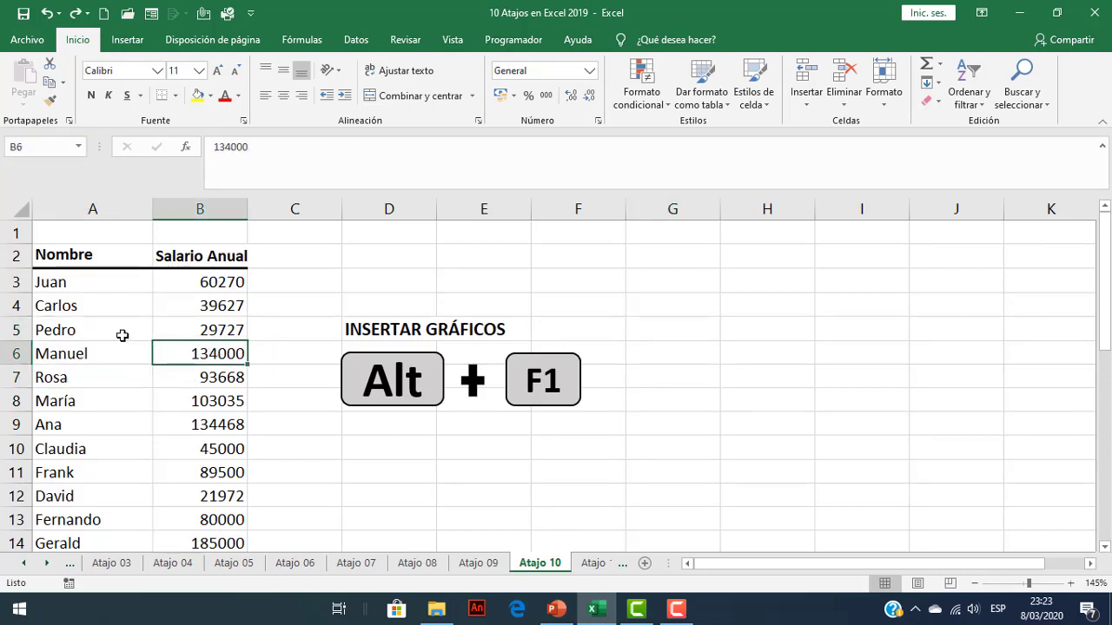
click(123, 335)
click(179, 357)
key(ctrl+a)
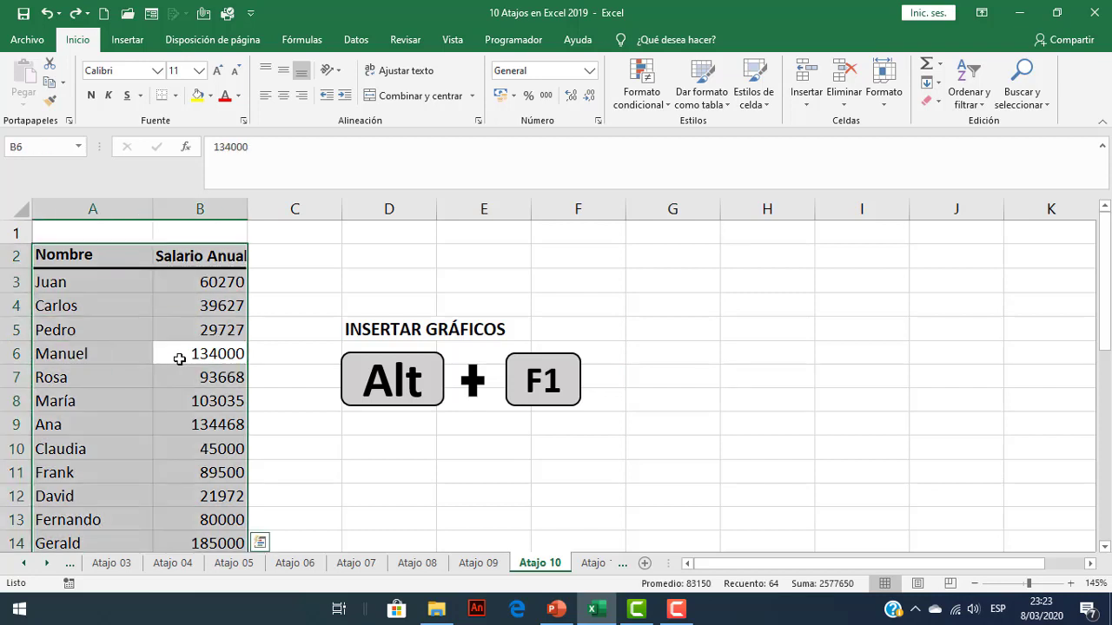
Insert a Salario Anual chart with Alt+F1, reposition it, then delete it.
key(alt+F1)
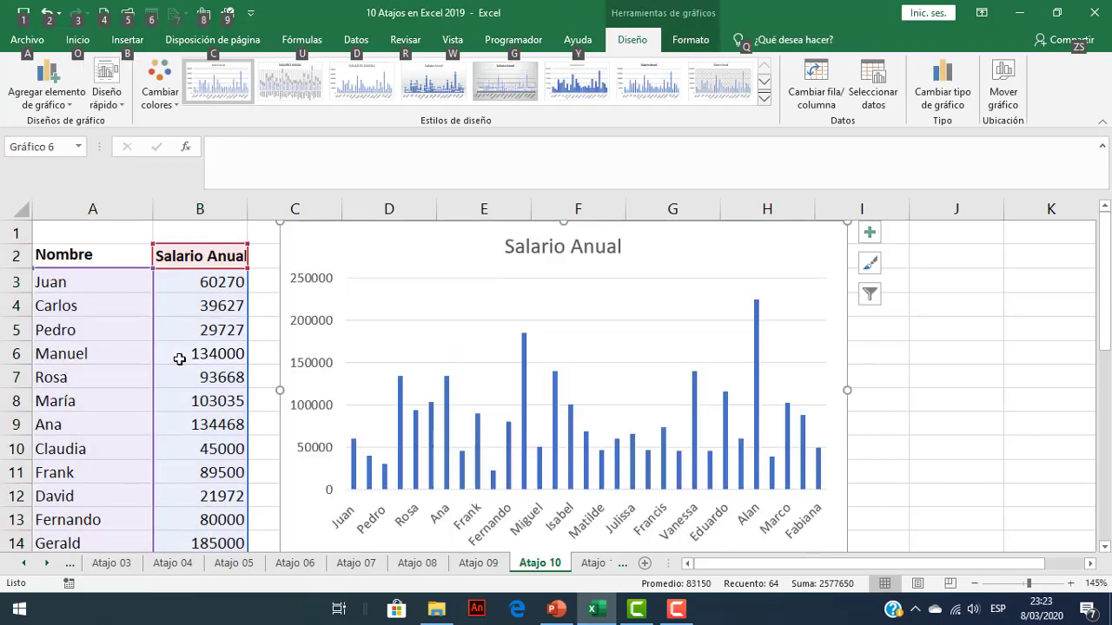
drag(695, 249, 789, 272)
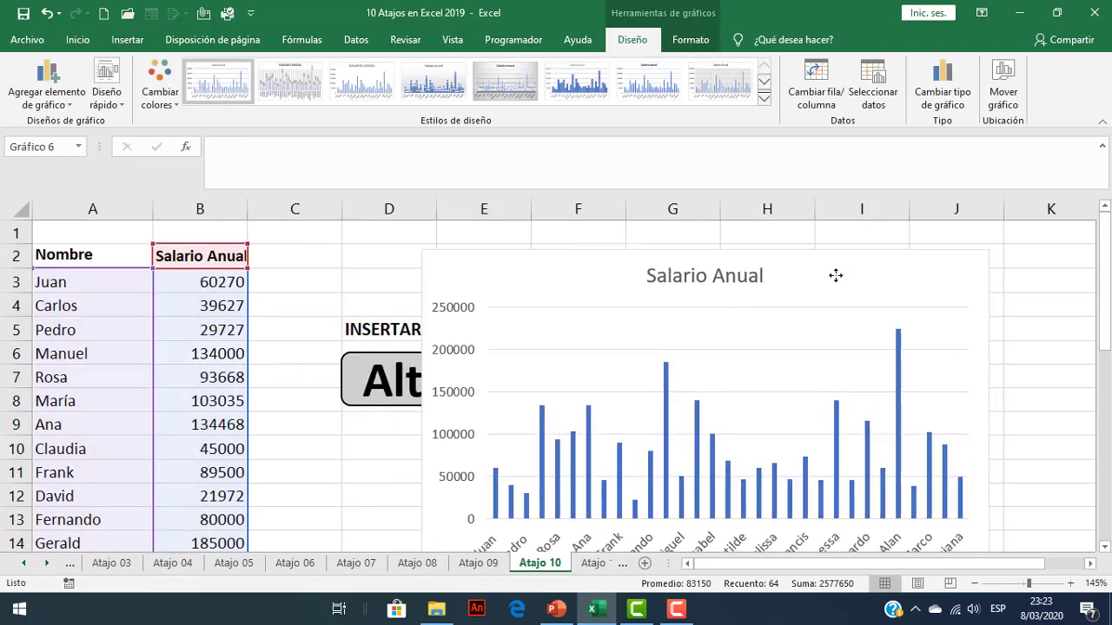
mouse_move(570, 270)
mouse_down()
mouse_move(532, 262)
mouse_move(732, 245)
mouse_move(576, 231)
mouse_up()
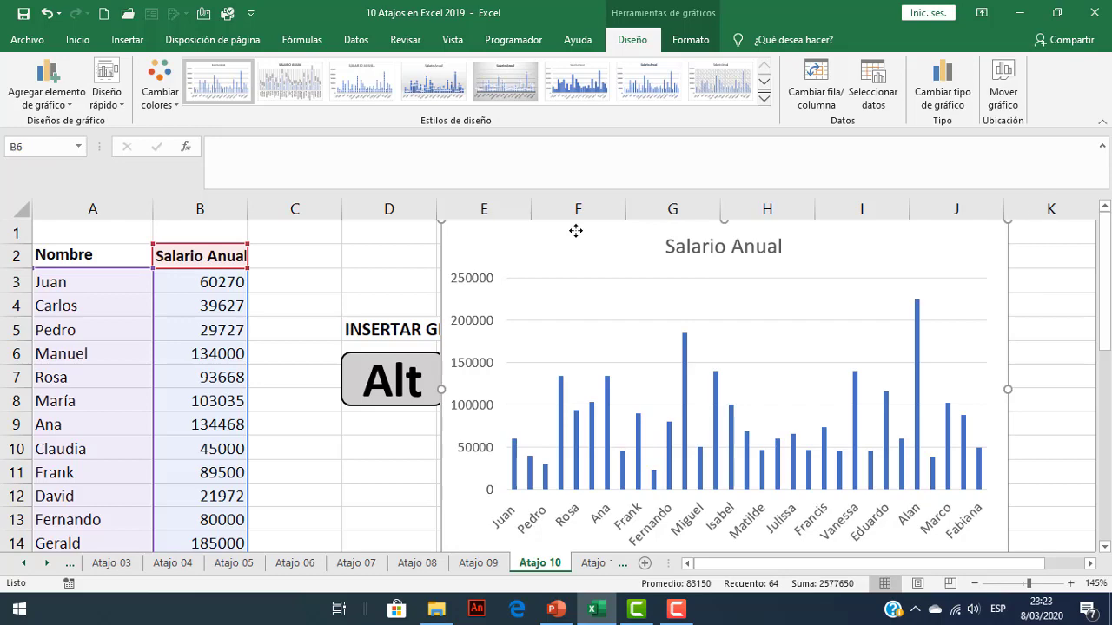
key(Delete)
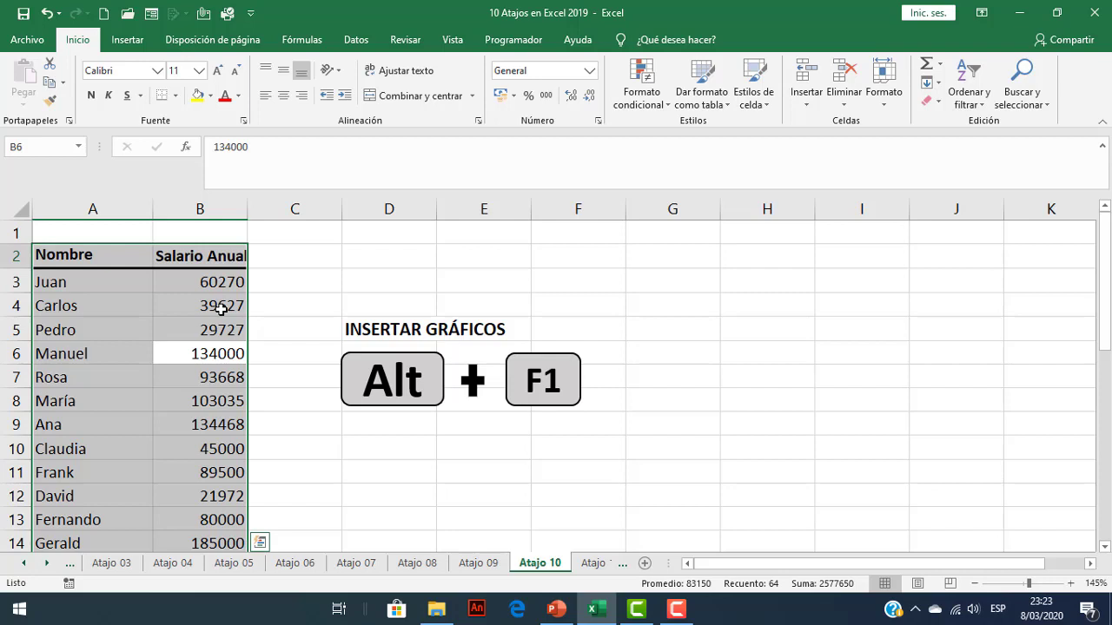
Reinsert the chart and place it right of the shortcut graphic near column G.
key(alt+F1)
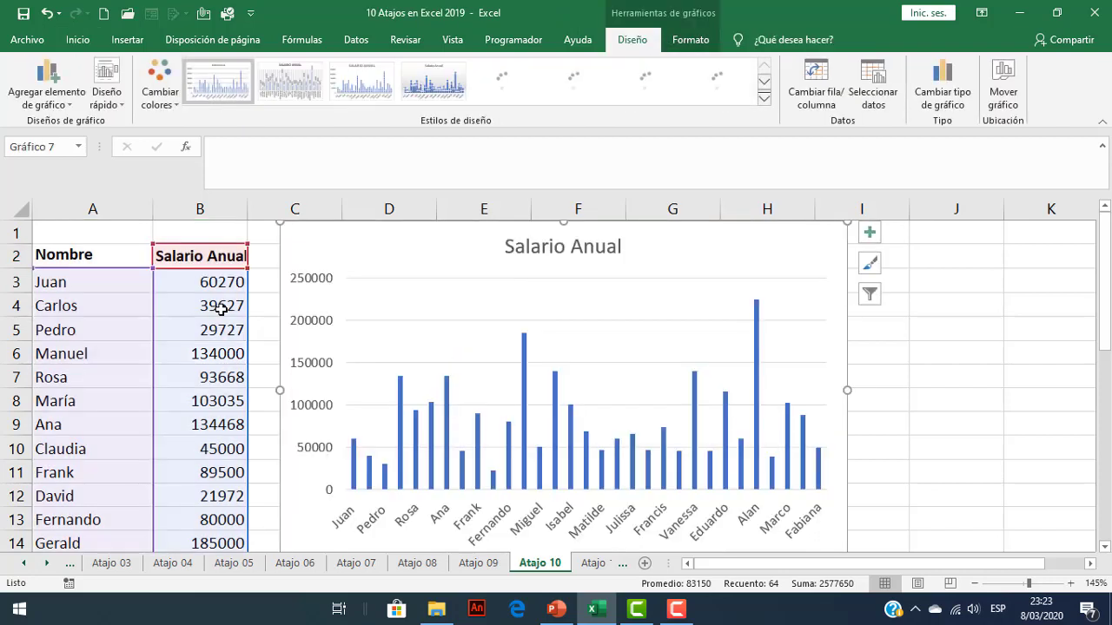
mouse_move(739, 253)
mouse_down()
mouse_move(1010, 243)
mouse_move(940, 240)
mouse_up()
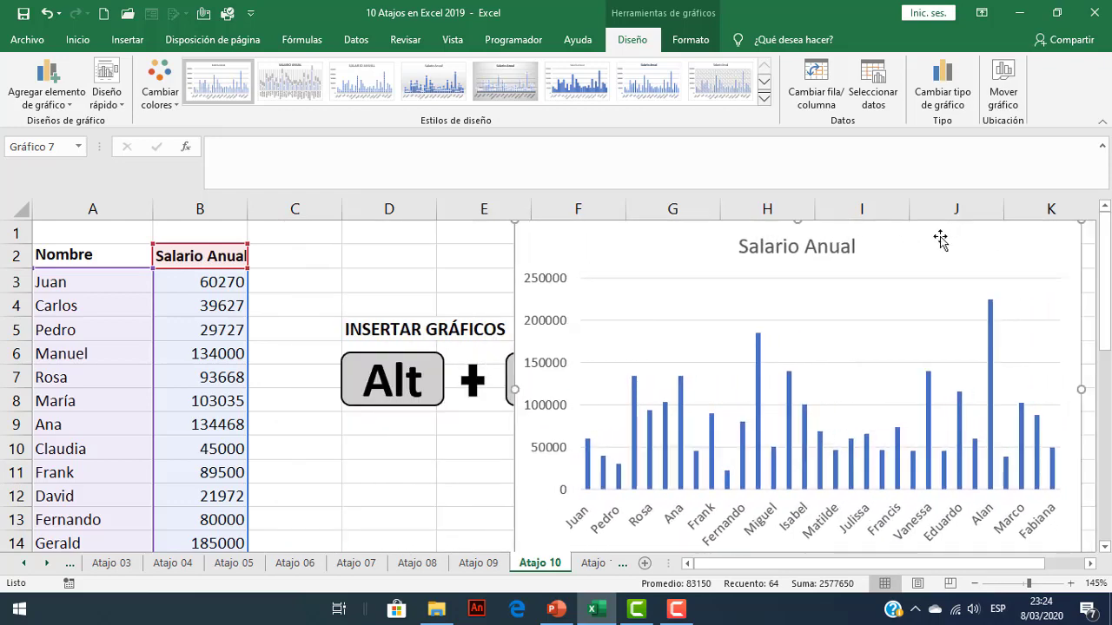
drag(1047, 228, 946, 323)
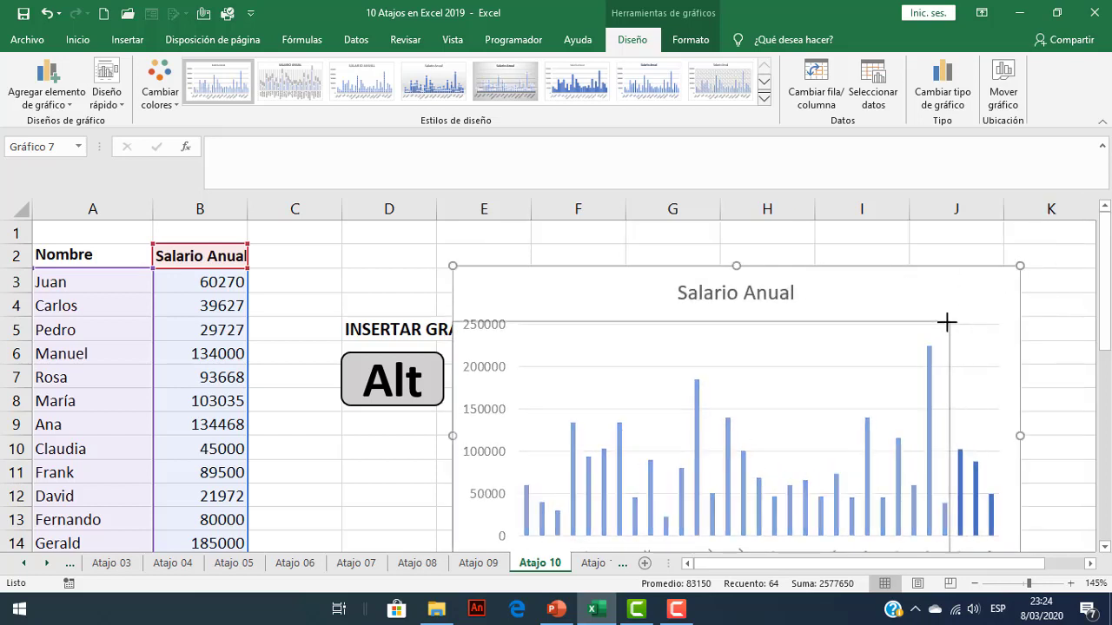
drag(803, 329, 965, 254)
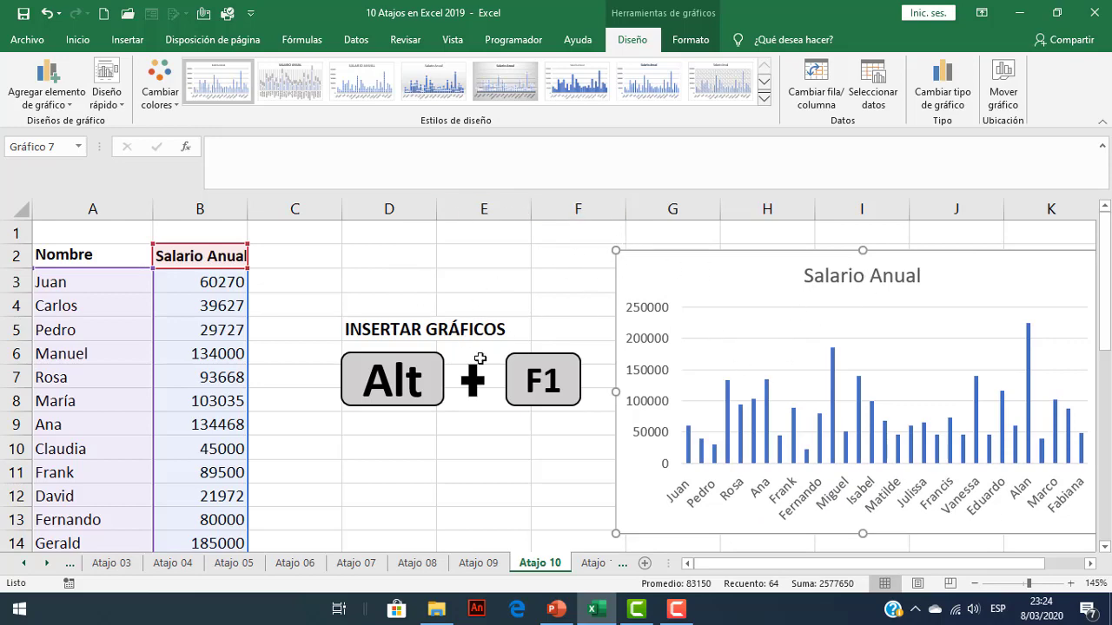
Show PowerPoint slide 12 'Relleno Rápido', then return to Excel.
click(556, 609)
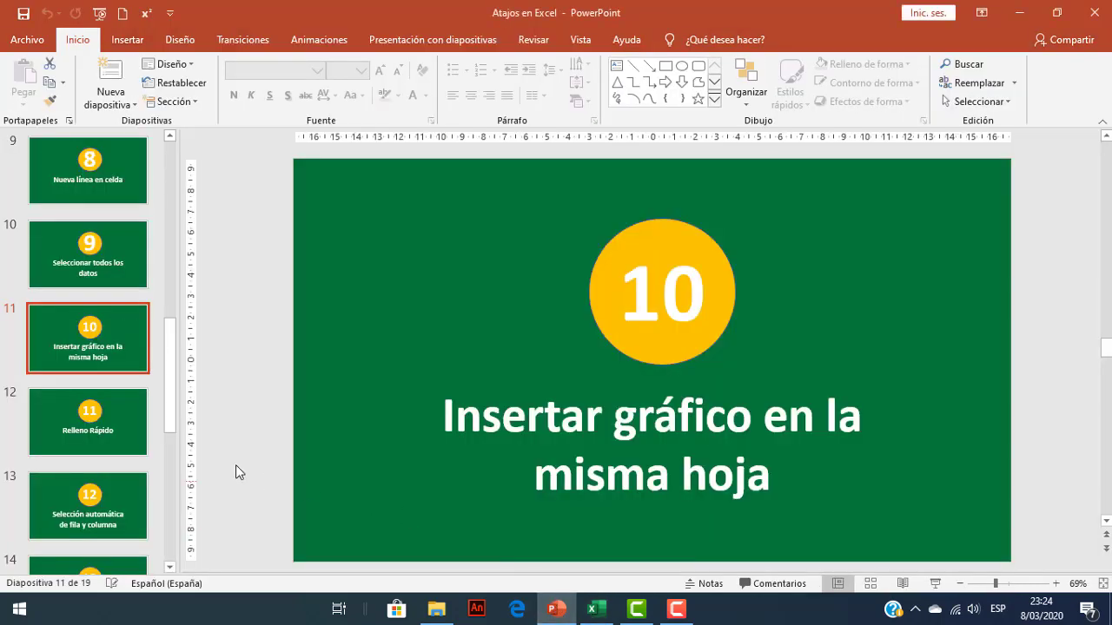
click(119, 422)
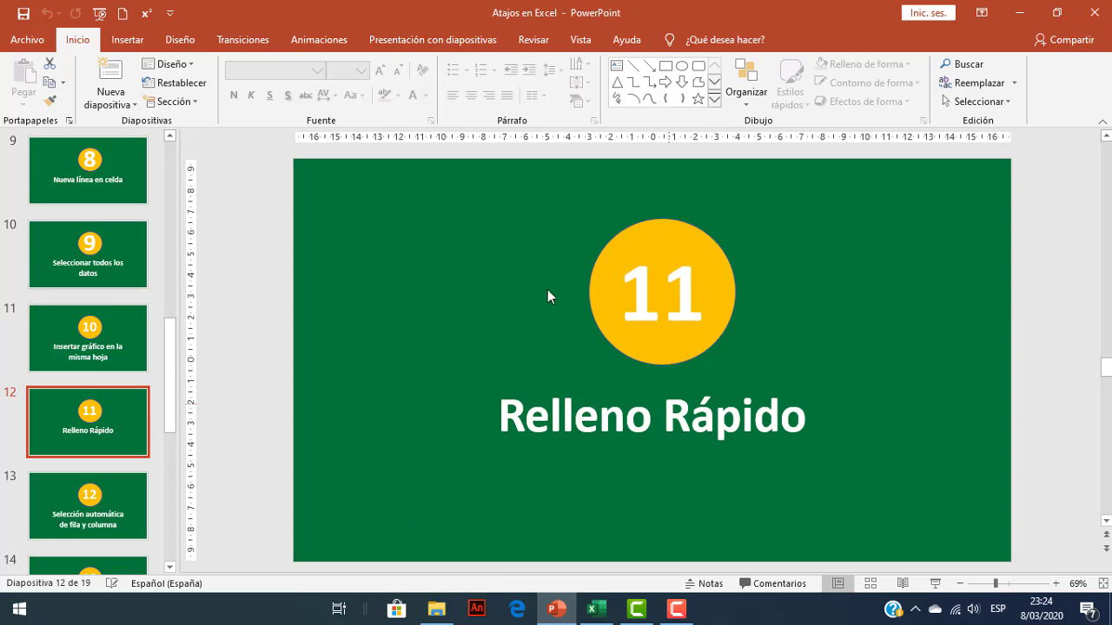
click(596, 609)
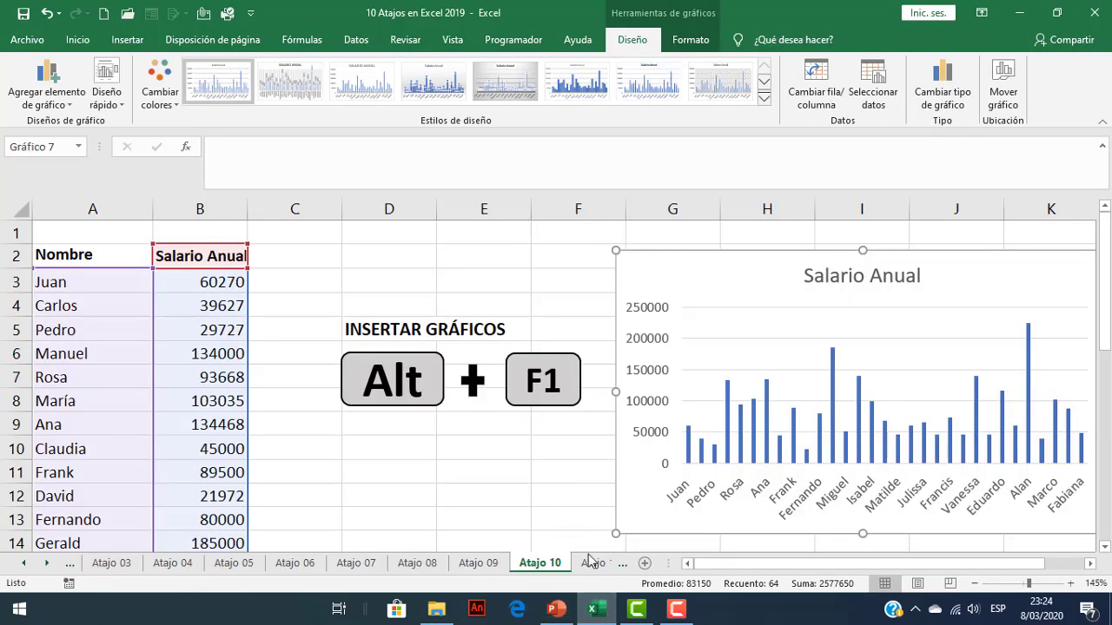
Switch to the Atajo 11 sheet, select C3 in the empty Correo Electrónico column, and zoom in.
click(575, 563)
click(378, 331)
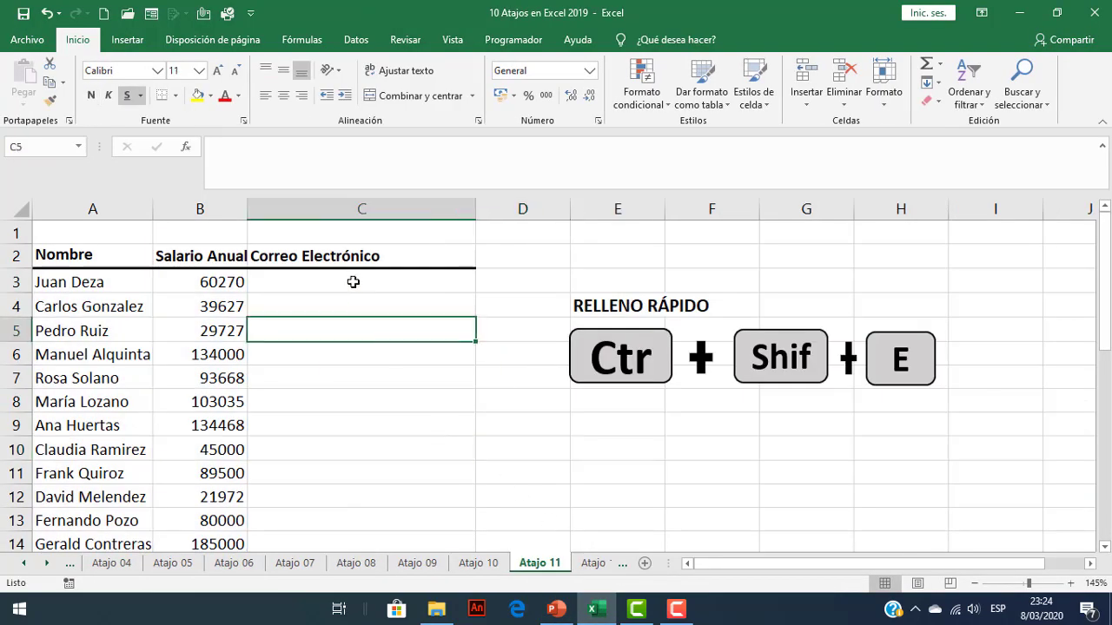
click(354, 281)
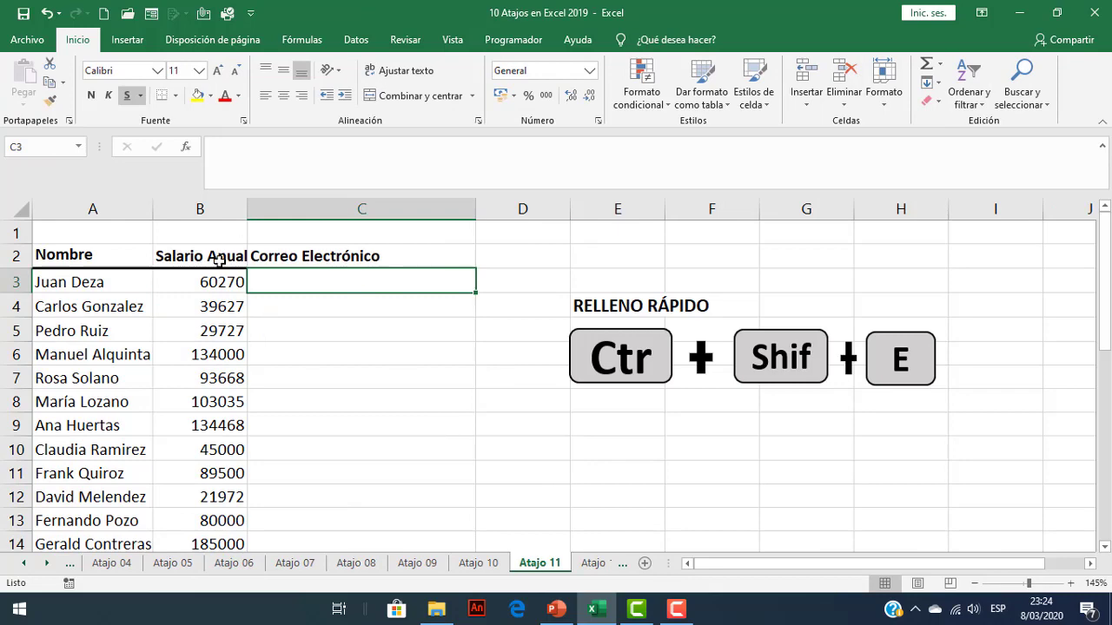
ctrl+scroll(219, 263, up, 1)
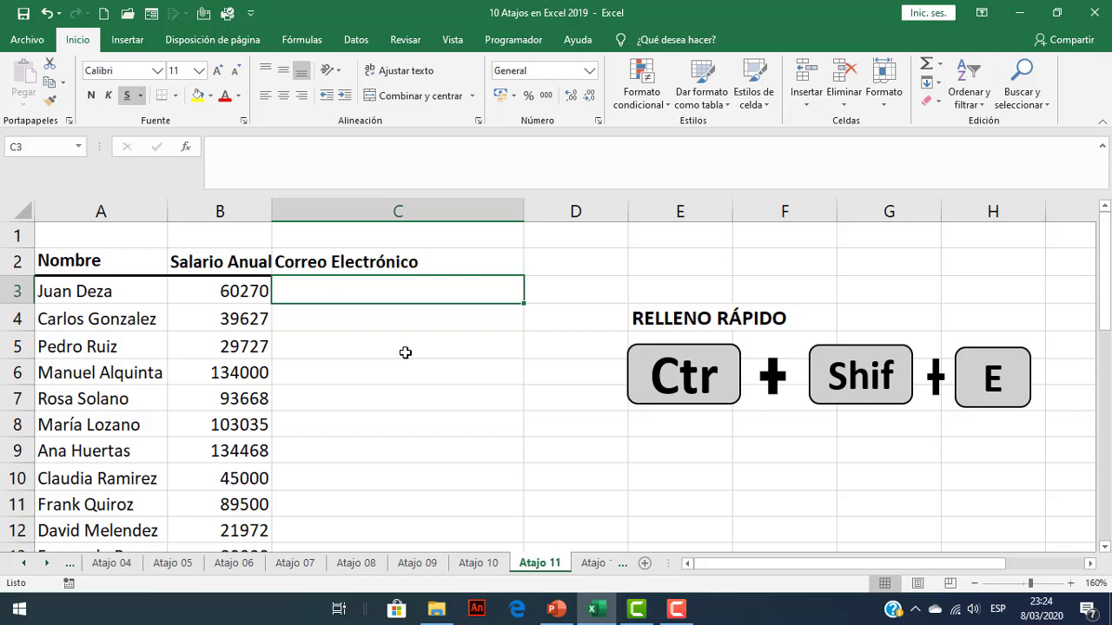
Discard the half-typed entry in C3 and select G2 as the formatting source.
text(juan.)
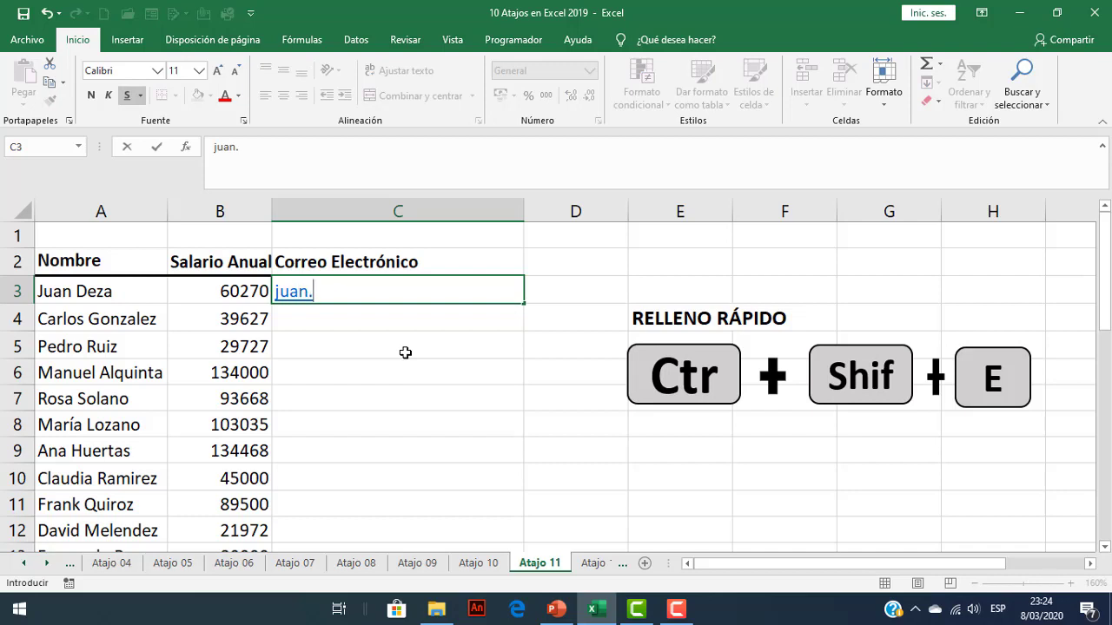
key(Escape)
click(592, 283)
click(685, 254)
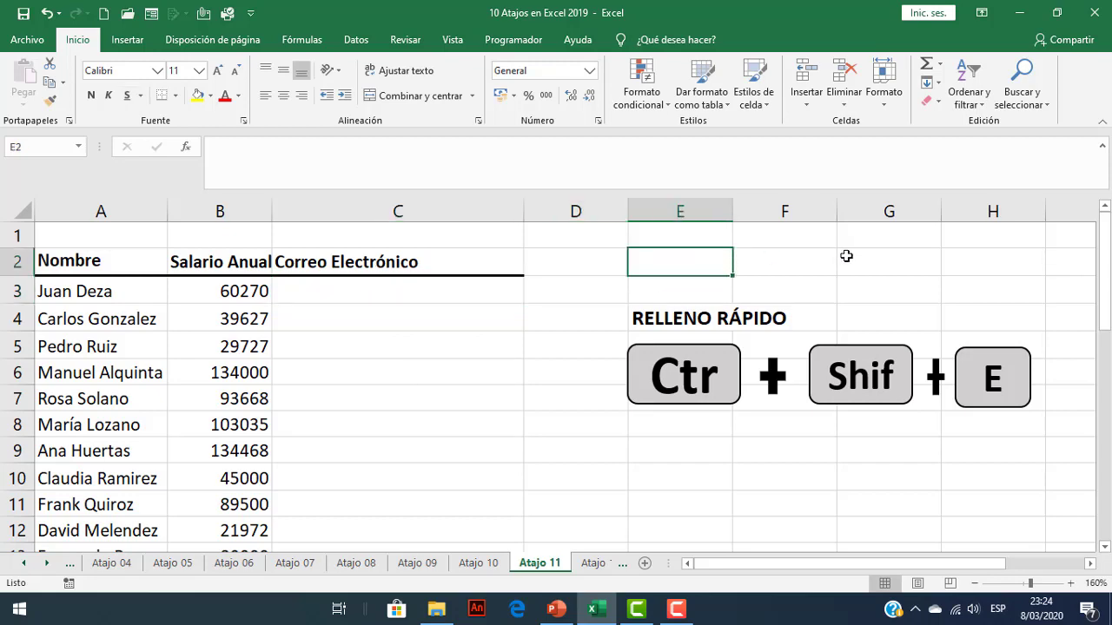
click(846, 256)
Copy G2's plain formatting onto C3 through C32 with Format Painter.
click(50, 101)
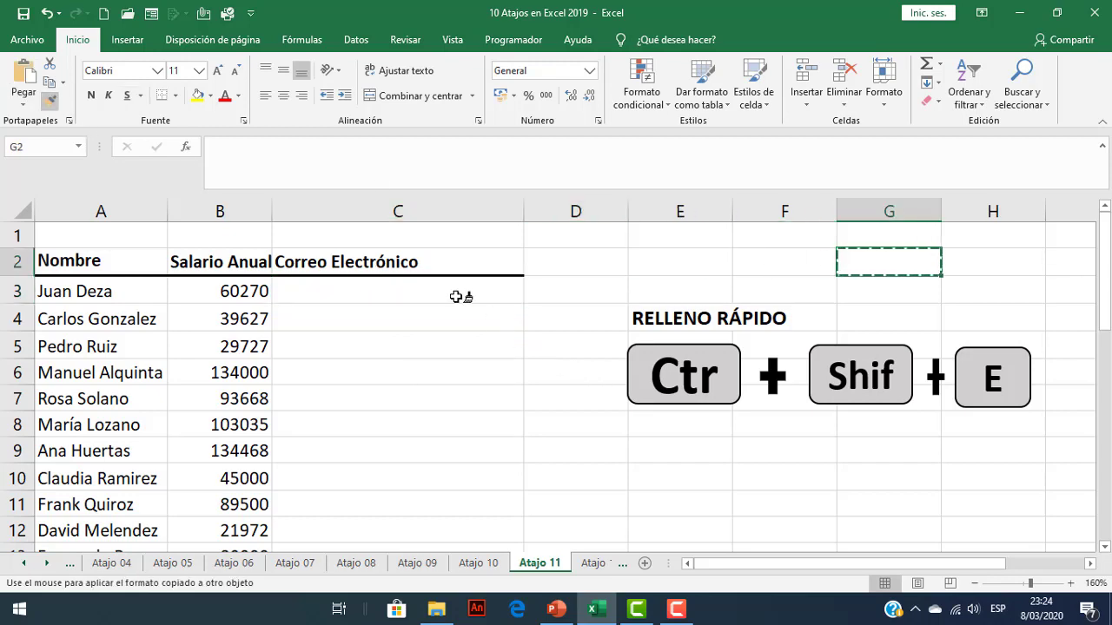
drag(456, 296, 425, 529)
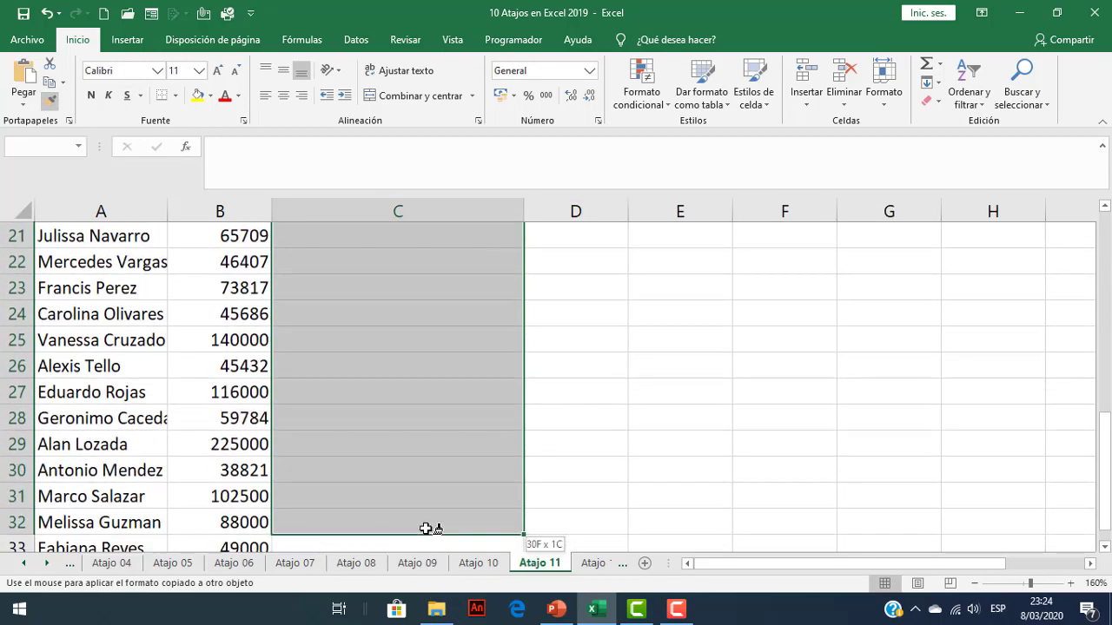
drag(425, 529, 424, 441)
scroll(424, 442, up, 8)
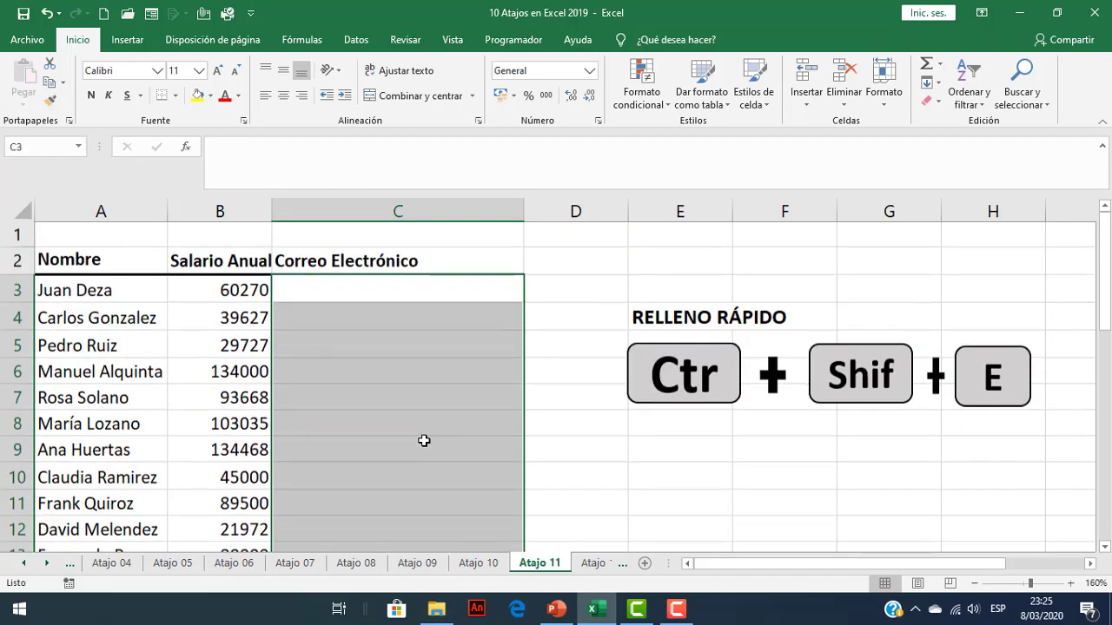
Enter the first employee's gmail e-mail address in cell C3.
click(432, 397)
click(390, 289)
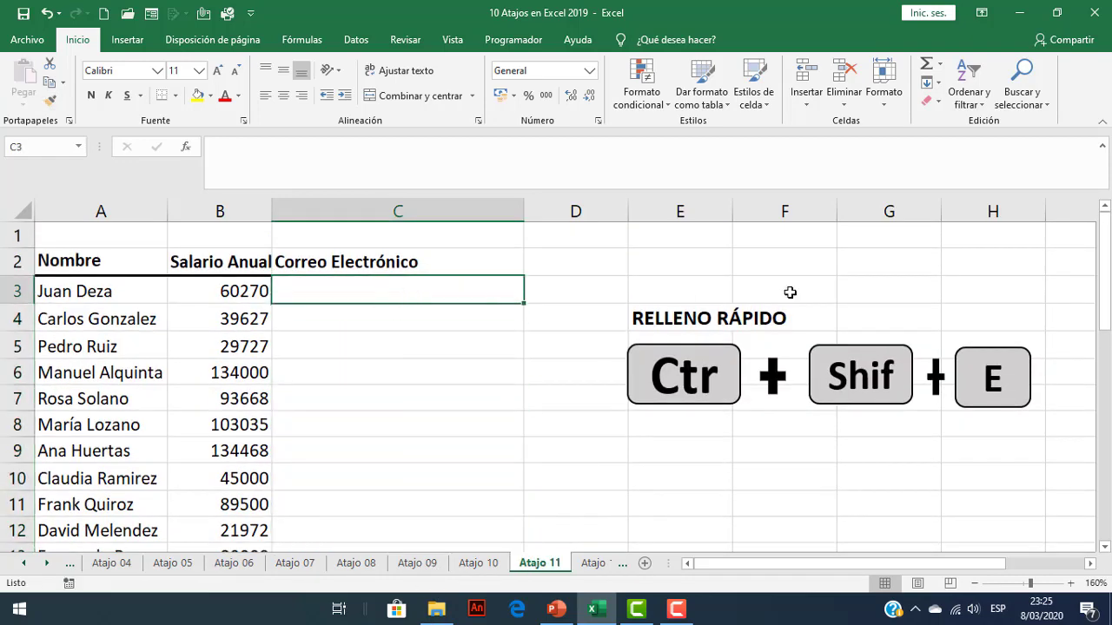
click(900, 271)
click(413, 292)
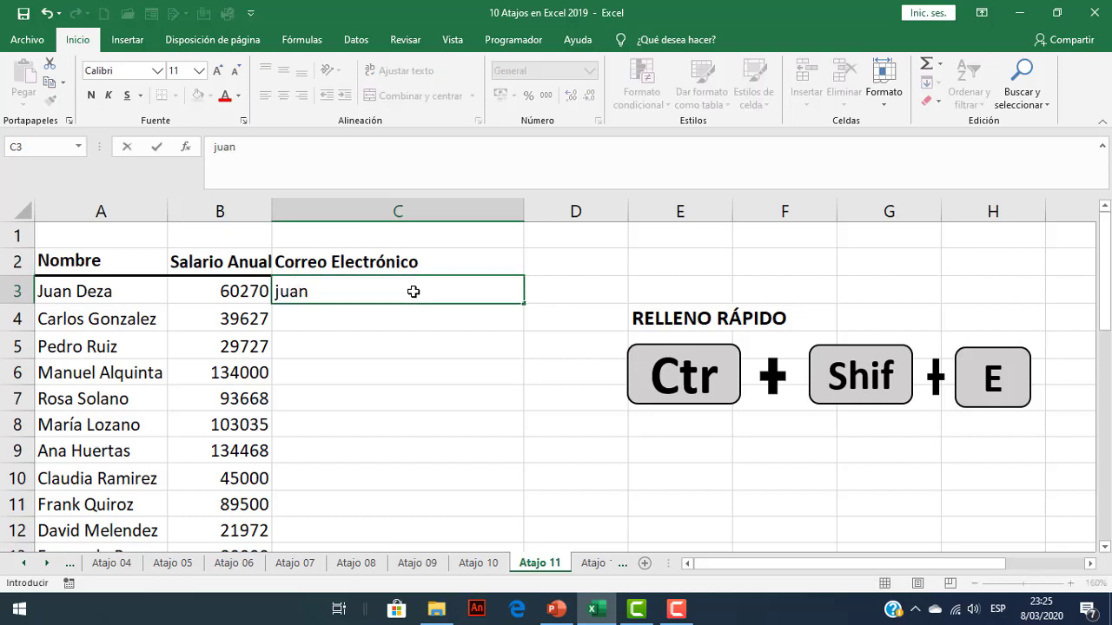
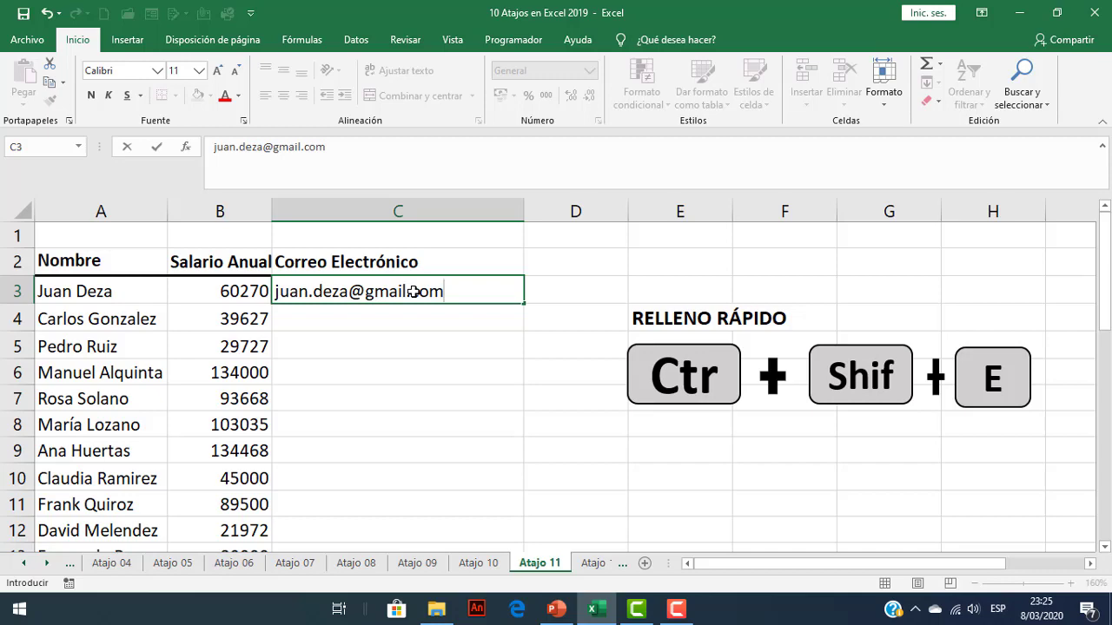
key(ctrl+Return)
Extend the selection from C3 down to row 32 and Flash Fill the remaining addresses with Ctrl+E.
key(shift+Down)
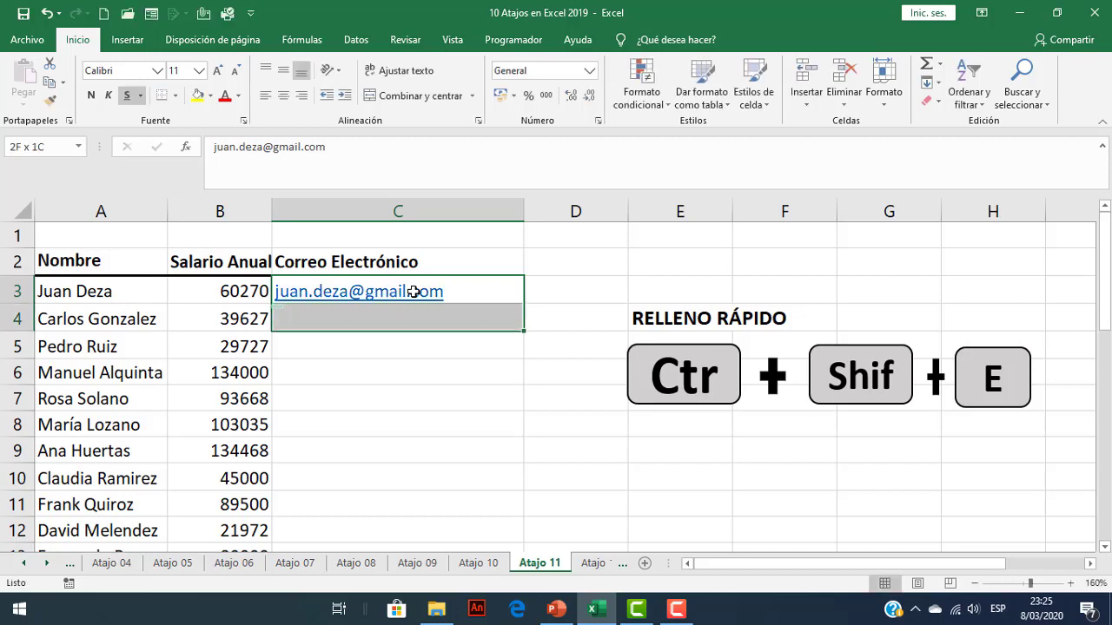
key(shift+Down)
key(shift+Down)
key(shift+Down)
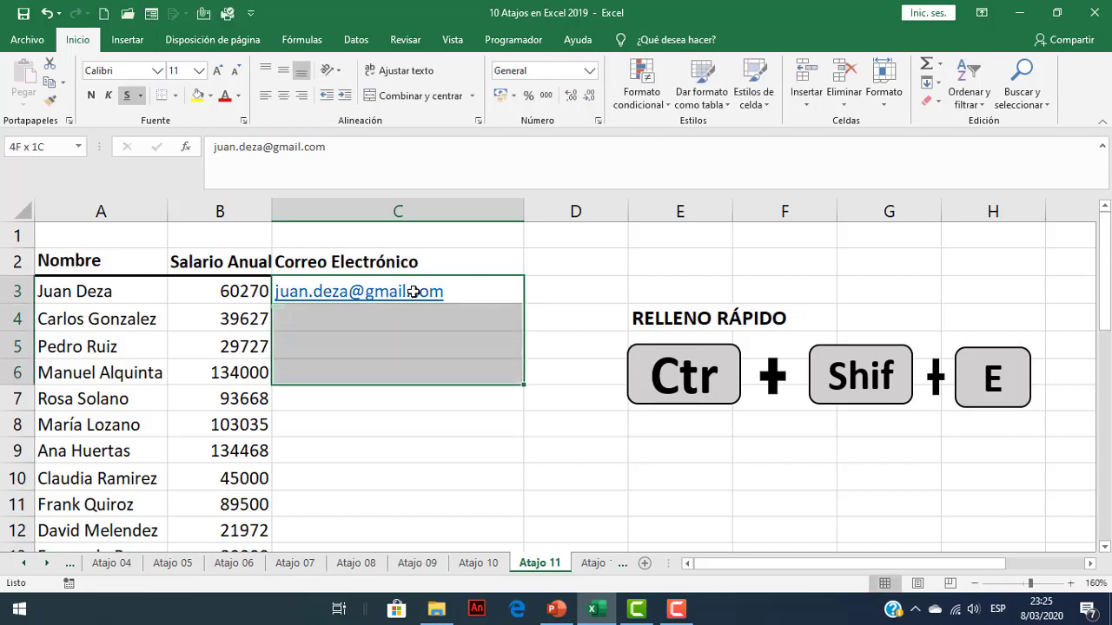
key(shift+Down)
key(shift+Down)
key(shift+Down)
key(shift+Down)
key(shift+Down)
key(shift+Down)
key(shift+Down)
key(shift+Down)
key(shift+Down)
key(shift+Down)
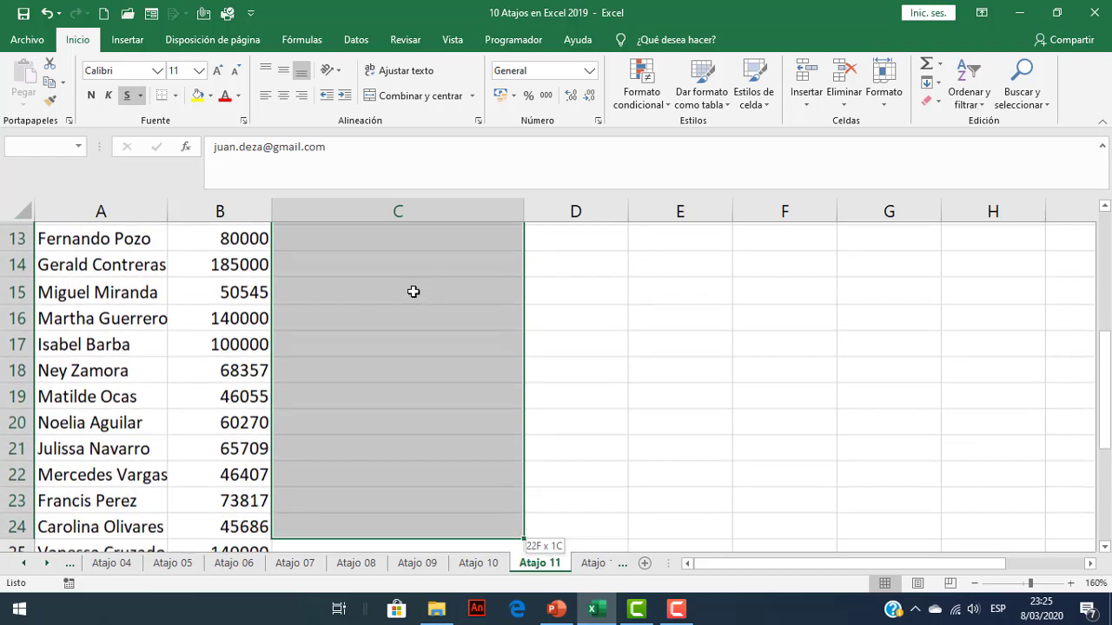
key(shift+Down)
key(shift+Down)
key(shift+Down)
key(shift+Down)
key(shift+Down)
key(shift+Down)
key(shift+Down)
key(shift+Down)
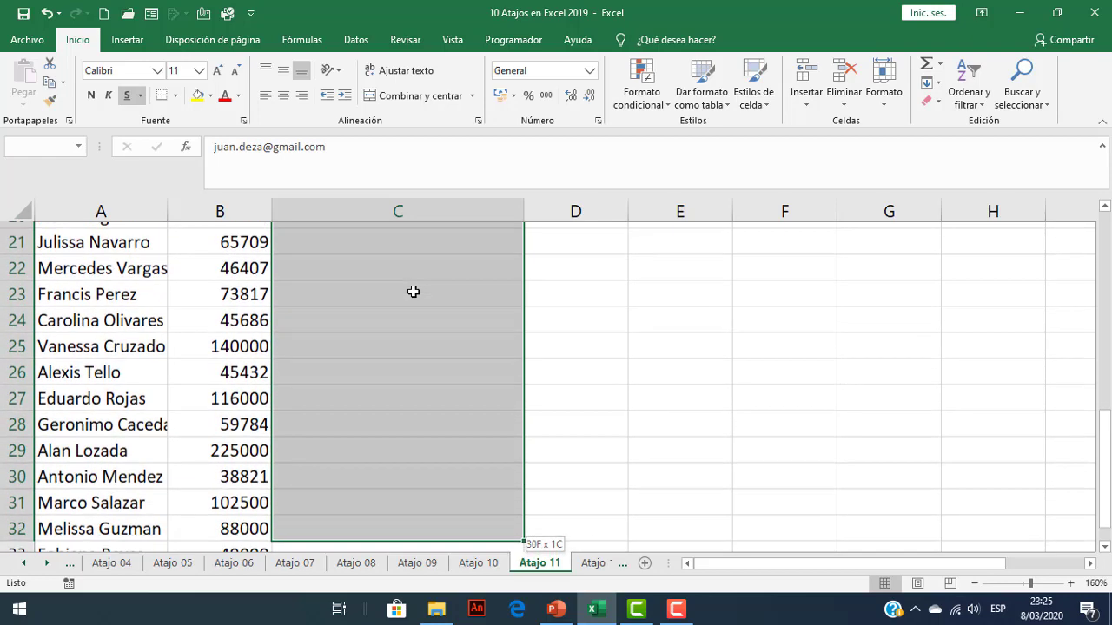
key(shift+Down)
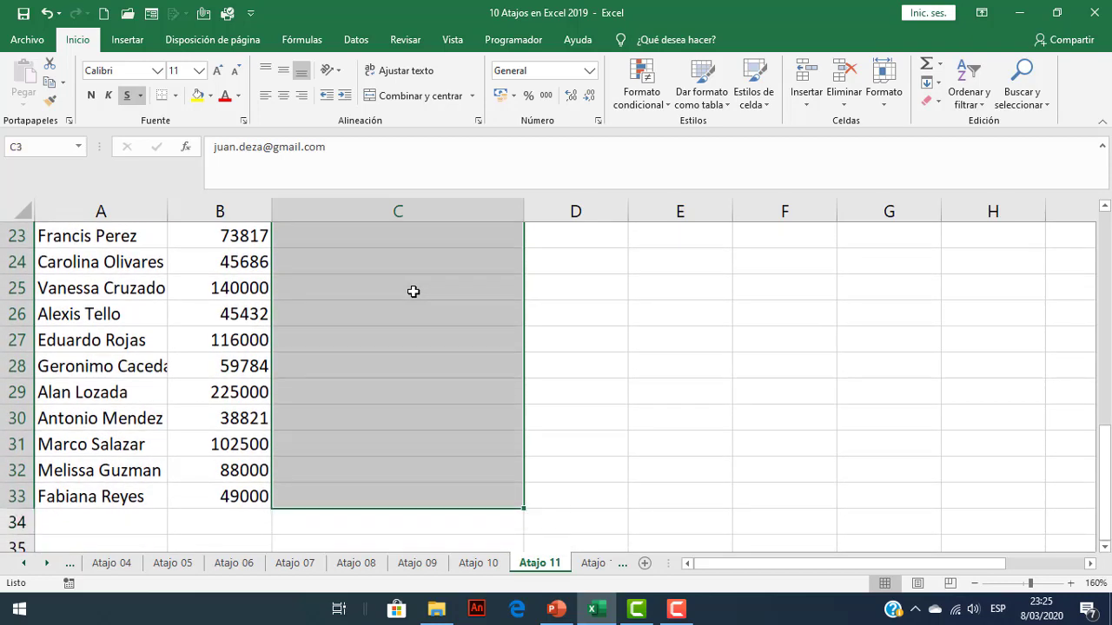
scroll(414, 292, up, 5)
scroll(413, 292, up, 3)
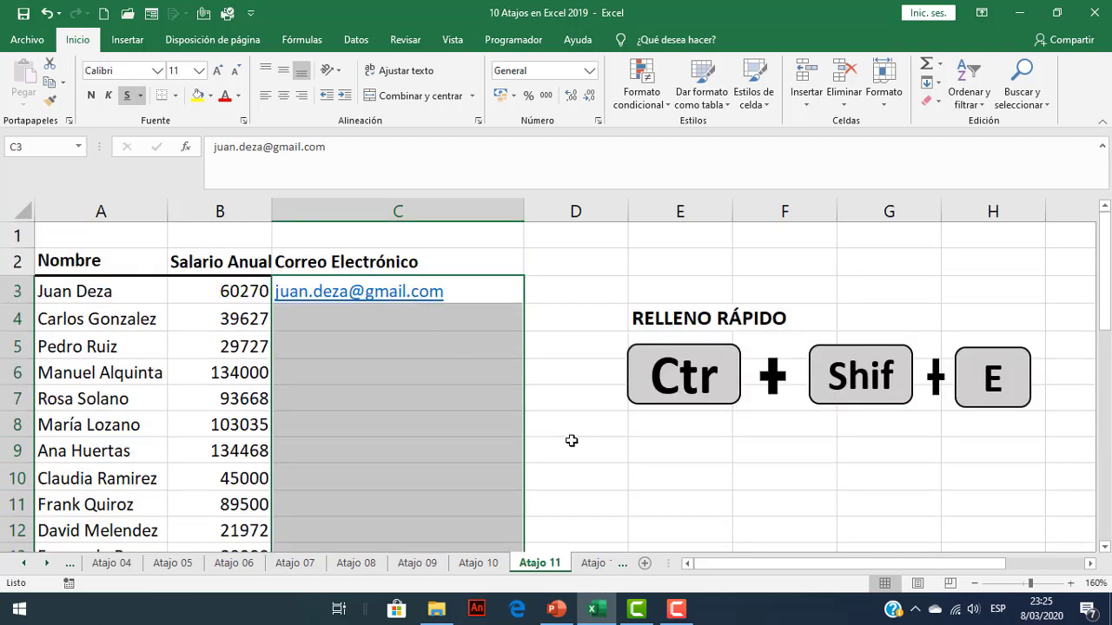
key(ctrl+e)
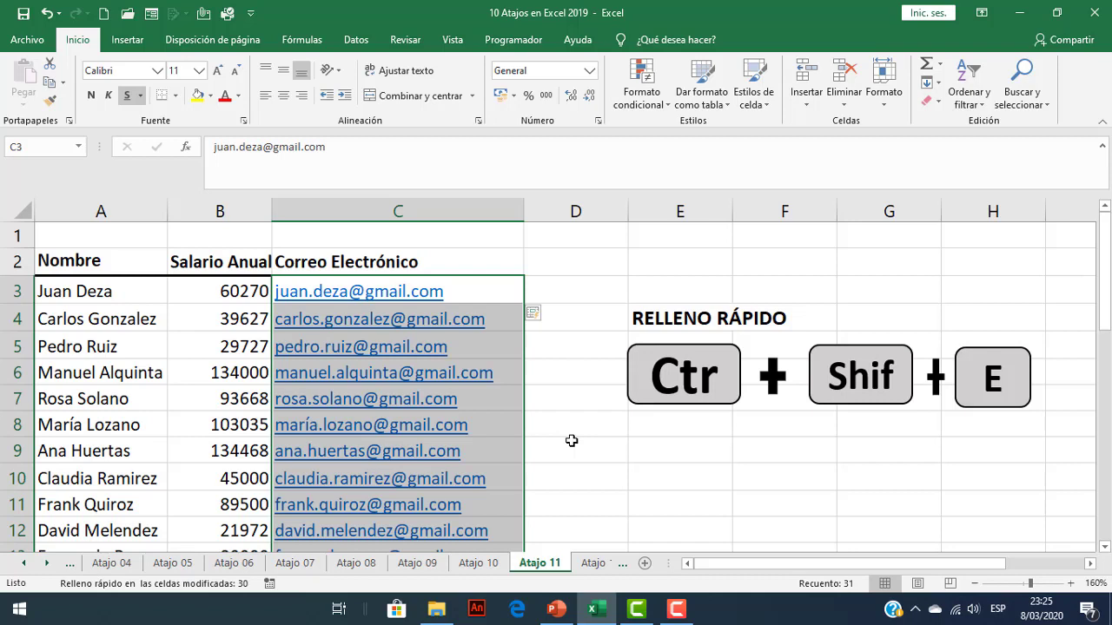
Widen columns C and A, then undo twice to remove the flash-filled addresses.
mouse_move(380, 319)
drag(524, 211, 547, 220)
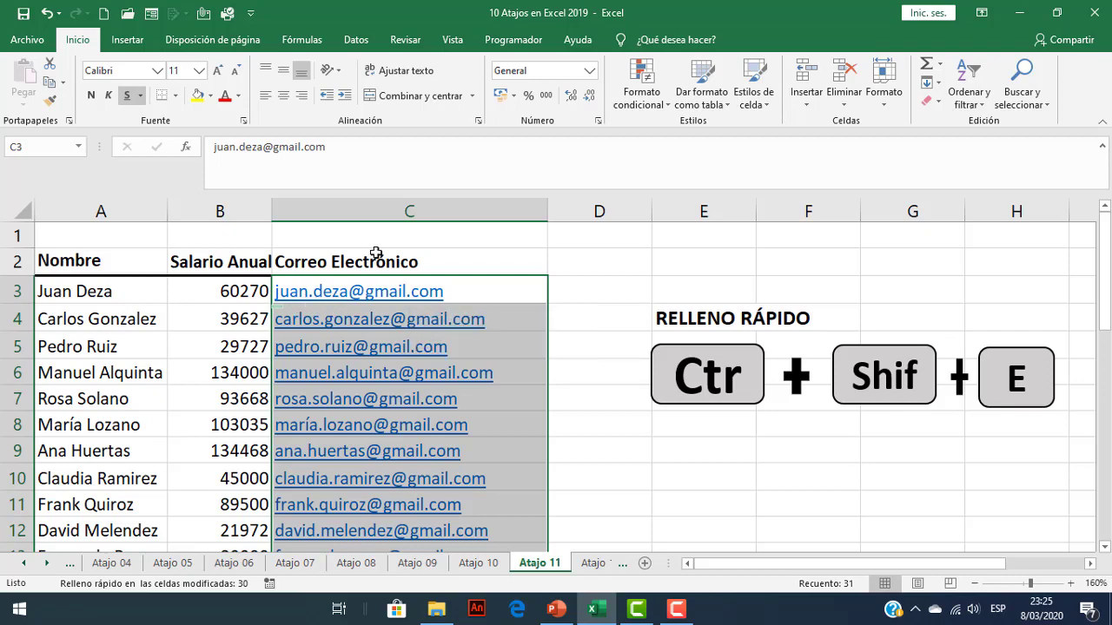
scroll(399, 491, down, 3)
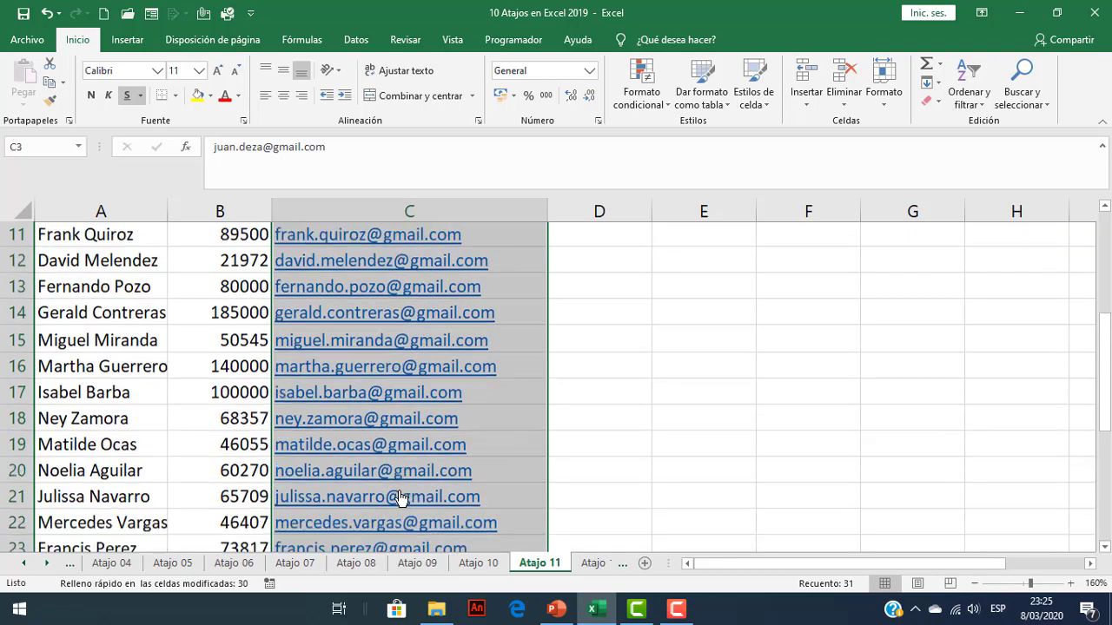
scroll(401, 497, down, 2)
scroll(400, 497, down, 2)
scroll(398, 493, up, 1)
scroll(398, 490, up, 2)
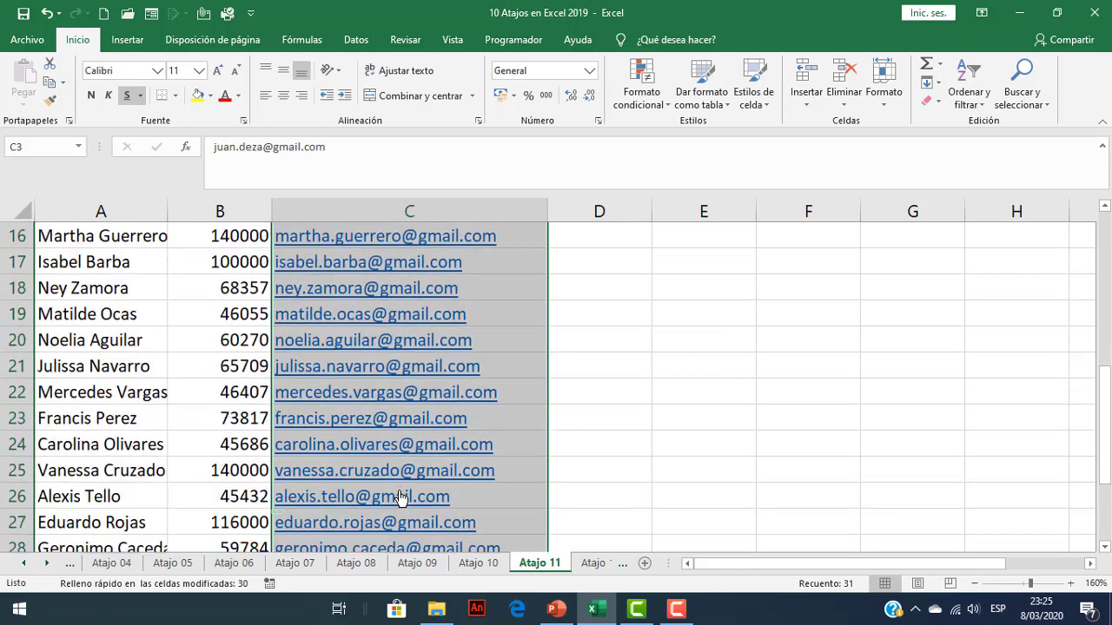
scroll(396, 485, up, 2)
scroll(396, 485, up, 2)
scroll(261, 391, up, 1)
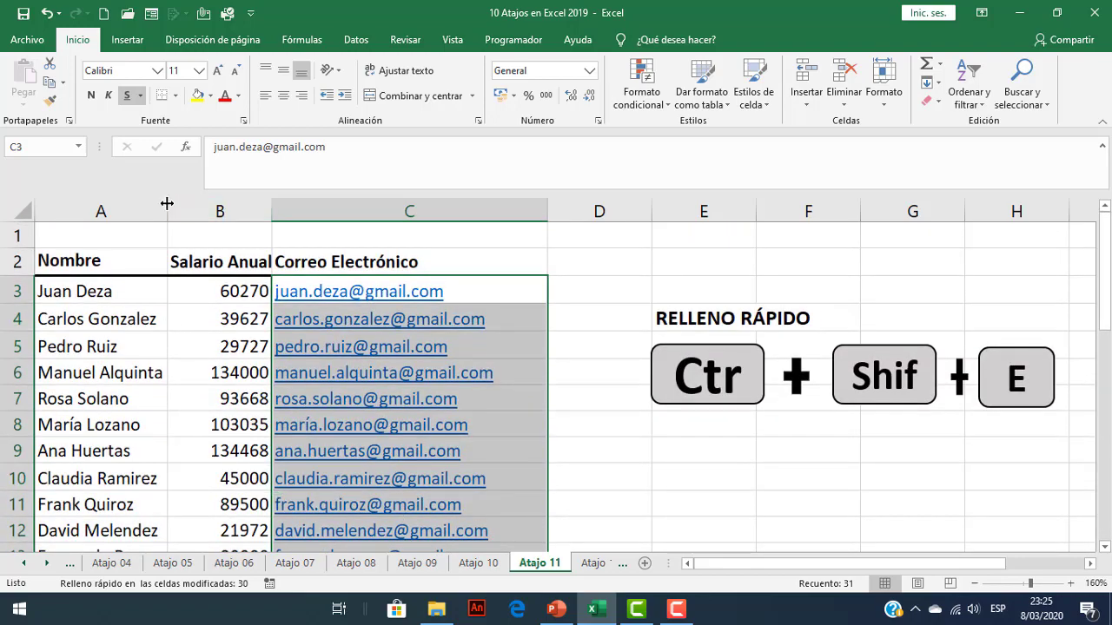
drag(170, 210, 195, 209)
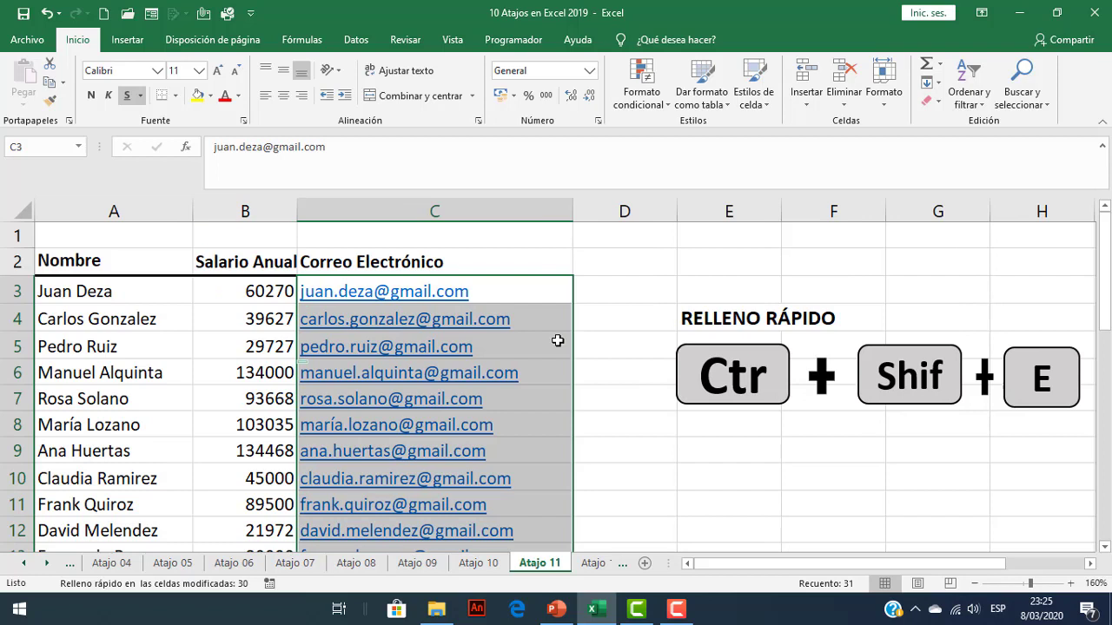
key(ctrl+z)
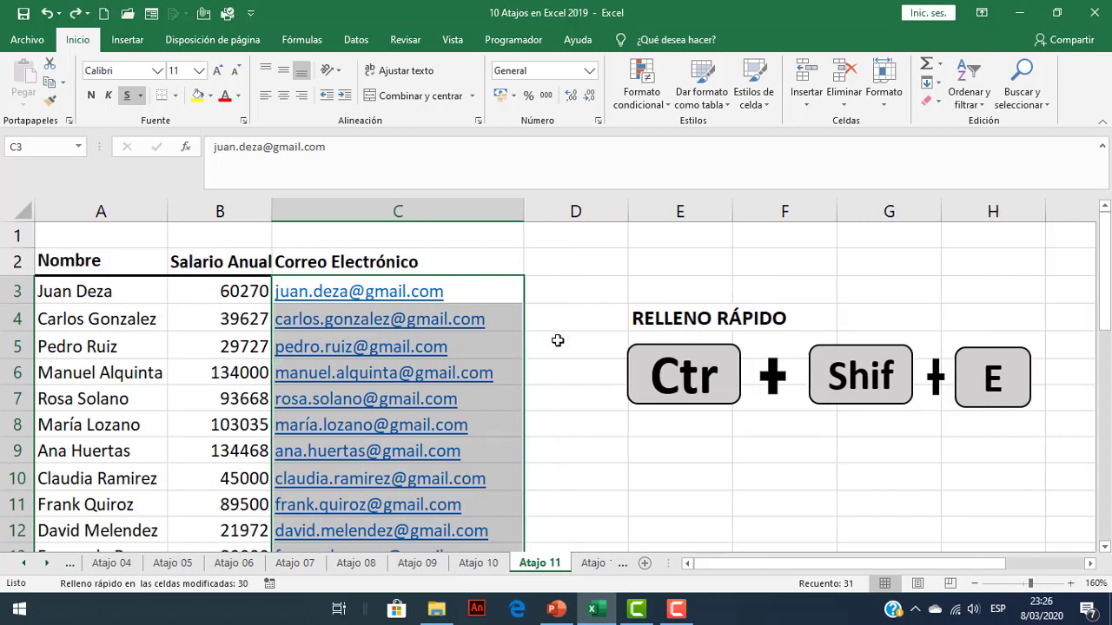
key(ctrl+z)
Replace C3's entry with the first employee's hotmail e-mail address.
click(528, 396)
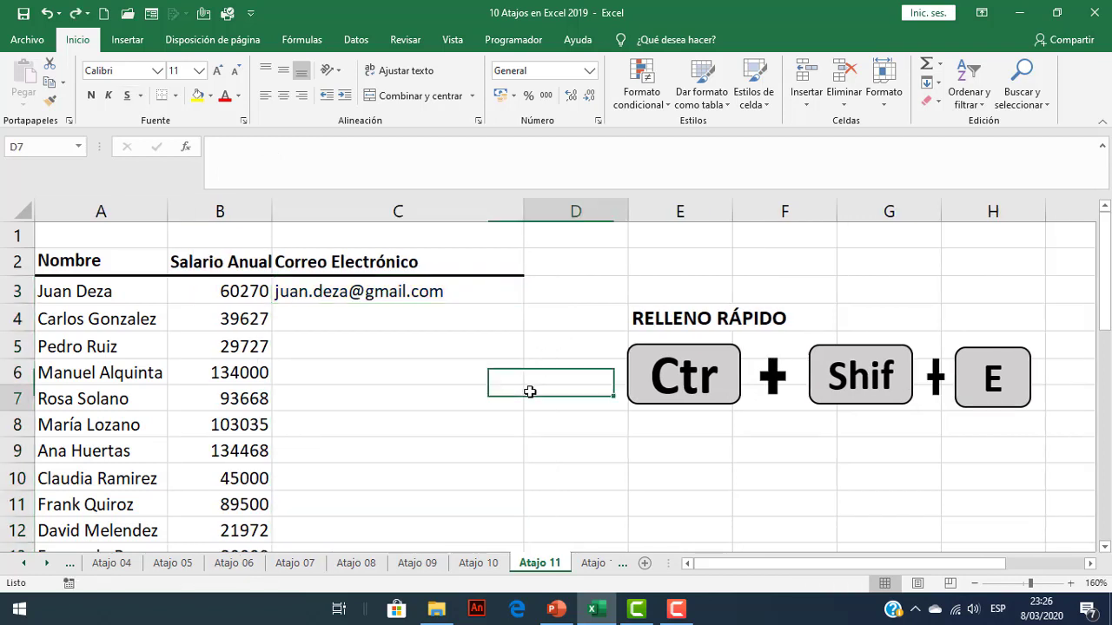
click(444, 308)
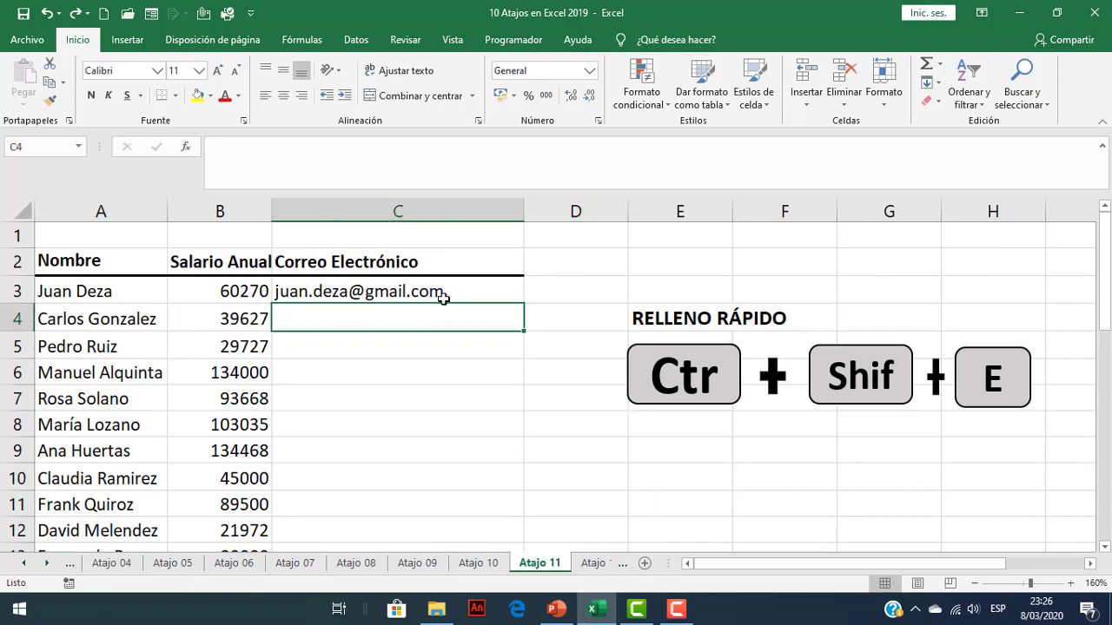
click(444, 298)
key(Delete)
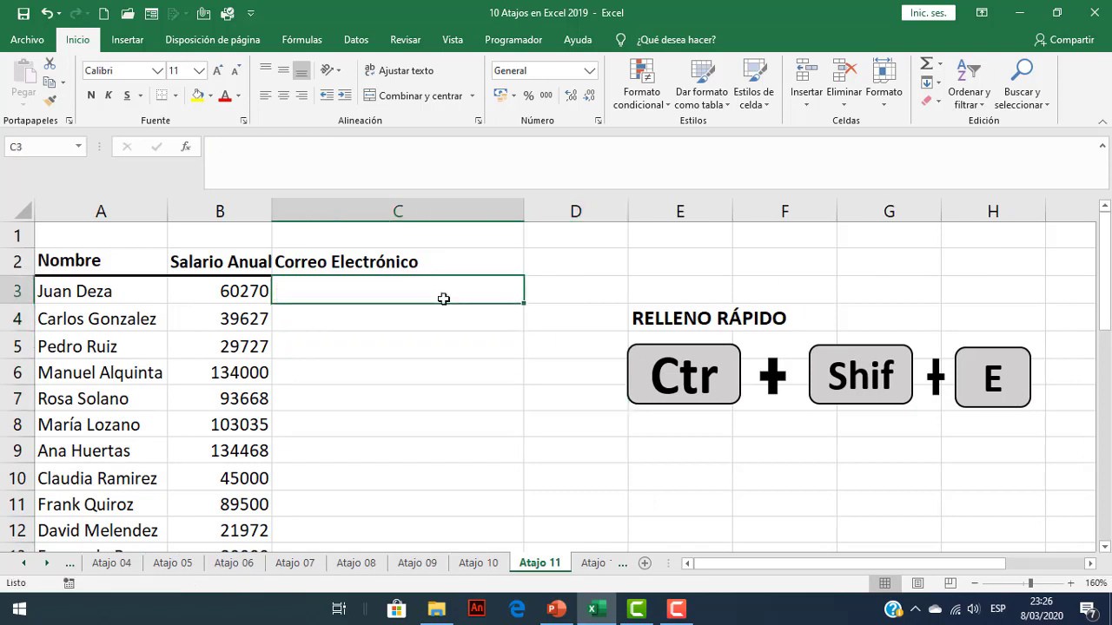
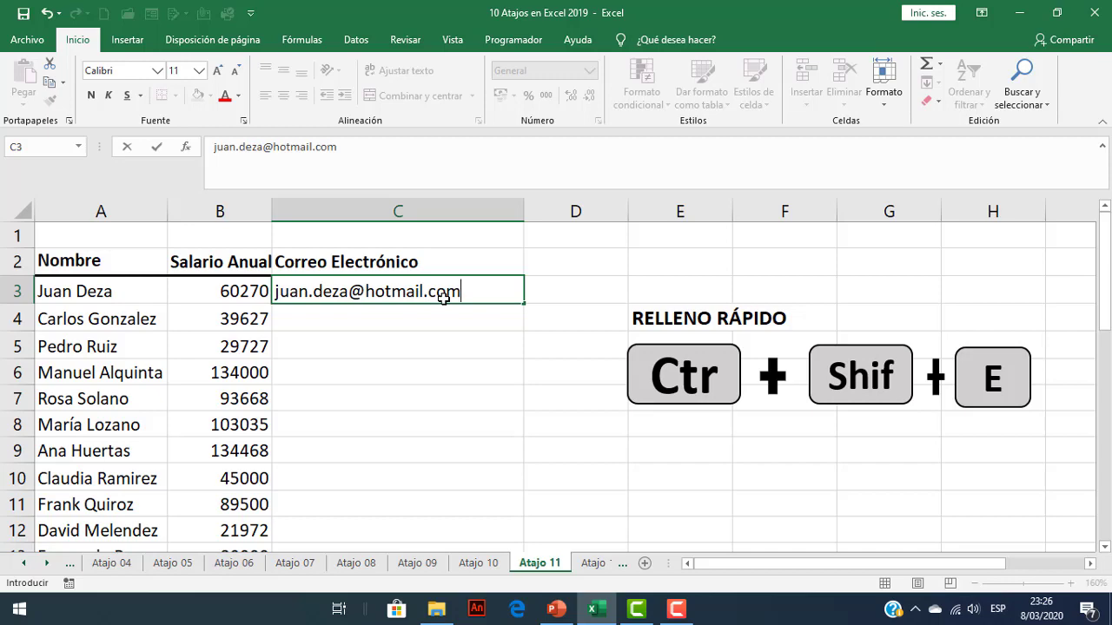
Select the Correo Electrónico range C3 through C33.
drag(443, 298, 443, 539)
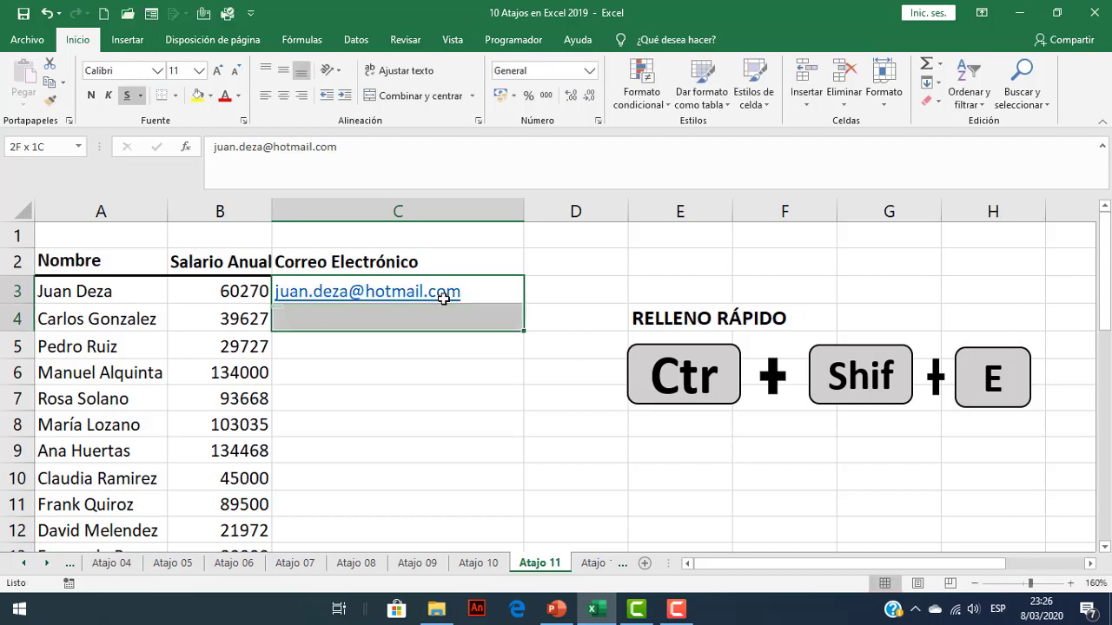
drag(443, 298, 443, 537)
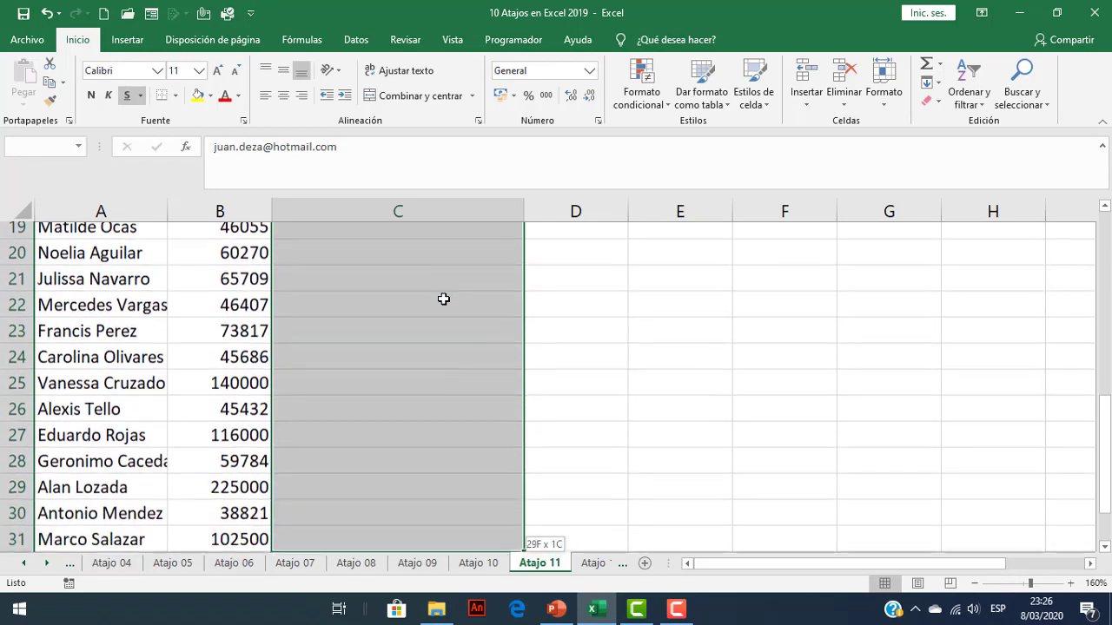
drag(443, 537, 443, 482)
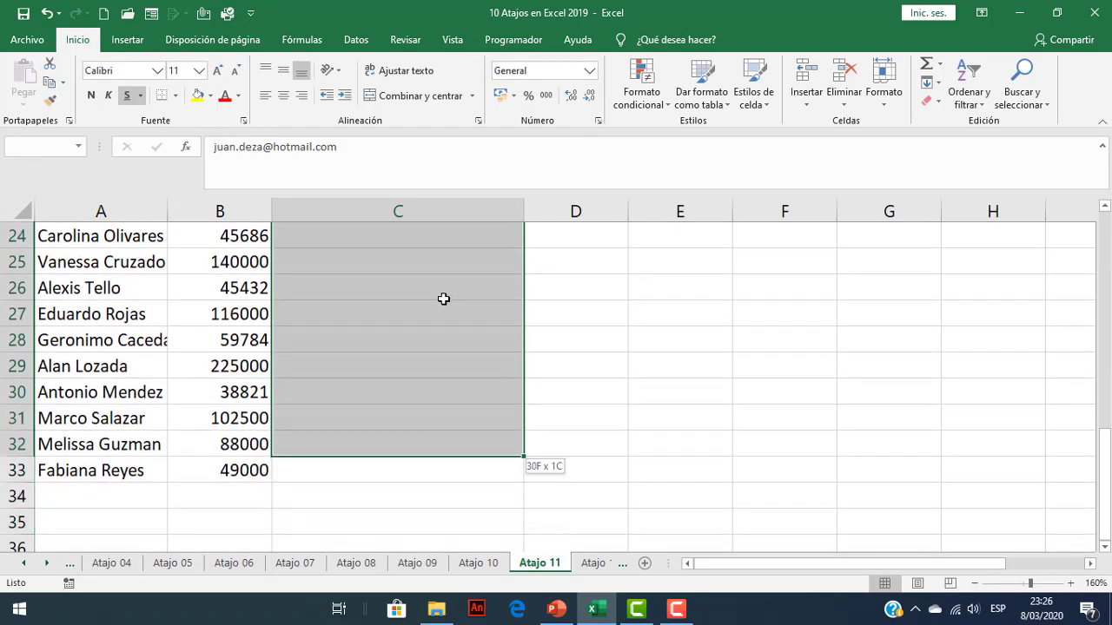
drag(443, 298, 443, 298)
scroll(443, 299, up, 2)
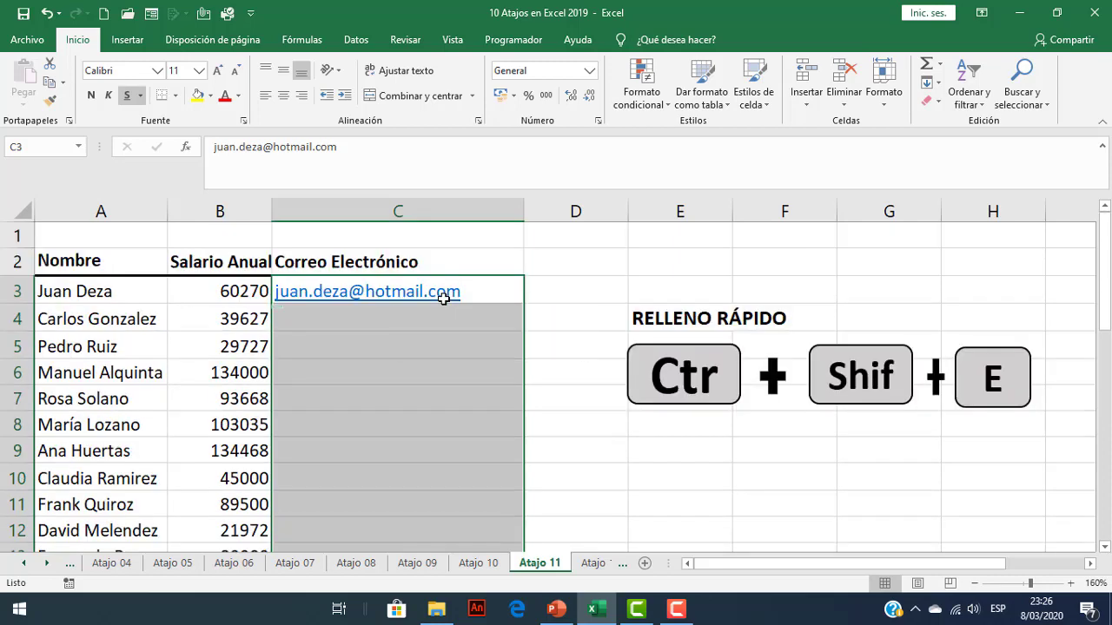
Flash-fill e-mail addresses for the 30 remaining names with Ctrl+E.
key(ctrl+e)
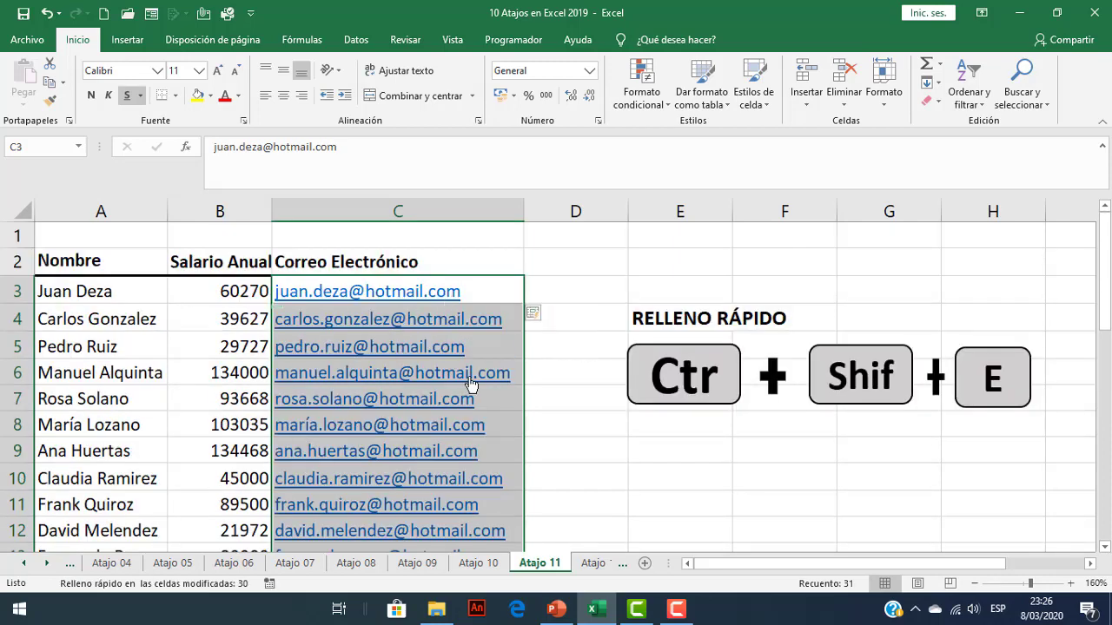
scroll(466, 380, down, 1)
scroll(466, 379, up, 1)
Review slide 13 'Selección automática de fila y columna', then show Excel's Atajo 12 sheet.
click(558, 611)
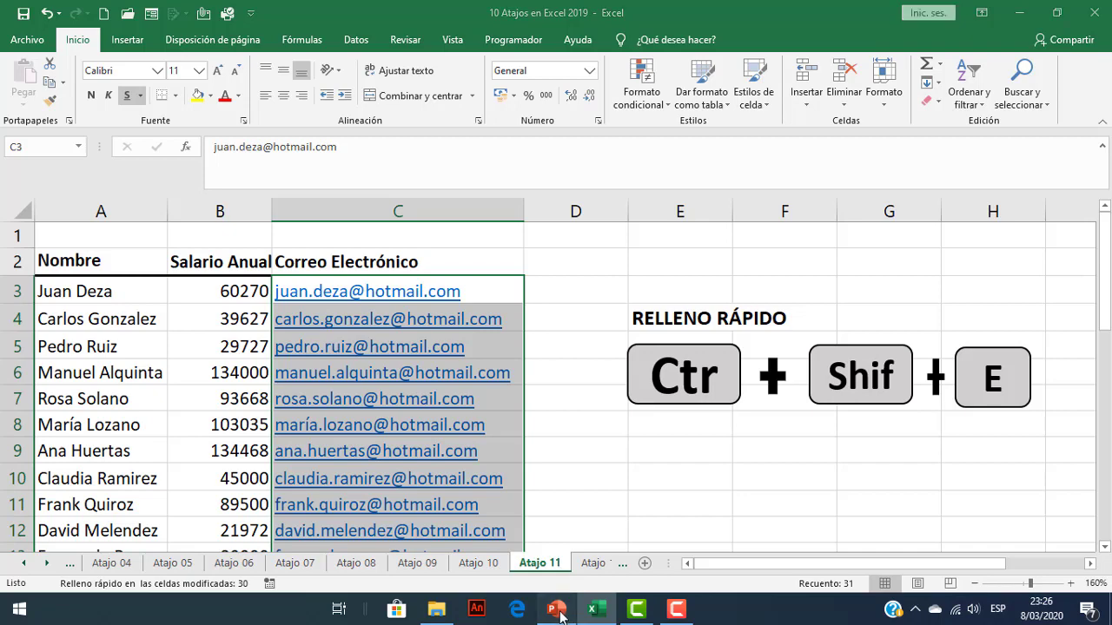
scroll(218, 463, down, 1)
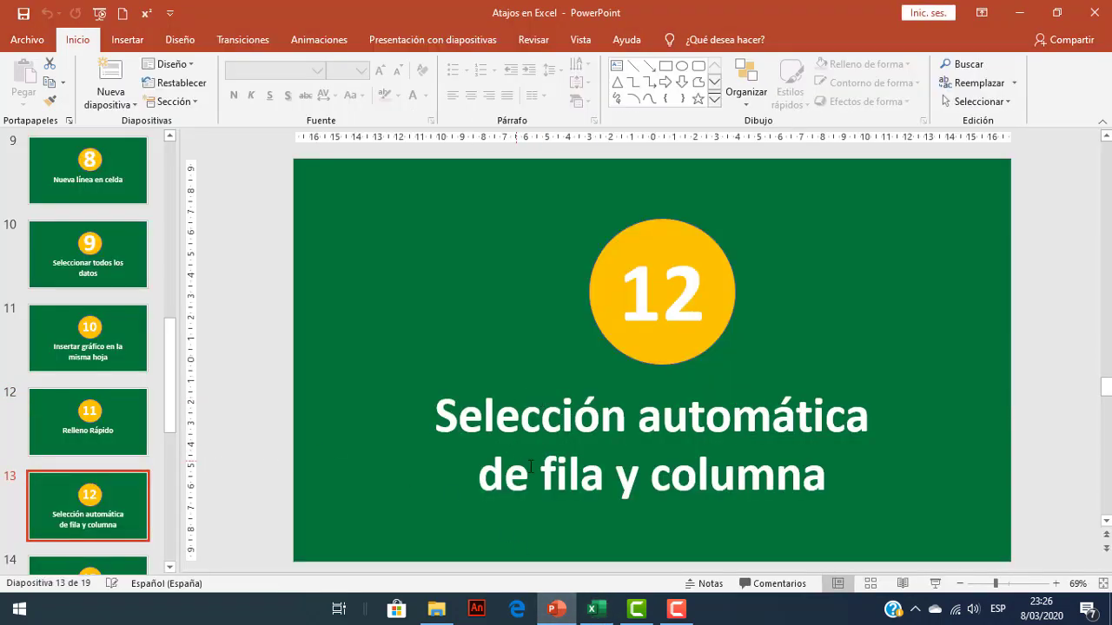
click(595, 609)
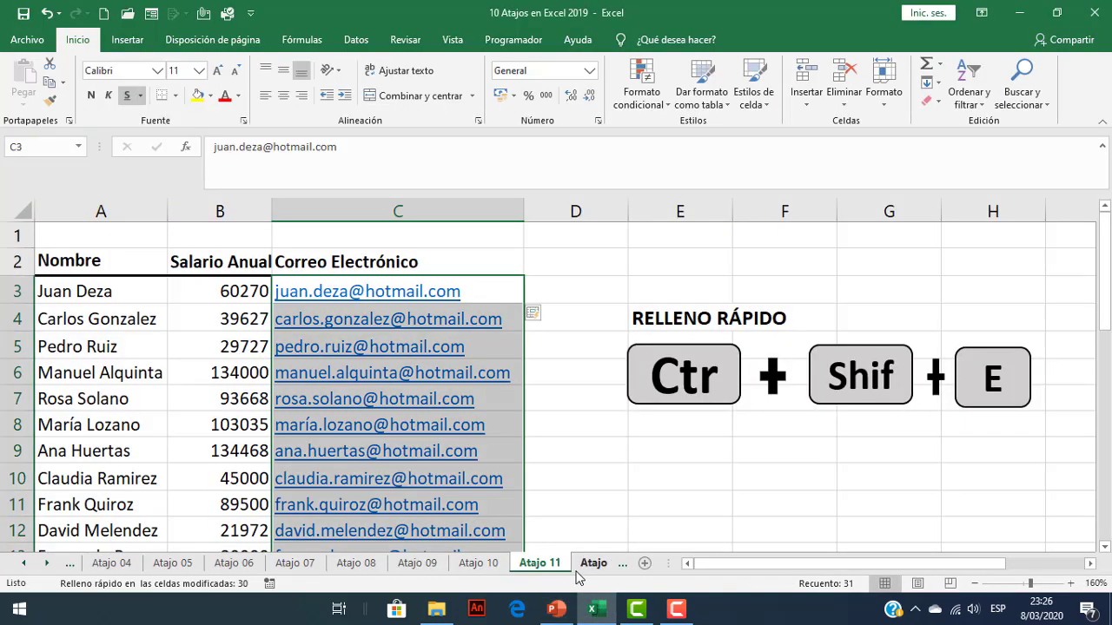
click(573, 564)
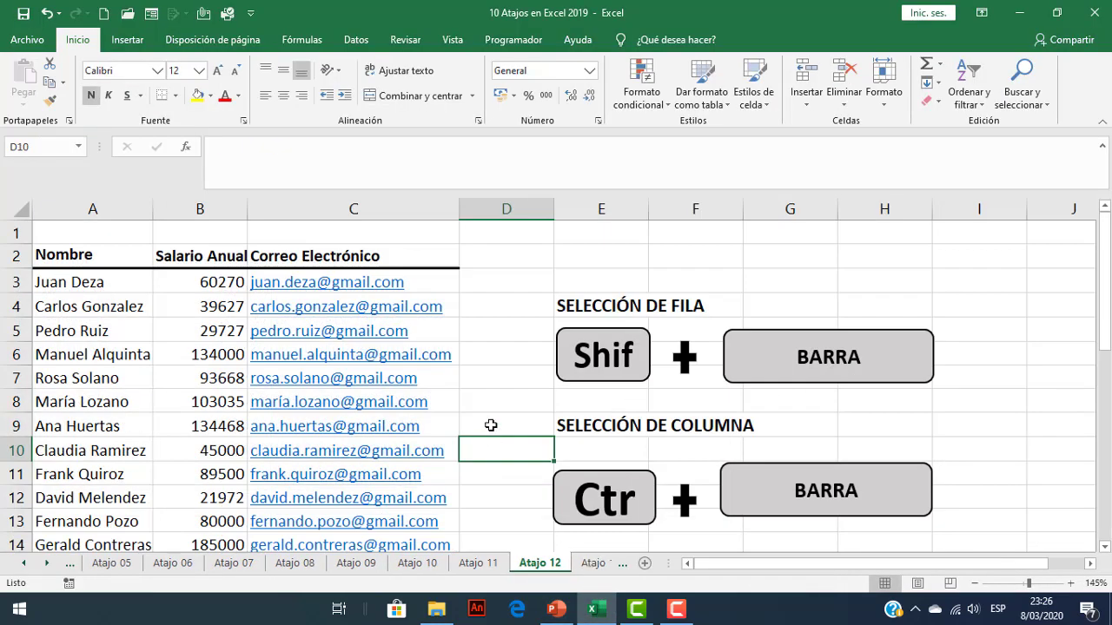
Select the whole of row 6 with Shift+Space.
click(132, 373)
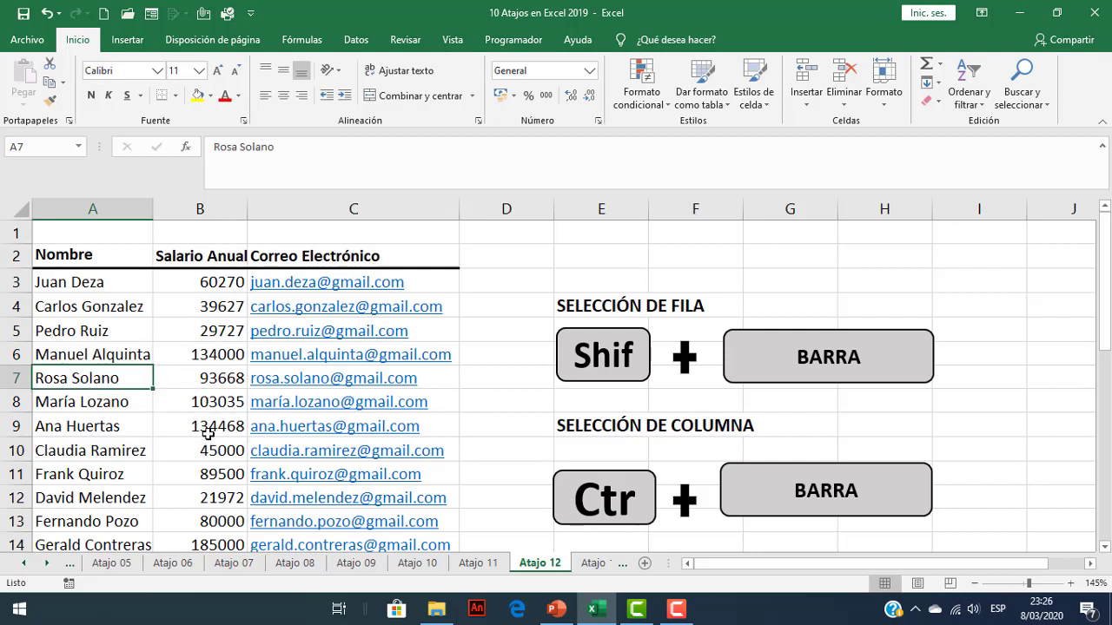
click(142, 408)
click(106, 358)
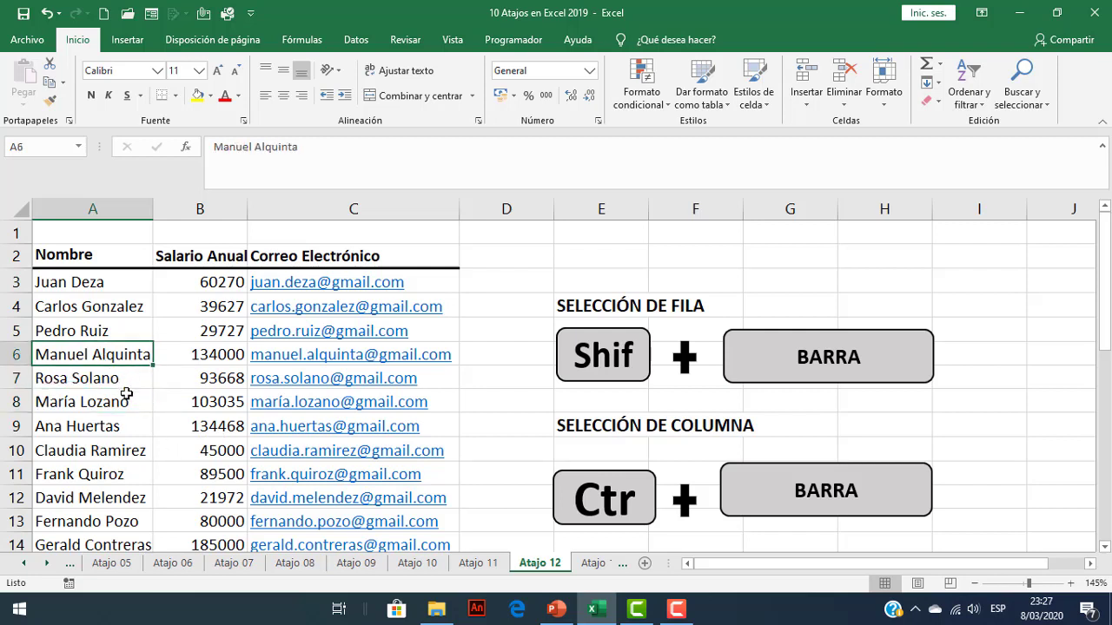
key(shift+space)
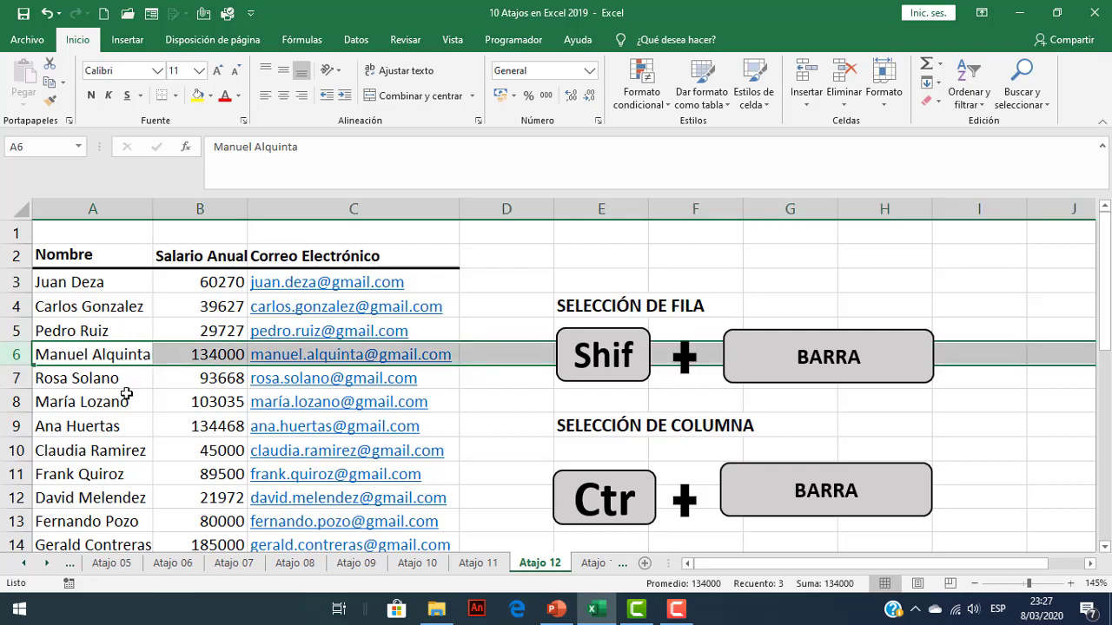
Select the entire Salario Anual column B with Ctrl+Space.
click(224, 324)
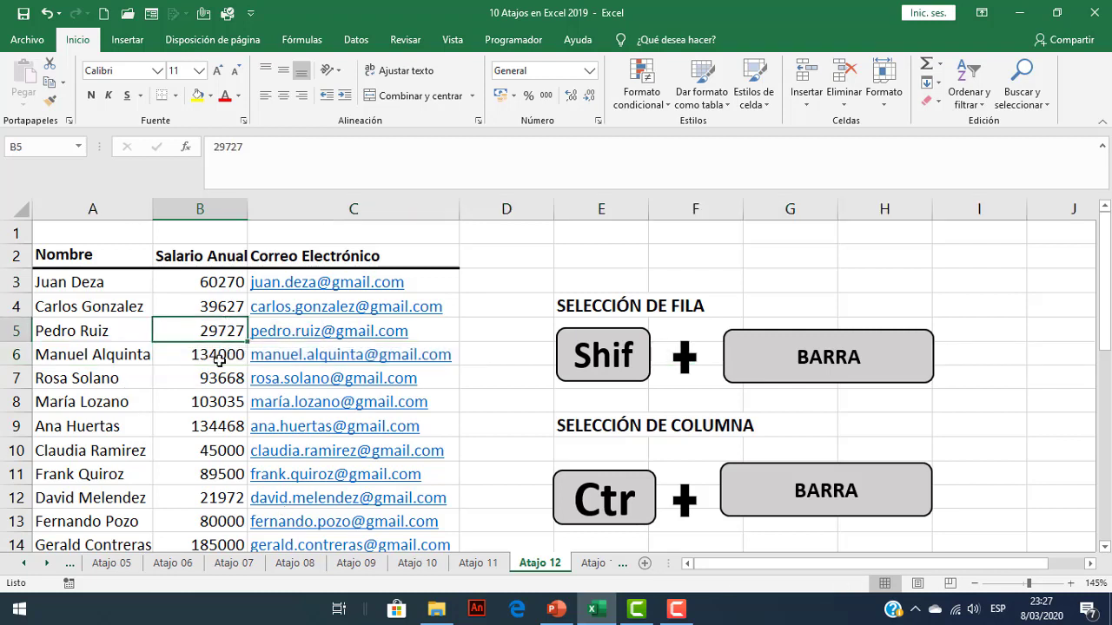
drag(216, 360, 200, 426)
click(222, 383)
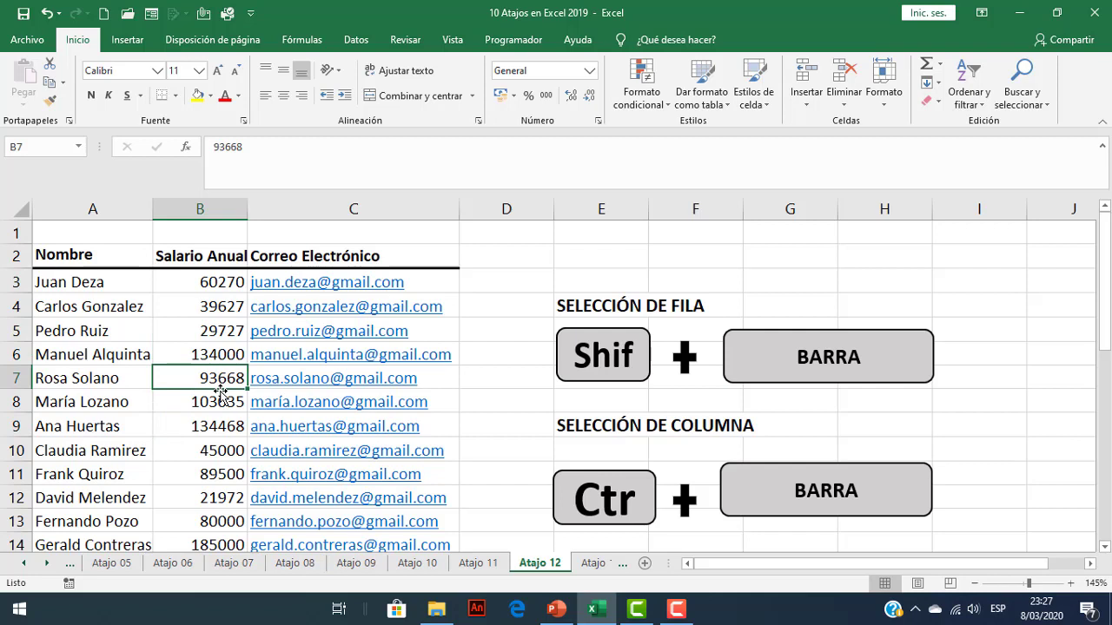
key(ctrl+space)
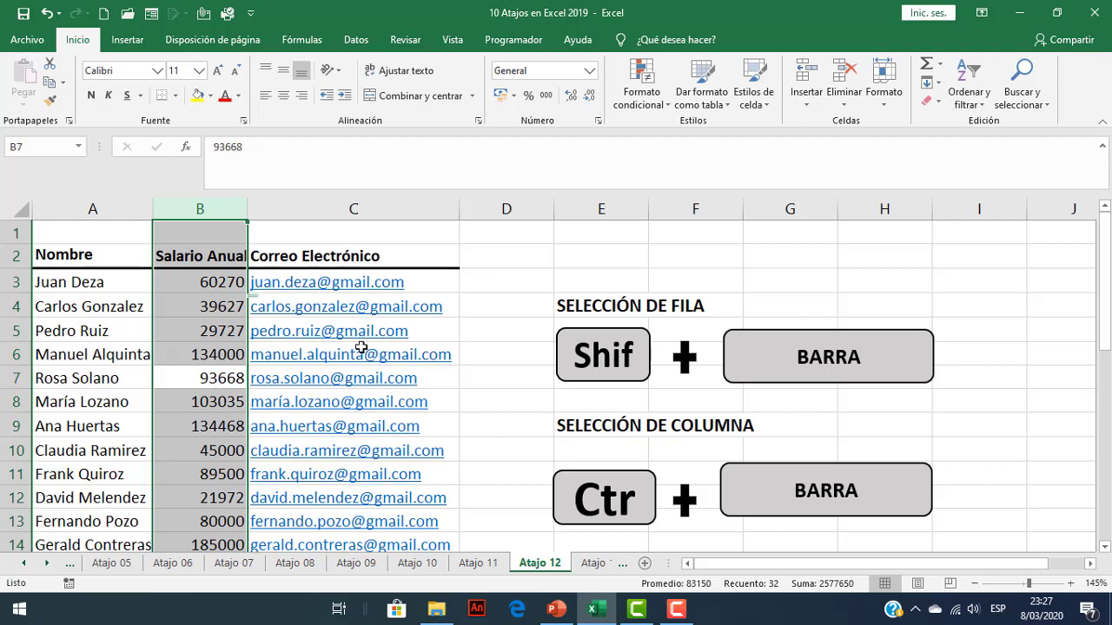
Advance the slides to 14 'Inserta Nueva Fila y Columna' and return to Excel.
click(556, 609)
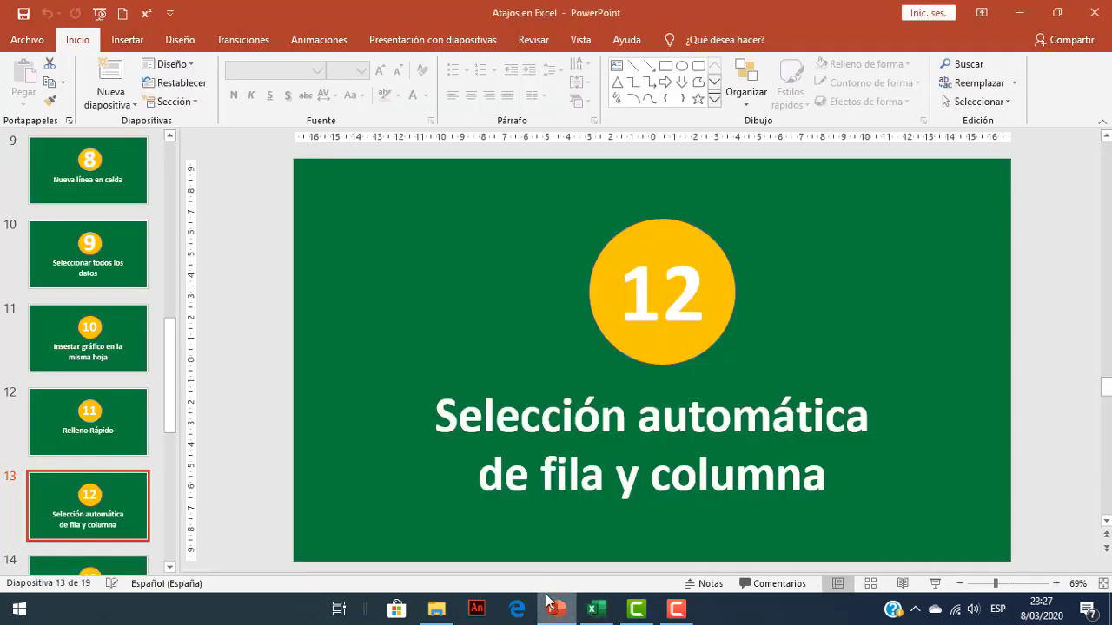
scroll(118, 494, down, 3)
click(118, 473)
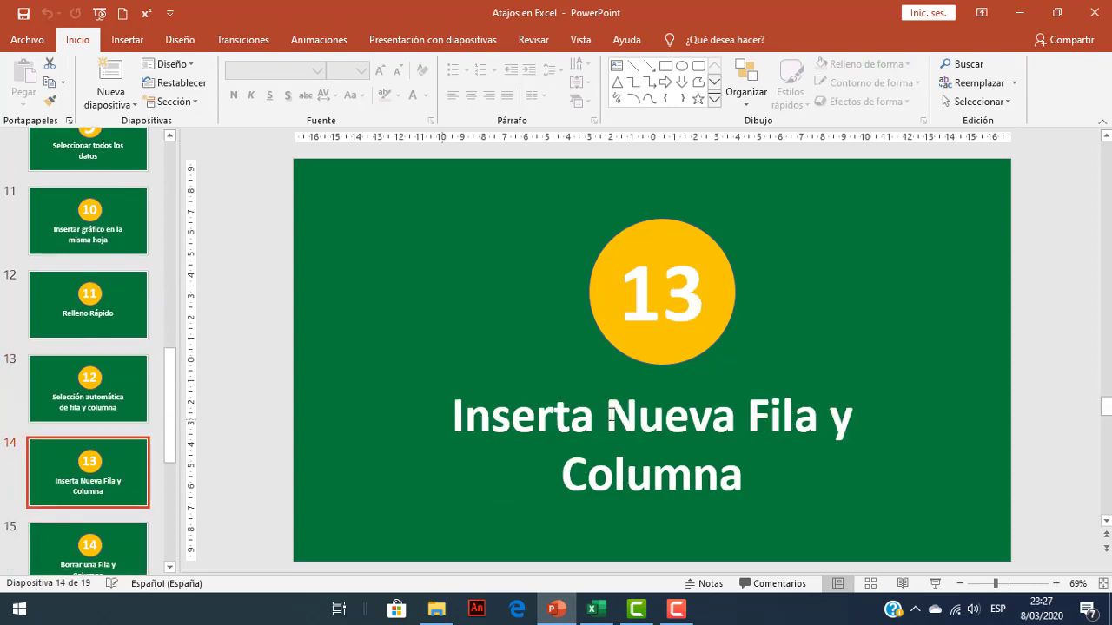
click(596, 609)
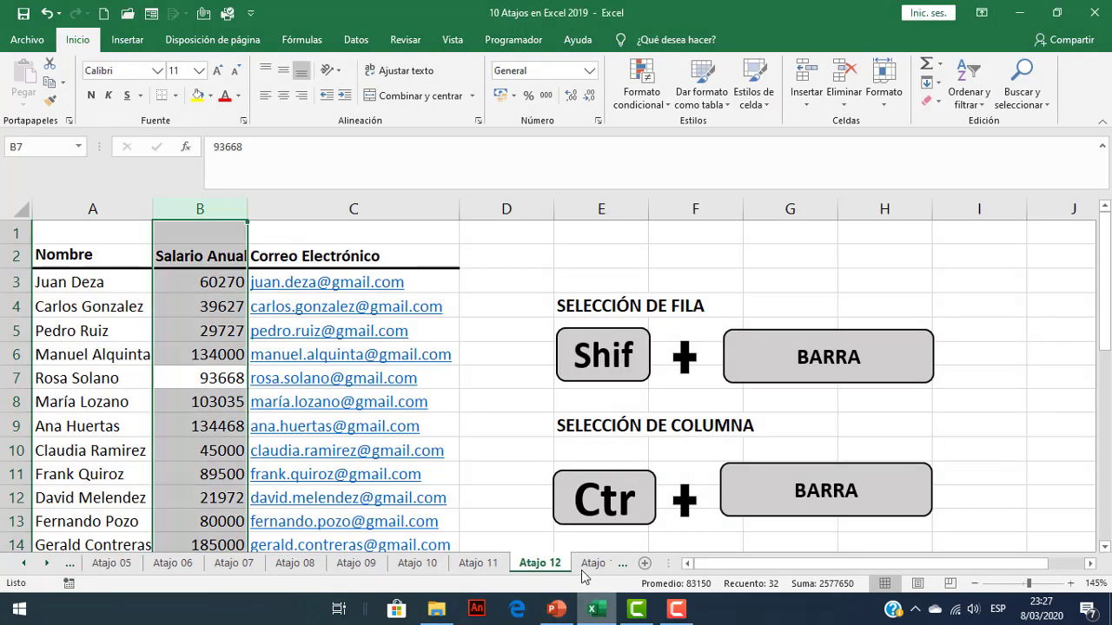
Show the Atajo 13 sheet and pick cell A7 as the insertion point.
click(591, 563)
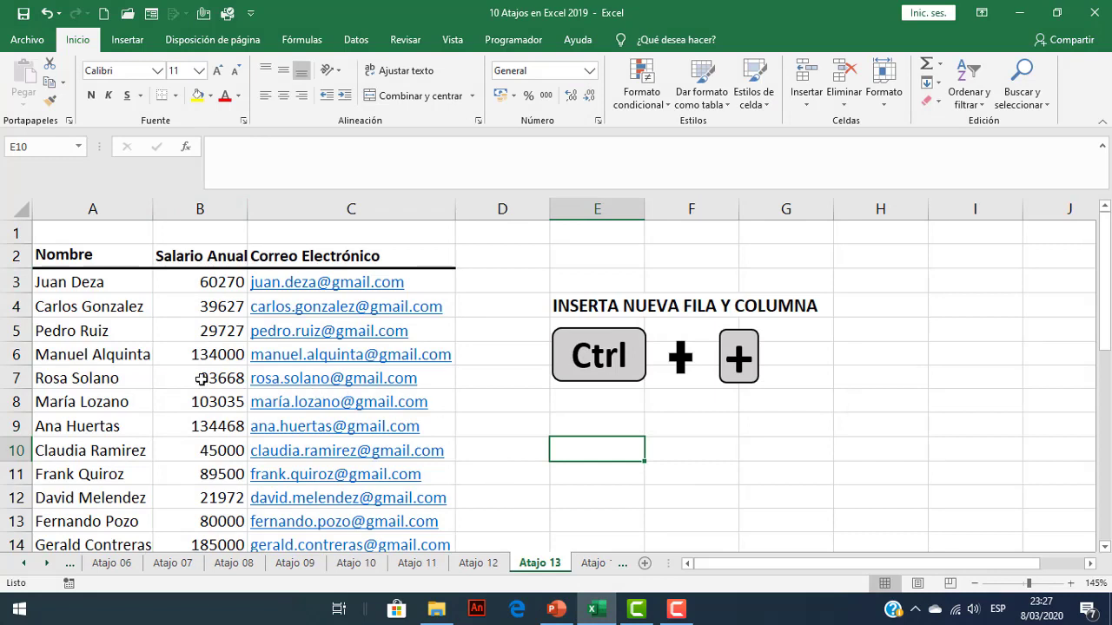
click(125, 378)
click(189, 395)
click(187, 359)
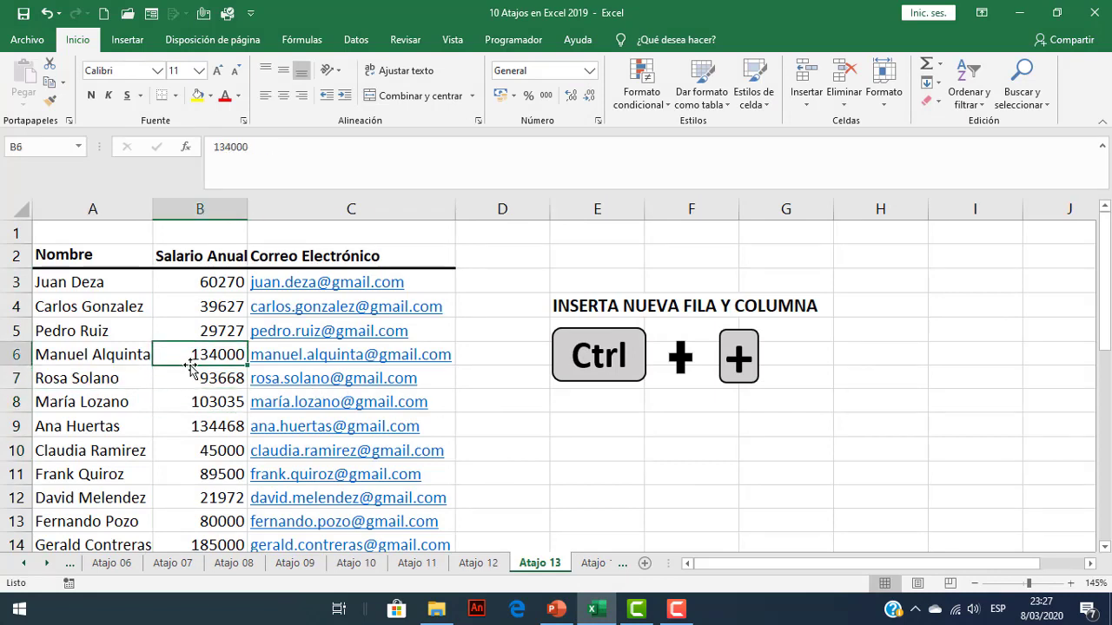
click(179, 425)
click(175, 431)
click(184, 379)
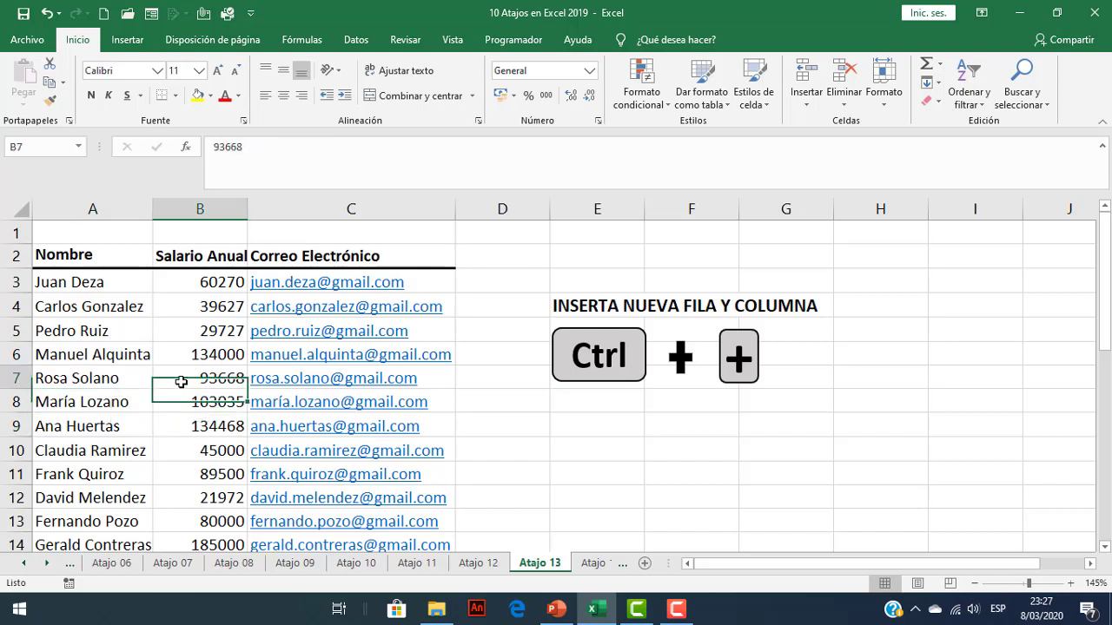
click(144, 379)
click(184, 402)
click(139, 357)
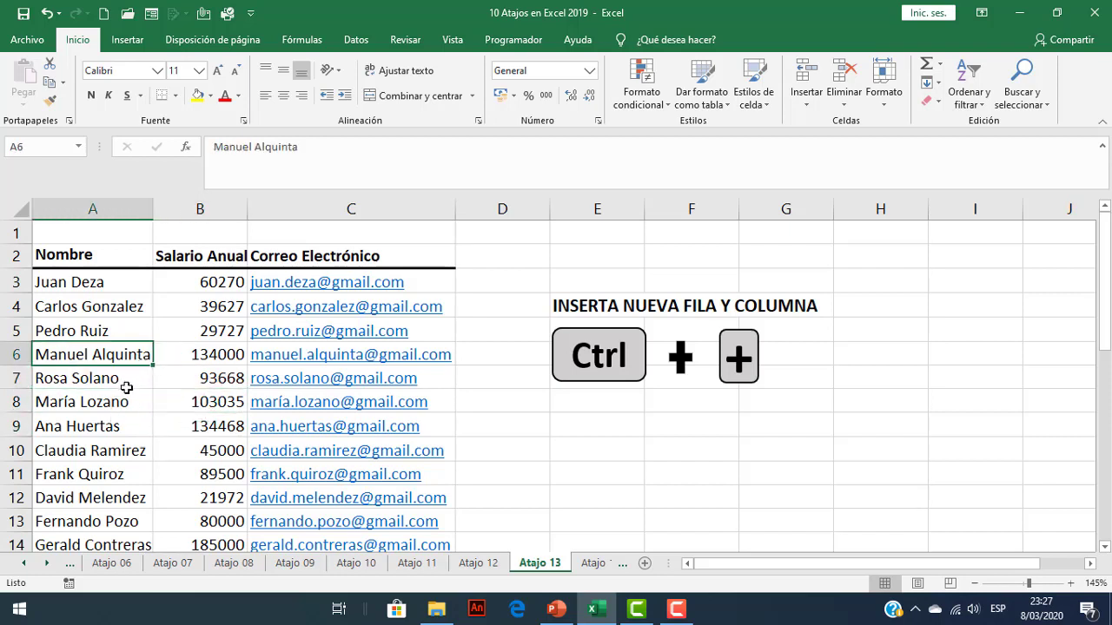
click(127, 384)
click(125, 397)
click(124, 382)
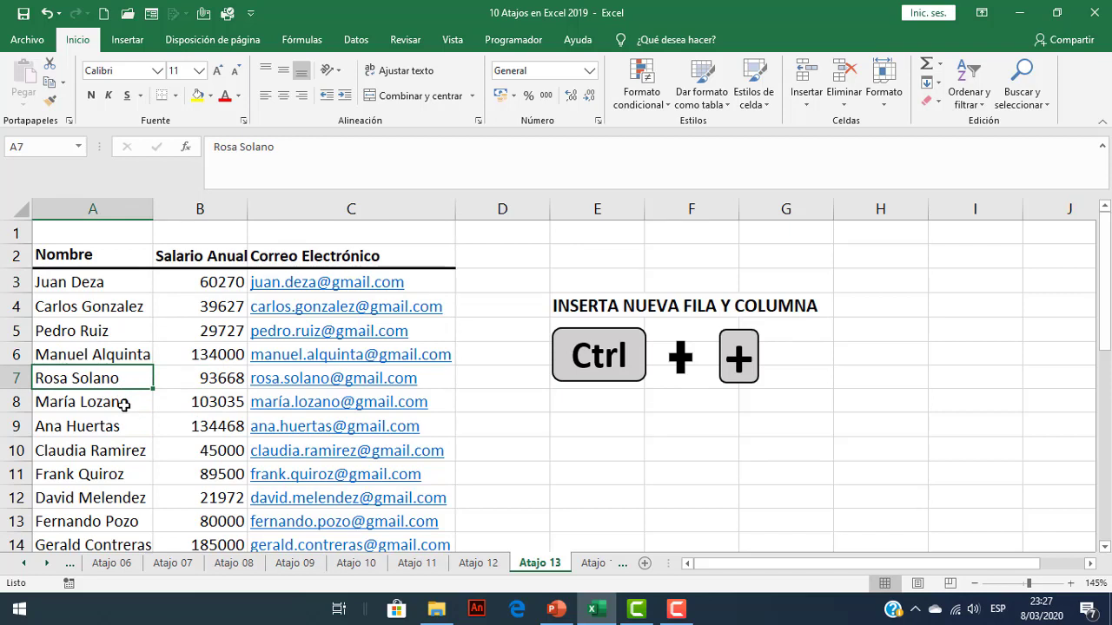
Bring up the Insertar options with Ctrl++ and cancel without changing the sheet.
key(ctrl+plus)
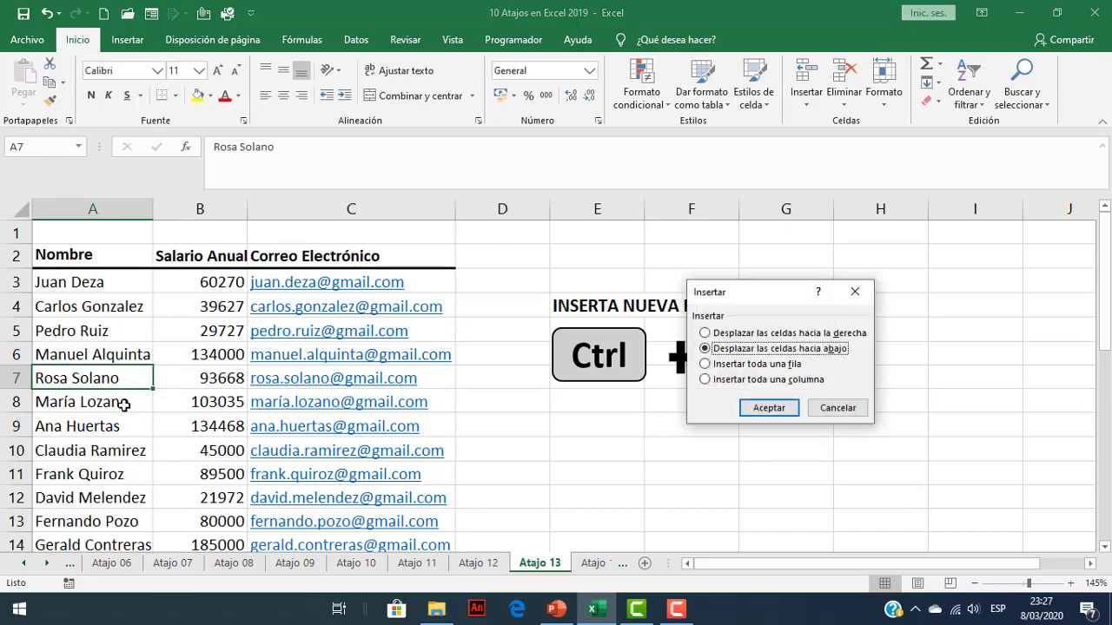
drag(780, 304, 432, 322)
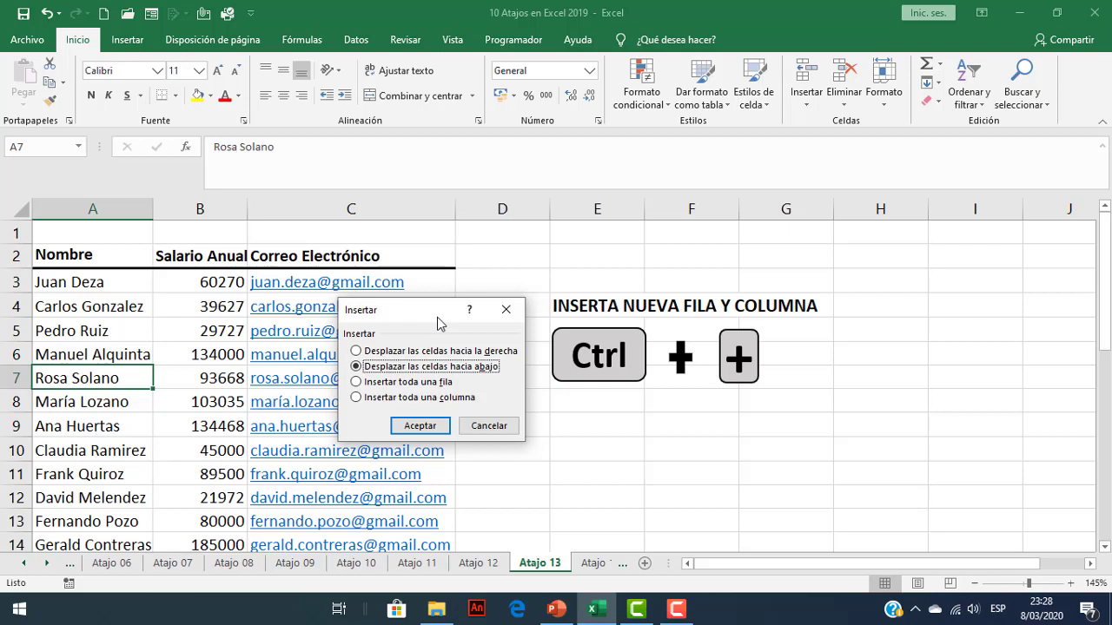
click(495, 426)
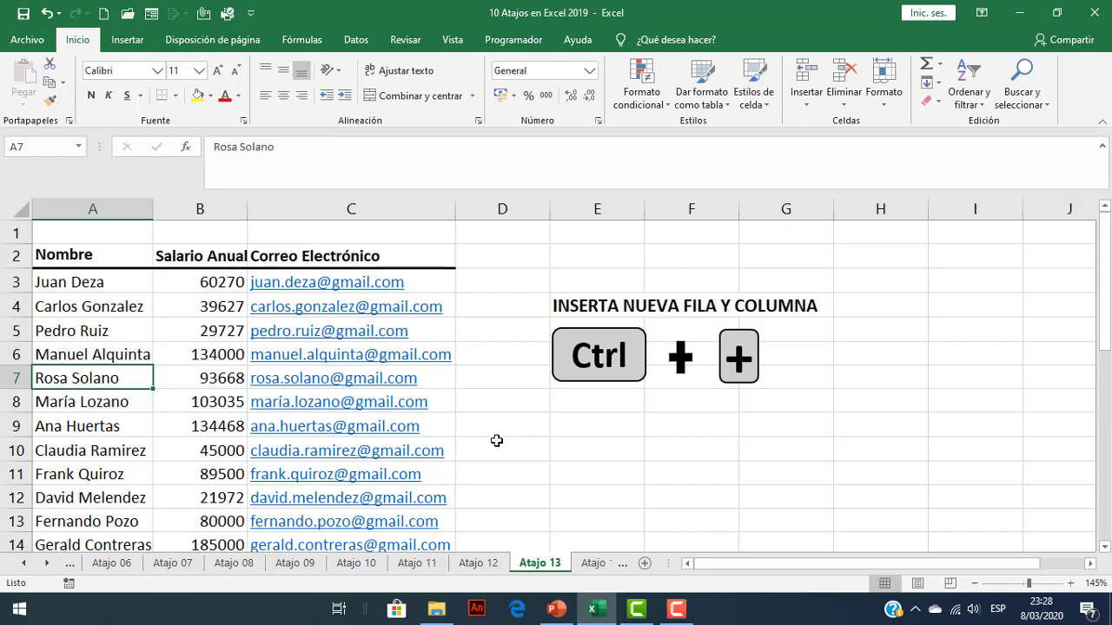
Insert an empty row 7 and a new empty column B before Salario Anual.
key(shift+space)
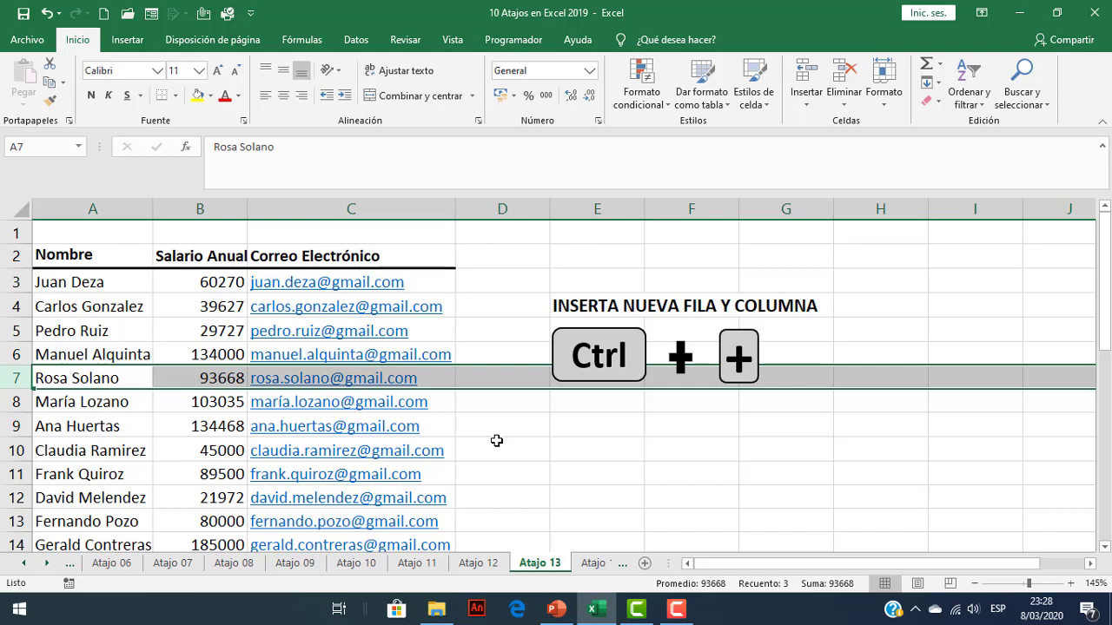
key(ctrl+plus)
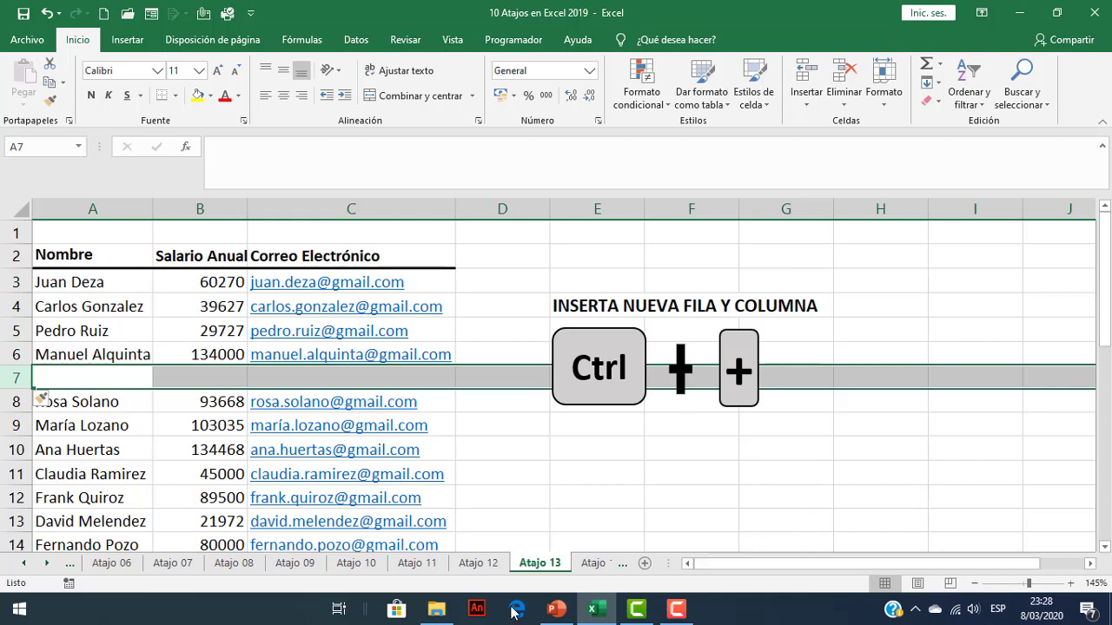
click(227, 465)
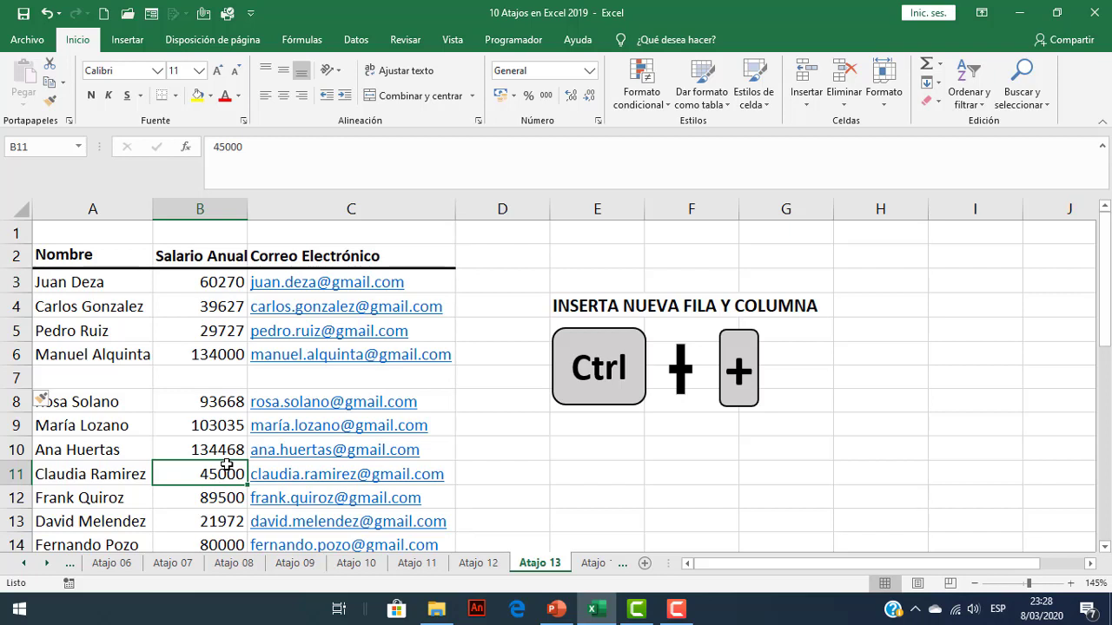
key(ctrl+space)
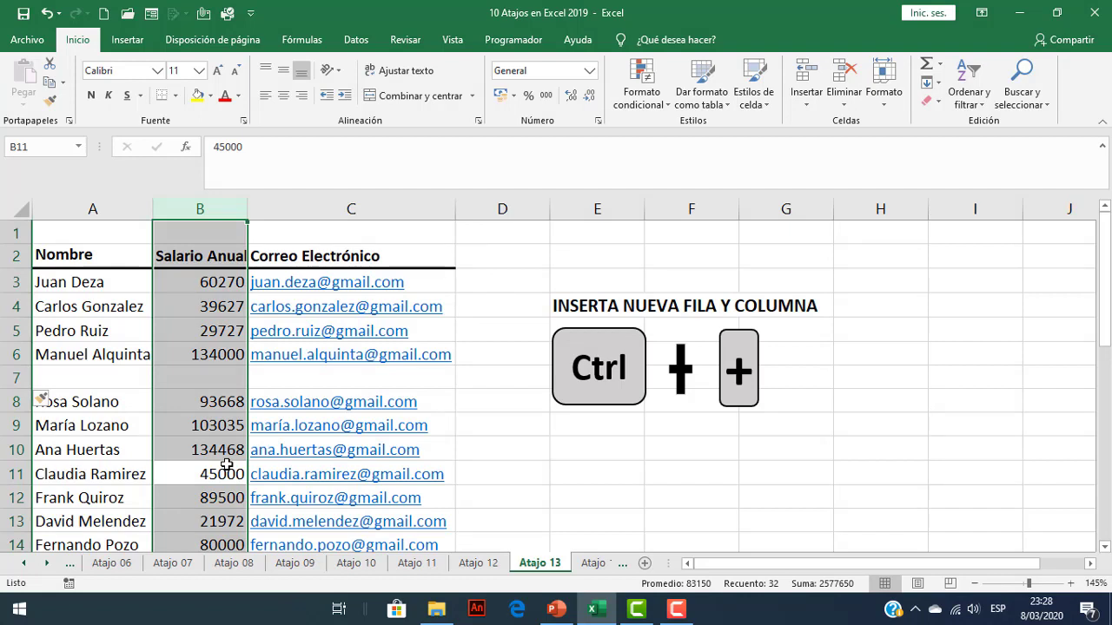
key(ctrl+plus)
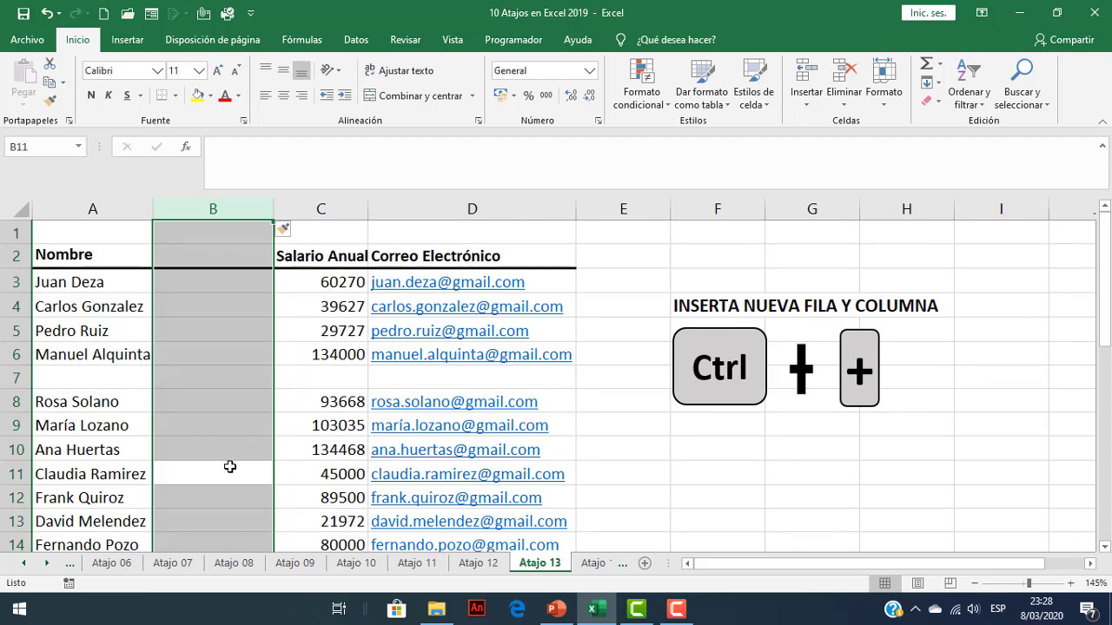
Show slide 15 'Borrar una Fila y Columna', then display Excel's Atajo 14 sheet.
click(556, 609)
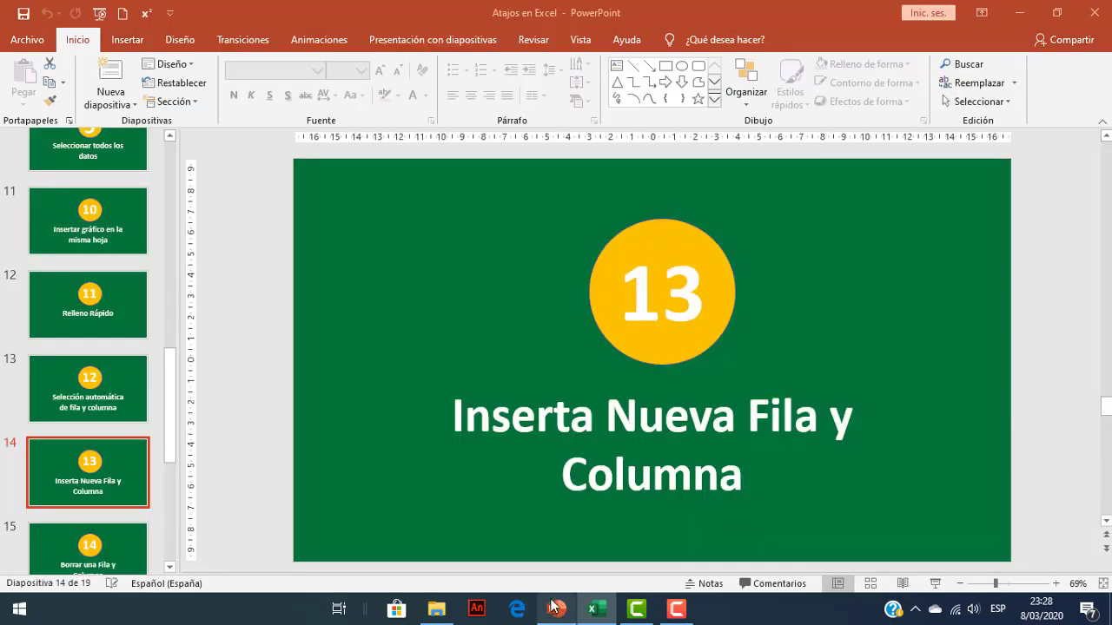
click(122, 551)
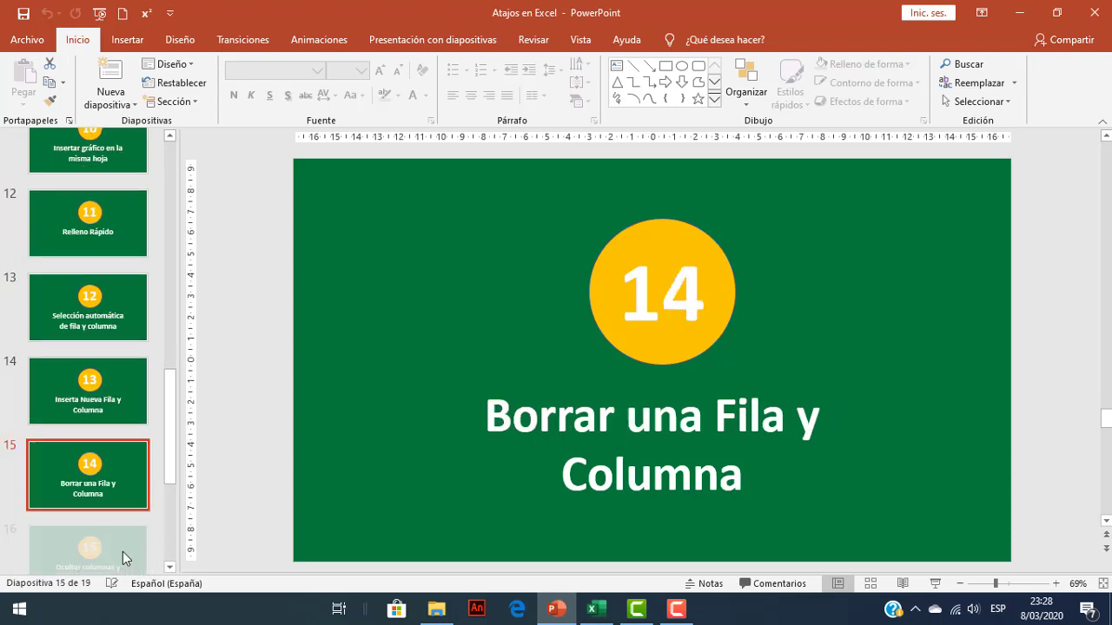
click(596, 607)
click(541, 563)
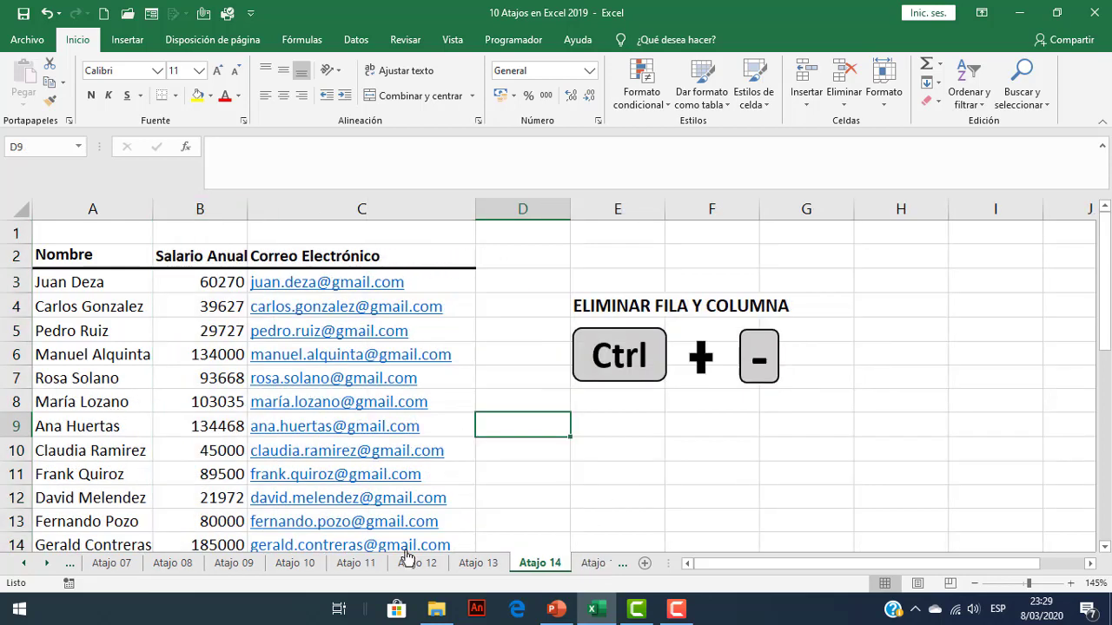
Insert a blank row above row 8 with Ctrl++ and delete it again with Ctrl+-.
click(113, 405)
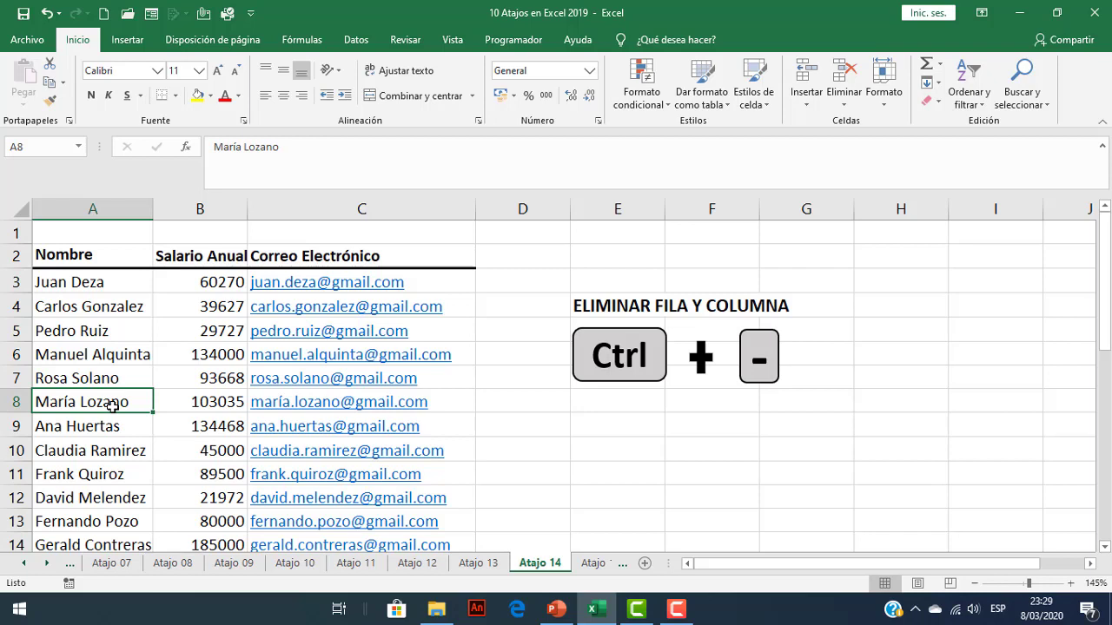
key(shift+space)
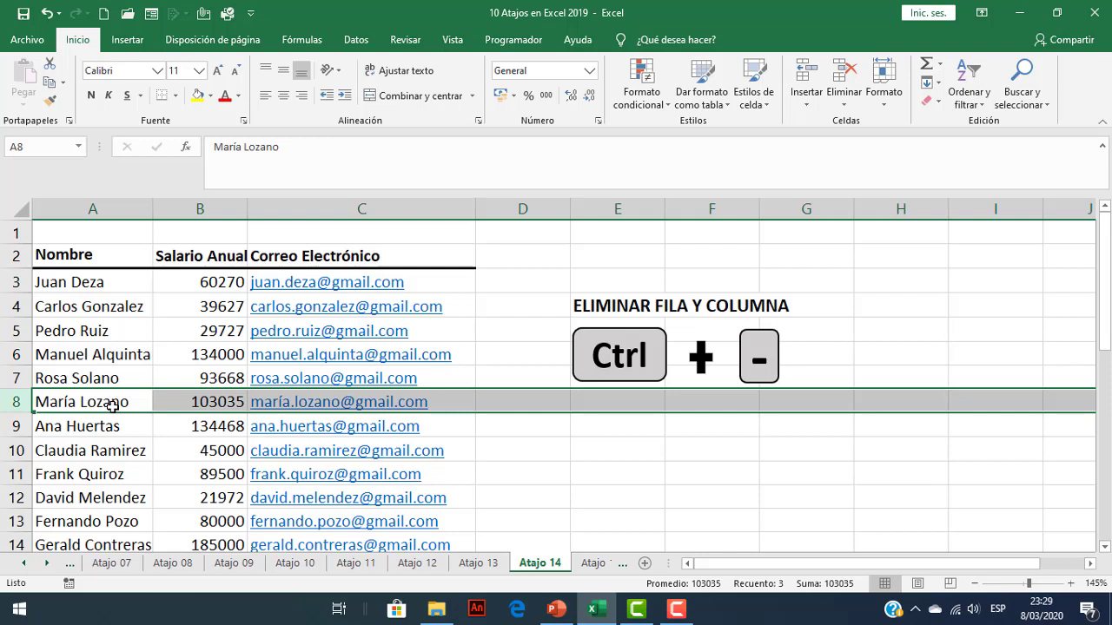
key(ctrl+plus)
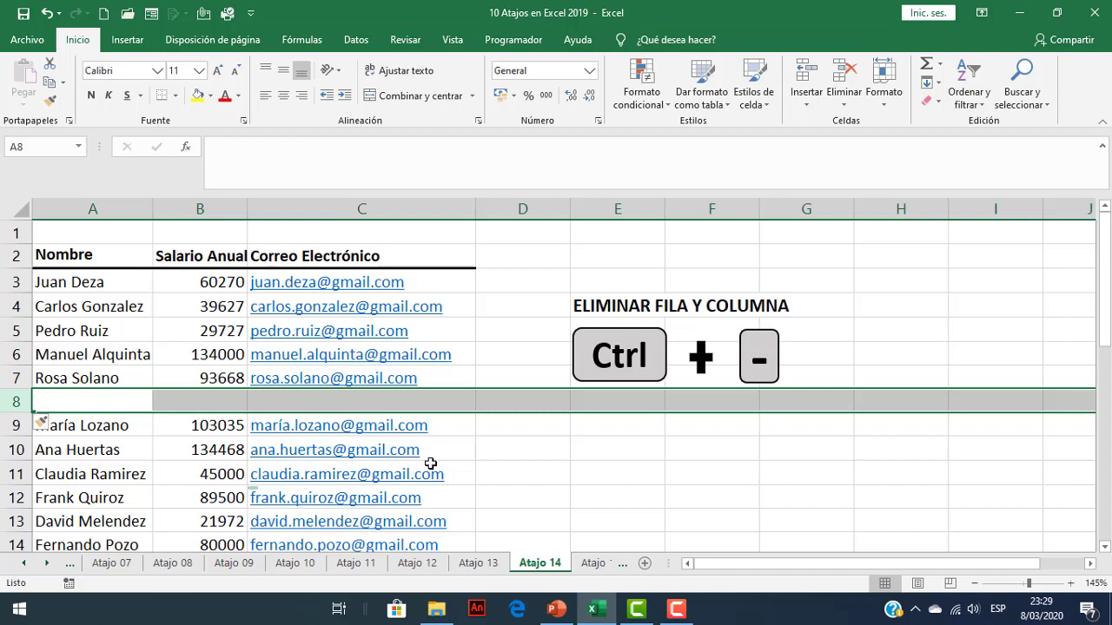
key(ctrl+minus)
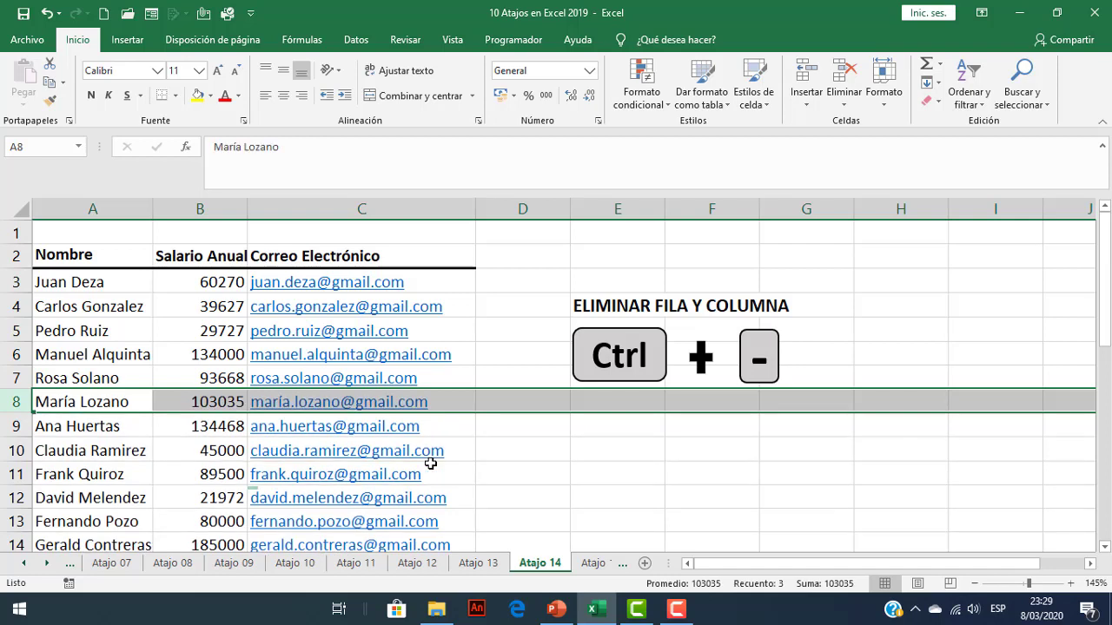
Insert and then delete a blank column at column B, before Salario Anual, then bring PowerPoint forward.
click(209, 351)
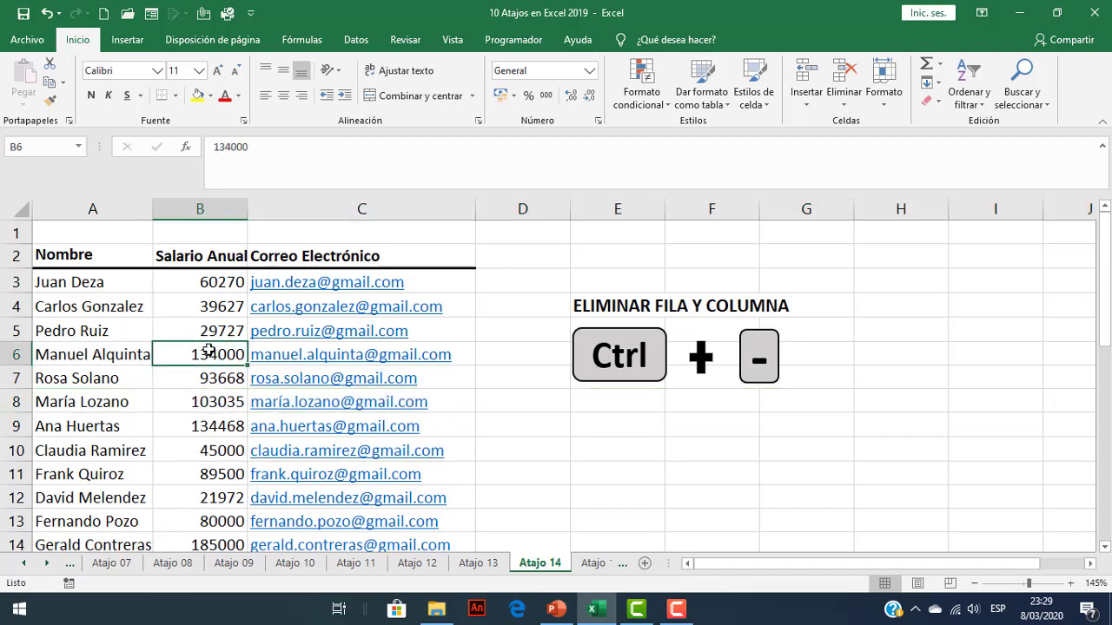
key(ctrl+space)
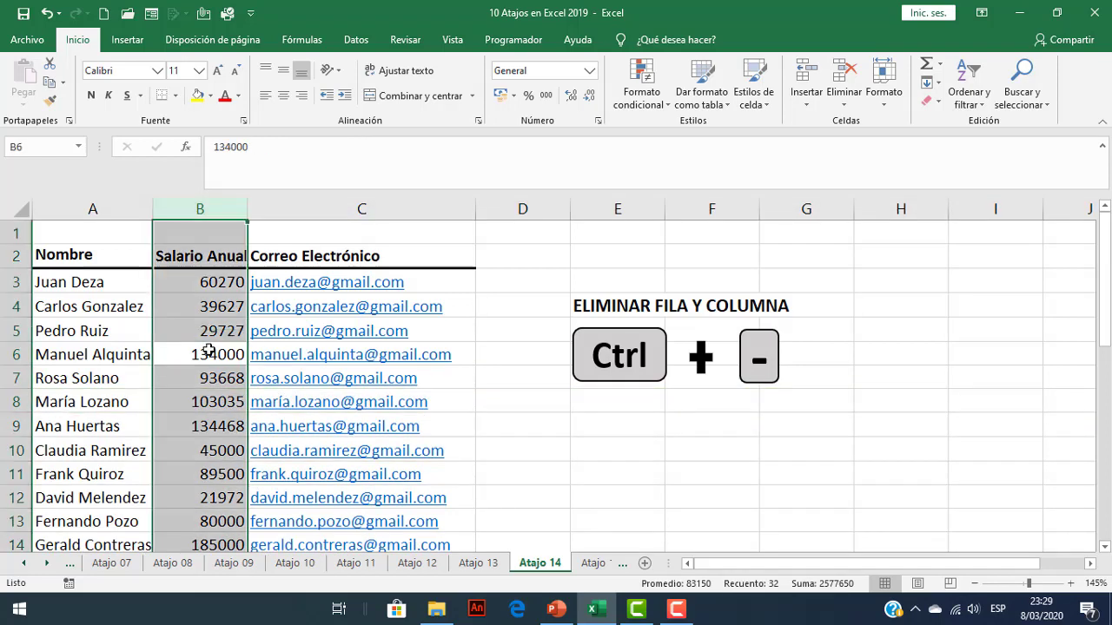
key(ctrl+plus)
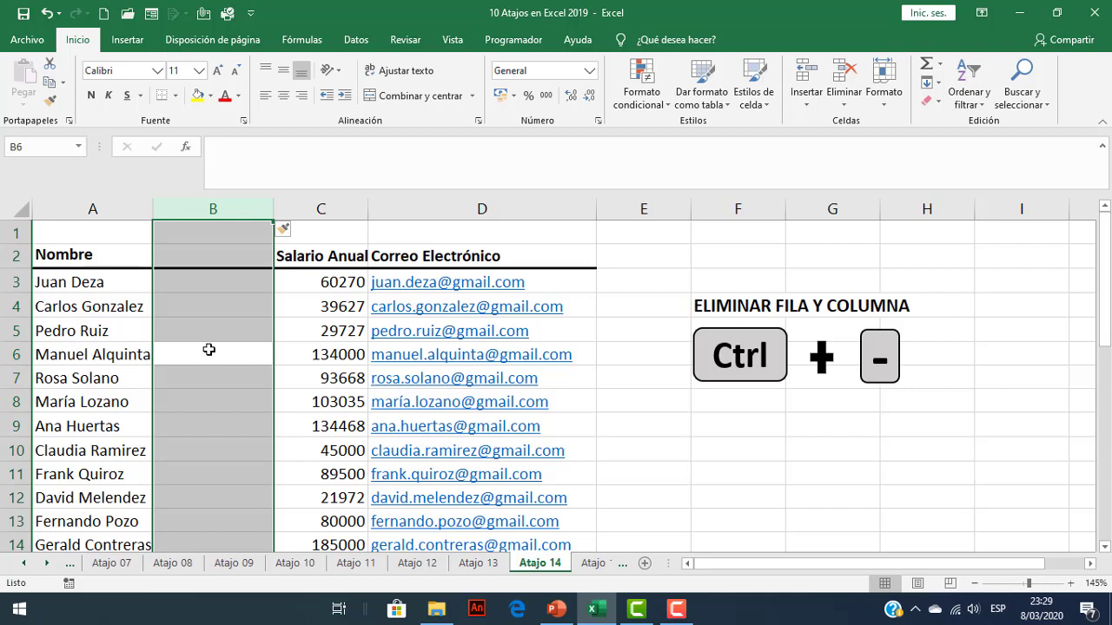
key(ctrl+minus)
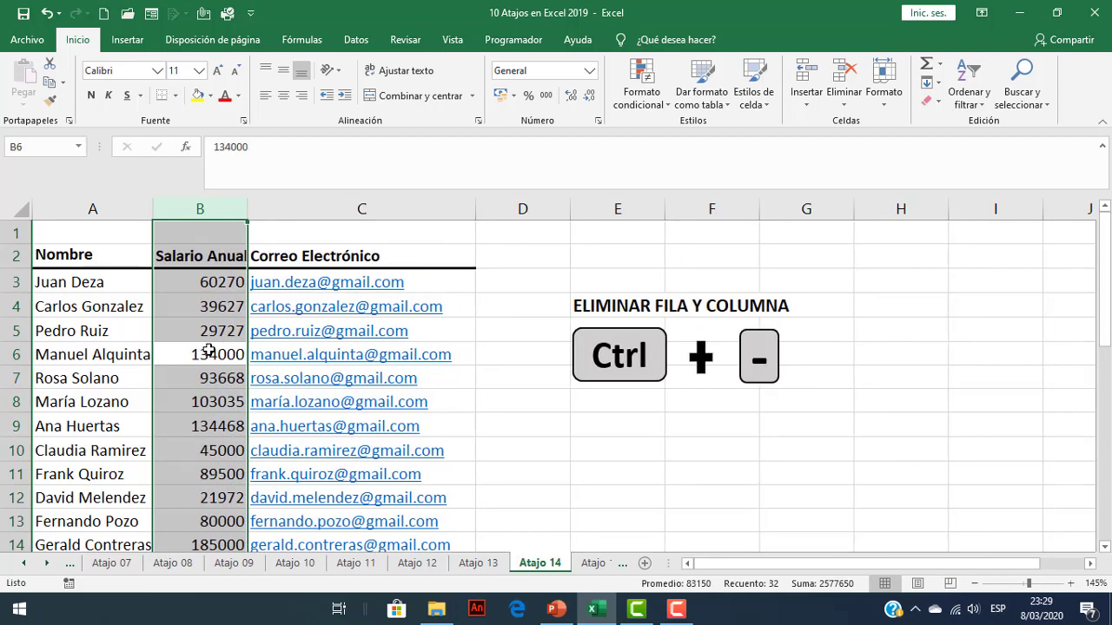
click(557, 609)
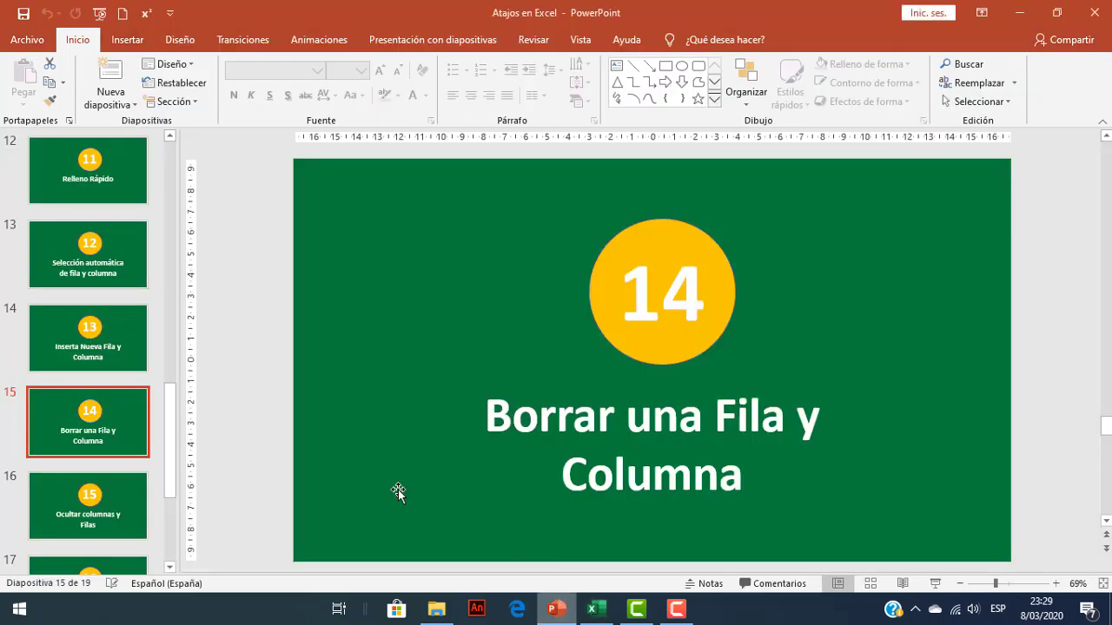
Show slide 16 'Ocultar columnas y Filas', then bring up Excel's Atajo 15 sheet.
click(125, 507)
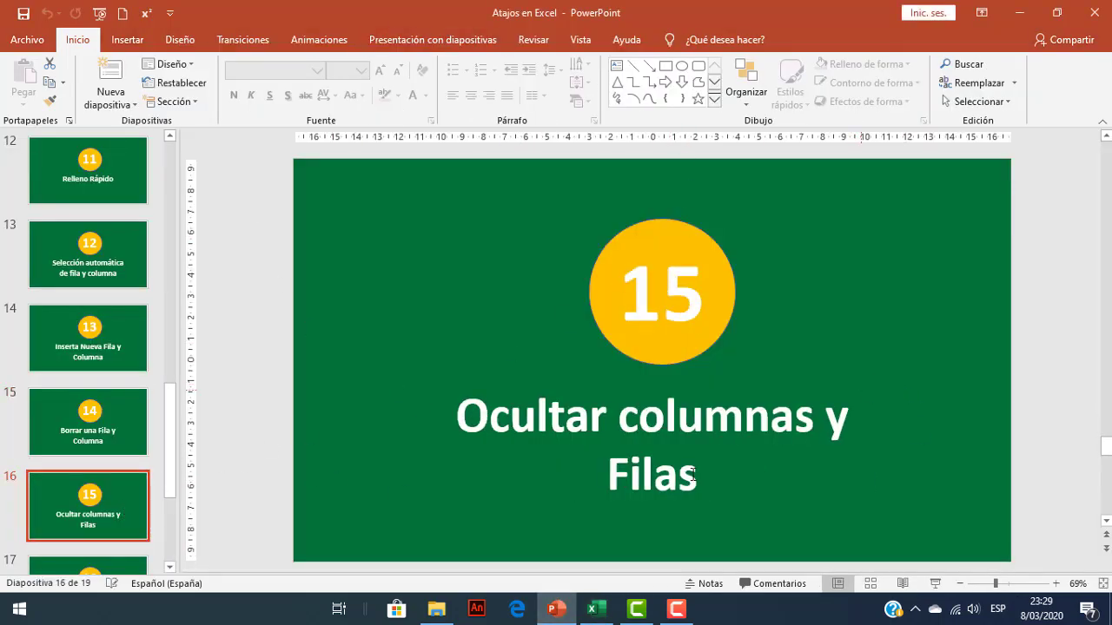
click(596, 608)
click(594, 563)
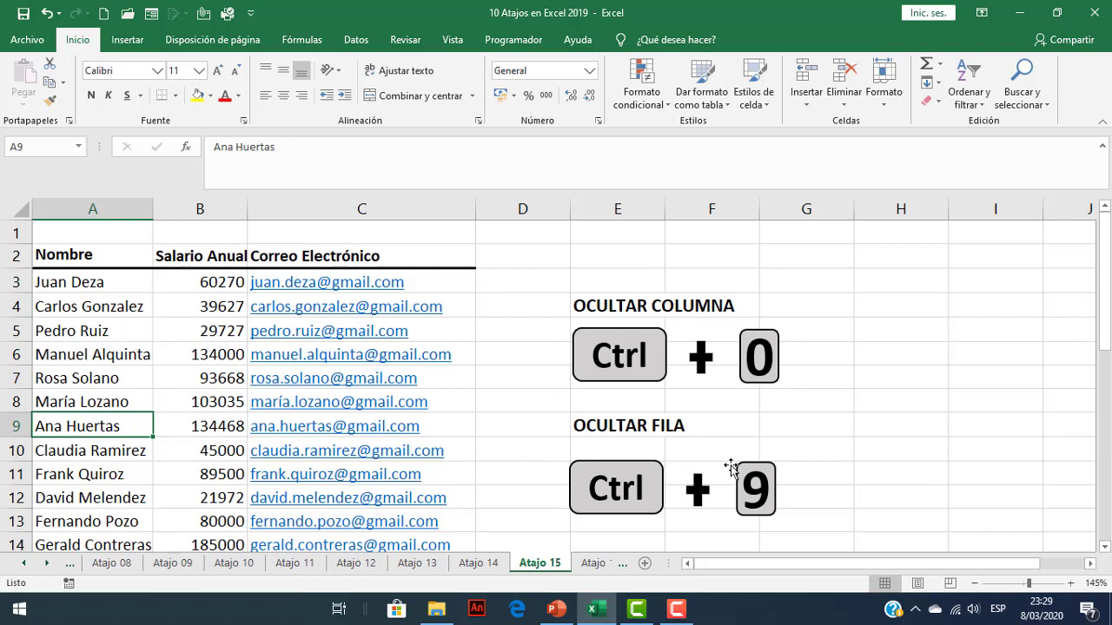
Hide row 7 from cell A7 using Ctrl+9.
click(104, 371)
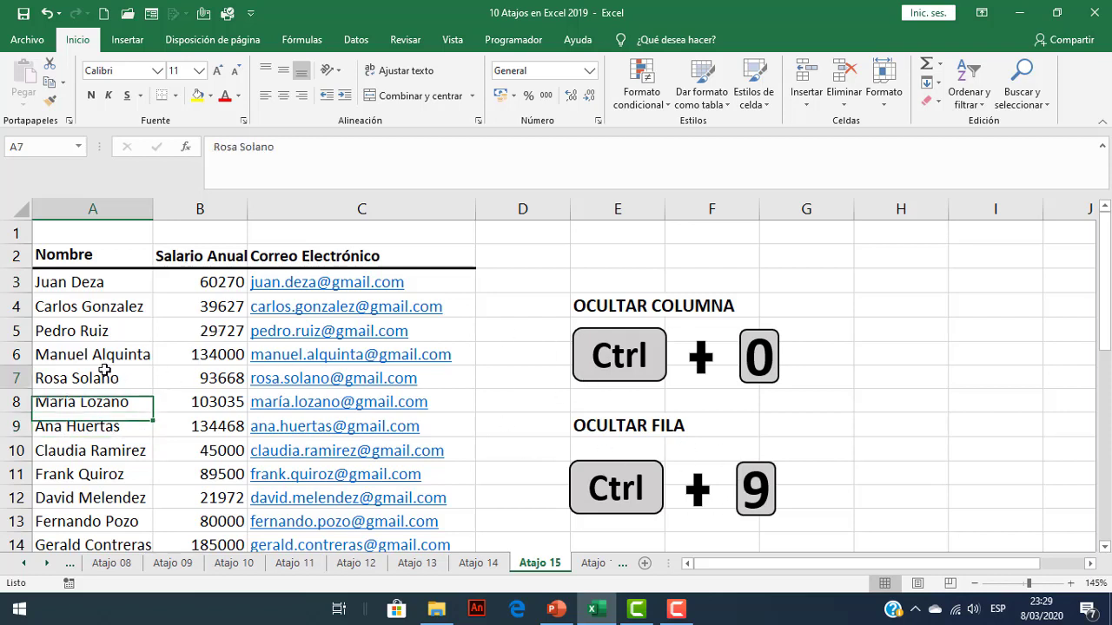
click(100, 403)
click(104, 379)
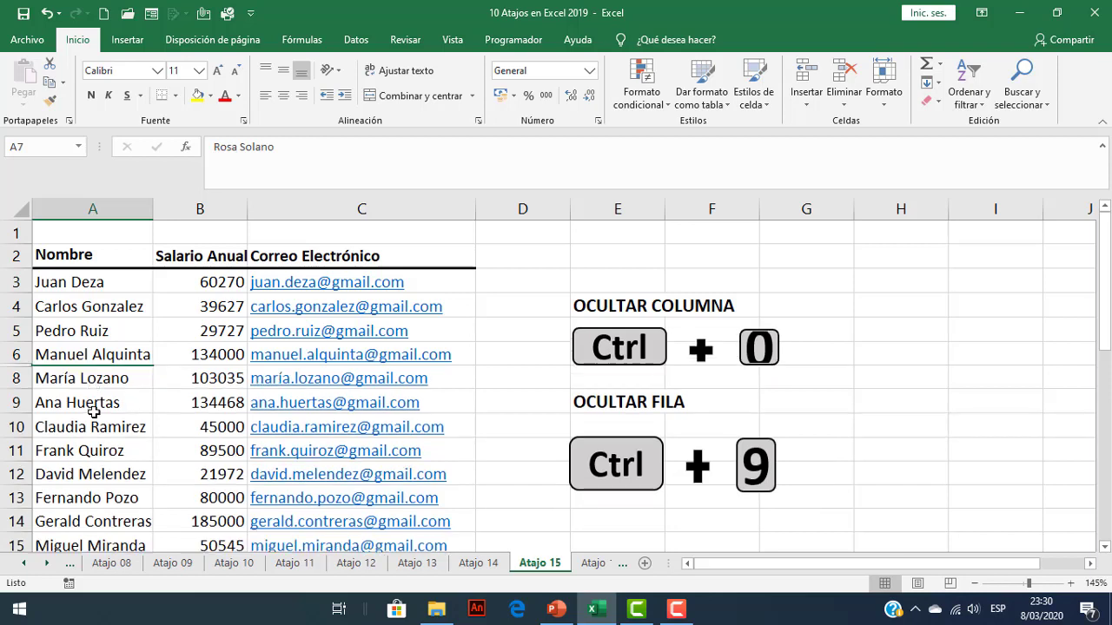
key(ctrl+9)
Hide the Salario Anual column B with Ctrl+0 and preview the 'Ver columnas y filas ocultas' slide.
click(213, 331)
click(218, 427)
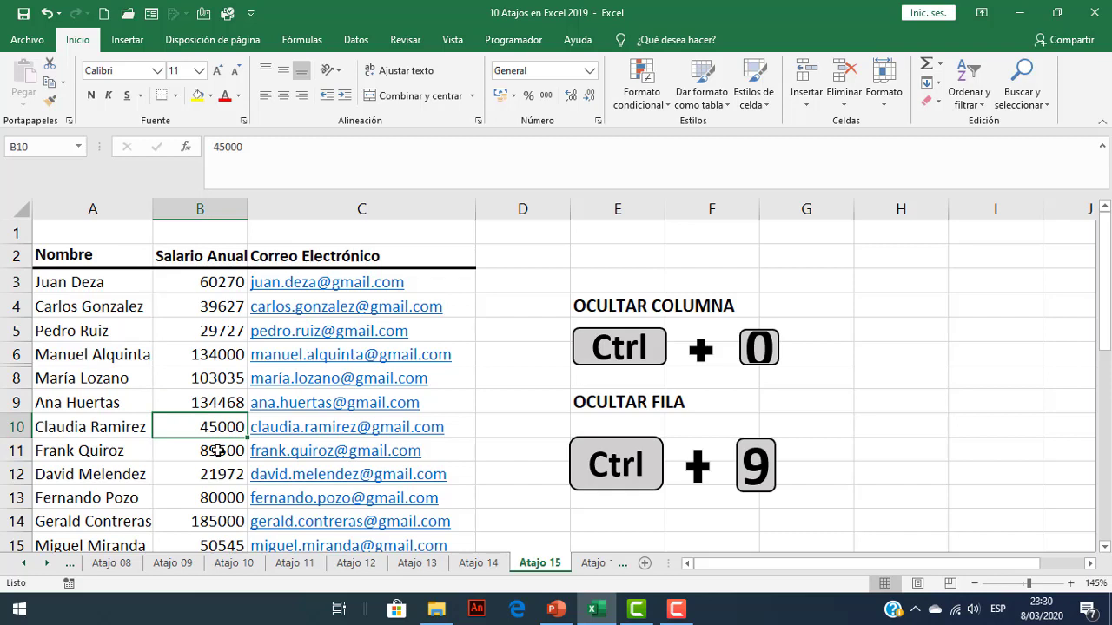
key(ctrl+0)
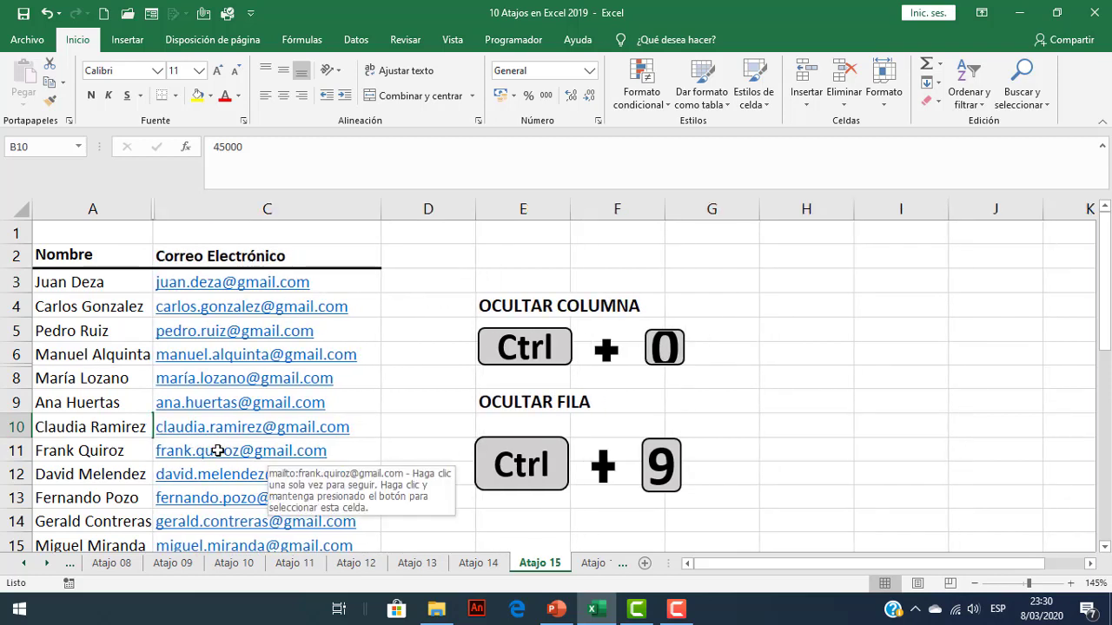
click(560, 612)
click(102, 555)
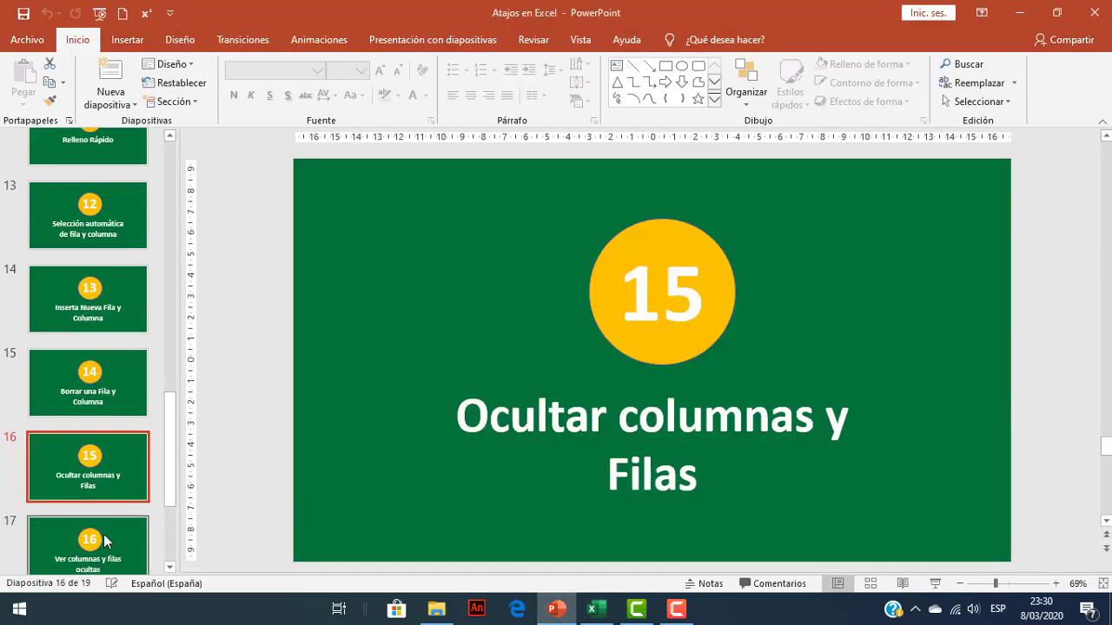
scroll(103, 538, down, 2)
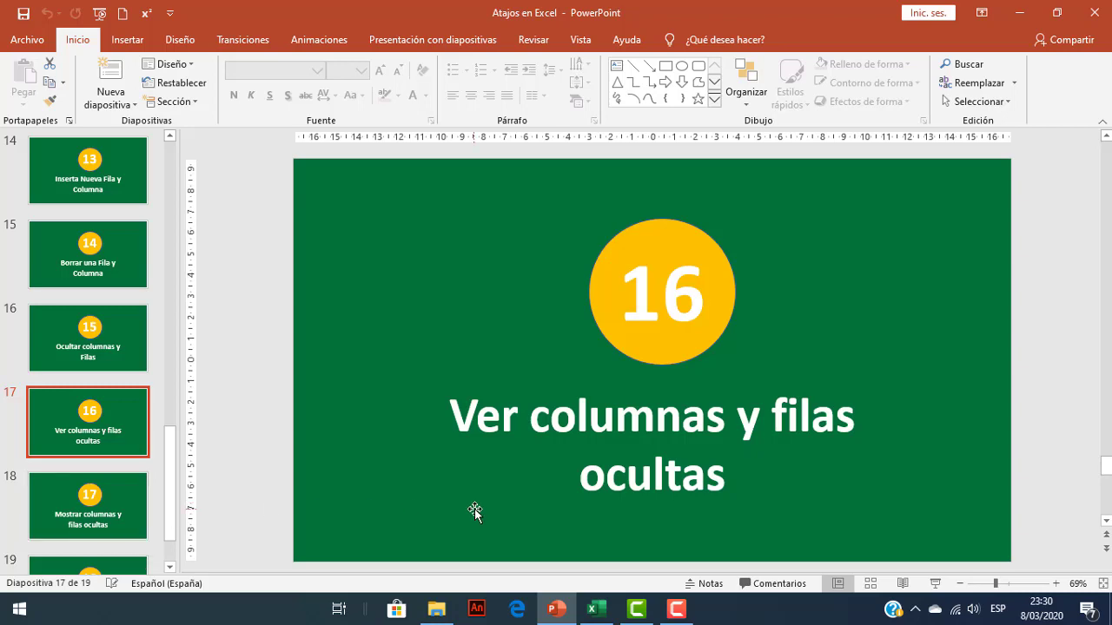
click(593, 612)
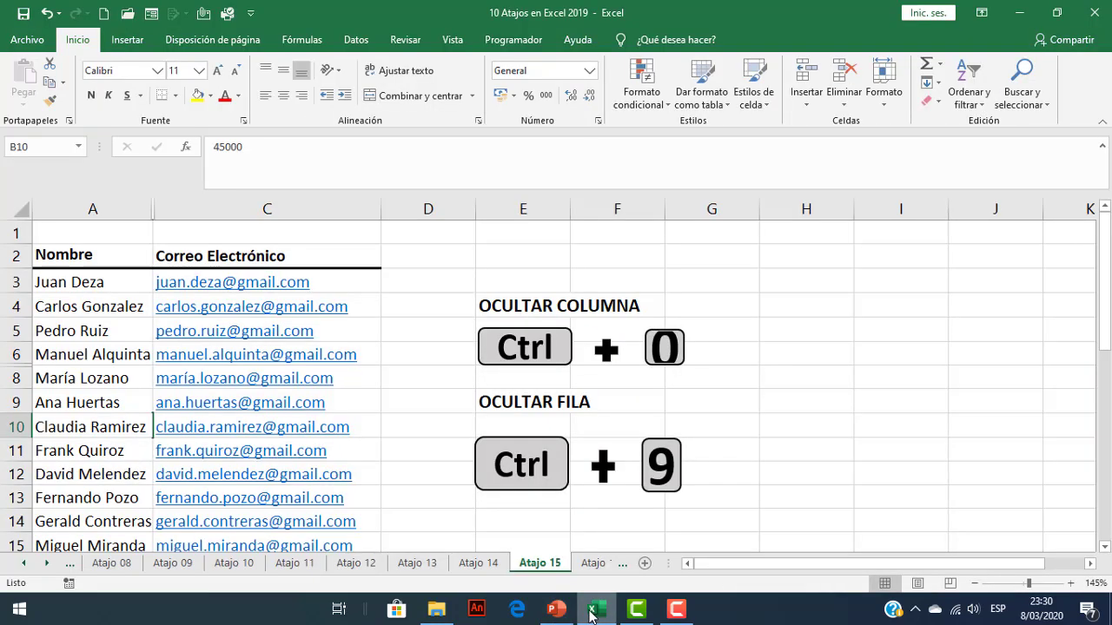
Select all of the Atajo 16 sheet, view slide 18, then move to the Atajo 17 sheet.
click(596, 563)
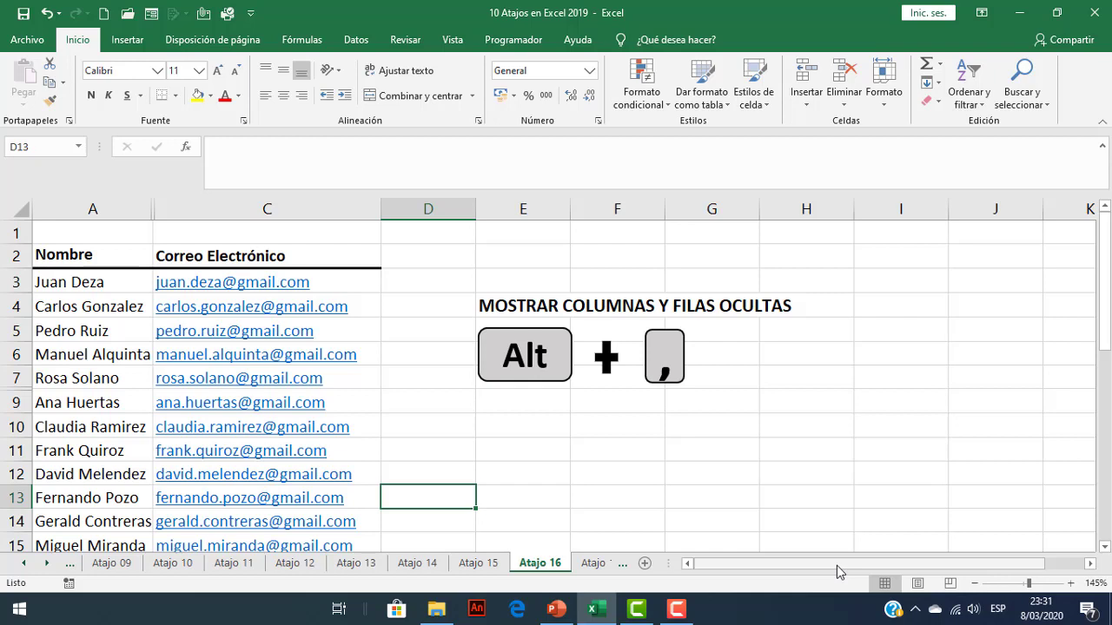
key(ctrl+e)
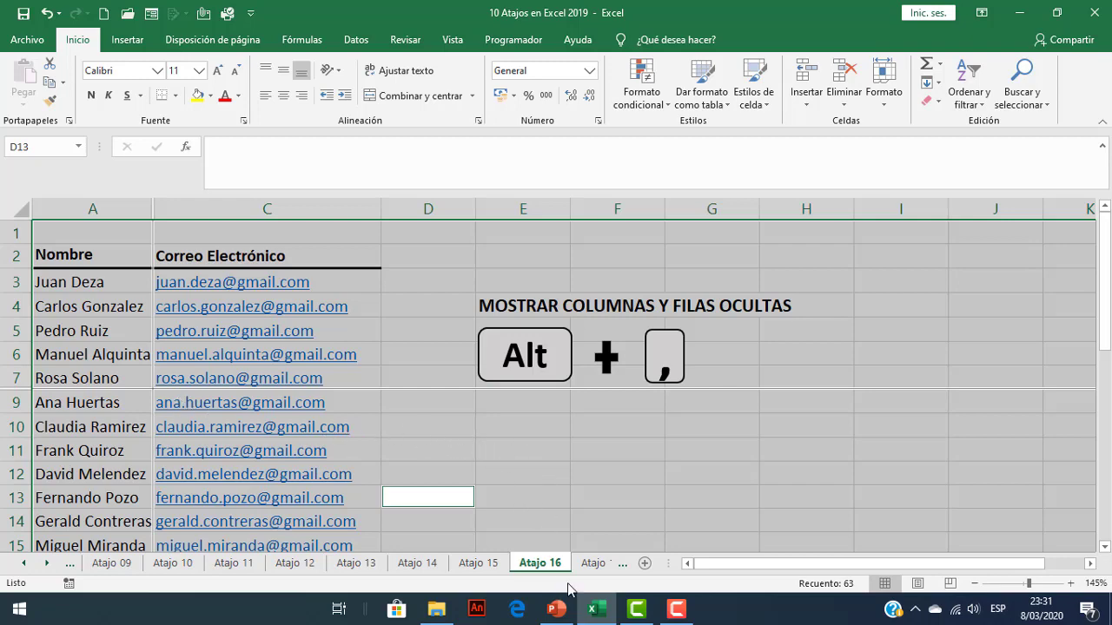
click(556, 610)
click(119, 513)
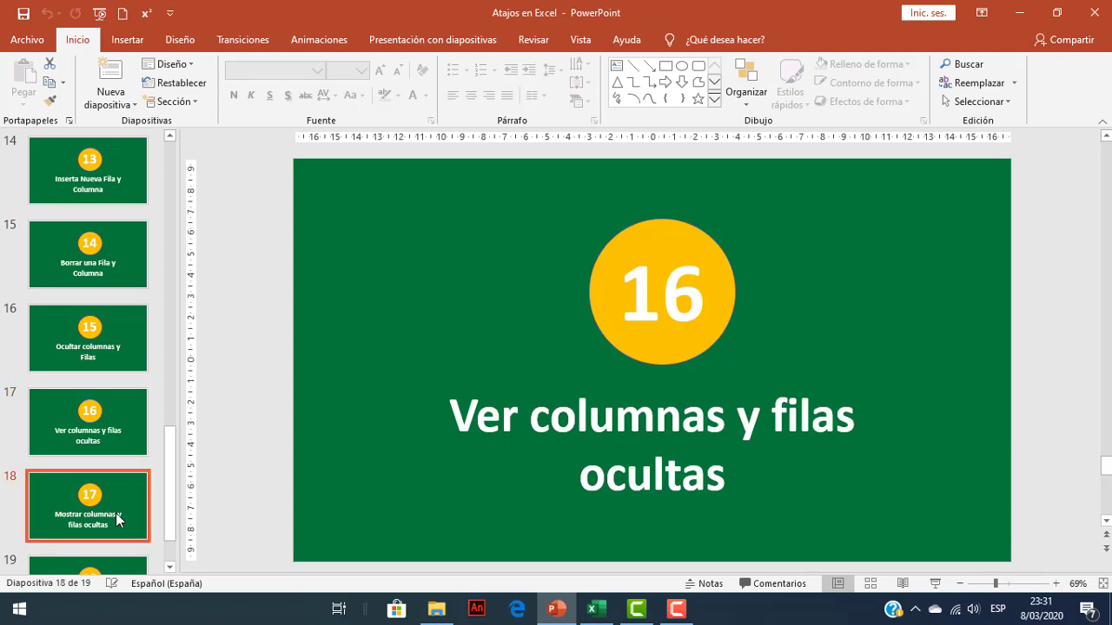
click(595, 609)
click(590, 562)
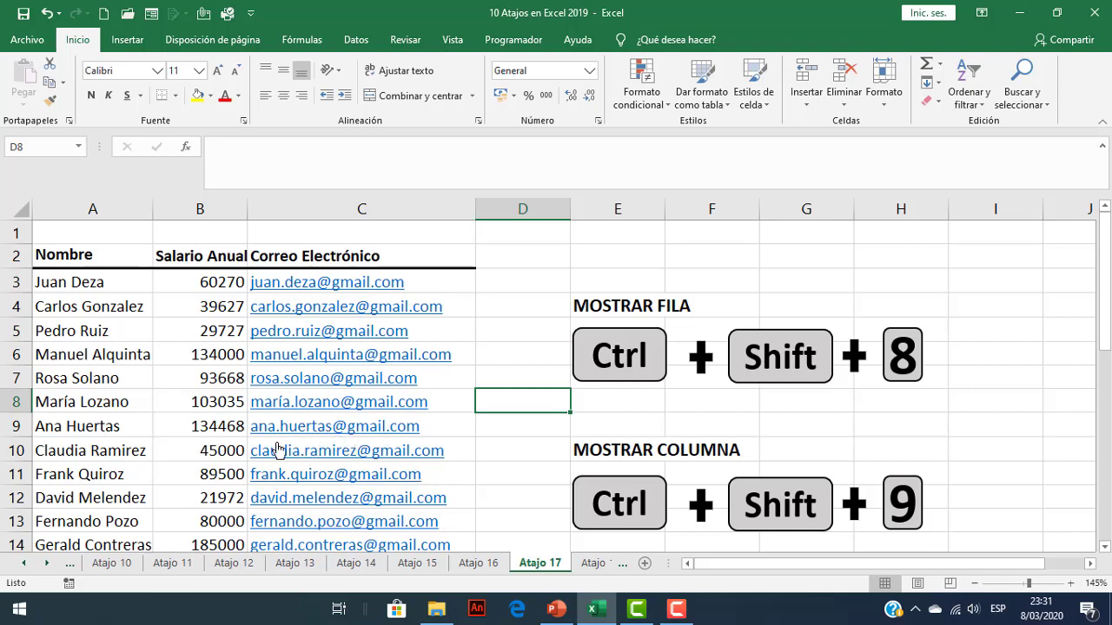
Hide row 8 with Ctrl+9 and column B, Salario Anual, with Ctrl+0.
click(98, 404)
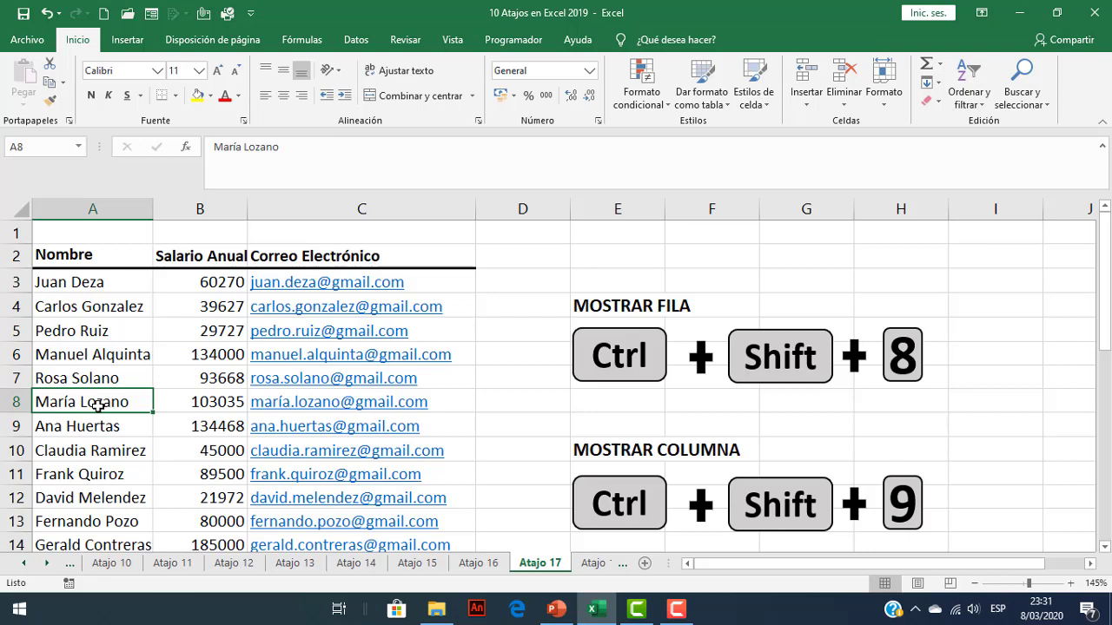
key(ctrl+9)
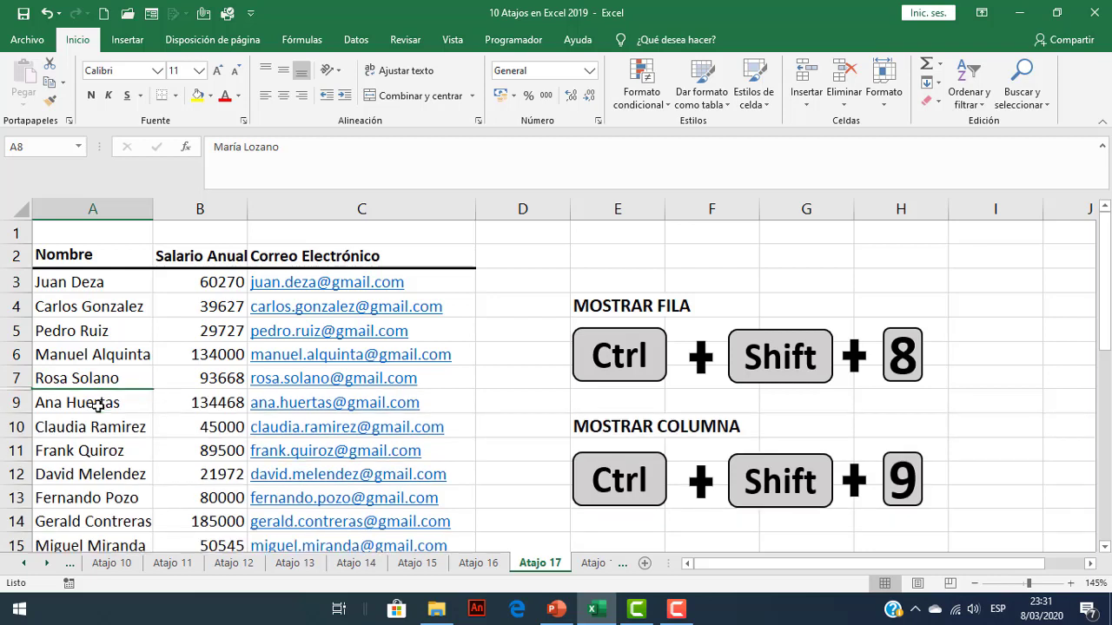
click(222, 334)
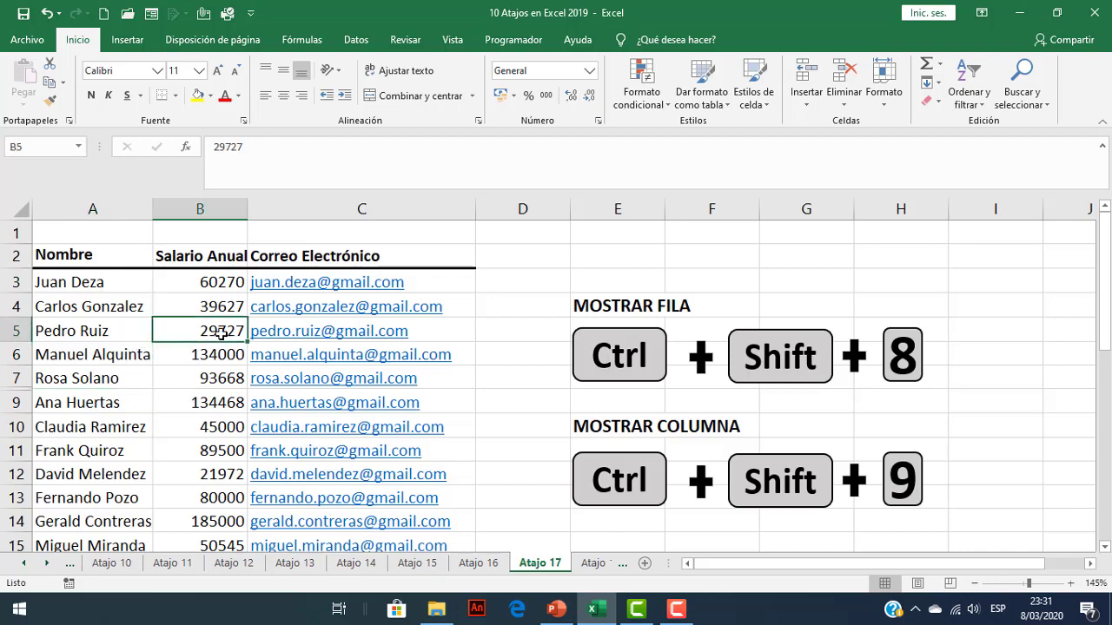
key(ctrl+0)
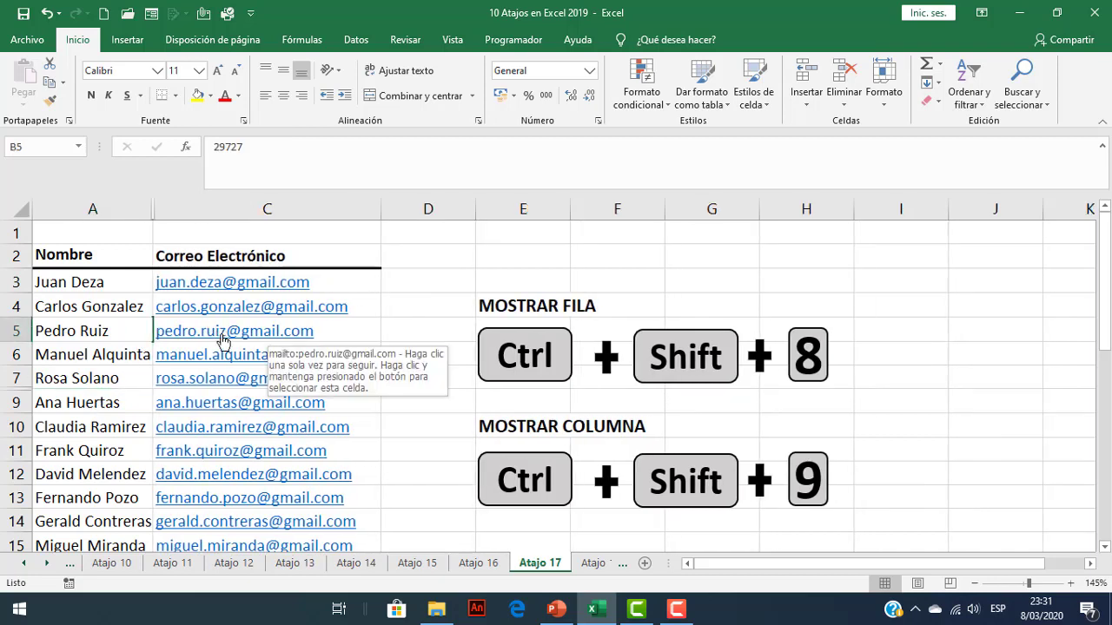
Step through cells A6, A9, A10 and A11 to confirm row 8 is hidden.
click(92, 402)
click(100, 356)
click(104, 402)
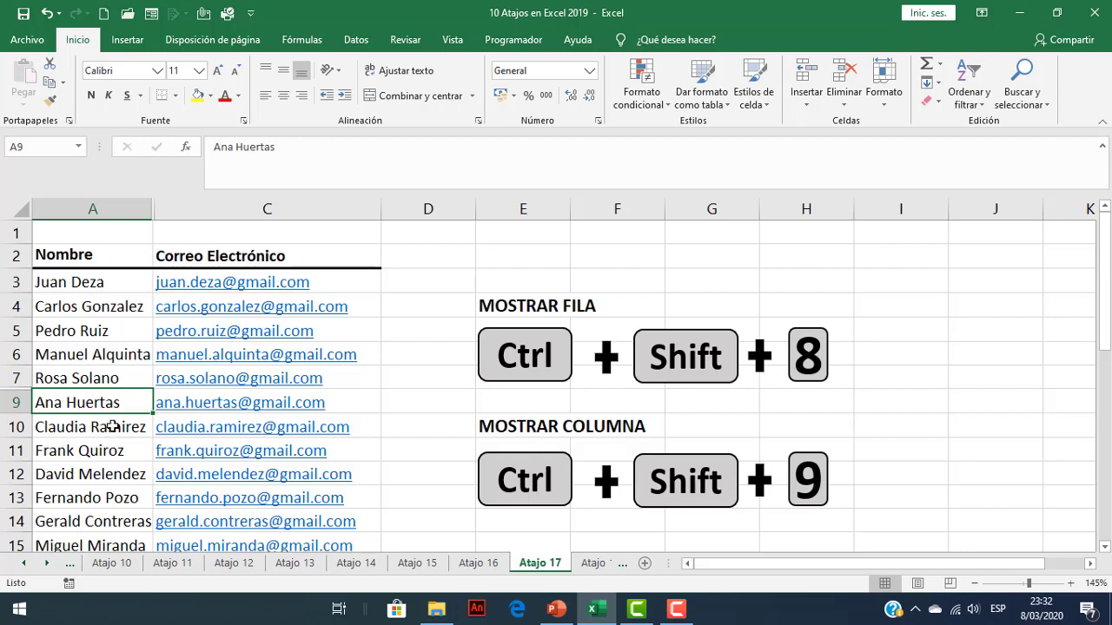
click(108, 423)
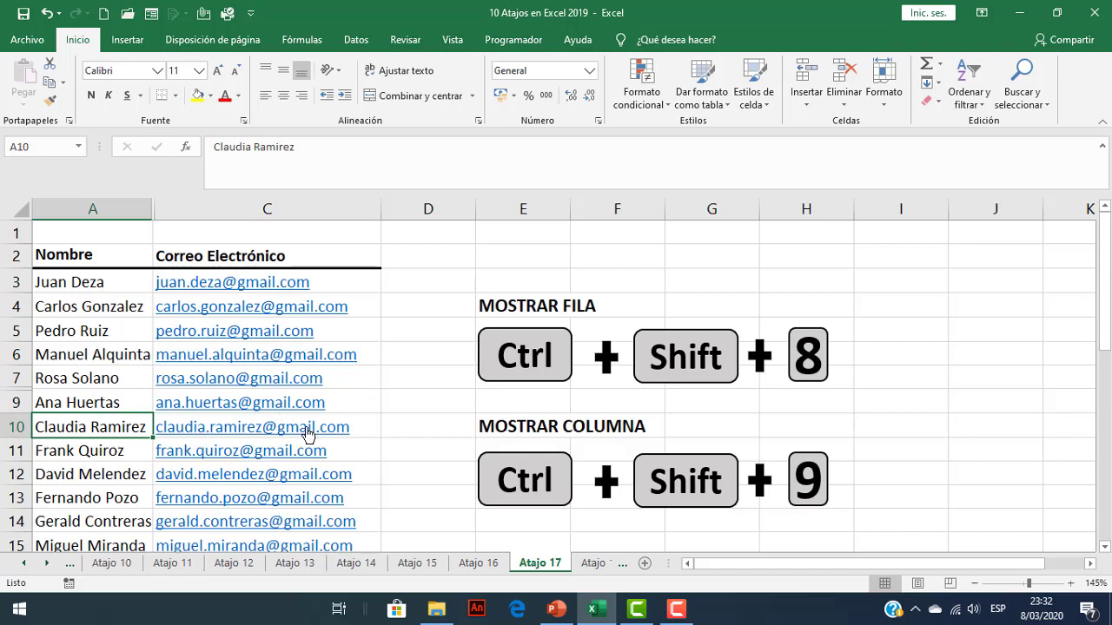
click(121, 398)
click(109, 422)
click(92, 453)
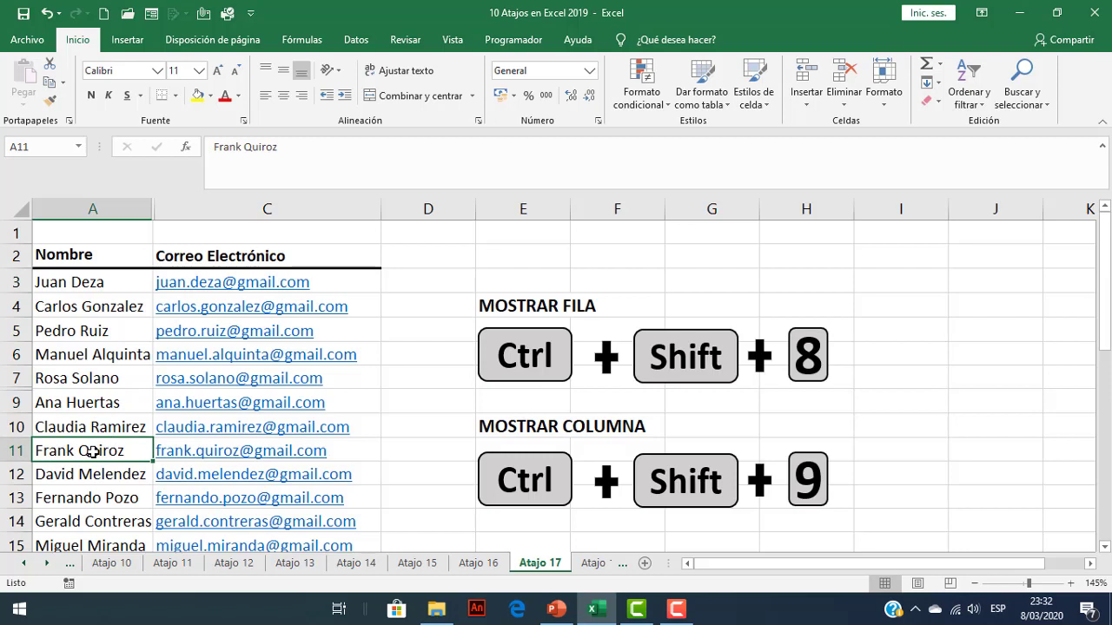
Select the table A2:C15 and unhide row 8 and column B with Ctrl+Shift+8 and Ctrl+Shift+9.
click(115, 330)
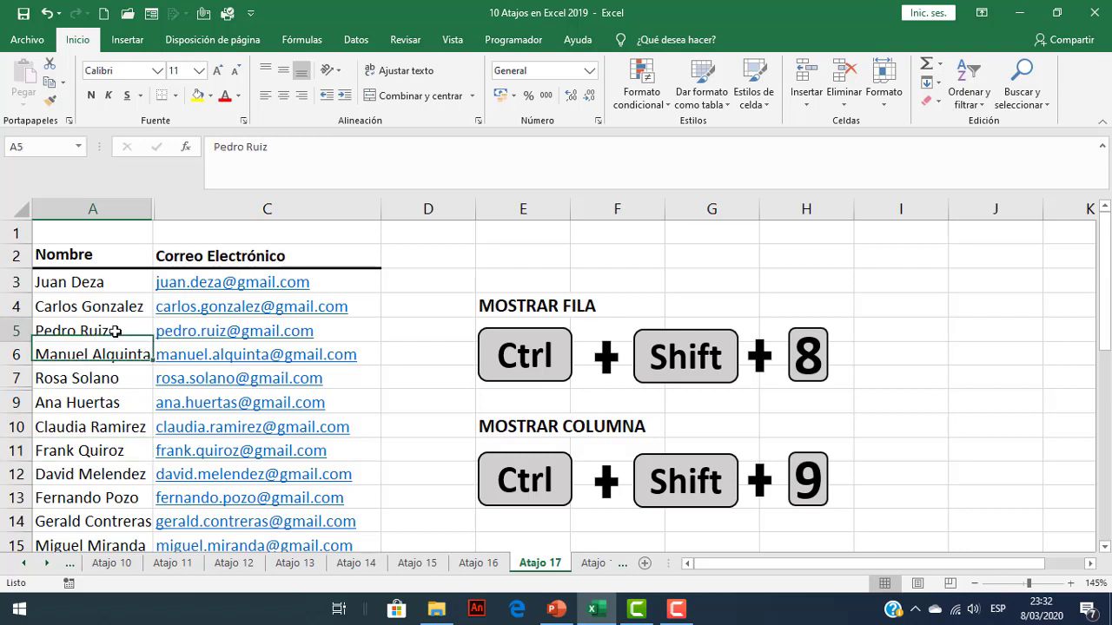
key(ctrl+e)
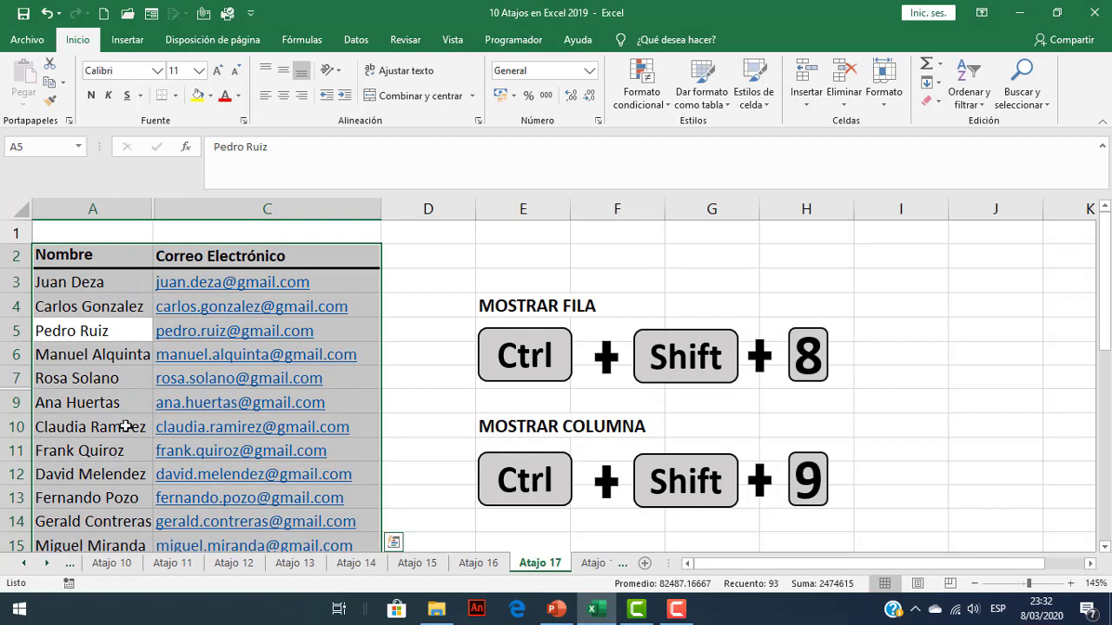
key(ctrl+shift+8)
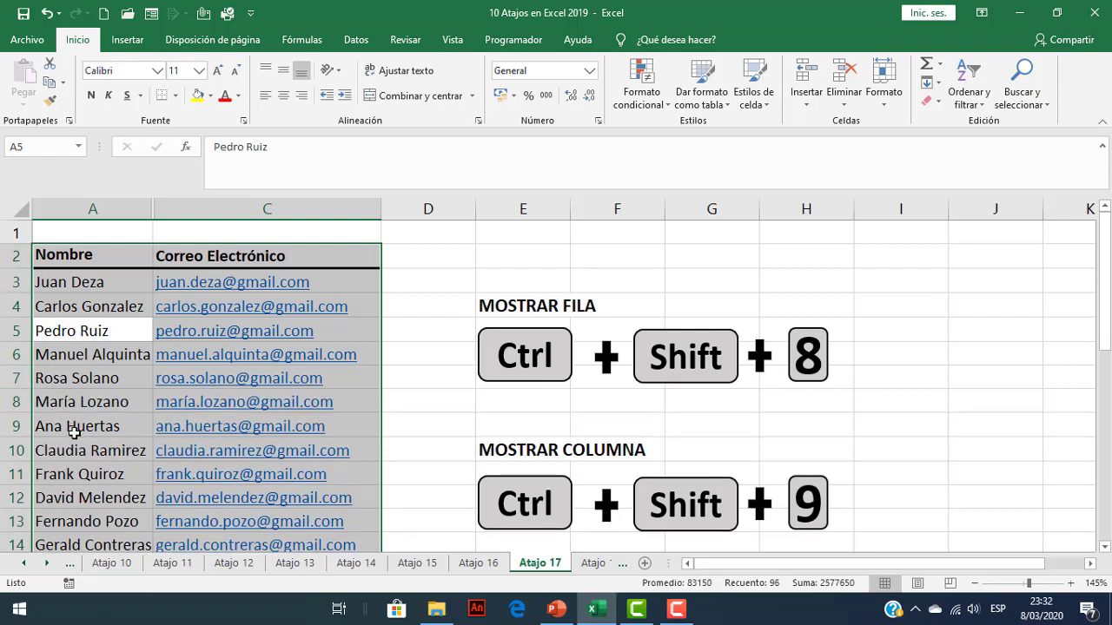
key(ctrl+shift+9)
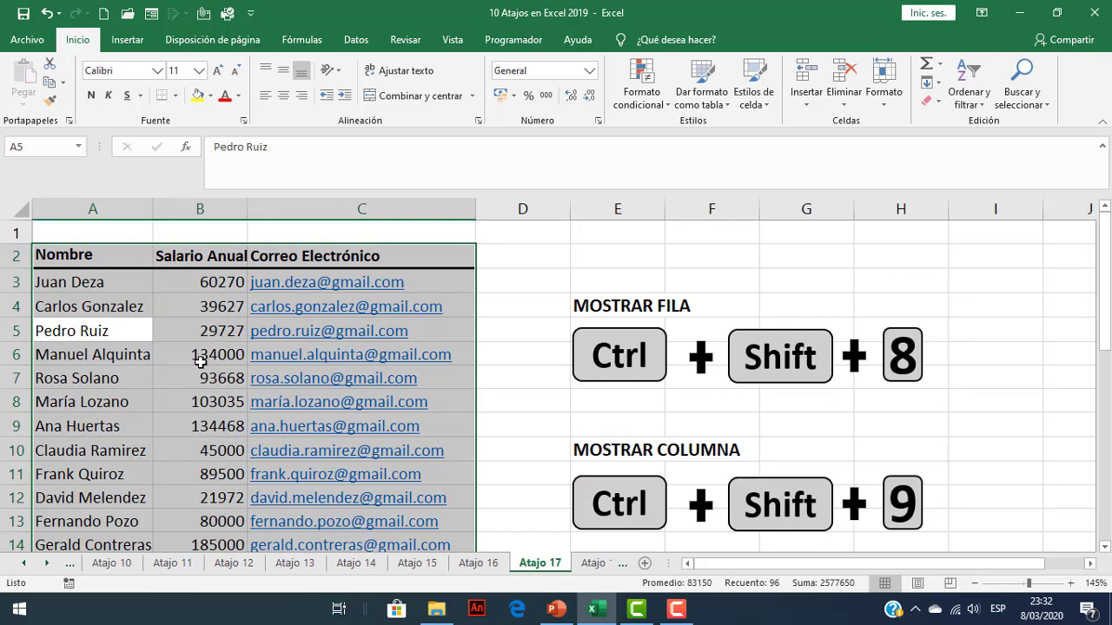
View slide 19, 'Fecha & Hora', in the presentation and return to the workbook.
click(556, 611)
scroll(96, 507, down, 2)
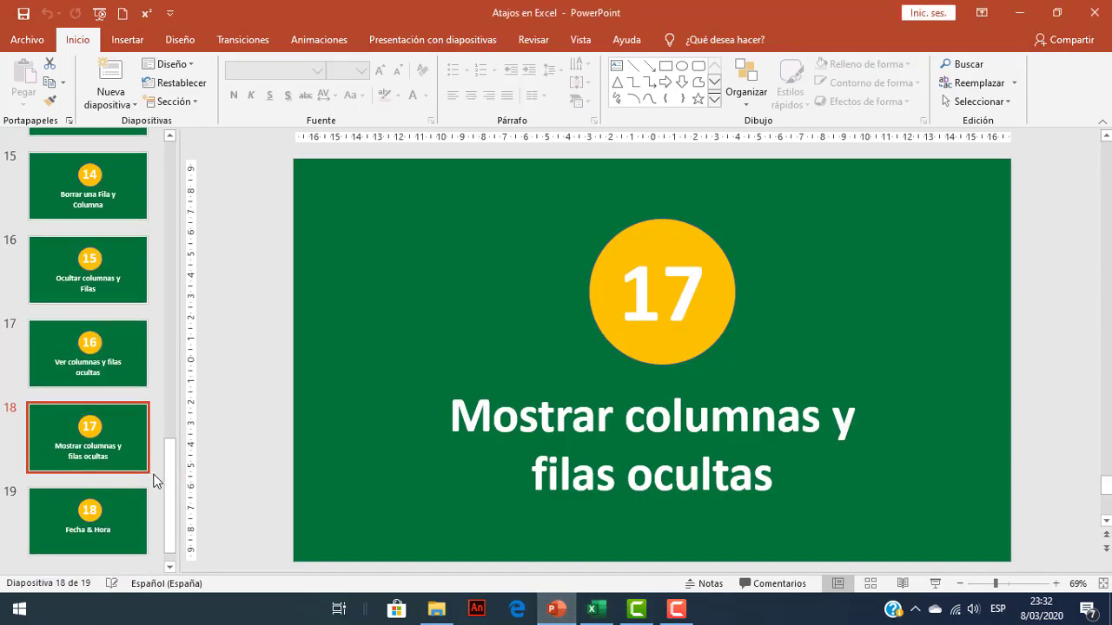
click(95, 506)
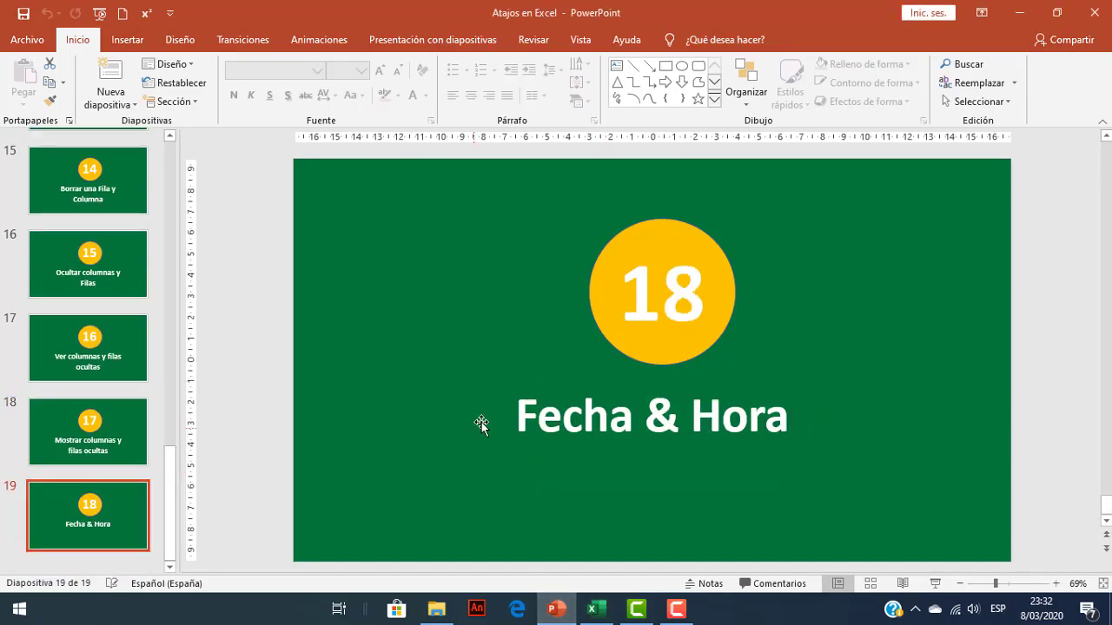
click(596, 611)
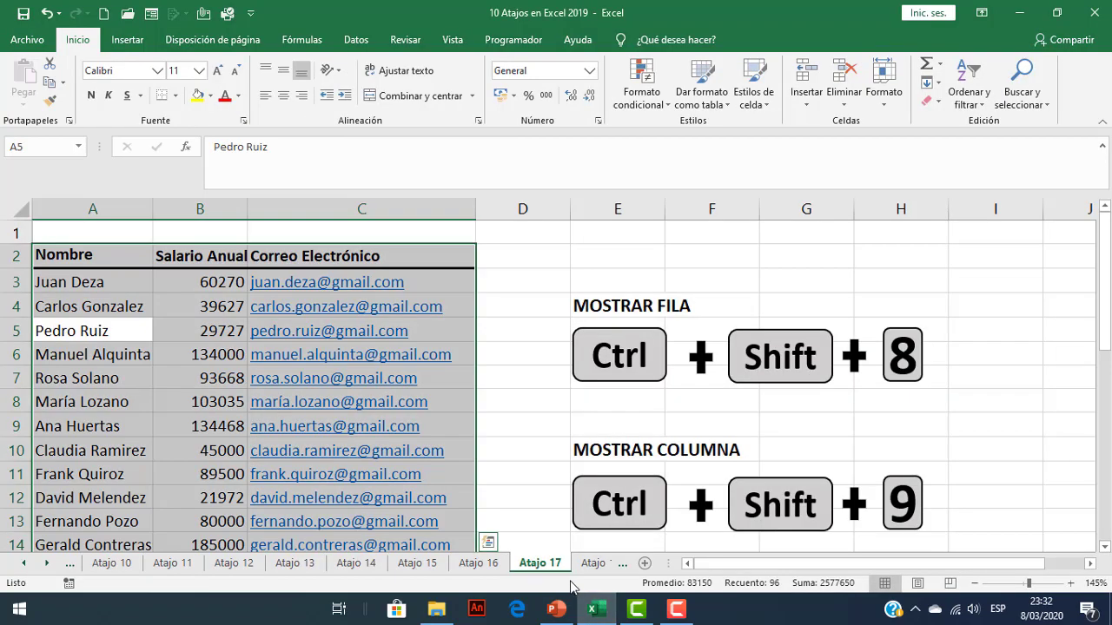
Open the Atajo 18 sheet and select cell G2.
click(594, 563)
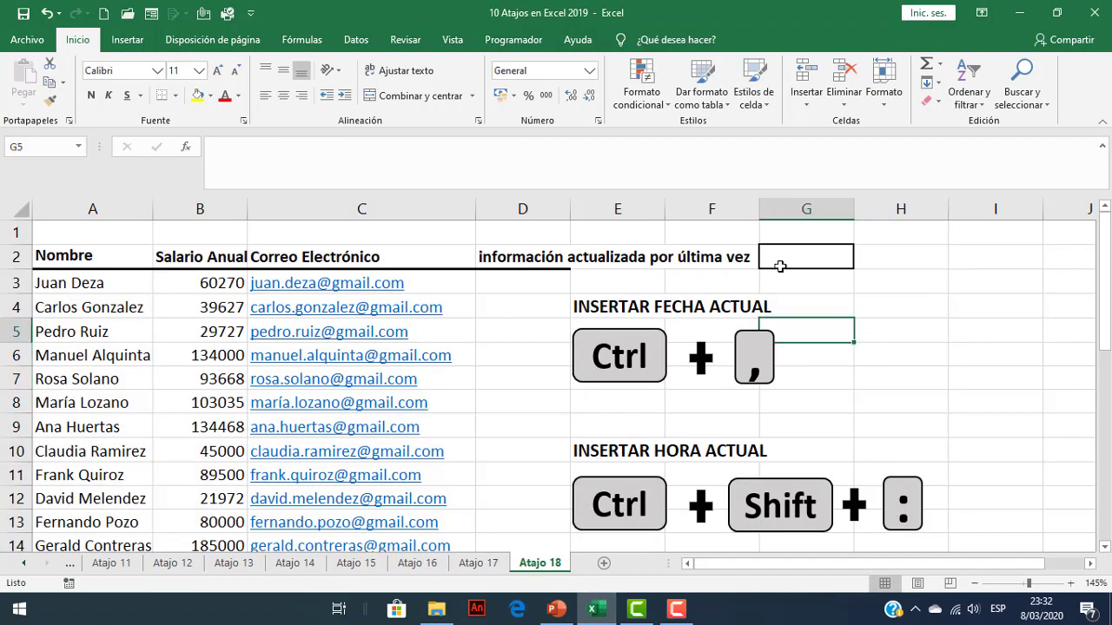
click(777, 257)
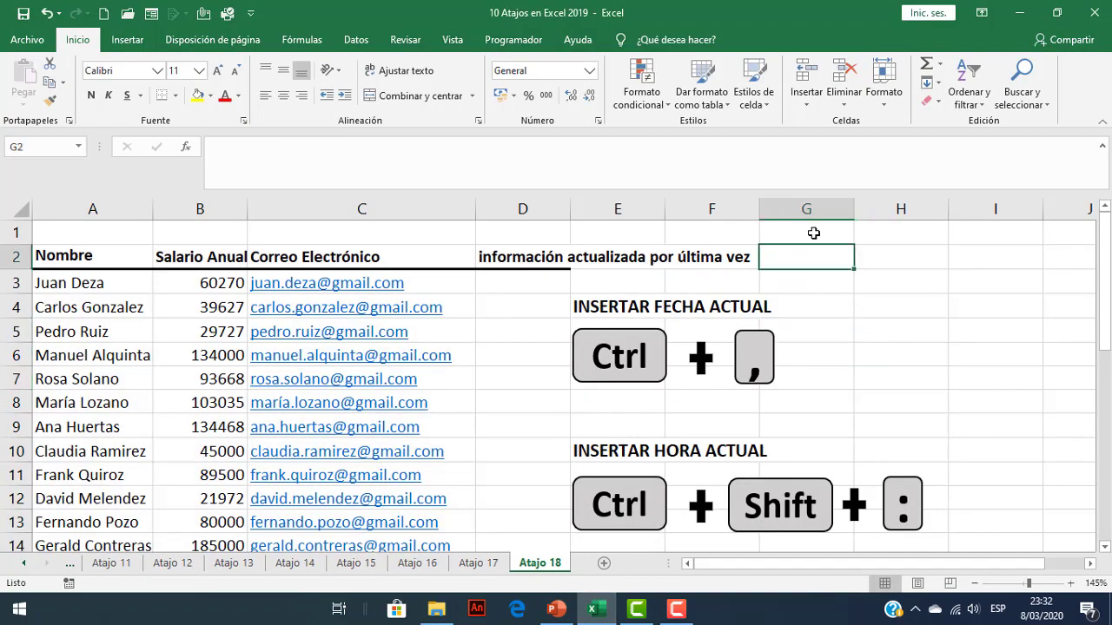
click(865, 339)
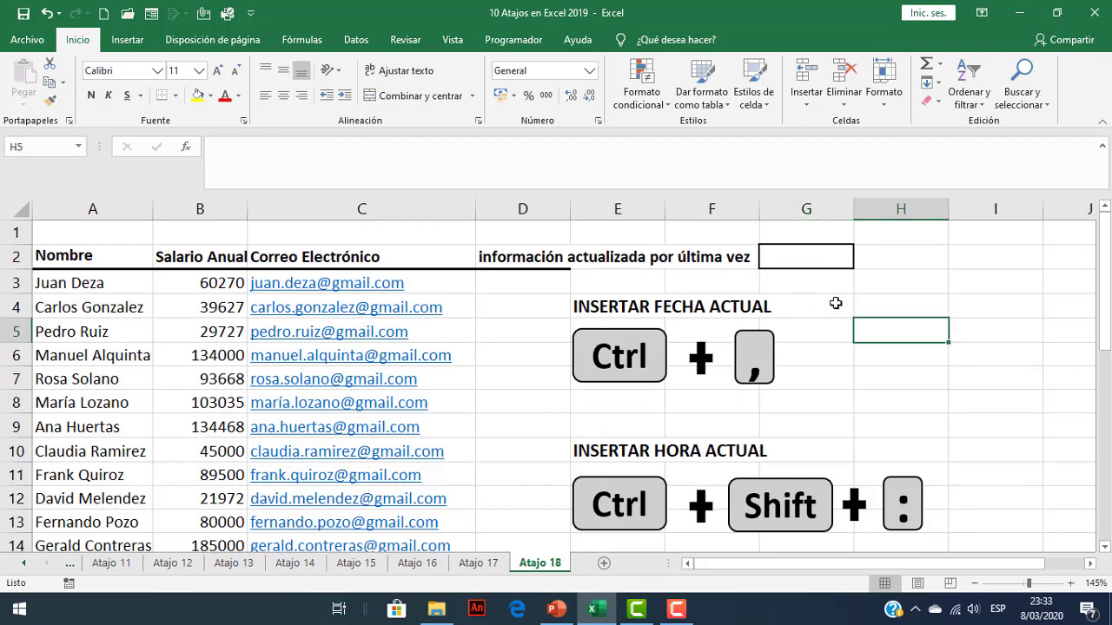
click(807, 260)
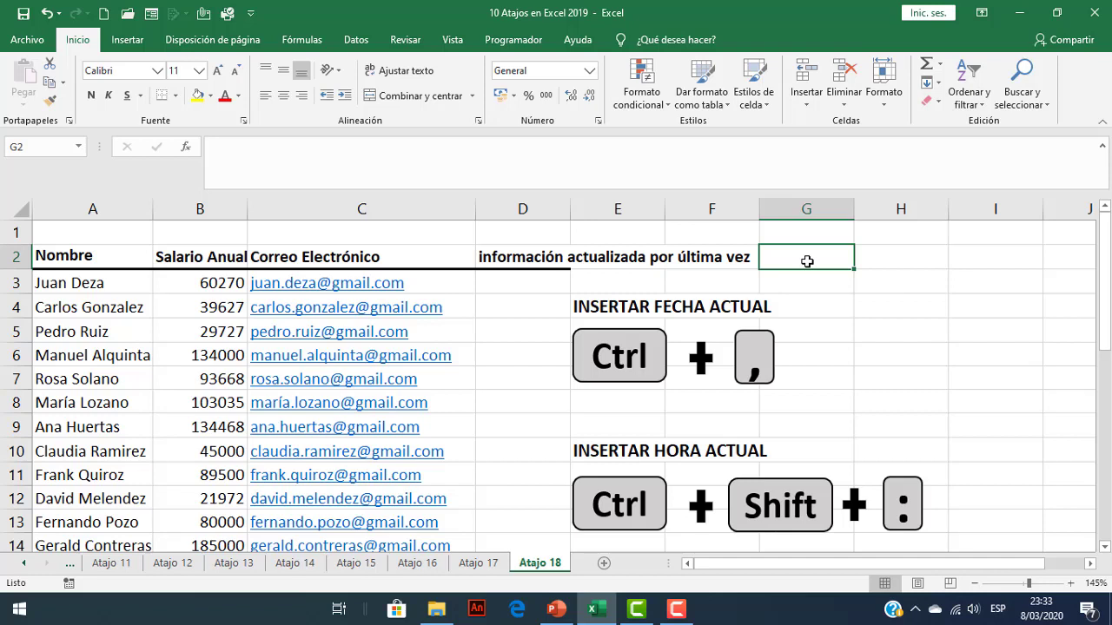
click(873, 326)
click(810, 261)
Enter today's date and current time in G2 (8/03/2020 23:33) with Ctrl+, and Ctrl+Shift+:.
key(ctrl+comma)
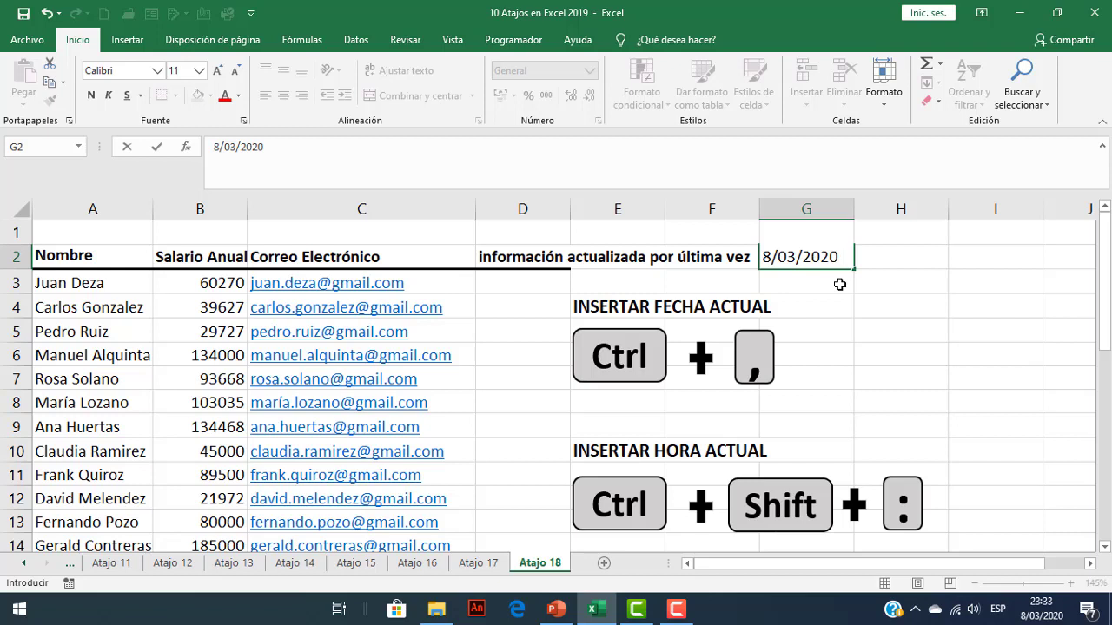
key(ctrl+shift+colon)
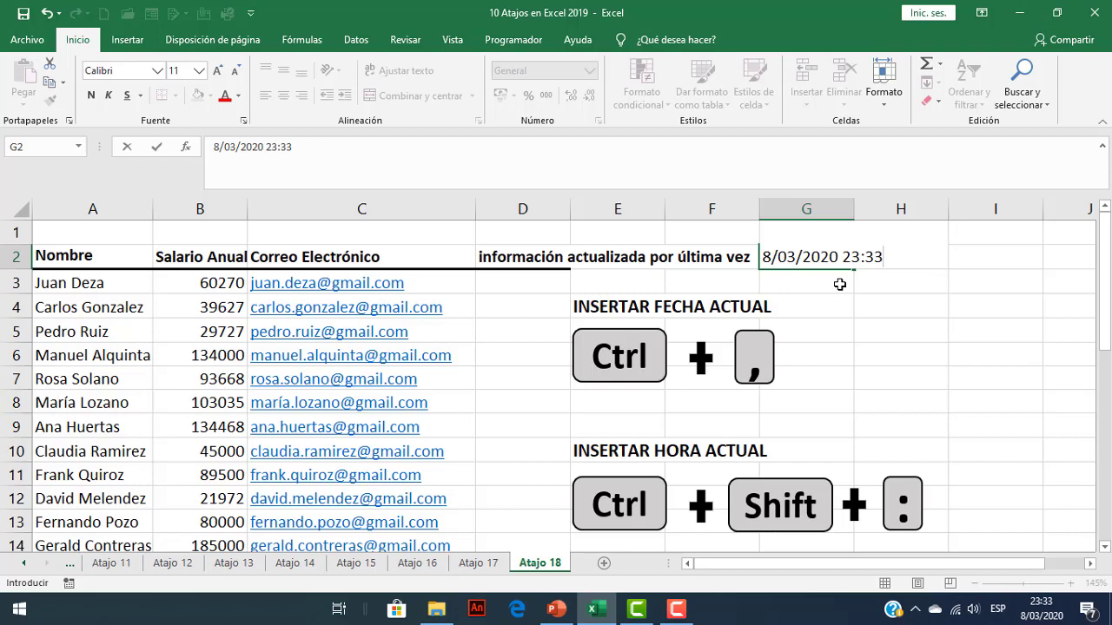
key(Return)
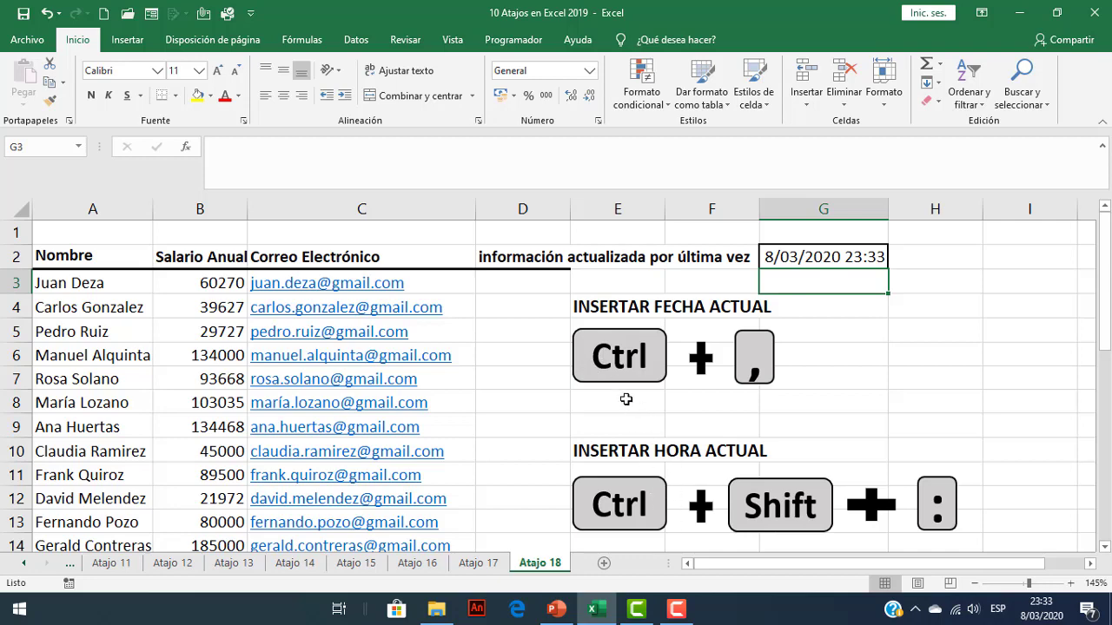
click(559, 608)
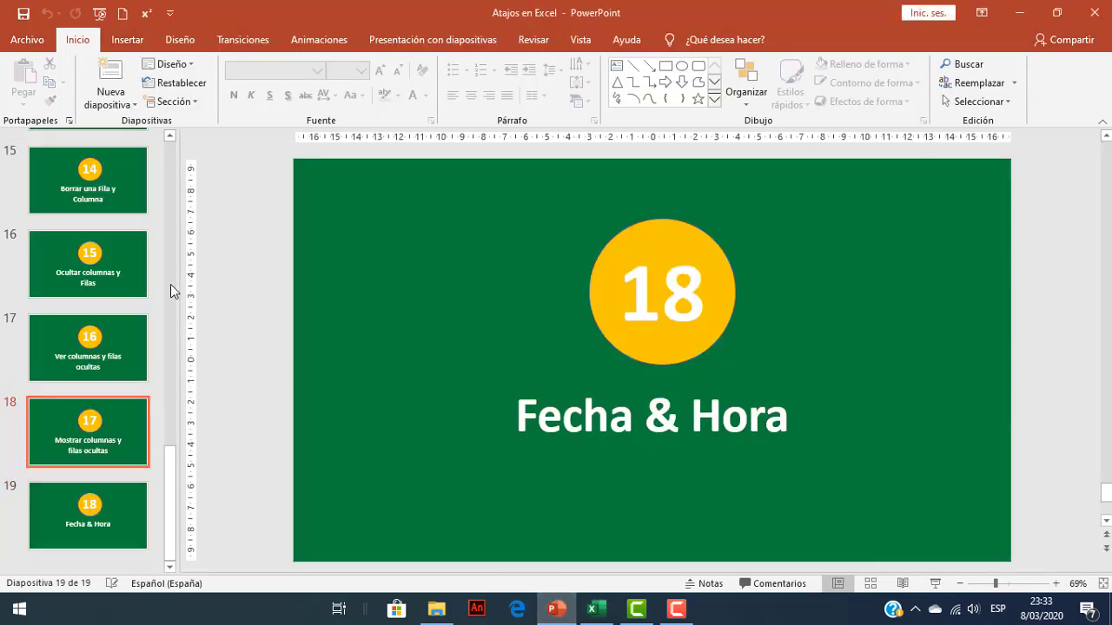
Return the presentation to slide 1, the '18 Atajos en Excel' title slide.
click(121, 261)
scroll(114, 236, up, 2)
scroll(119, 211, up, 4)
scroll(123, 204, up, 3)
scroll(126, 198, up, 3)
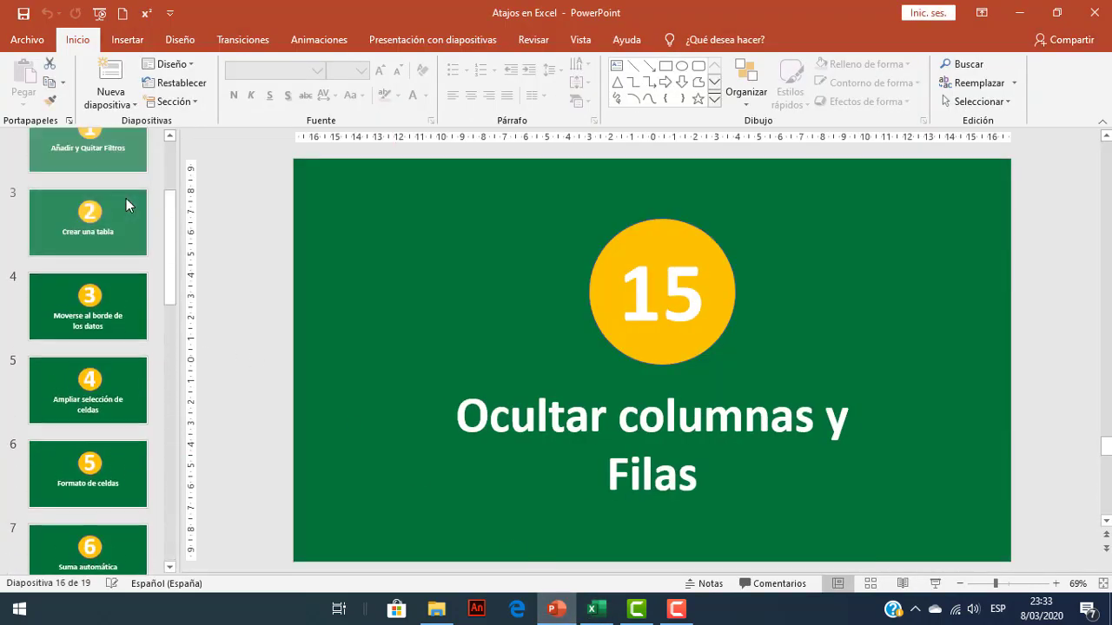
scroll(126, 198, up, 2)
click(126, 192)
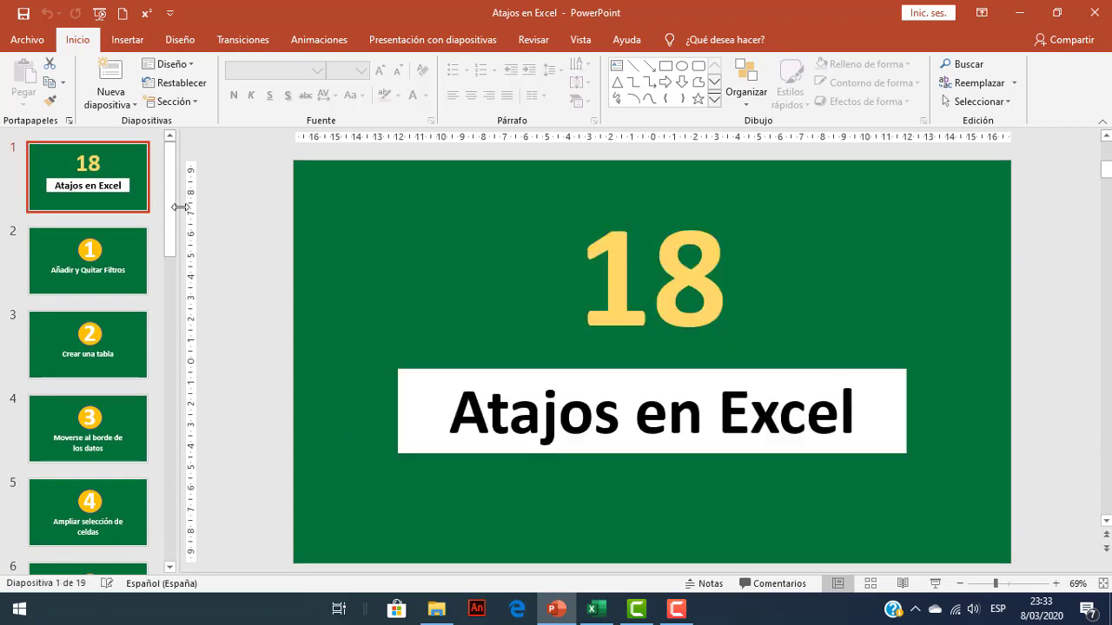